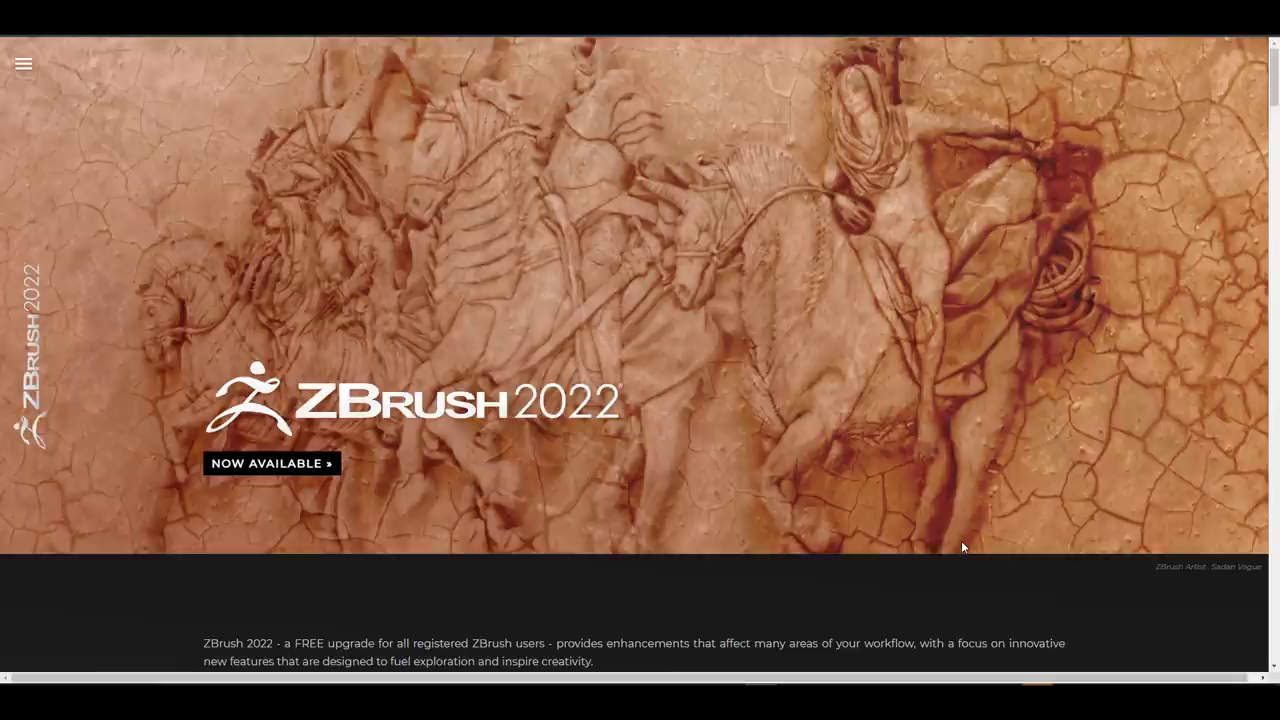
Examine the ZBrush 2022 feature overview page from the introduction and Bas Relief section through to the release notes
scroll(840, 316, "down", 8)
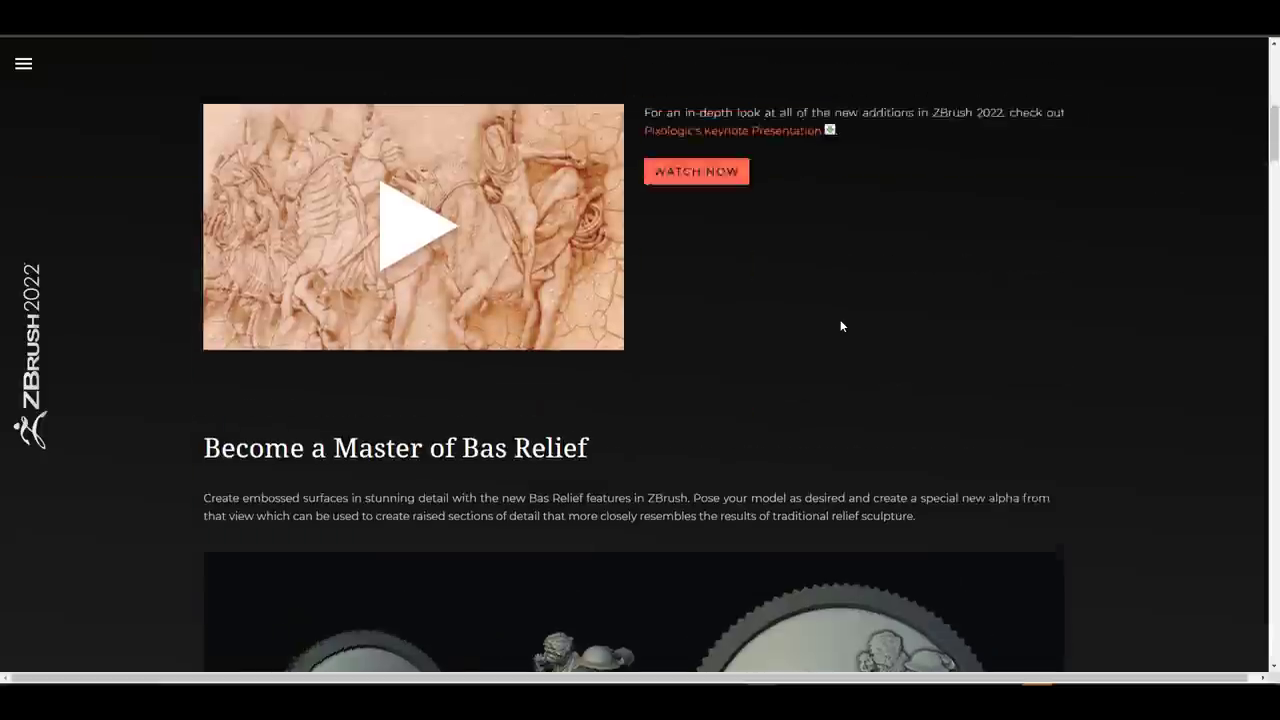
scroll(842, 320, "up", 7)
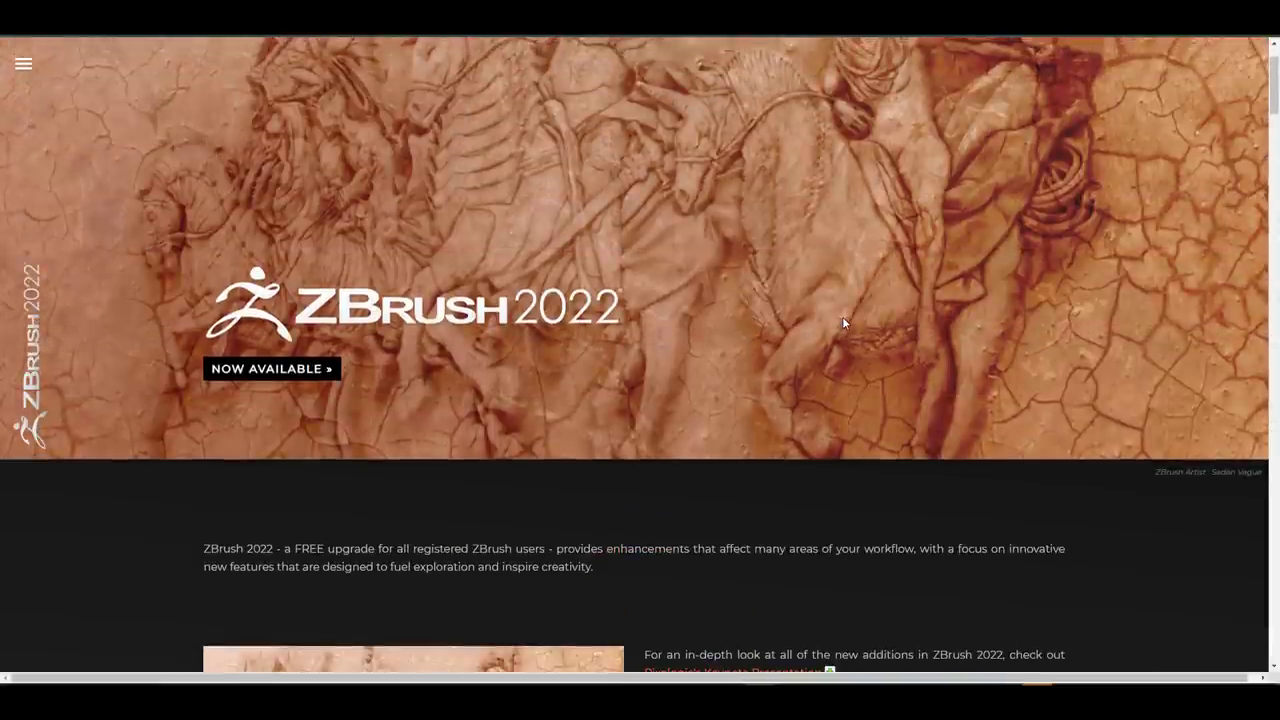
scroll(834, 321, "up", 1)
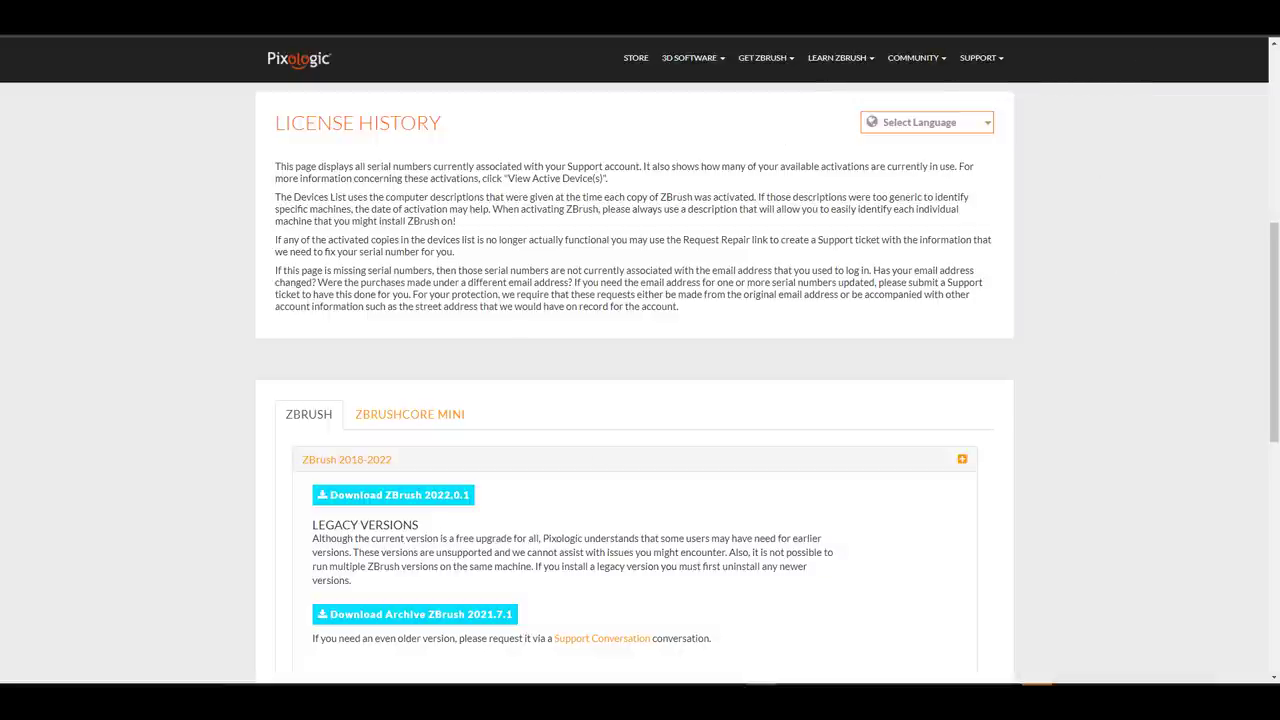
left_click(1086, 38)
scroll(853, 177, "down", 8)
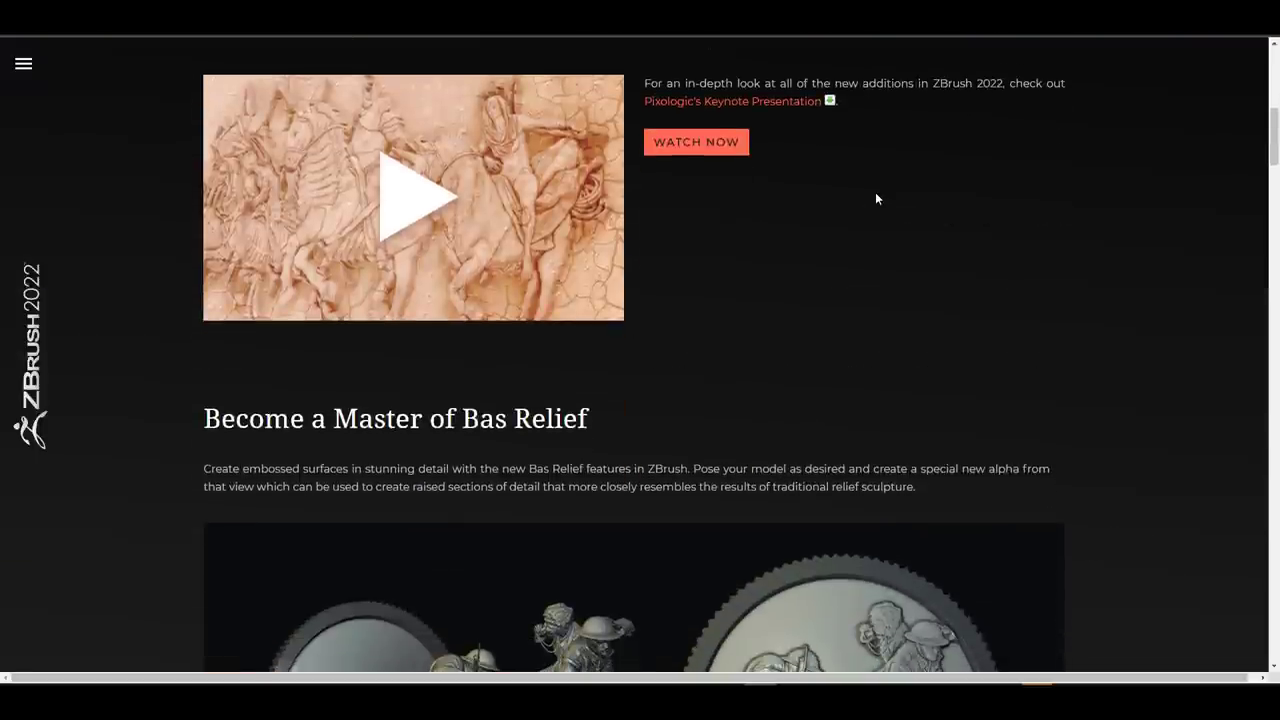
scroll(1064, 266, "down", 5)
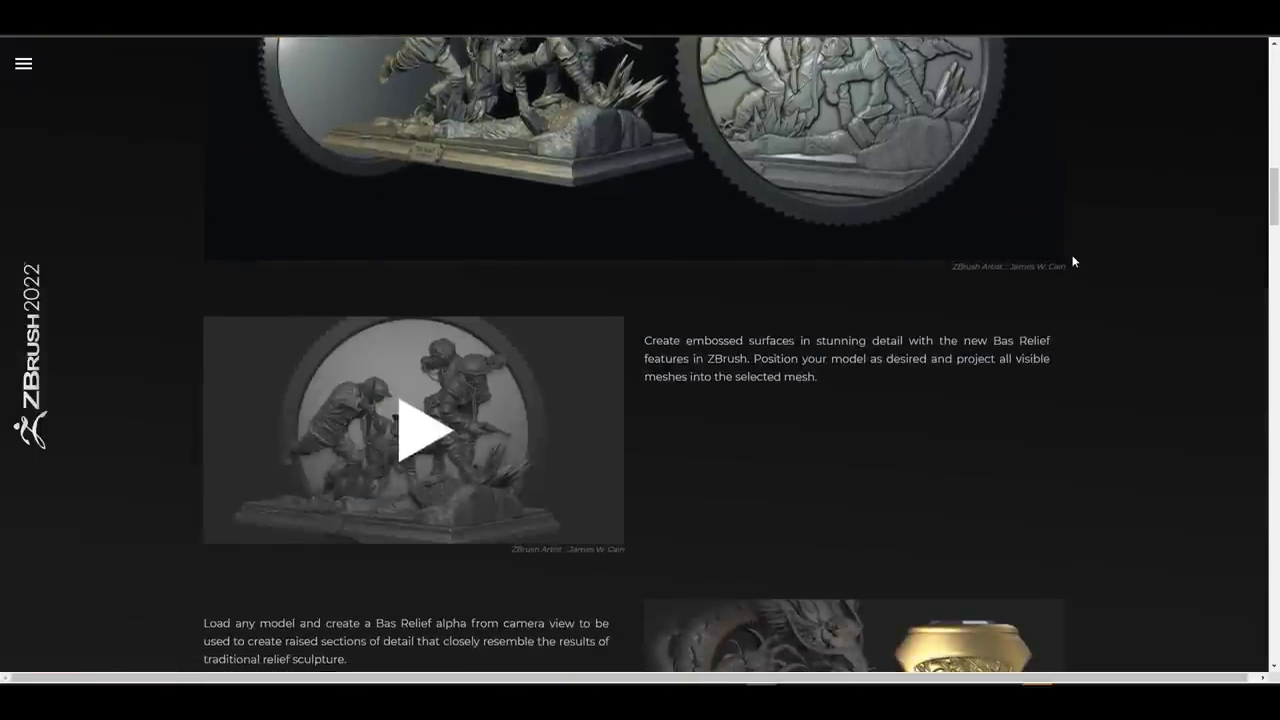
scroll(1072, 260, "up", 5)
scroll(1072, 260, "down", 3)
scroll(1075, 258, "down", 6)
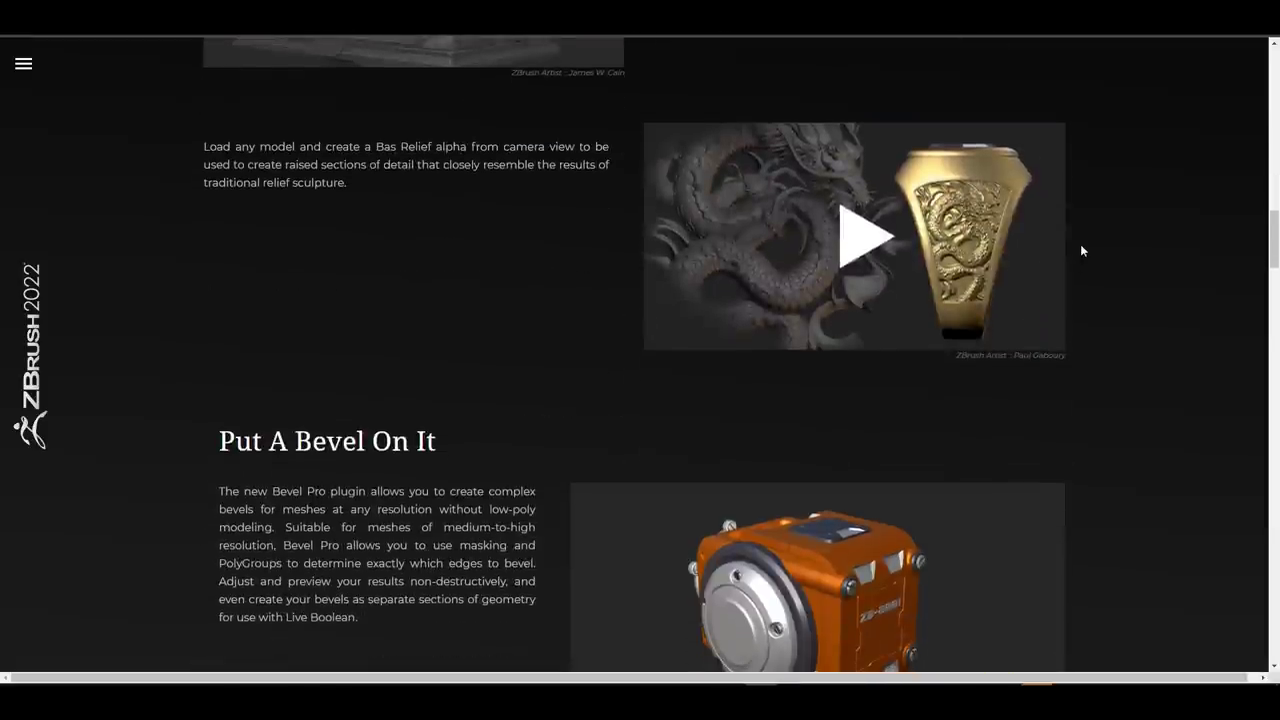
scroll(1117, 289, "down", 3)
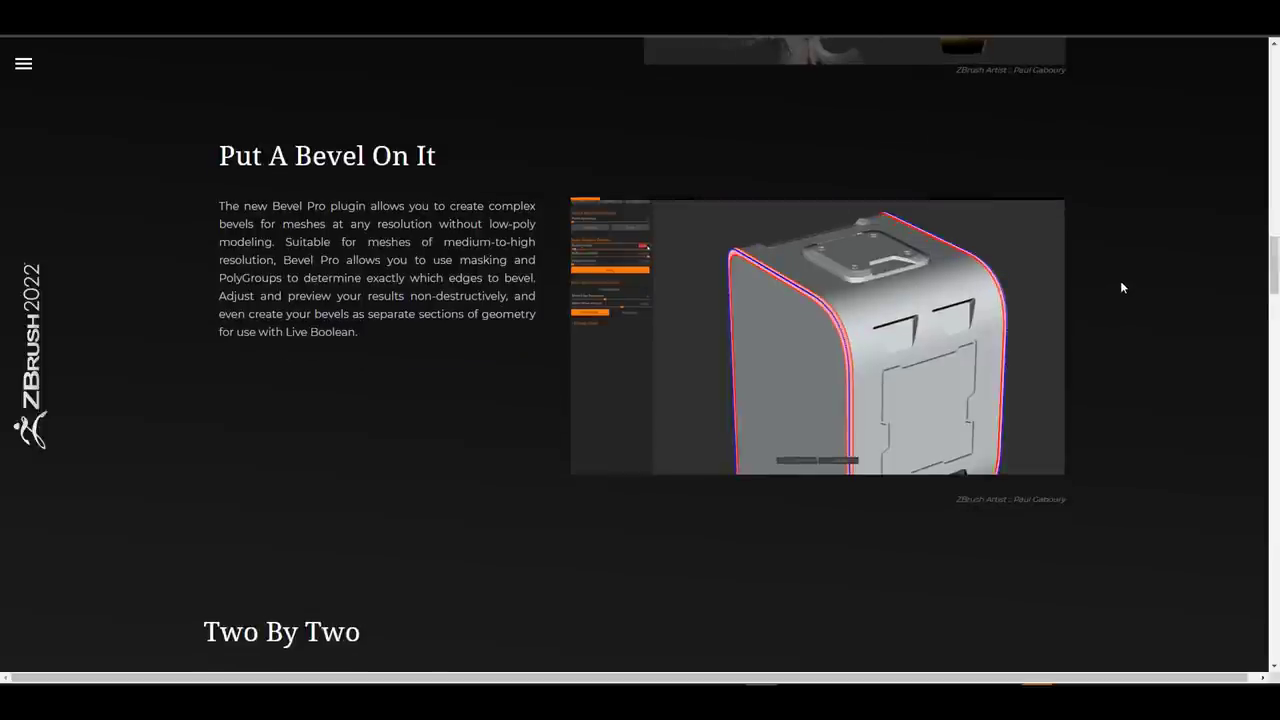
scroll(1120, 280, "down", 5)
scroll(1124, 280, "down", 4)
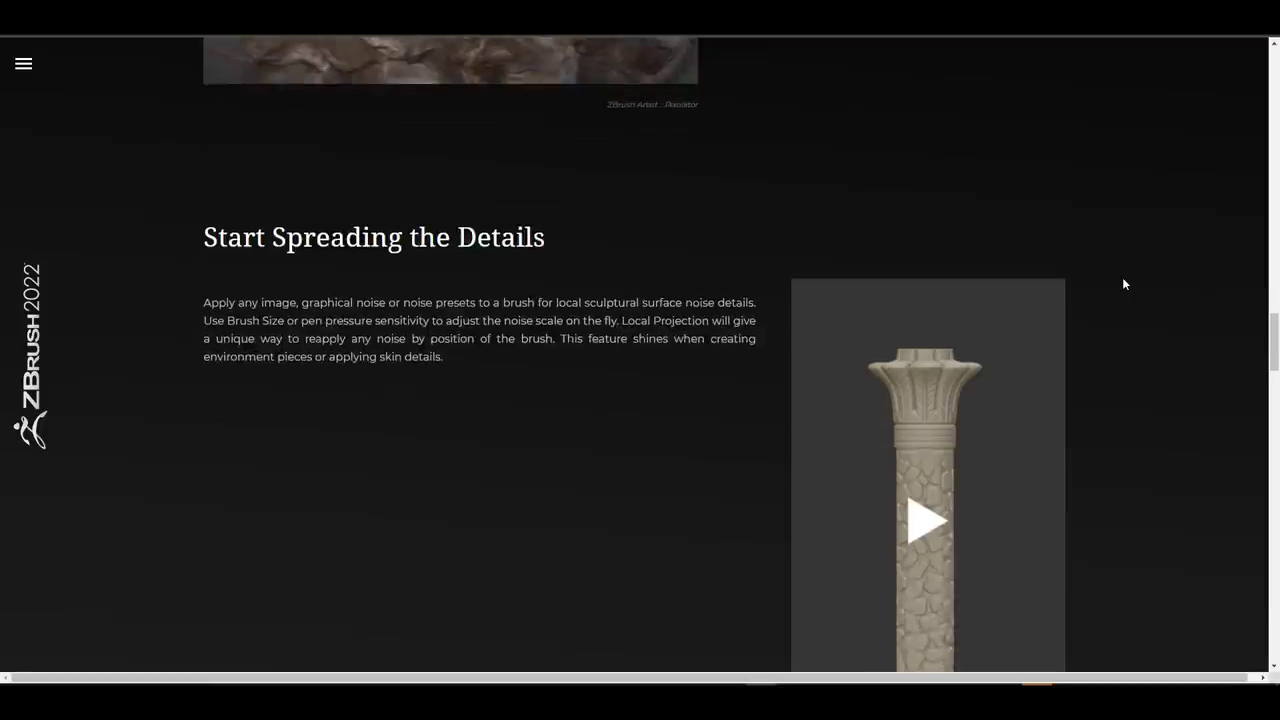
scroll(1123, 283, "down", 4)
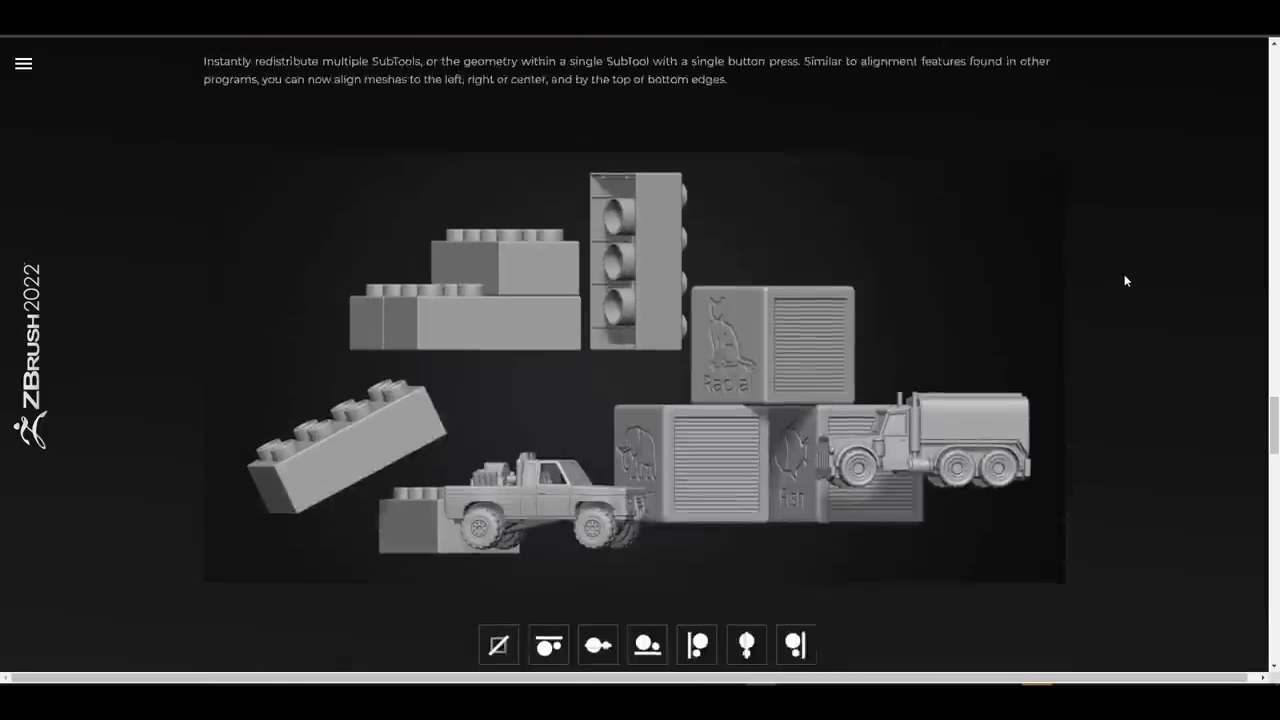
scroll(1124, 281, "down", 8)
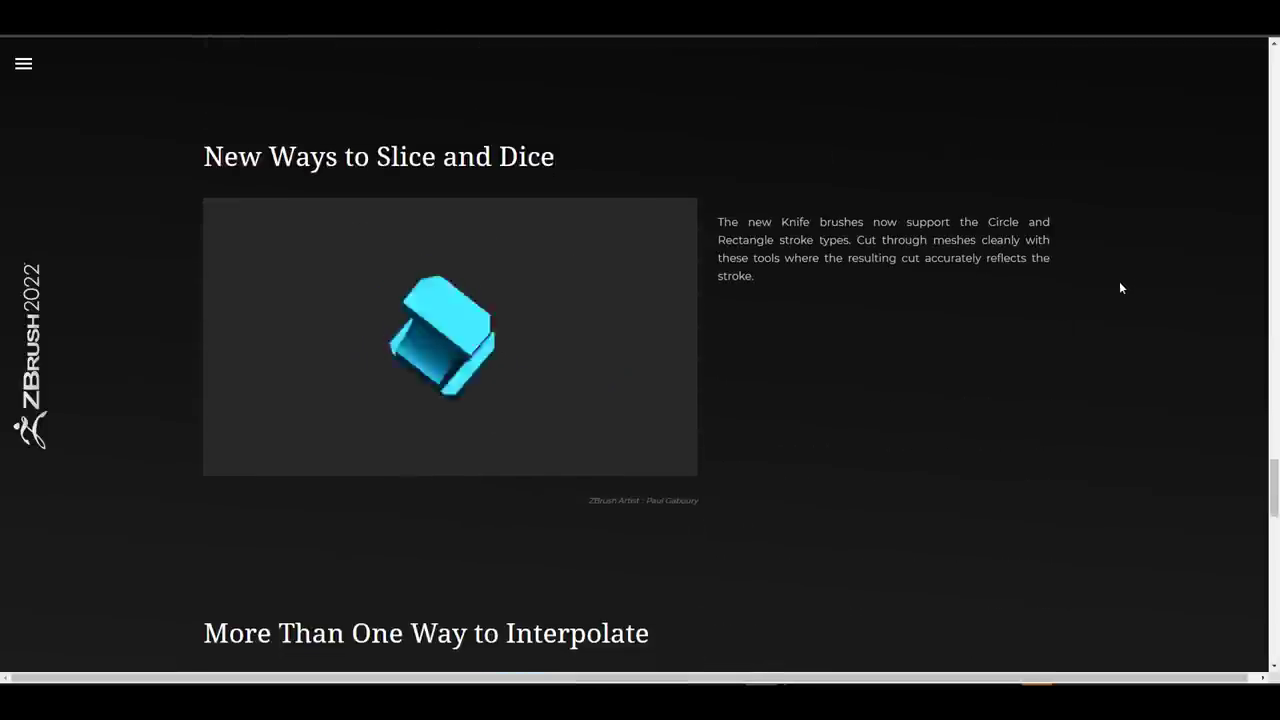
scroll(1120, 289, "down", 3)
scroll(1120, 285, "down", 1)
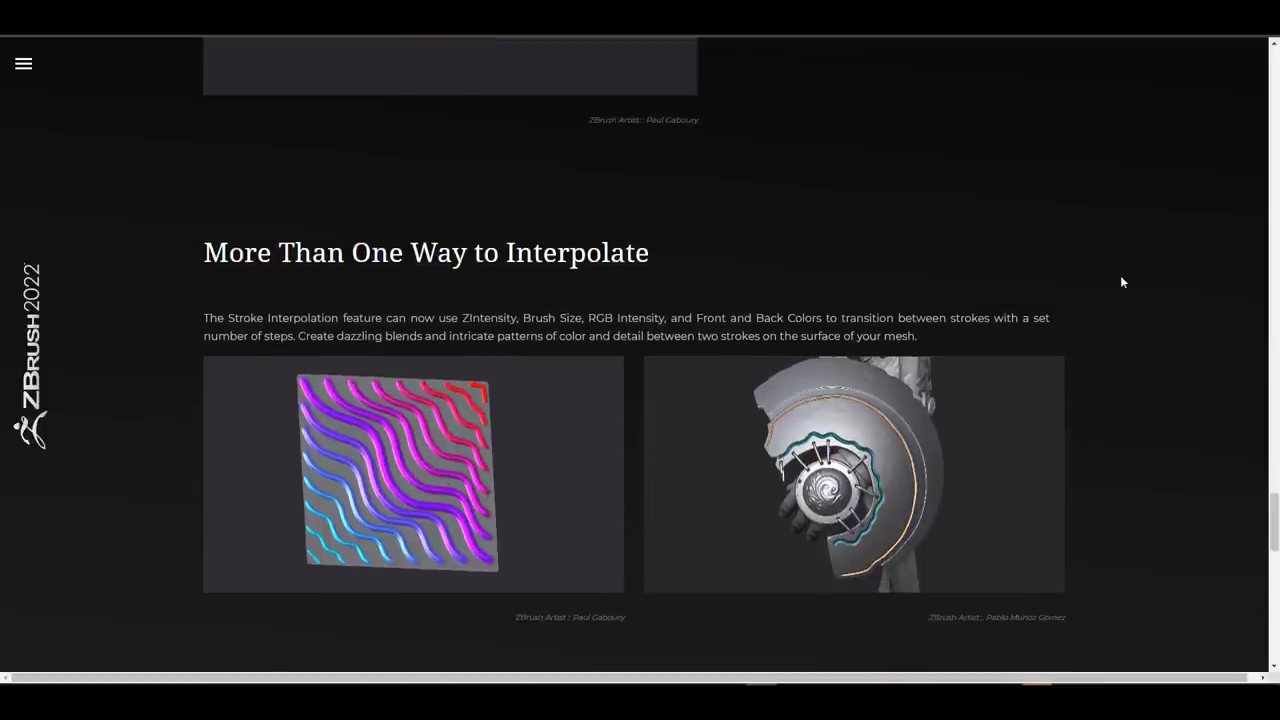
scroll(1121, 282, "down", 6)
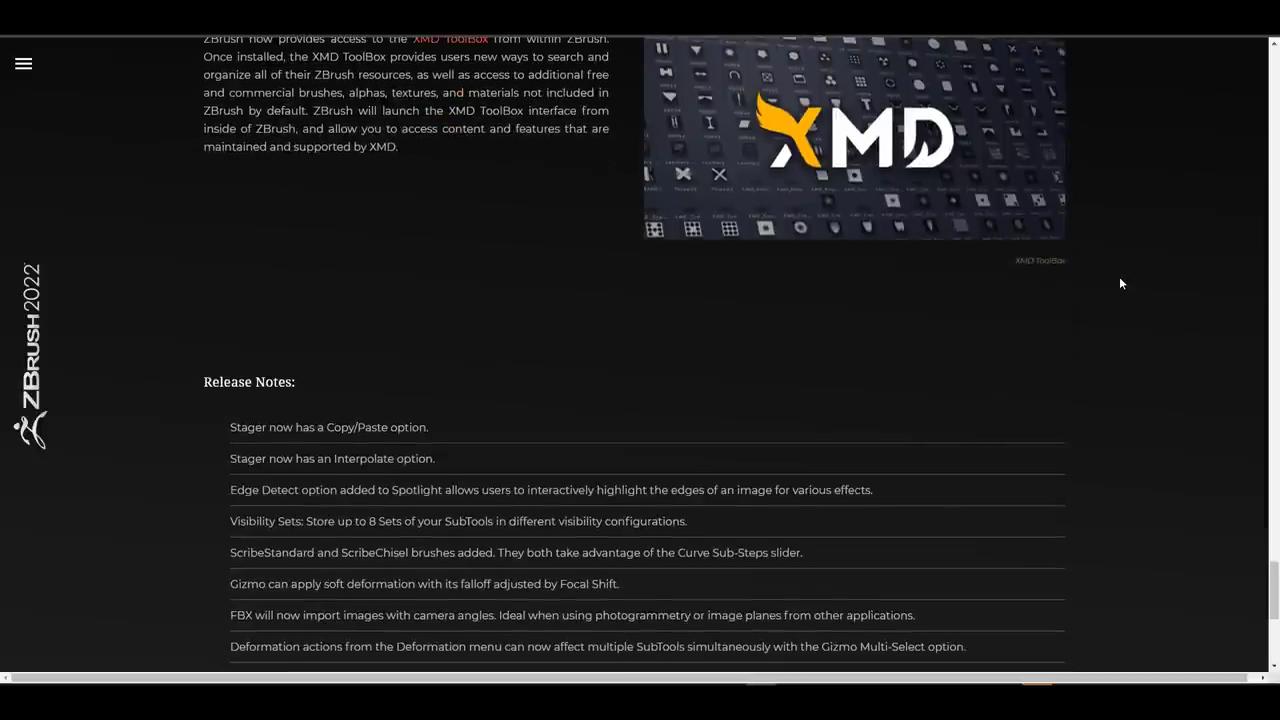
scroll(1120, 278, "up", 1)
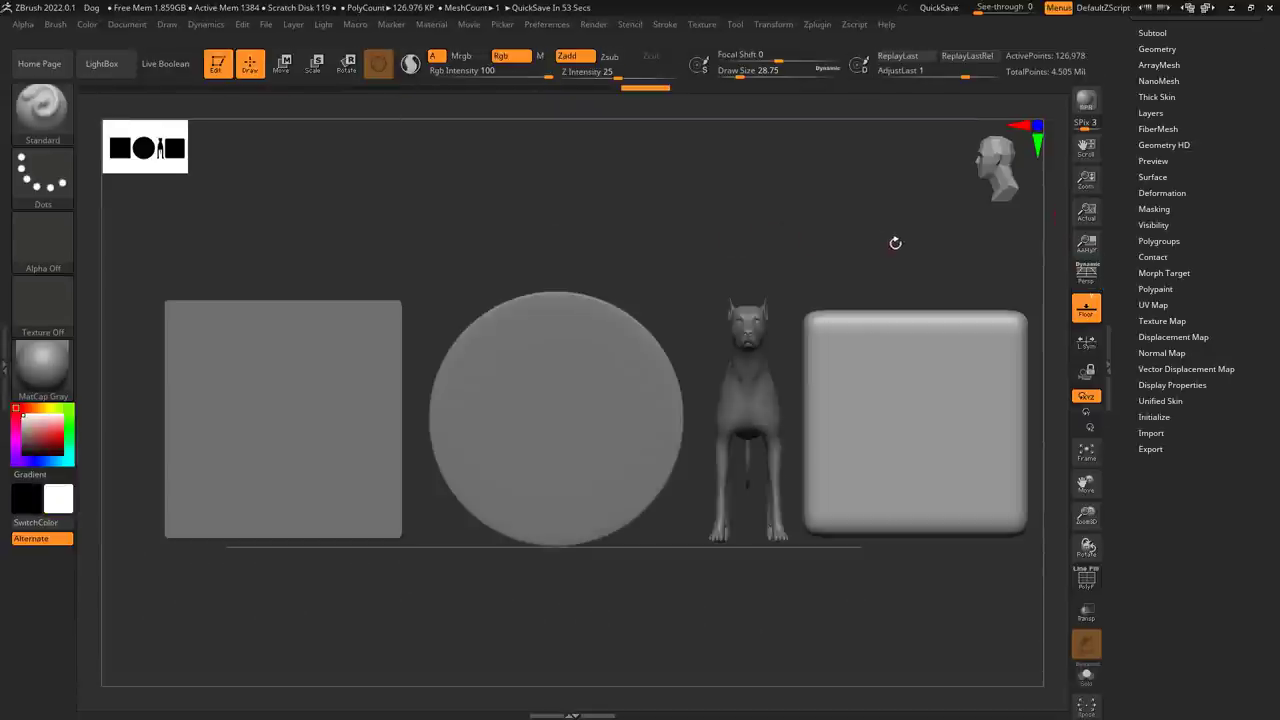
Switch to ZBrush and open the Subtool list of the scene with the plane, cylinder, dog and cube
left_click_drag(895, 243, 880, 275)
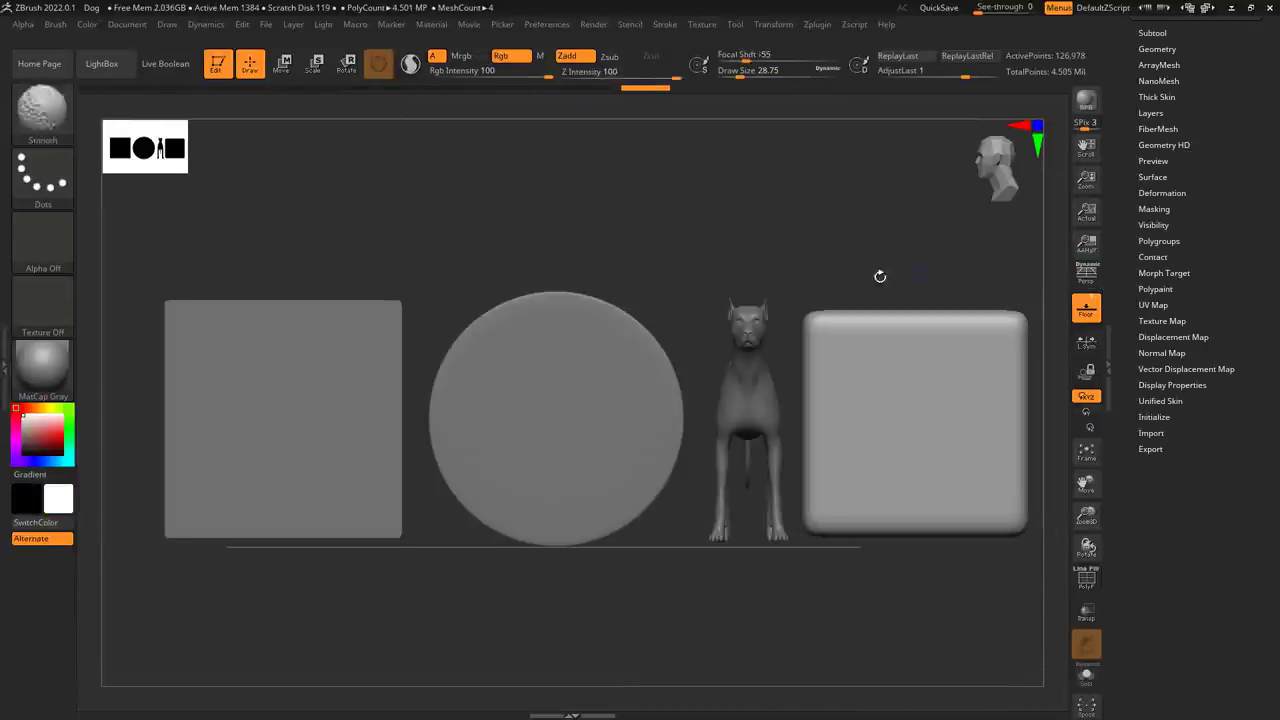
left_click_drag(775, 232, 743, 300, "alt")
scroll(706, 289, "down", 2)
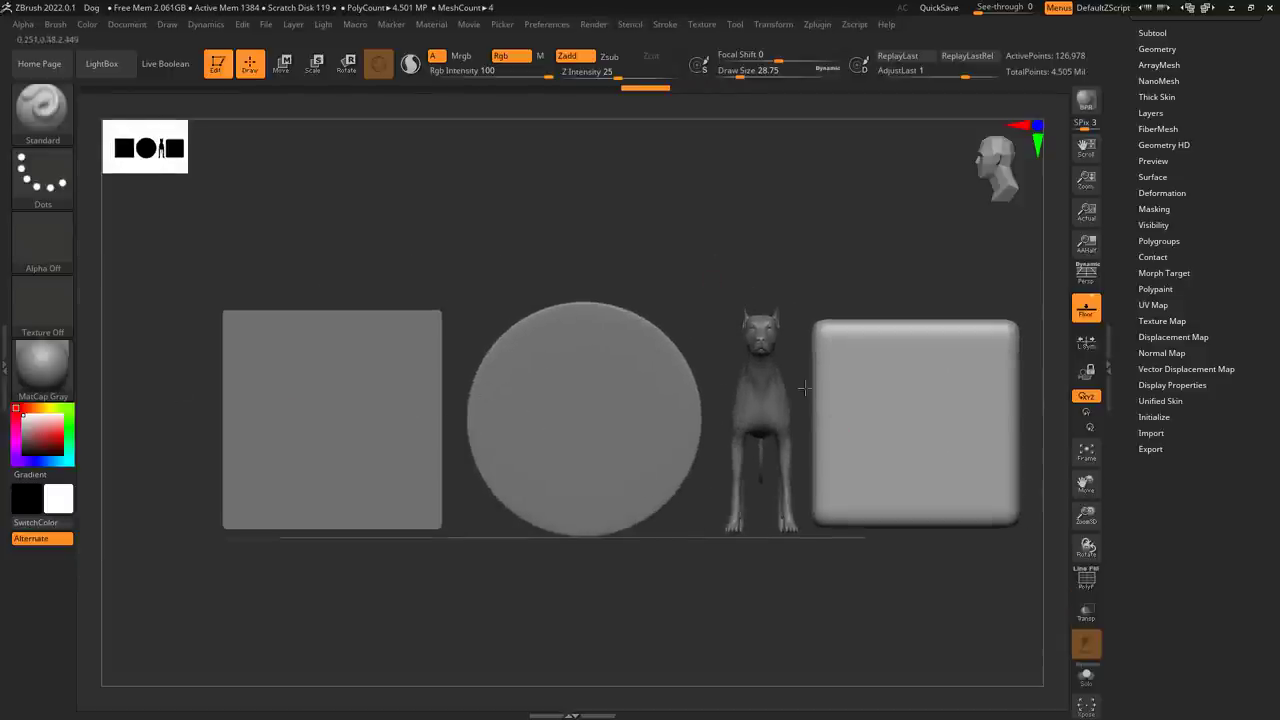
scroll(1206, 208, "up", 4)
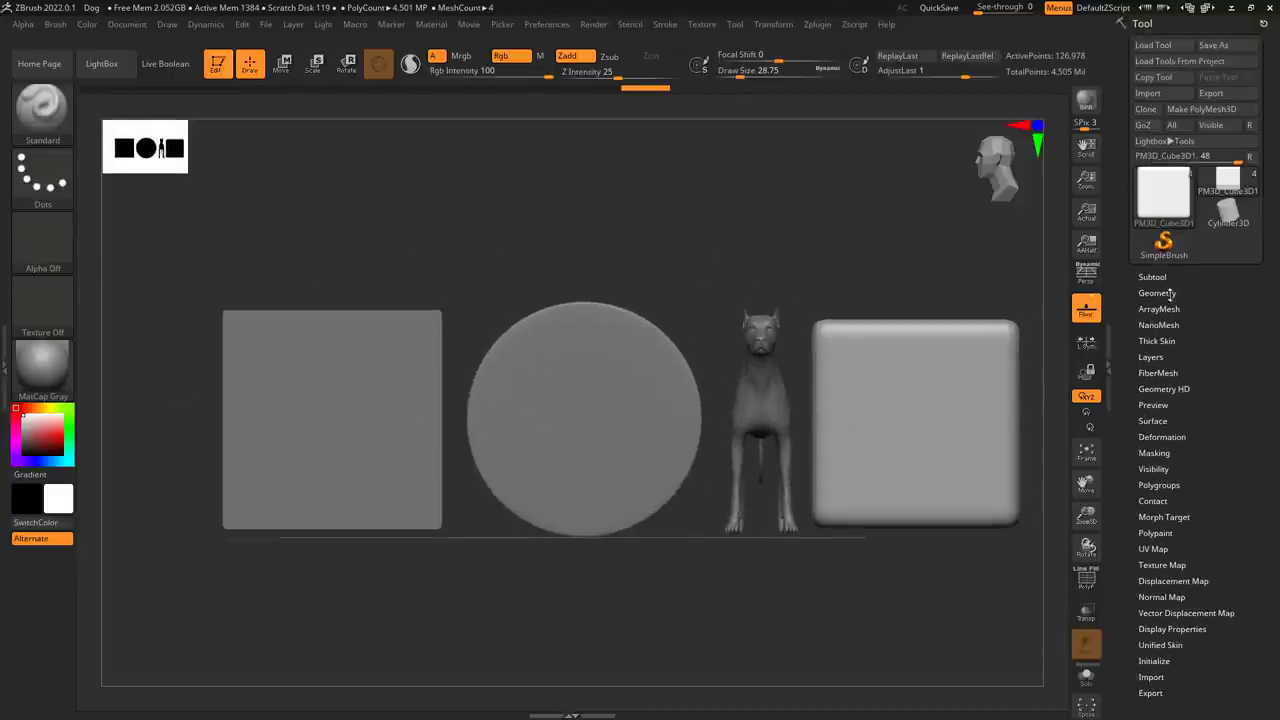
left_click(1155, 277)
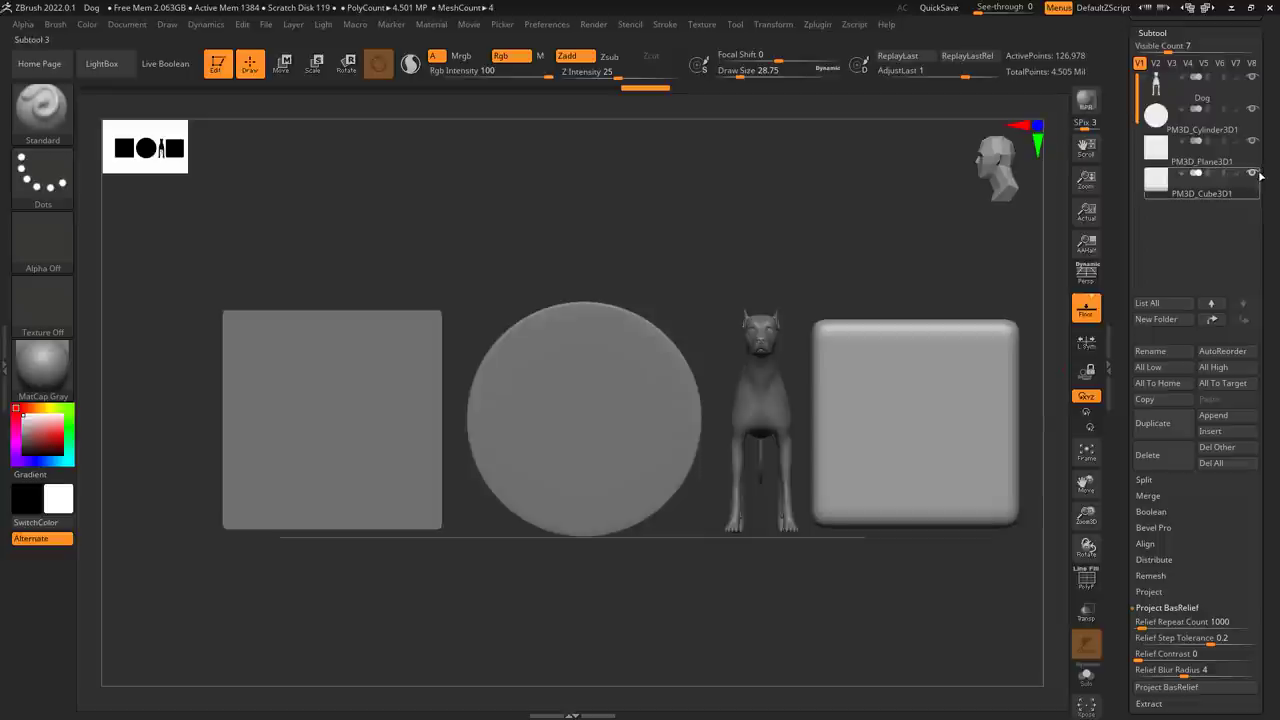
Hide the cylinder, plane and cube subtools and turn their visibility back on
left_click_drag(1254, 141, 1253, 109)
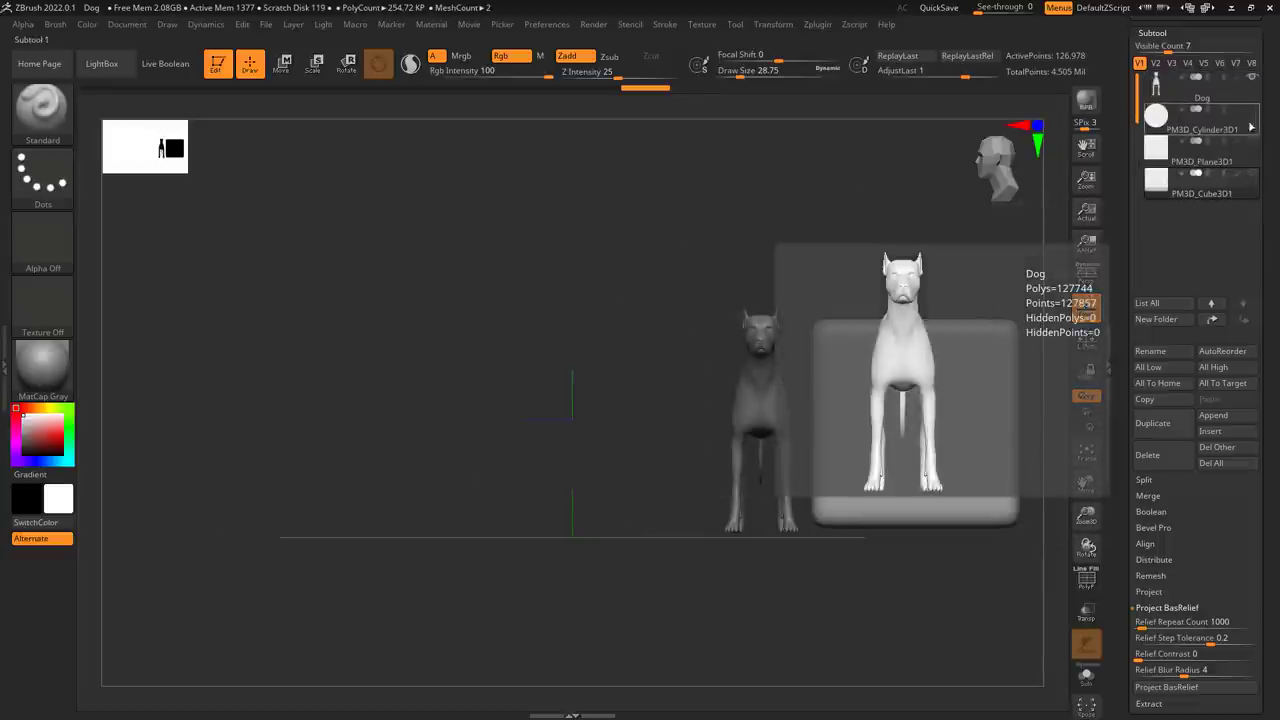
left_click(1251, 109)
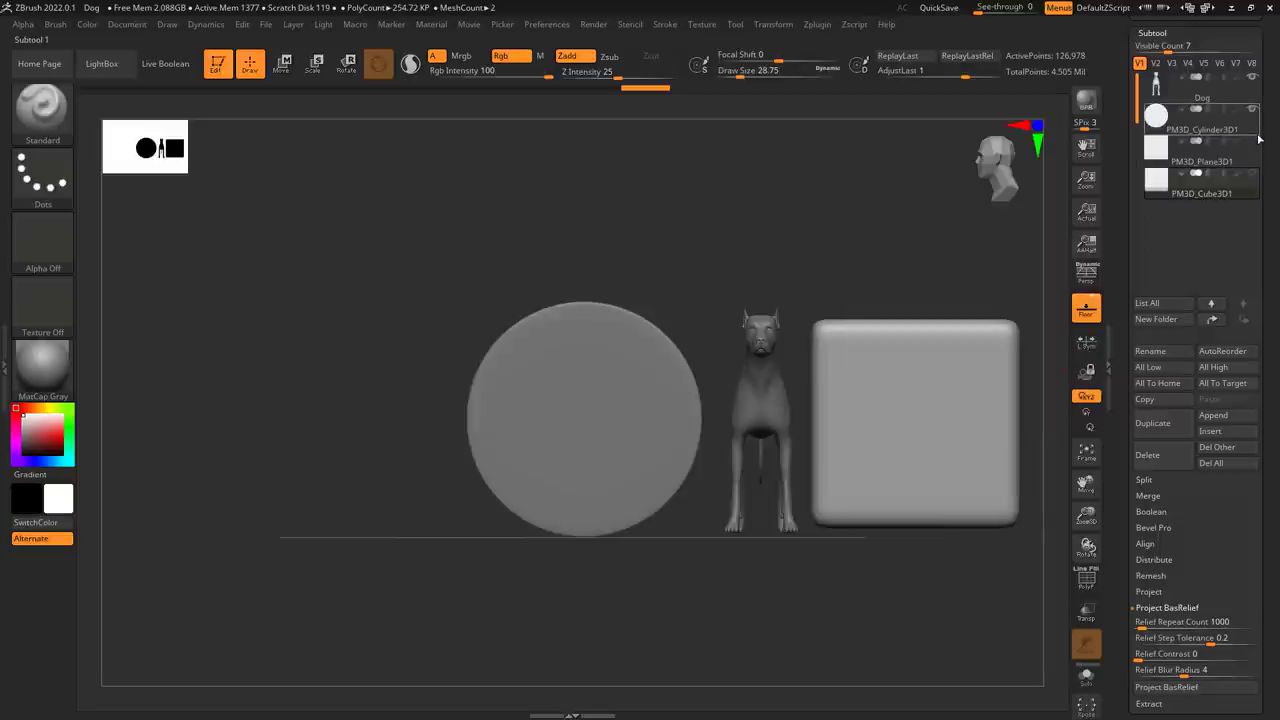
left_click(1259, 134)
left_click(1254, 141)
left_click(1252, 174)
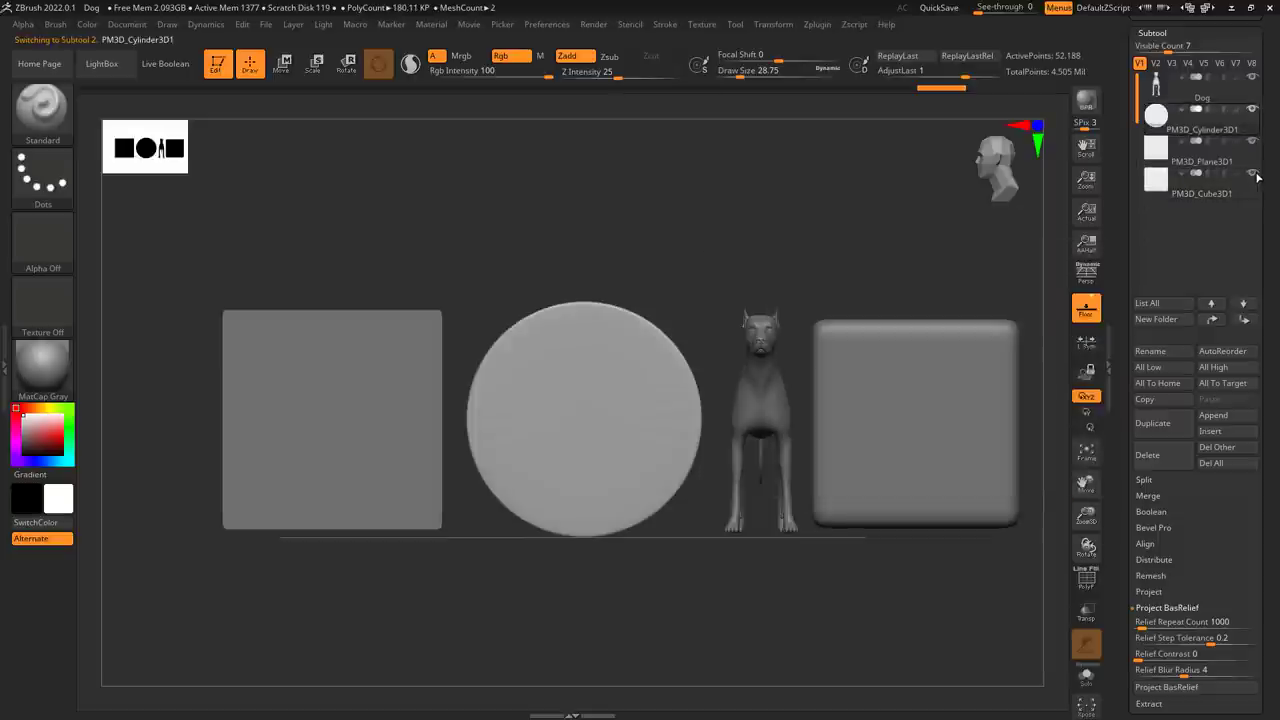
Set up Visibility Set 2 with the cylinder, plane and cube shown and the dog hidden
left_click_drag(838, 222, 788, 242, "alt")
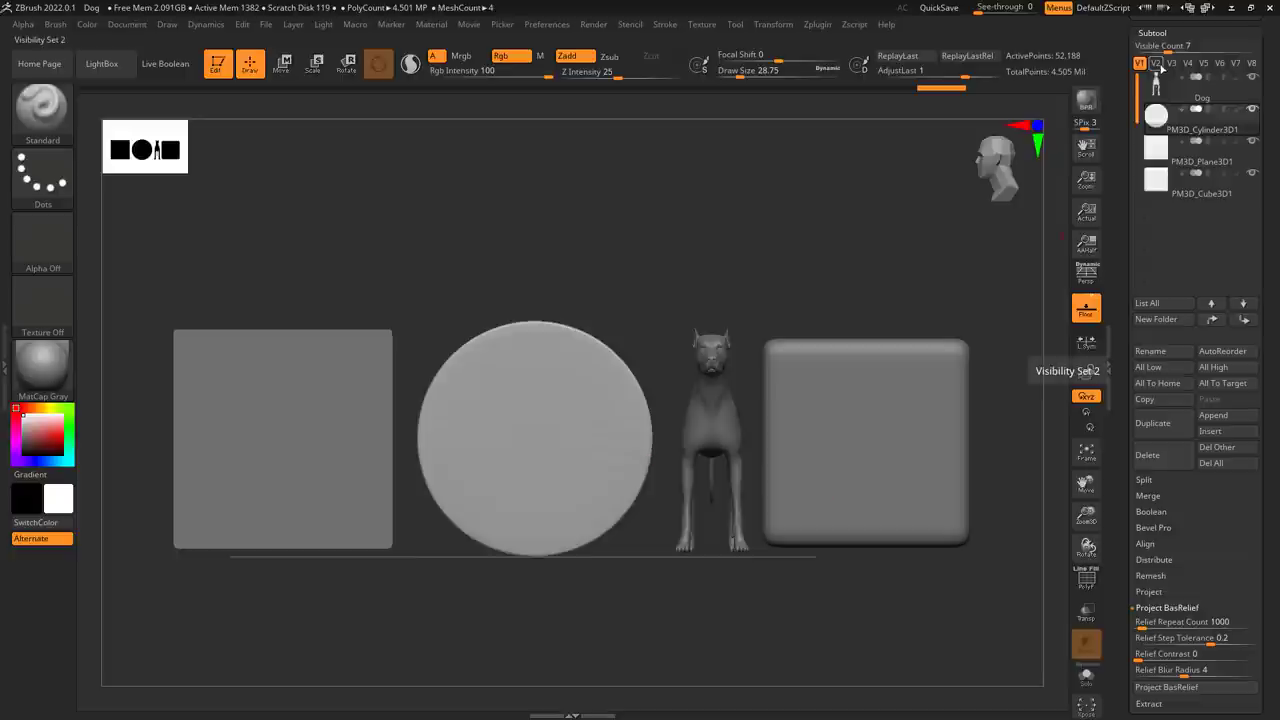
left_click(1157, 63)
mouse_move(1255, 110)
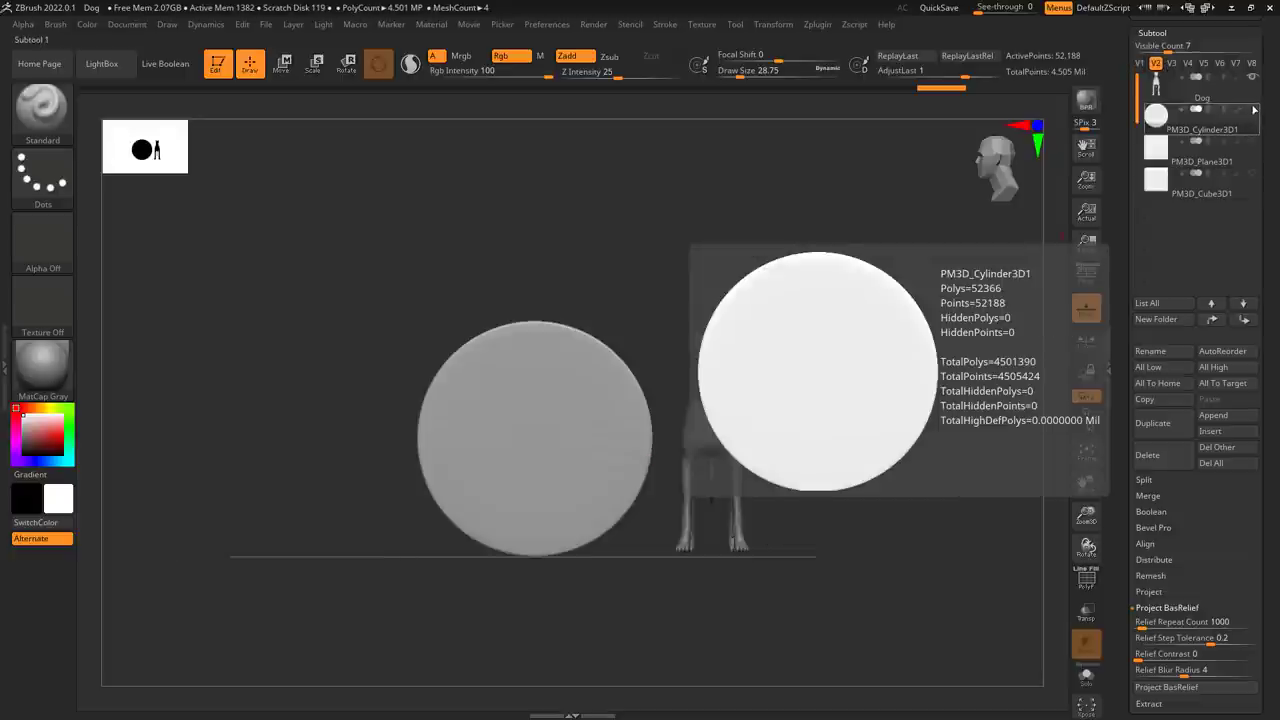
left_click(1252, 141)
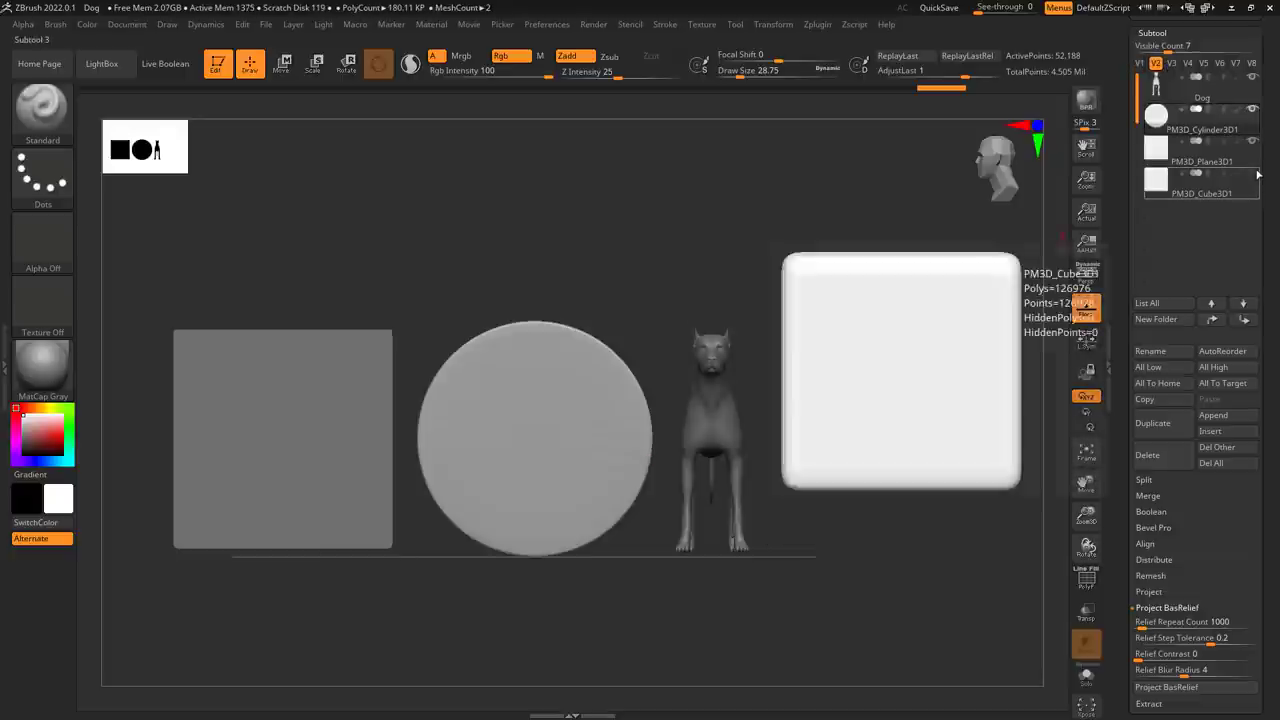
left_click(1256, 174)
left_click(1254, 85)
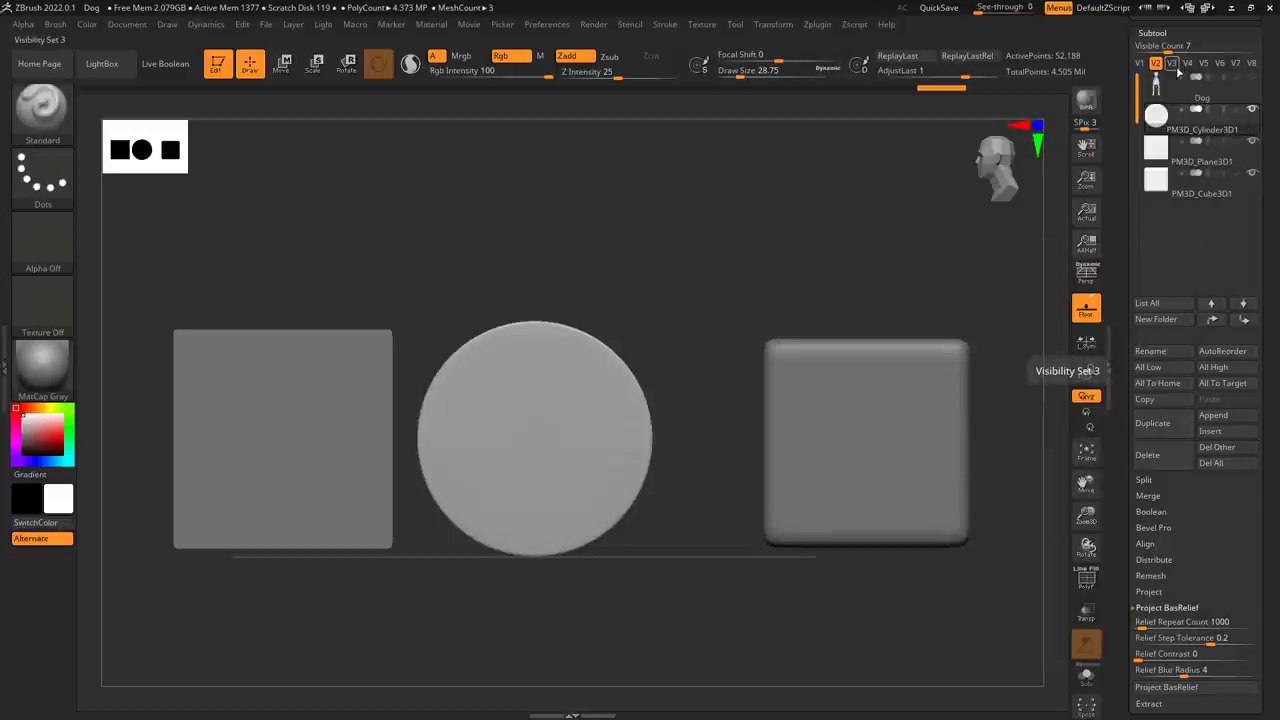
Set up Visibility Set 3 with only the dog shown and Visibility Set 4 with only the cube shown
left_click(1172, 64)
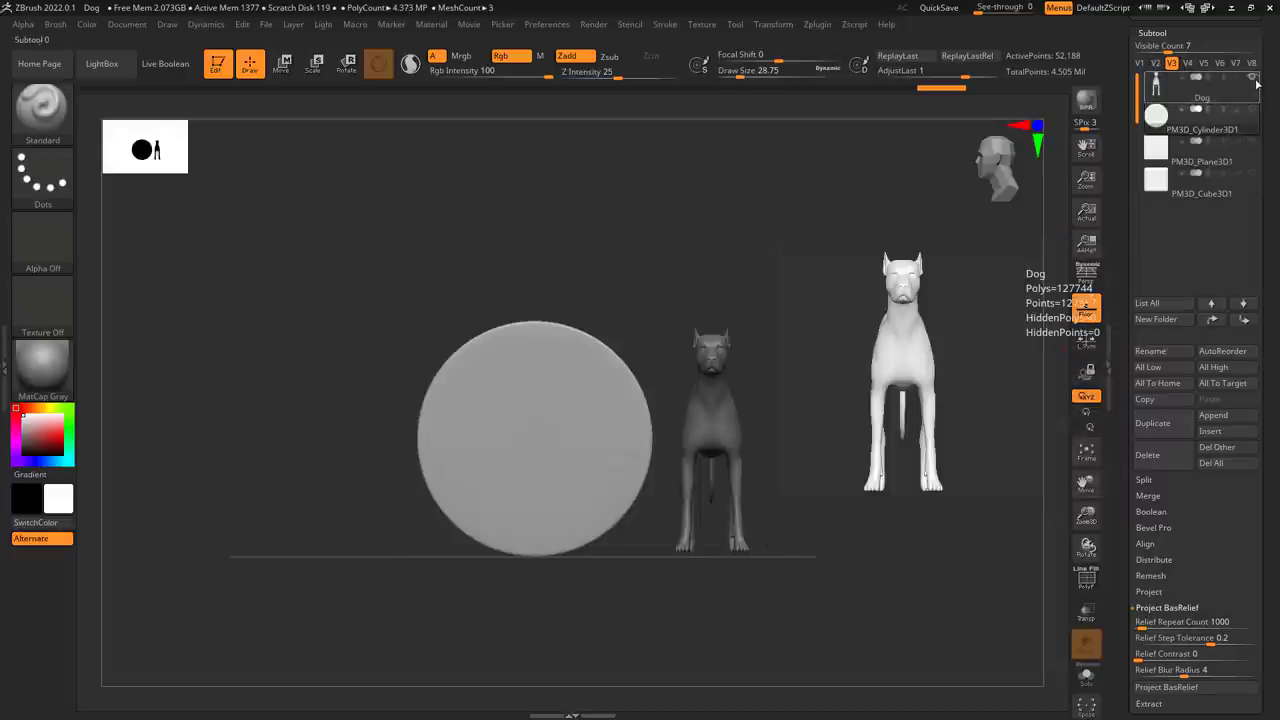
left_click(1250, 118)
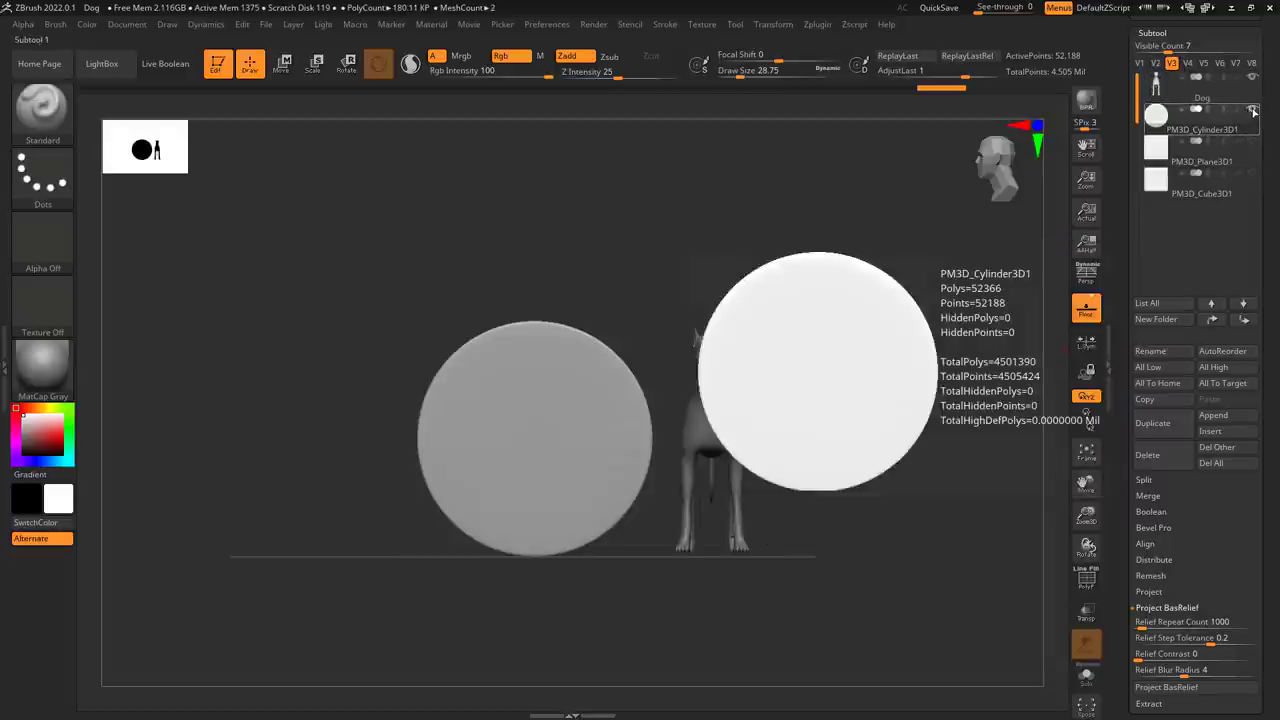
left_click(1188, 63)
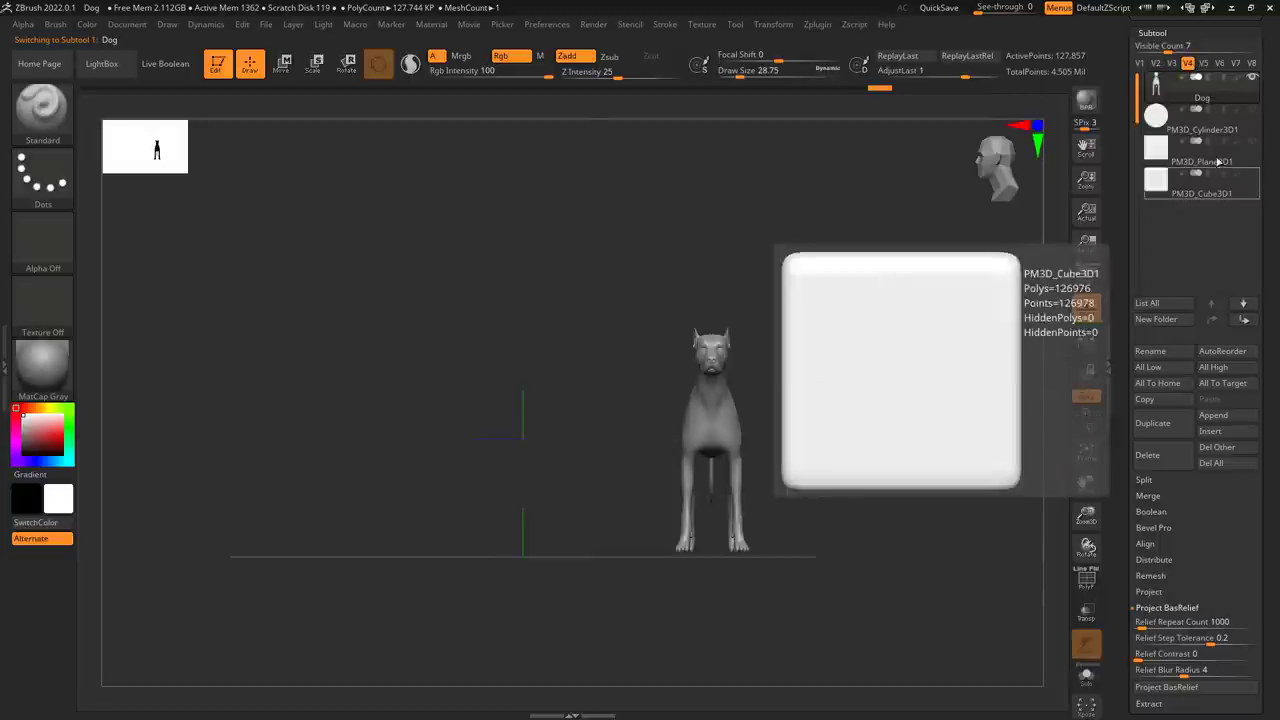
left_click(1254, 176)
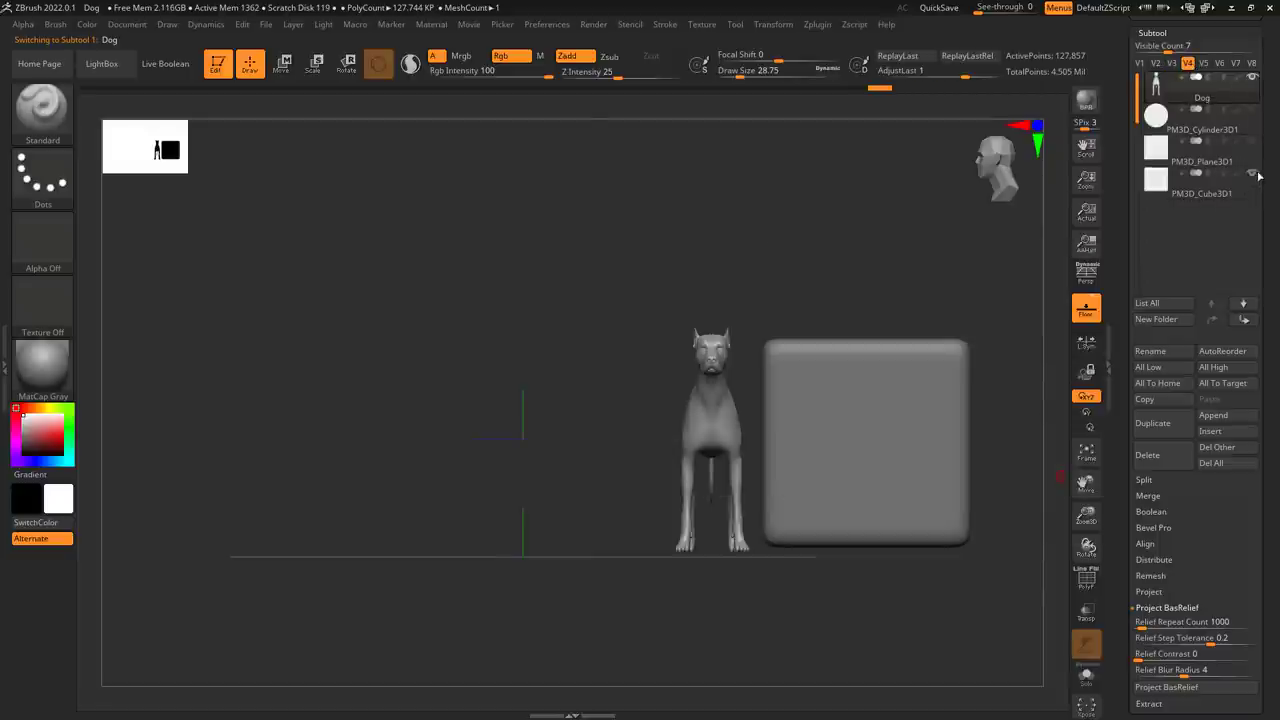
left_click(1254, 84)
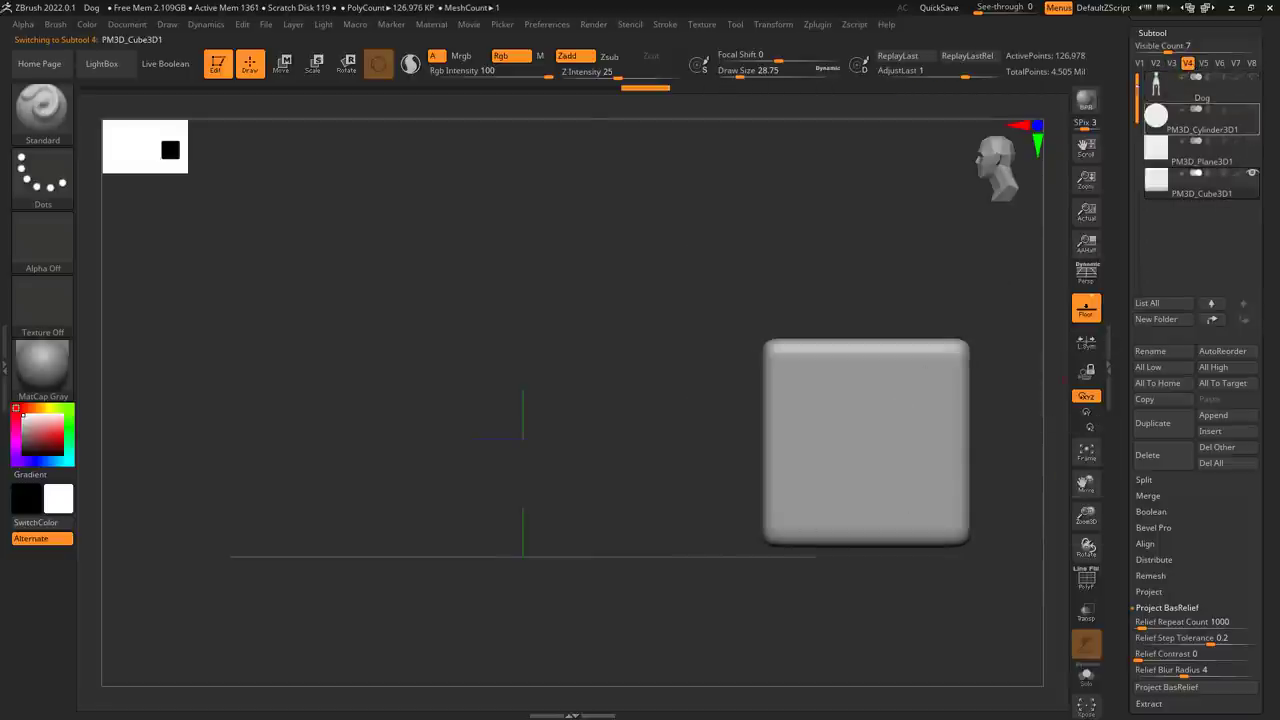
Cycle through Visibility Sets 1 to 4 to compare their stored configurations, selecting the dog in Set 3 and the cube for Set 4
left_click(1141, 75)
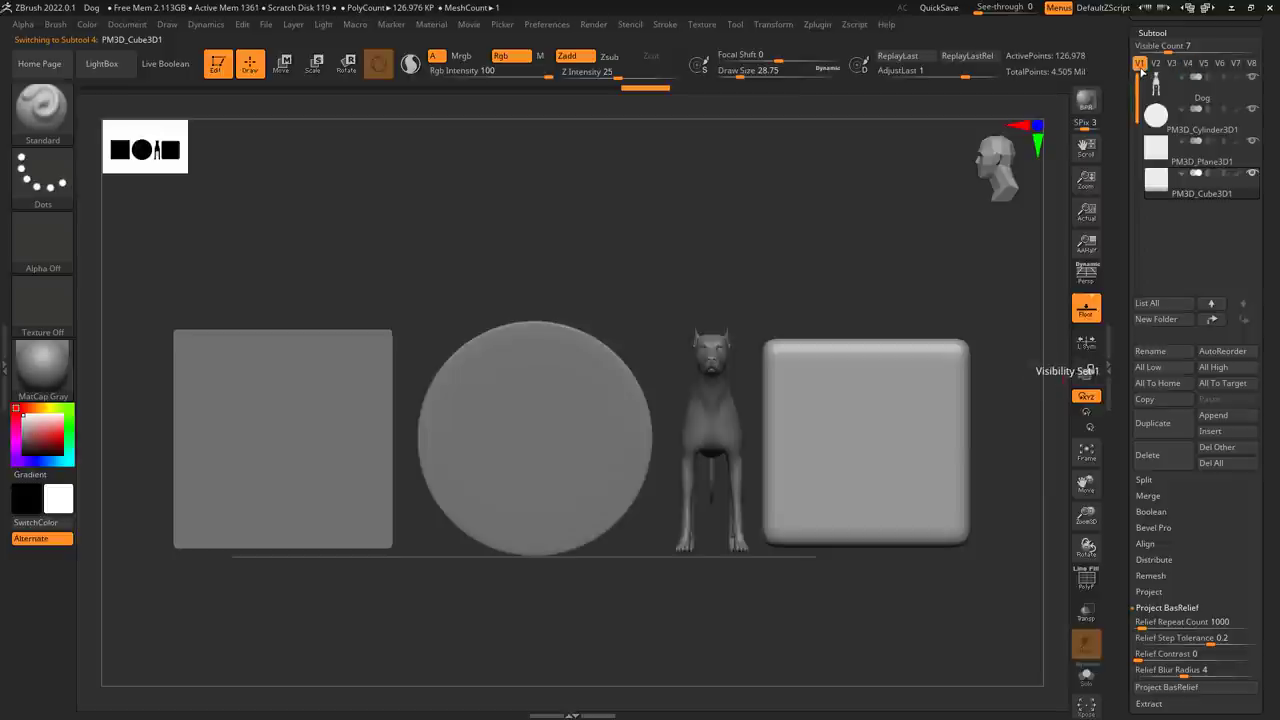
left_click(1156, 64)
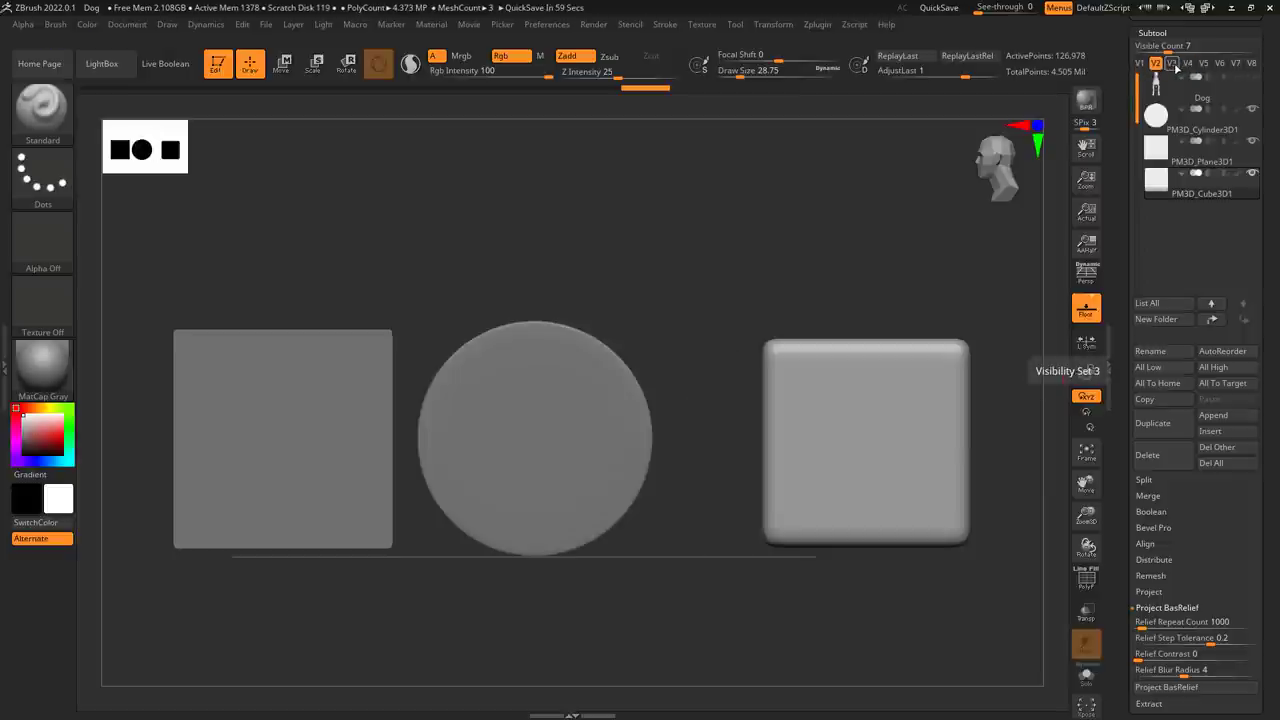
left_click(1172, 63)
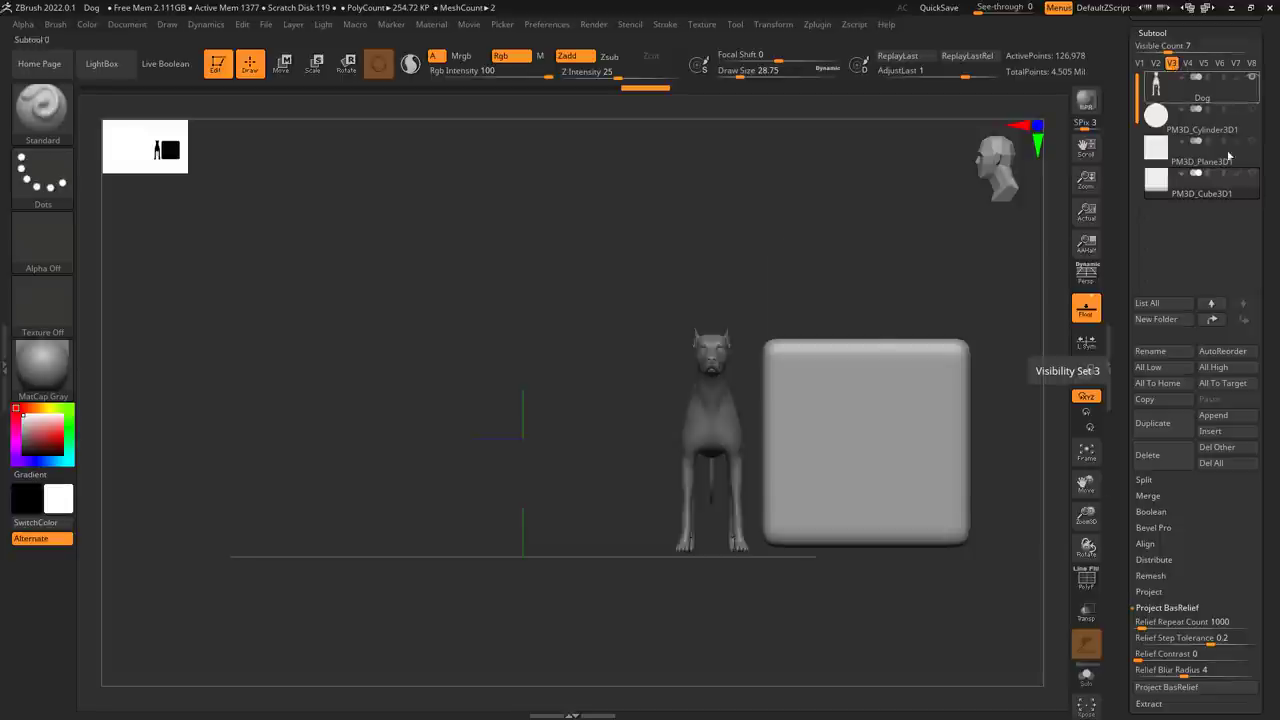
left_click(1223, 98)
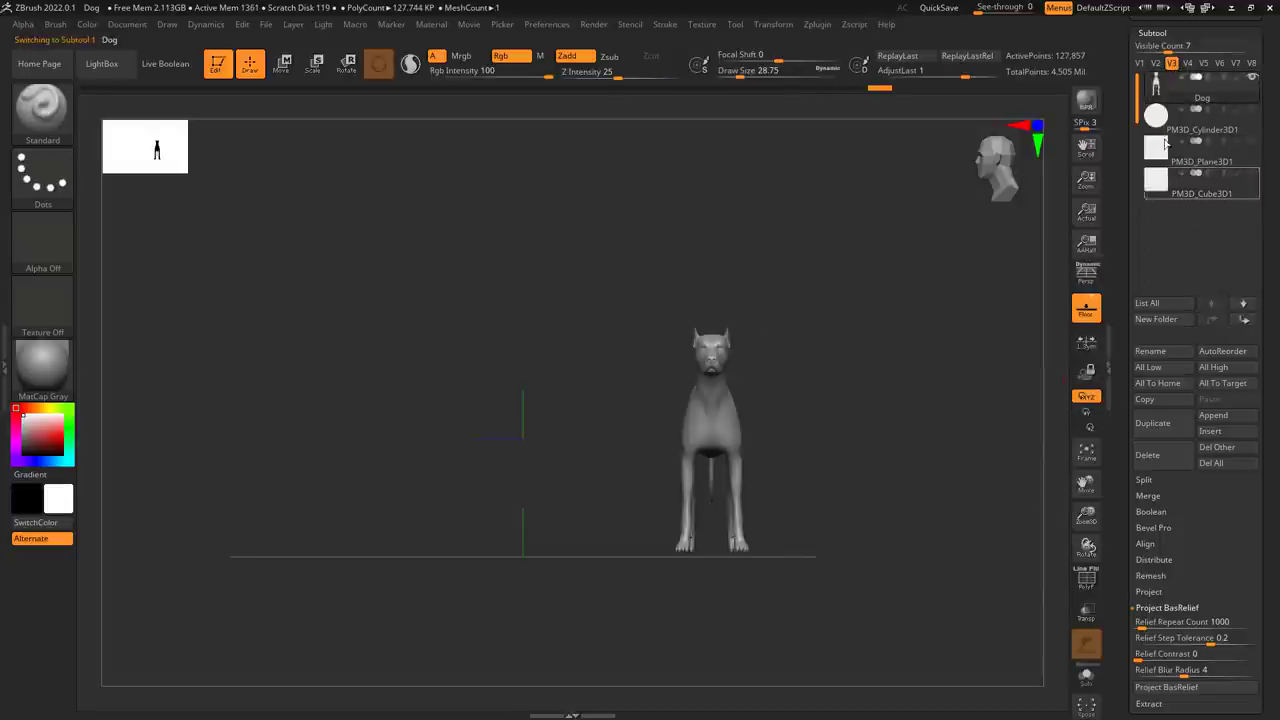
mouse_move(1190, 87)
left_click(1200, 183)
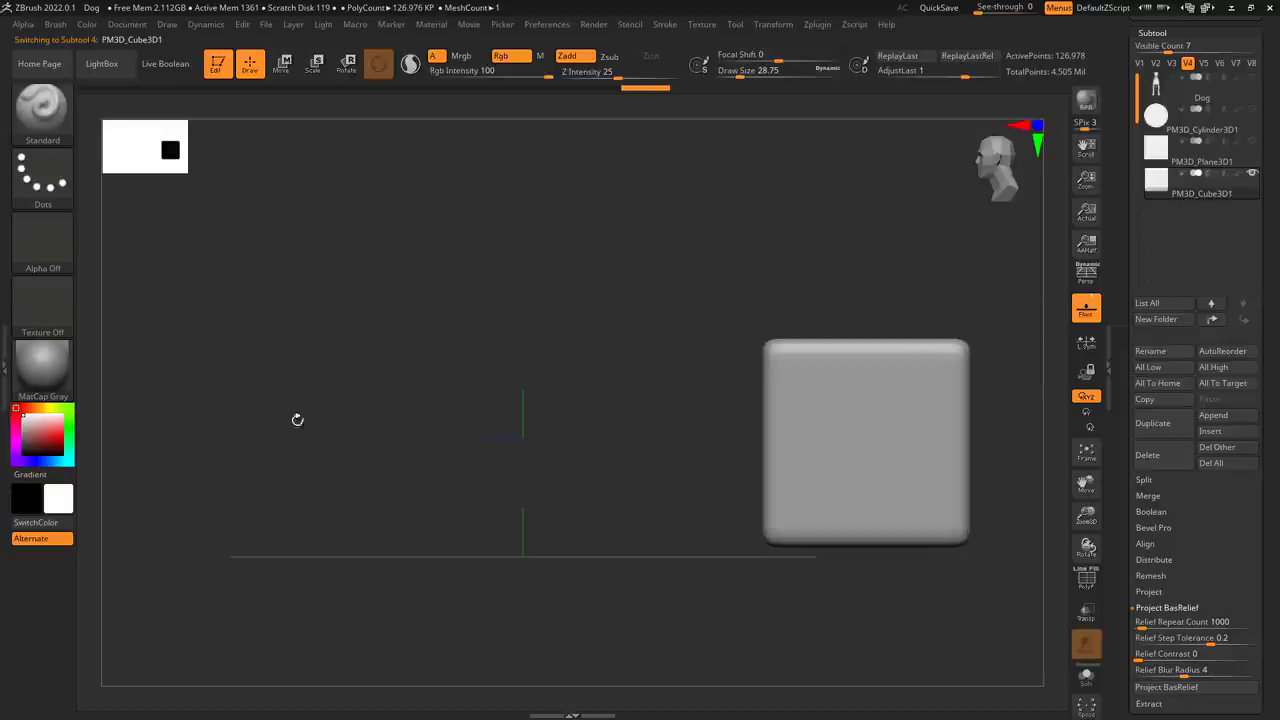
Lower the Visible Count of the Subtool list so it shows fewer slots
left_click_drag(1168, 46, 1153, 47)
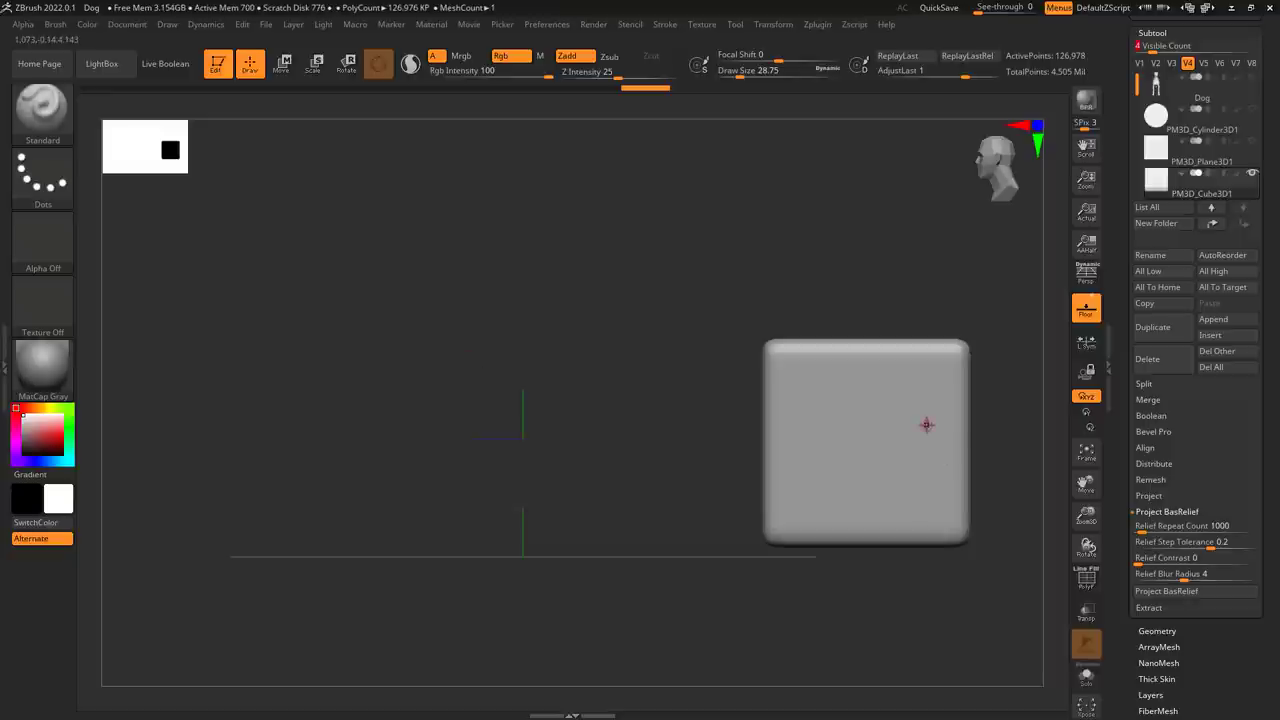
Show the cylinder and move the dog sideways until it is centred on the disc
left_click(1252, 108)
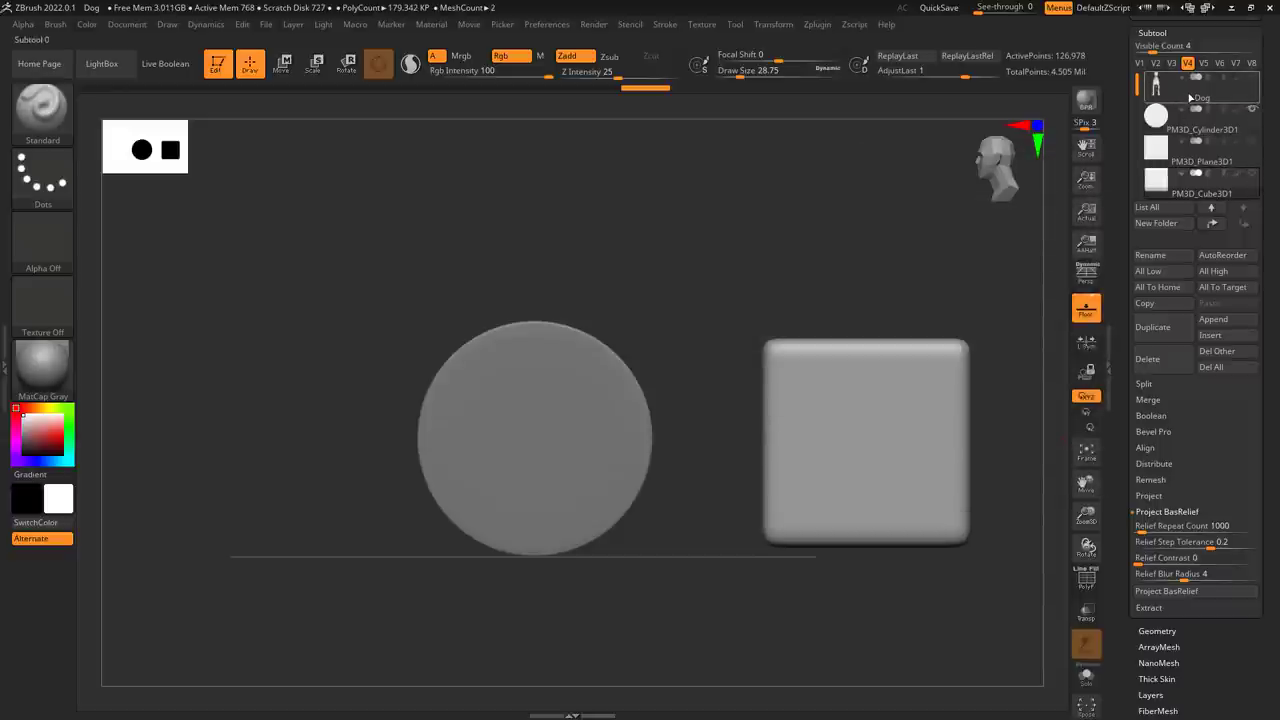
left_click(1190, 97)
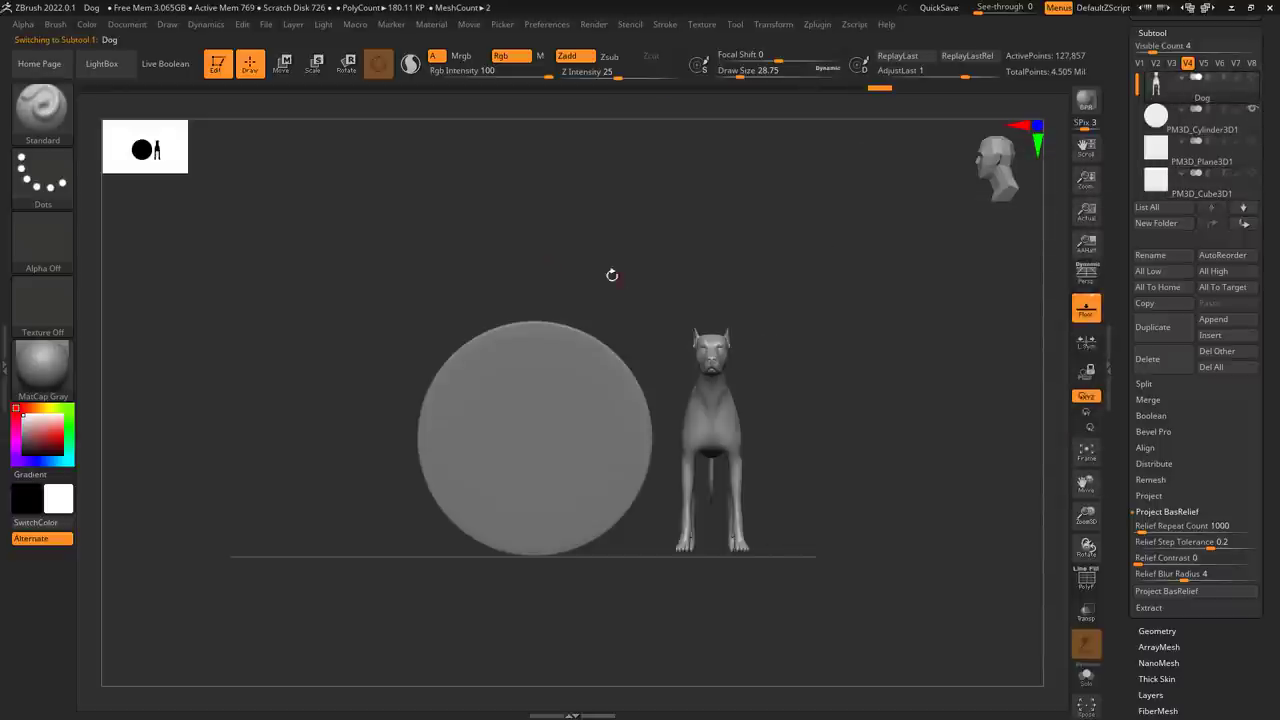
key("w")
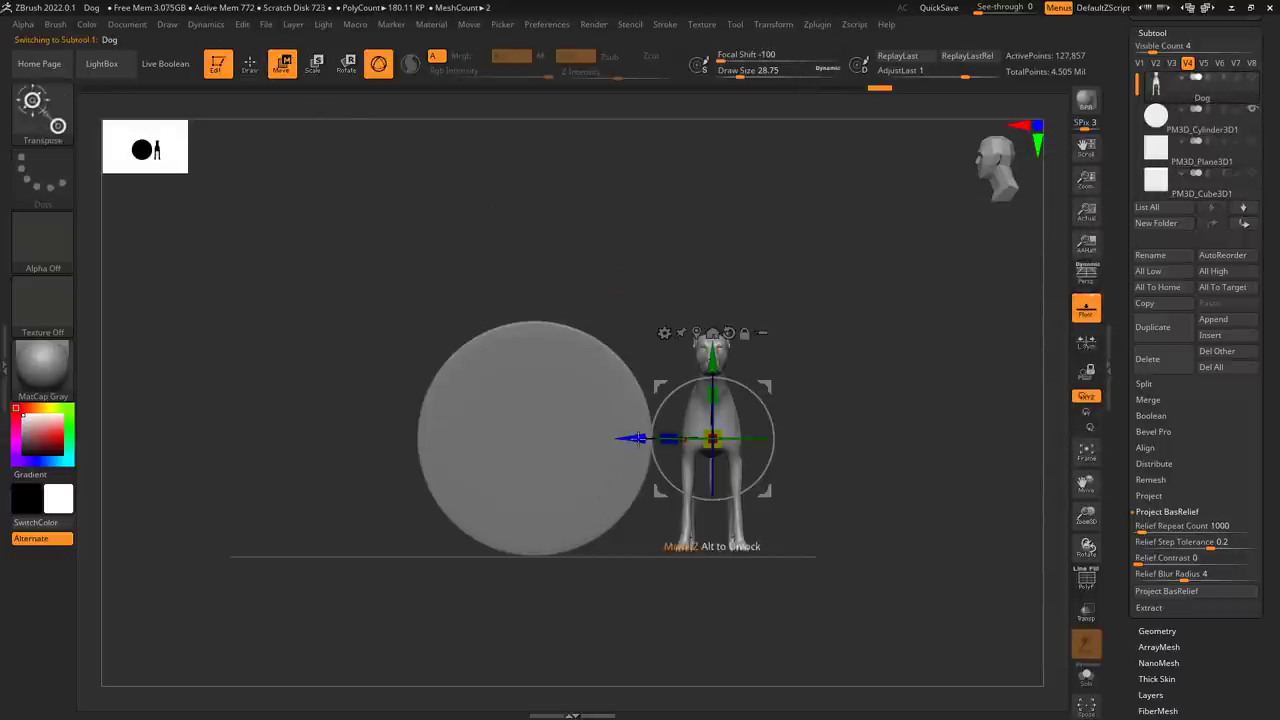
left_click_drag(638, 438, 455, 438)
Move the dog forward by about 0.56 so its head and front legs pass through the cylinder
left_click_drag(745, 346, 830, 360)
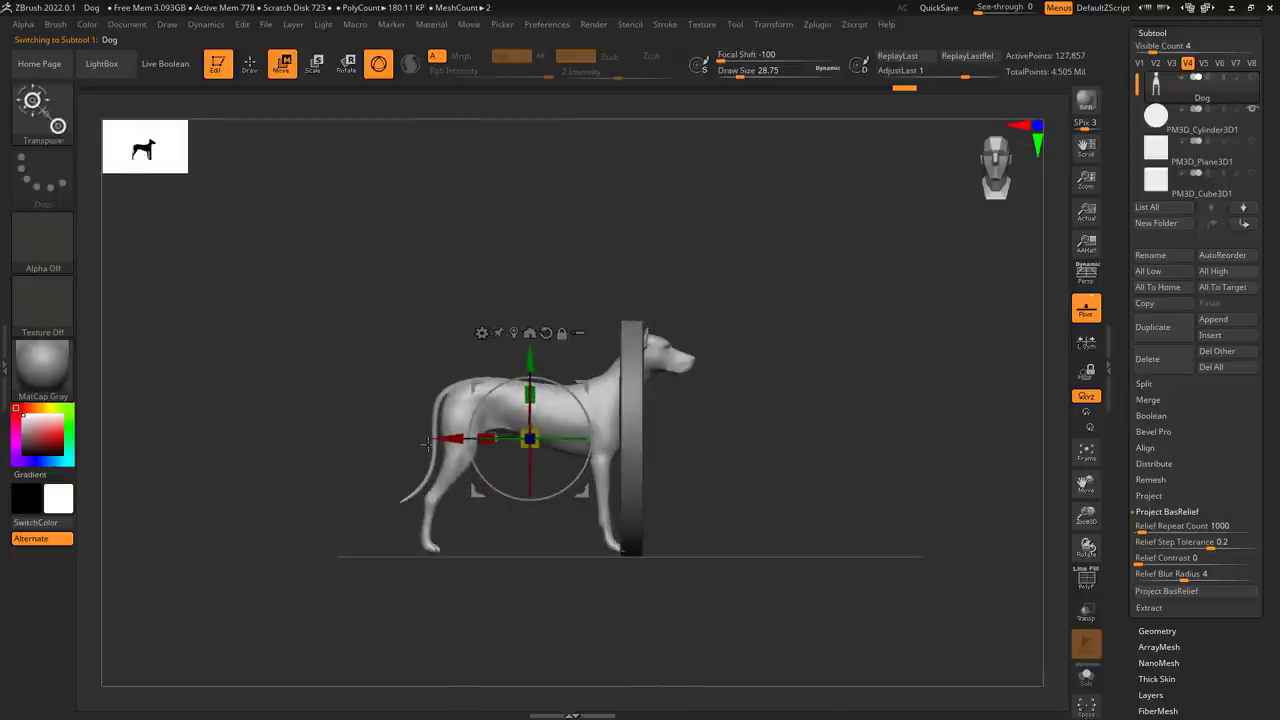
left_click_drag(427, 444, 500, 430)
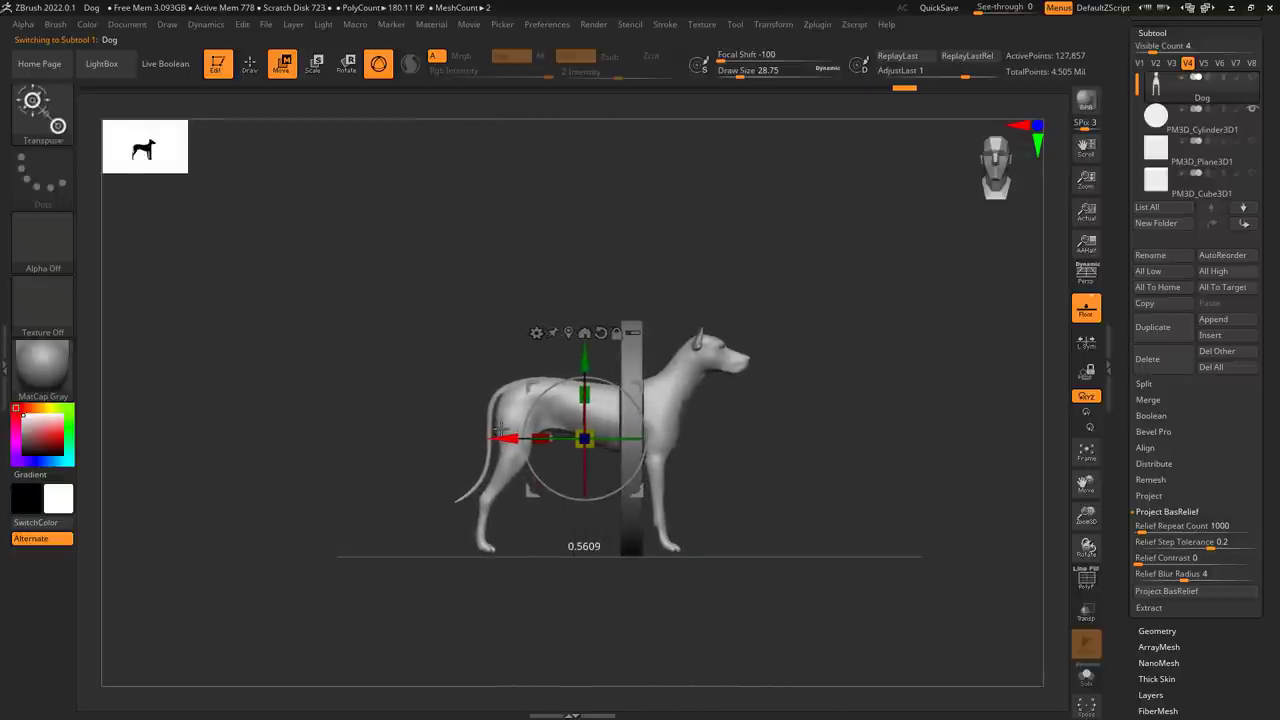
mouse_move(923, 449)
left_mouse_down("shift")
mouse_move(866, 454)
mouse_move(900, 456)
mouse_move(977, 500)
mouse_move(917, 470)
left_mouse_up("shift")
left_click_drag(451, 413, 459, 415)
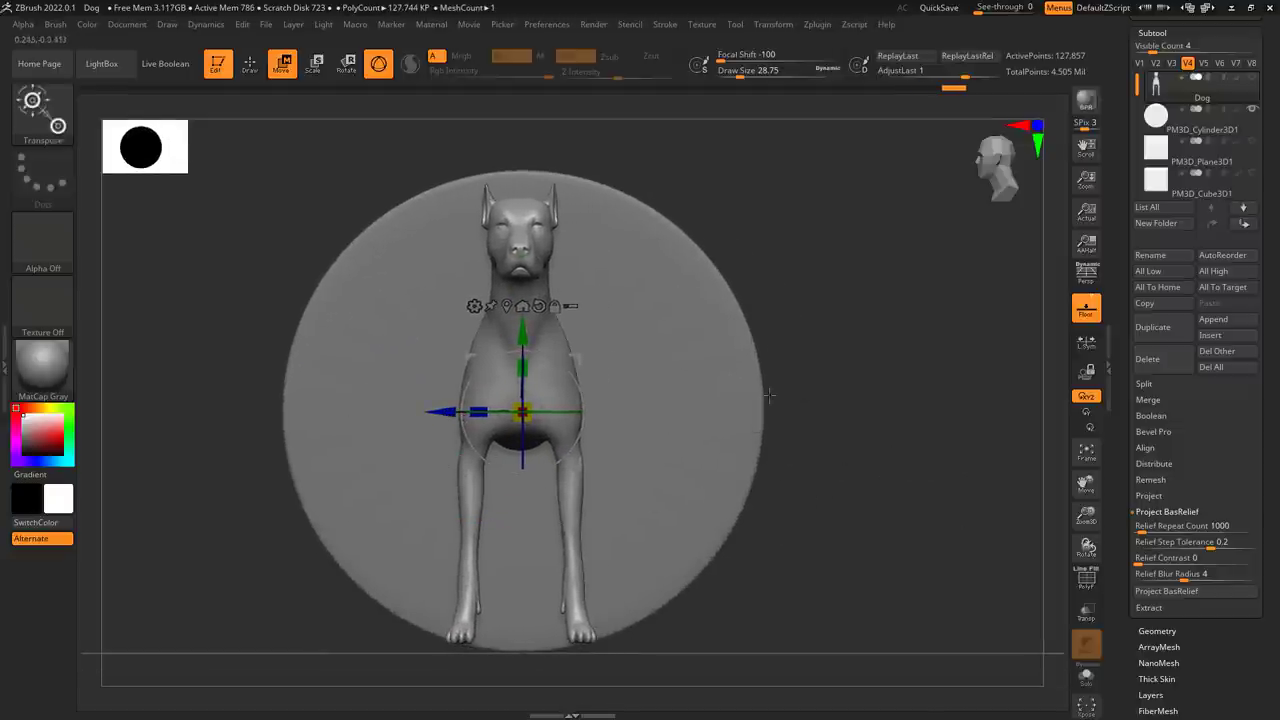
Select the cylinder, turn on the dog's visibility, and scale the cylinder down slightly
left_click(714, 362, "alt")
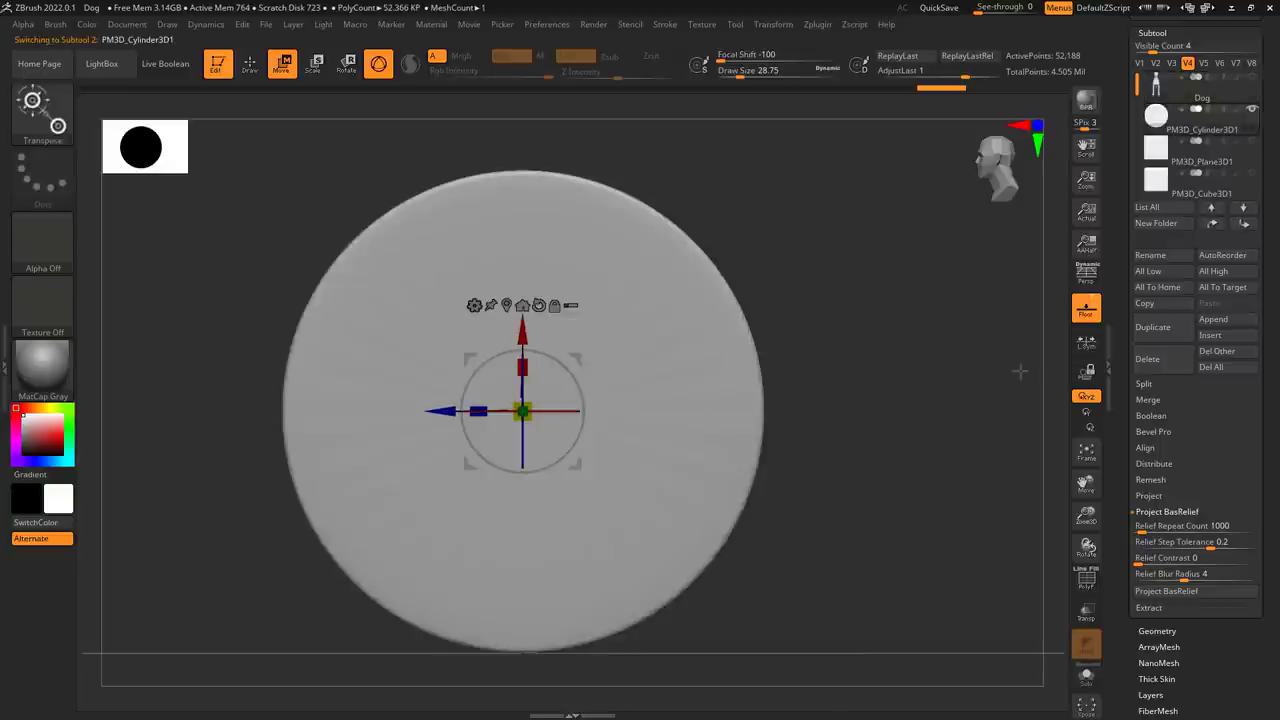
left_click(1252, 77)
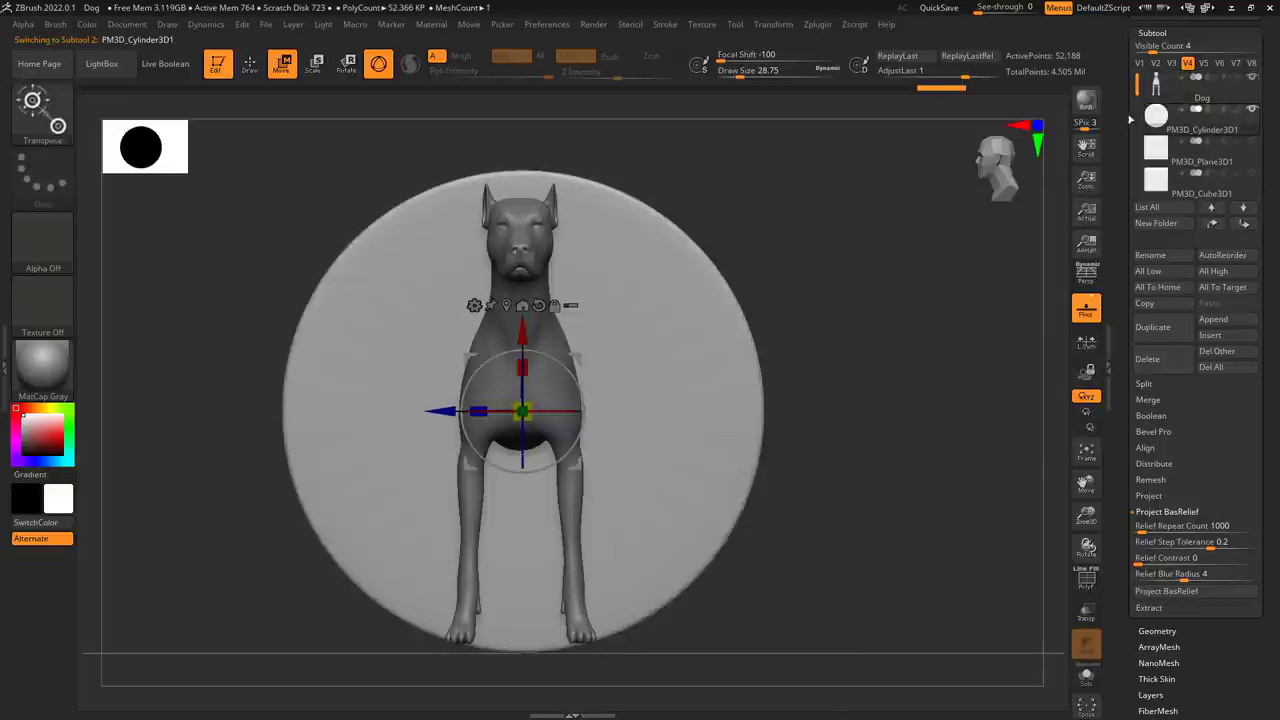
left_click_drag(737, 436, 937, 438)
left_click_drag(947, 424, 943, 426, "shift")
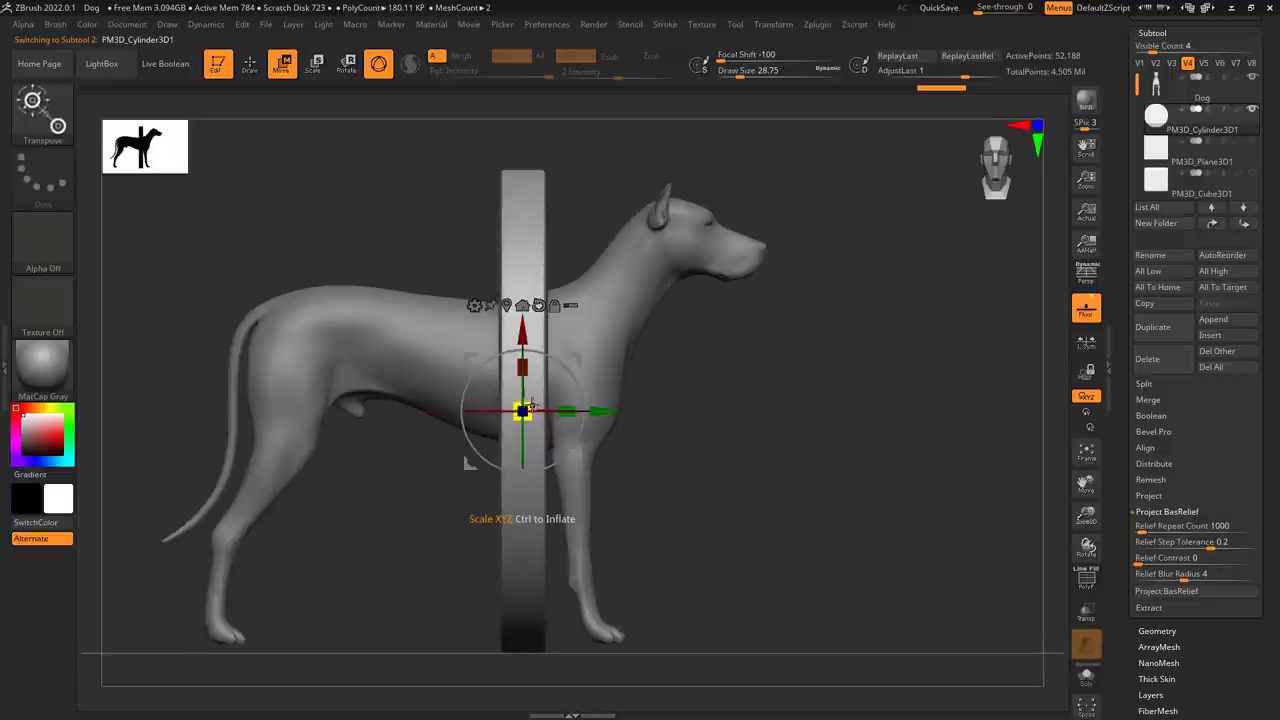
left_click_drag(522, 411, 538, 410)
Select the dog and scale it down uniformly so it fits well inside the cylinder's outline
left_click(604, 287, "alt")
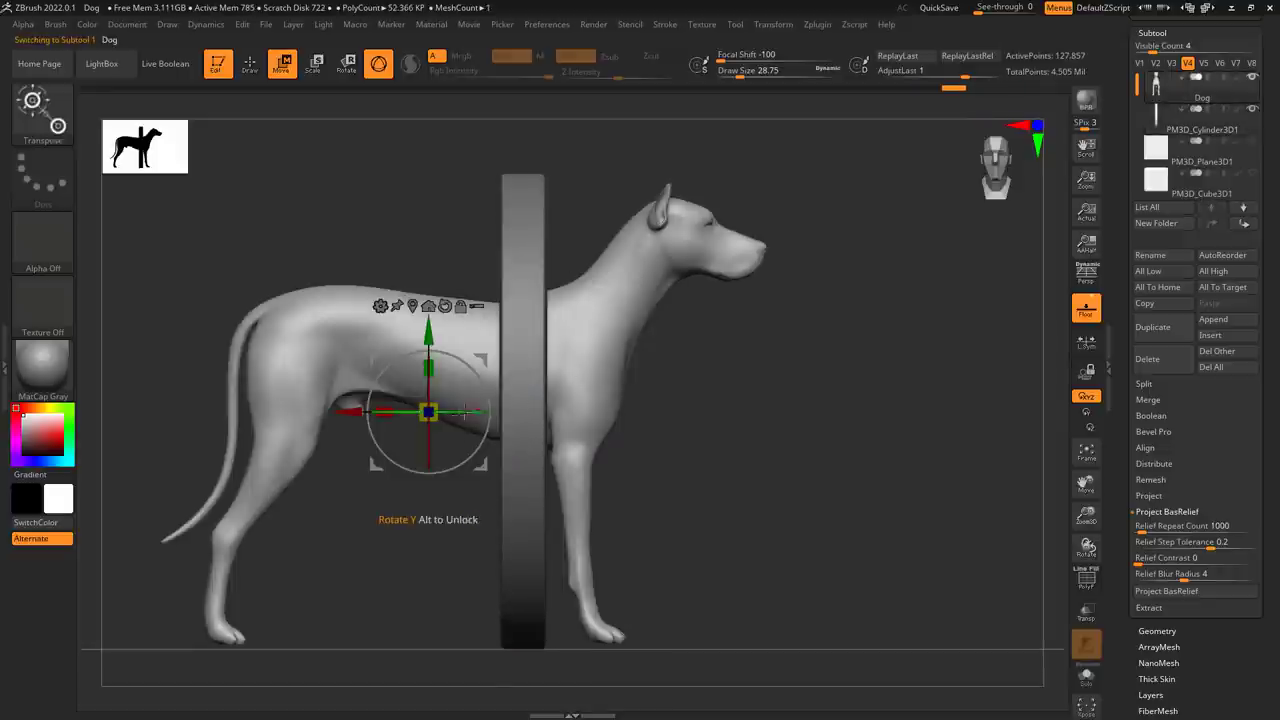
left_click_drag(437, 406, 362, 415)
left_click_drag(711, 457, 640, 463, "shift")
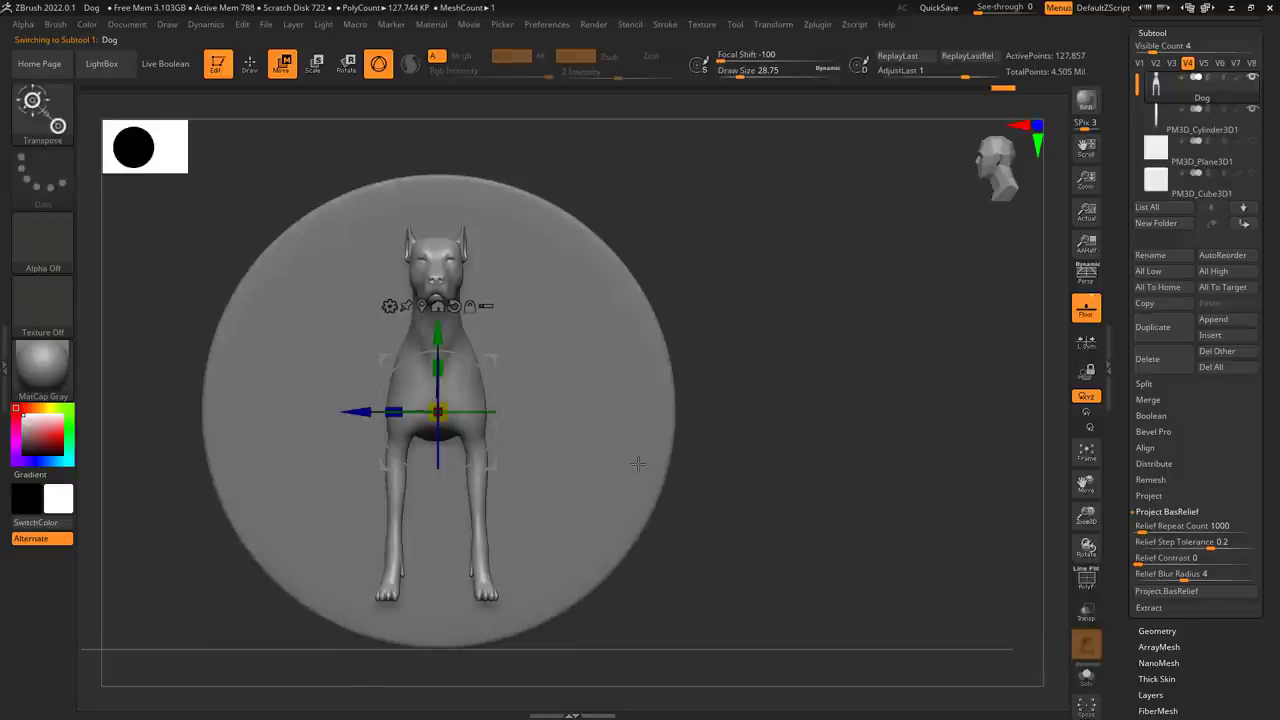
left_click_drag(352, 411, 352, 411)
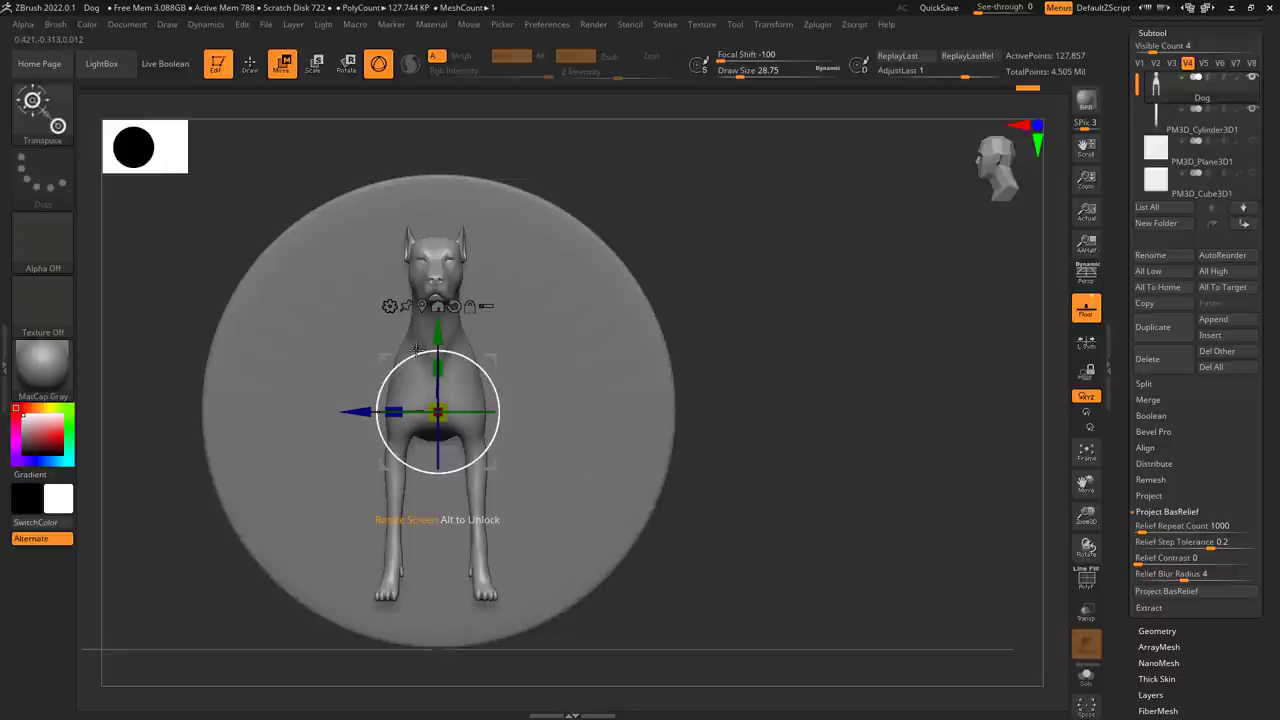
Select the cylinder and project the dog onto it as a bas-relief with Relief Repeat Count 1000
left_click(555, 290, "alt")
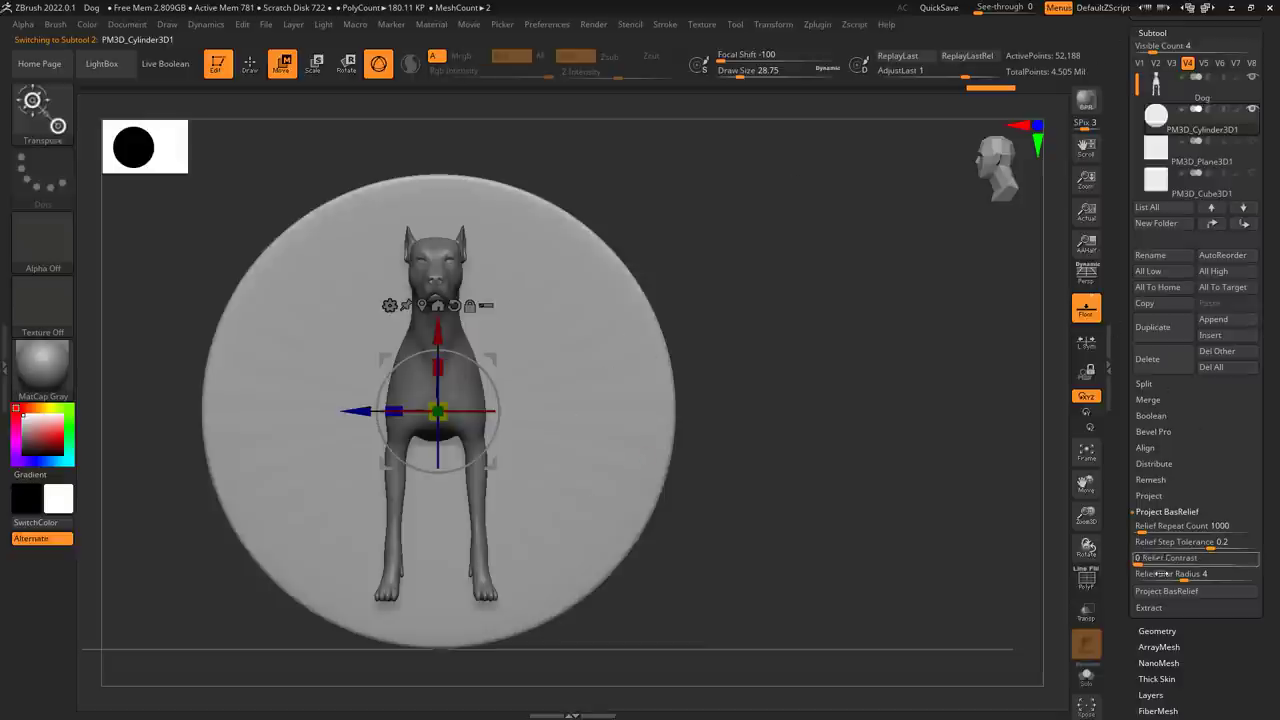
left_click(1140, 527)
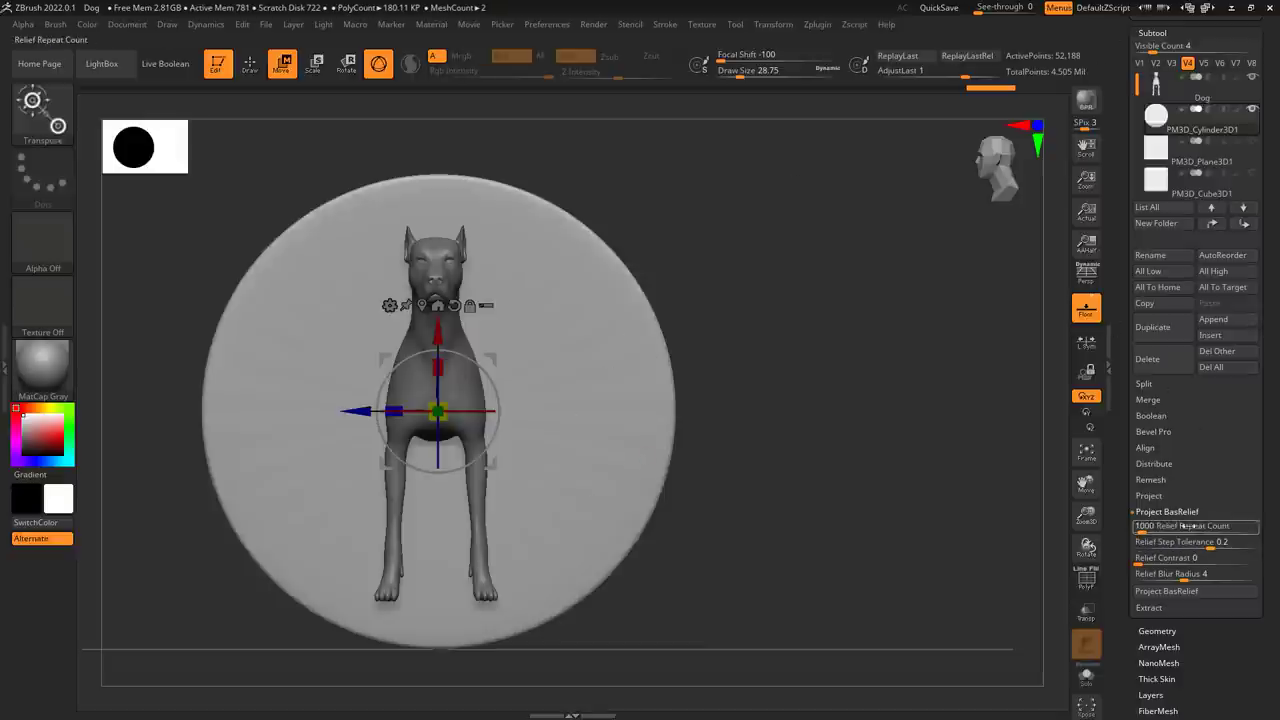
key("Return")
left_click_drag(1126, 607, 1133, 581)
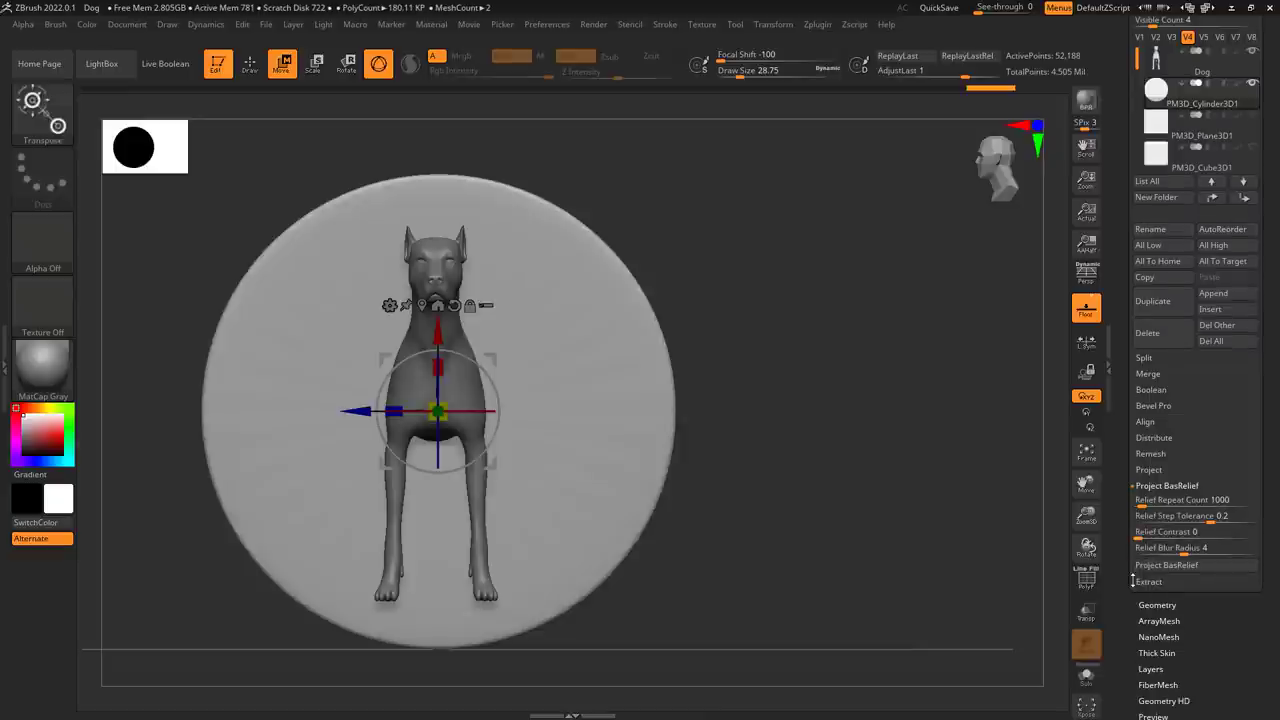
left_click(1177, 568)
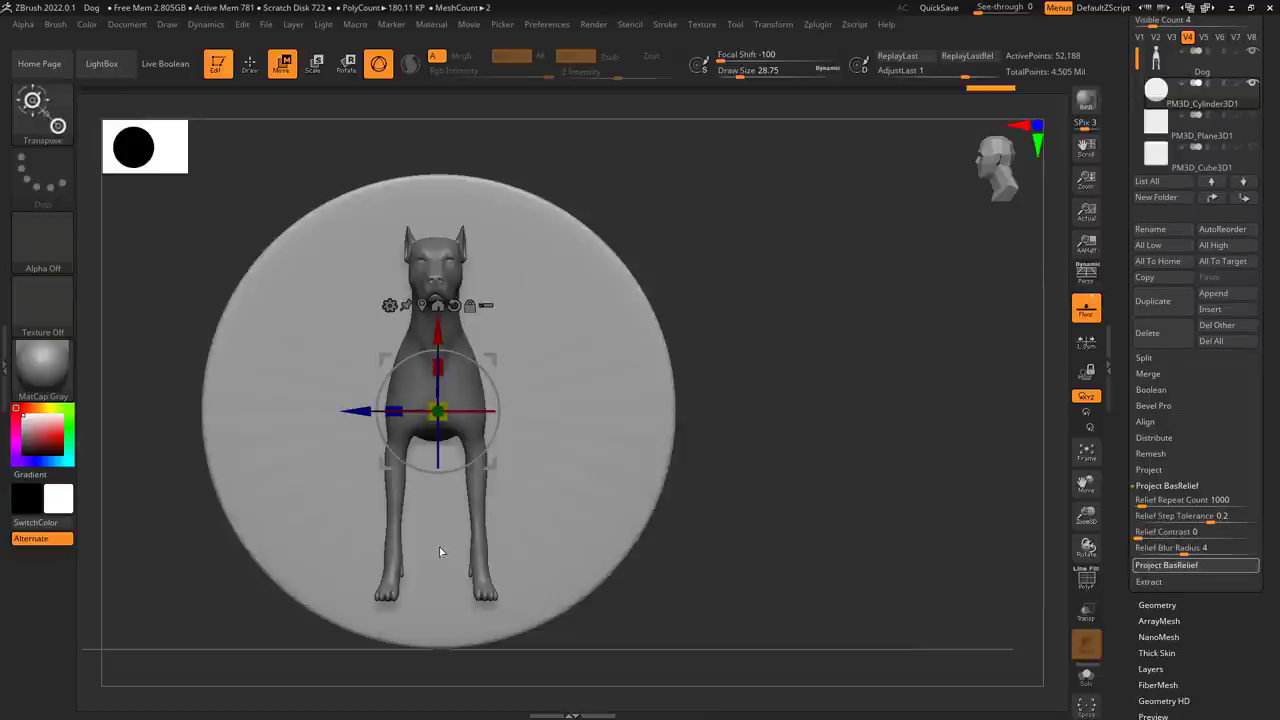
Hide the dog to examine the relief on the cylinder's front and back, and undo the projection
left_click(1252, 51)
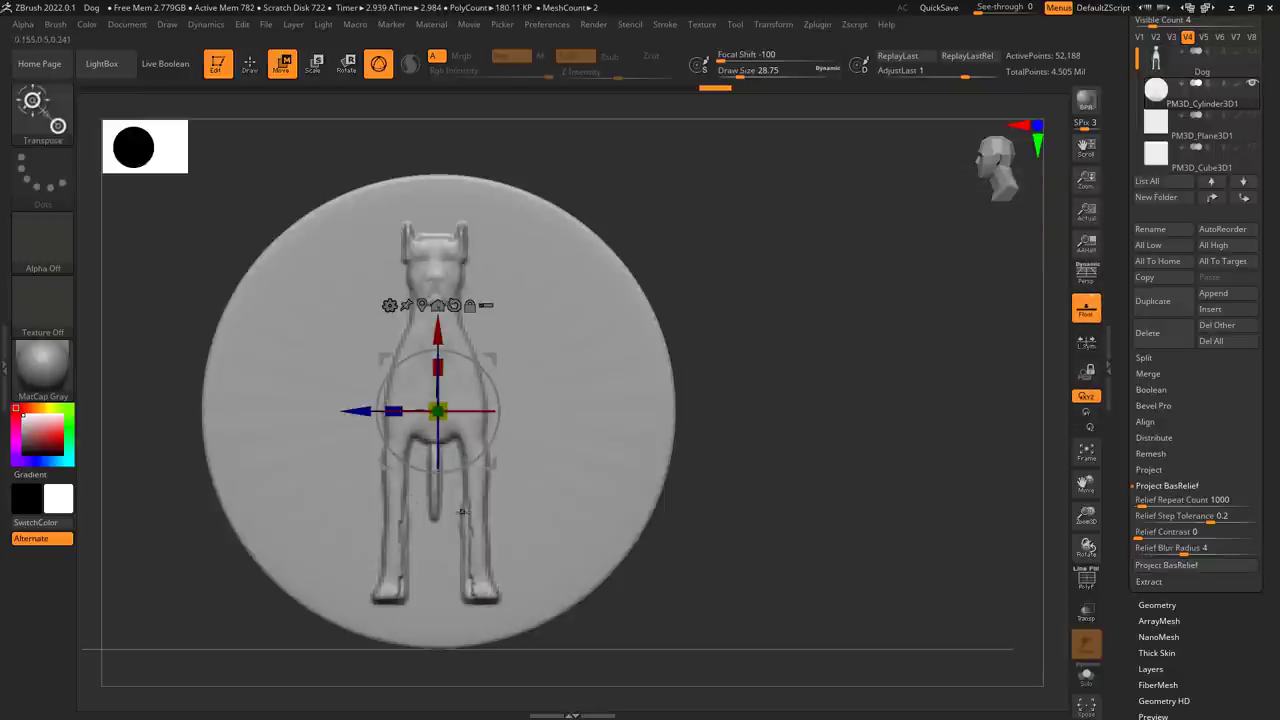
right_click_drag(550, 551, 401, 366)
left_click_drag(907, 437, 845, 434)
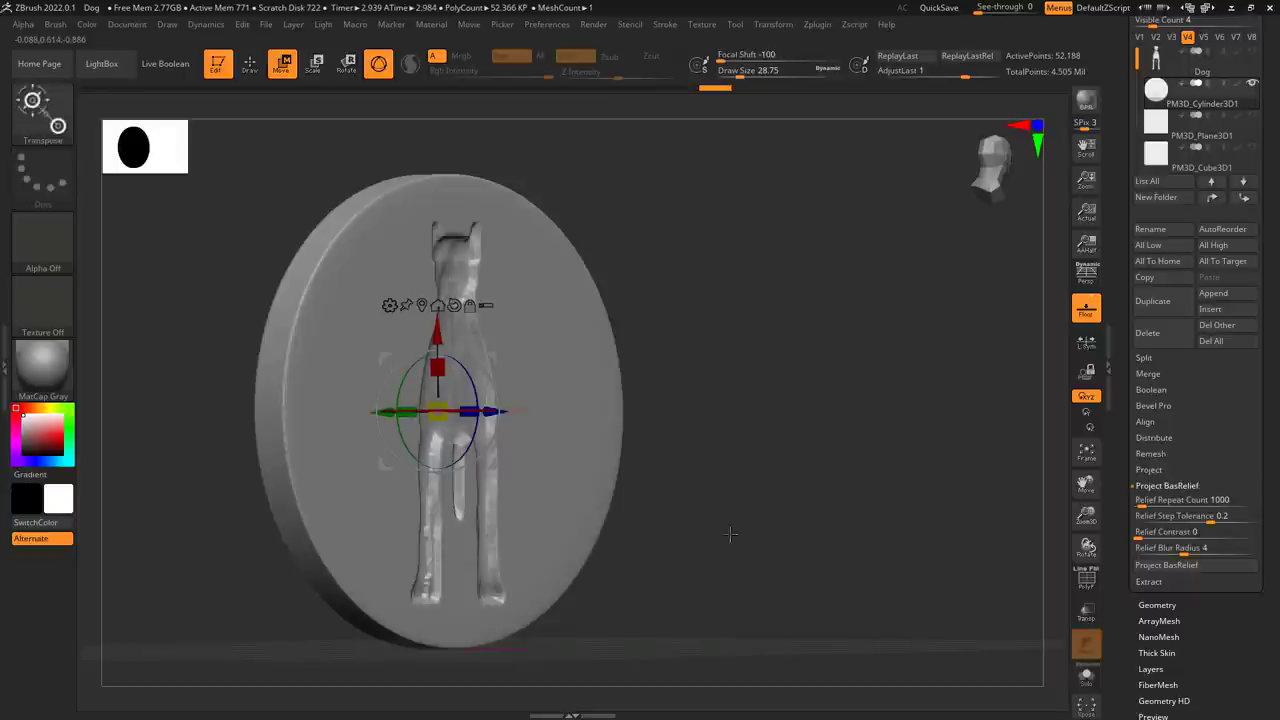
key("ctrl+z")
Mask the back half of the cylinder from a side view and return to the front view
left_click_drag(780, 520, 814, 531)
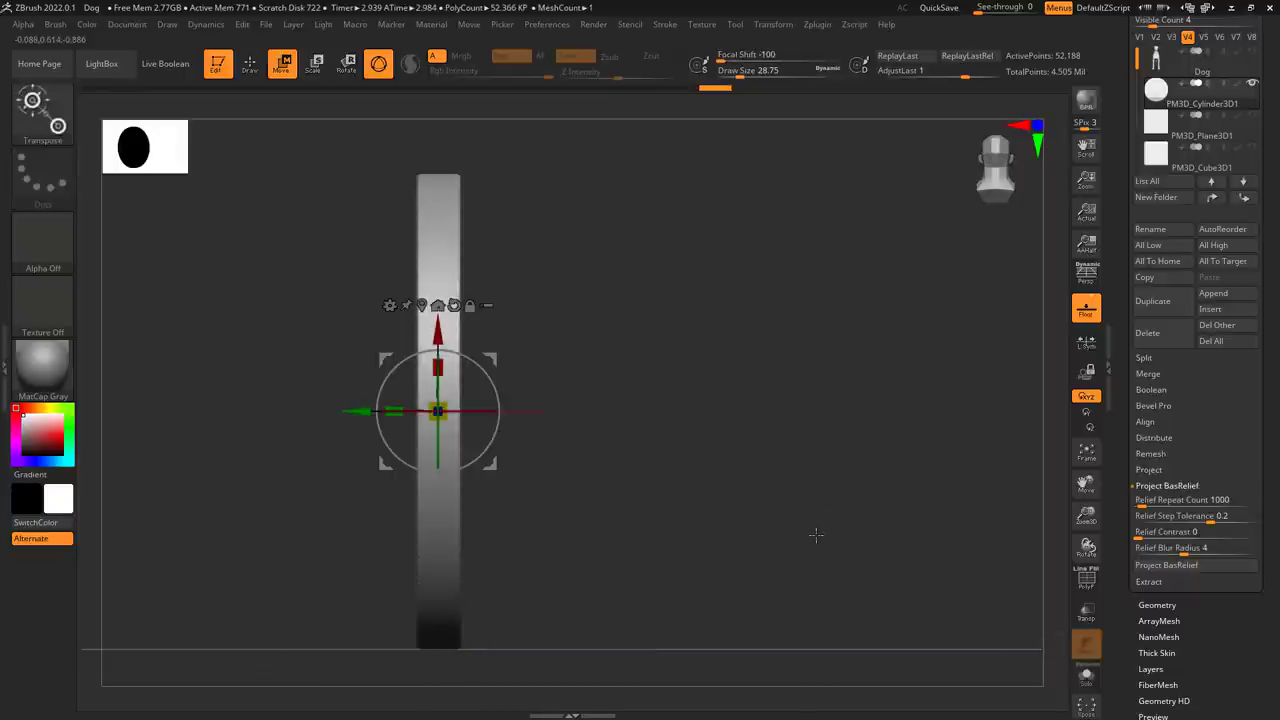
key("ctrl")
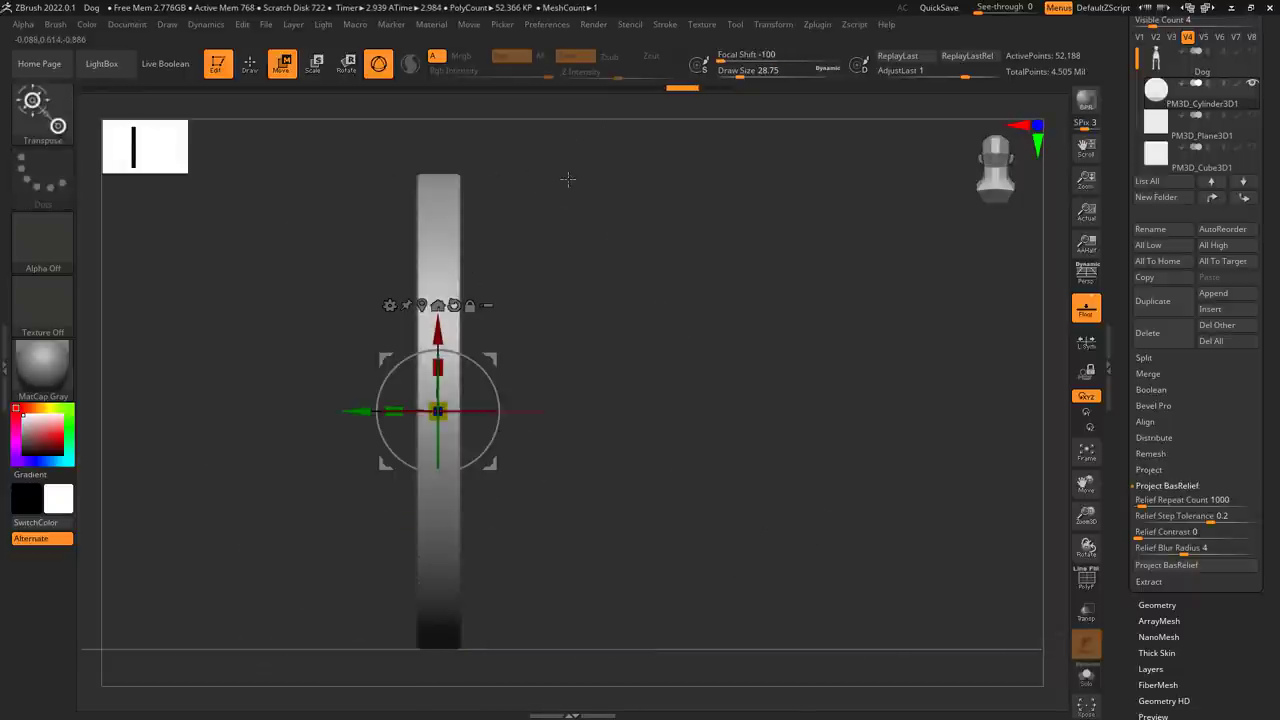
mouse_move(553, 136)
left_mouse_down("ctrl")
mouse_move(512, 275)
mouse_move(443, 674)
mouse_move(431, 671)
left_mouse_up("ctrl")
left_click_drag(623, 451, 950, 369, "shift")
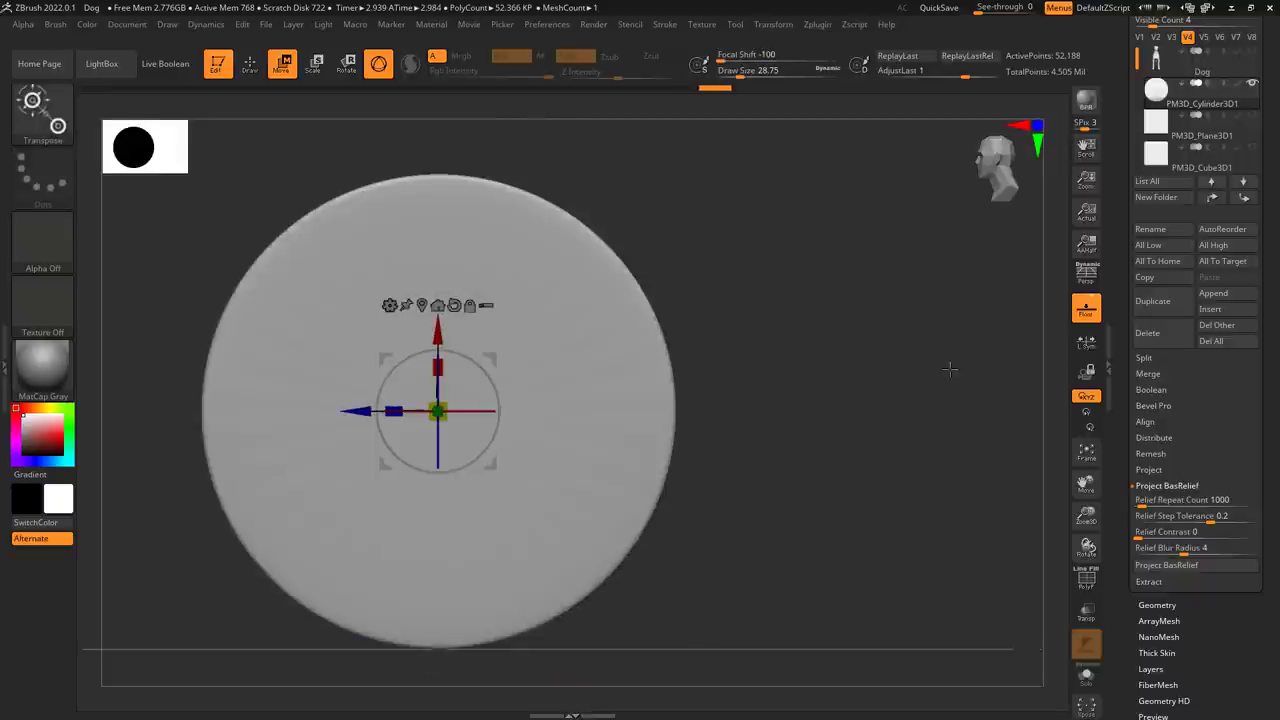
Show the dog, project it as a bas-relief onto the half-masked cylinder, and inspect the cylinder's back
left_click(1248, 56)
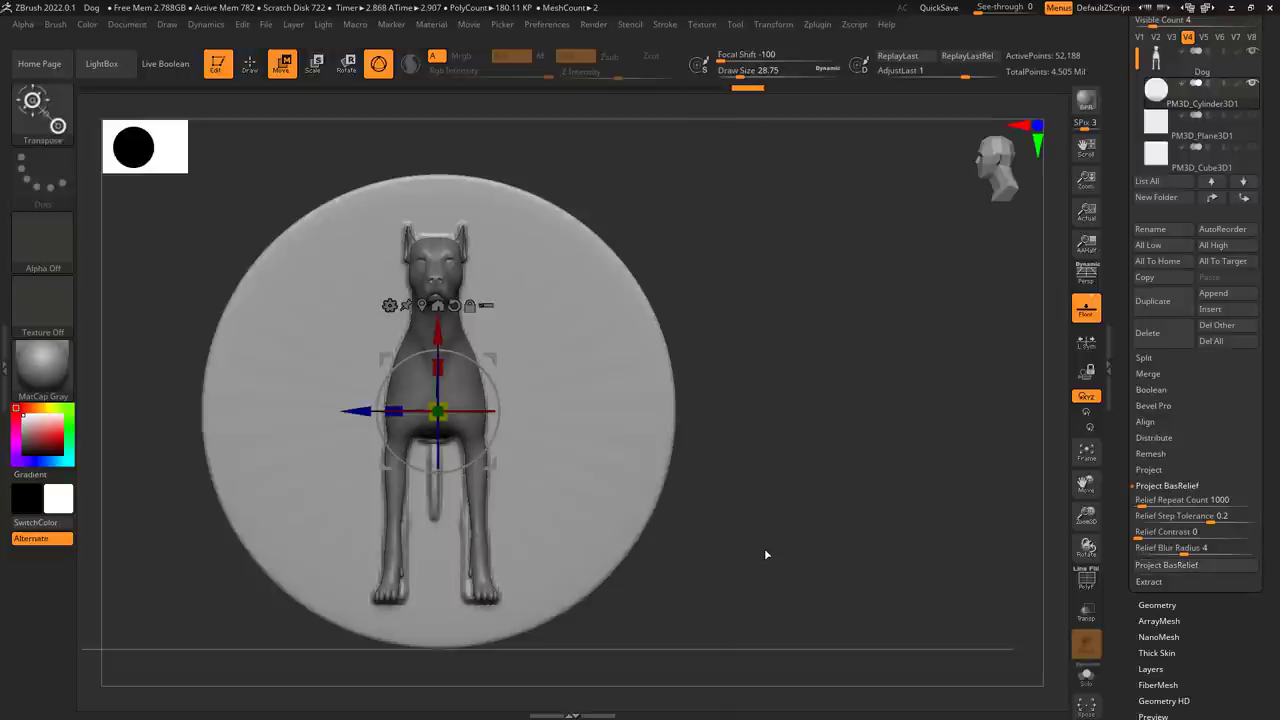
left_click_drag(788, 505, 746, 506)
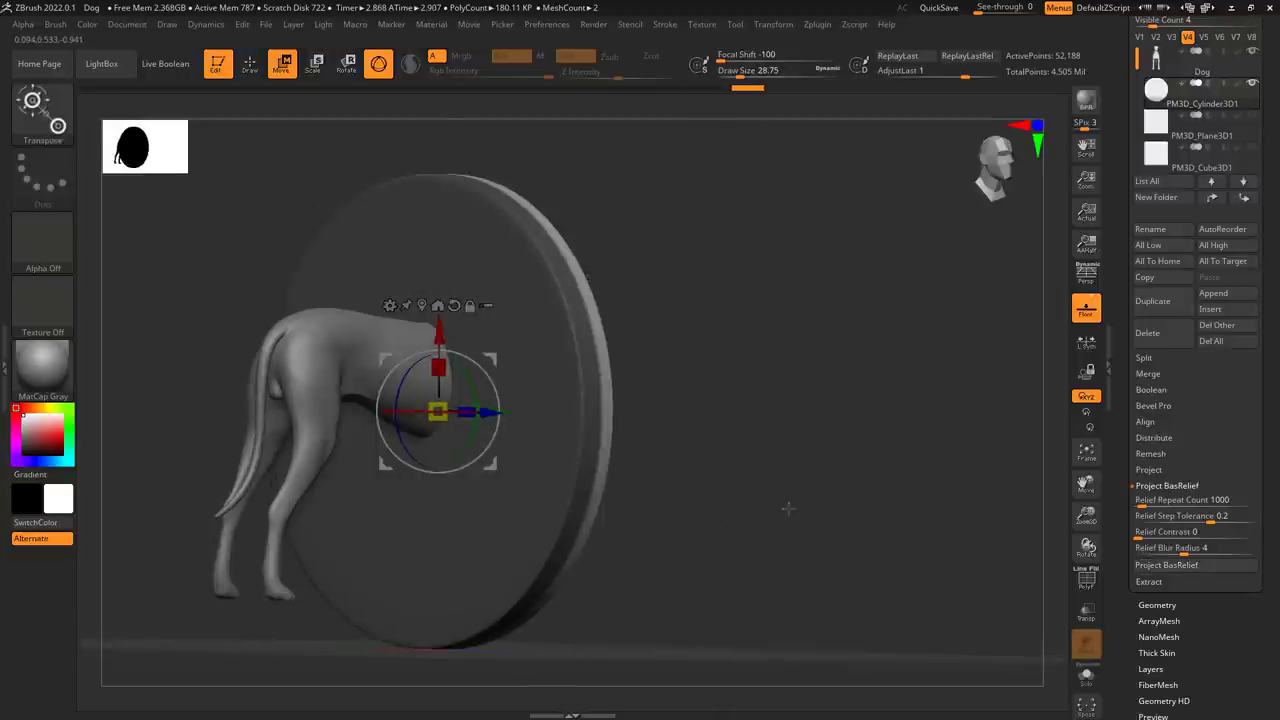
left_click_drag(870, 509, 793, 515)
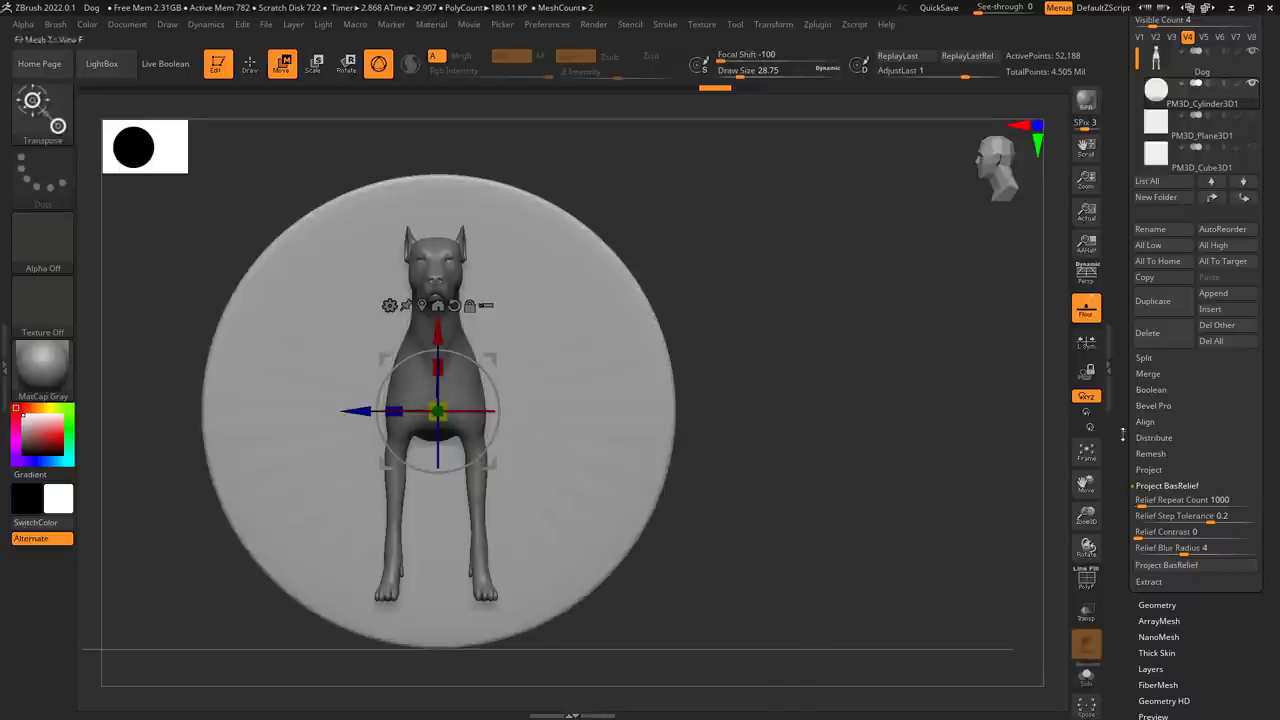
Select the dog, hide the cylinder, and turn the dog to a three-quarter view
left_click(1251, 75)
left_click_drag(680, 481, 836, 528, "alt")
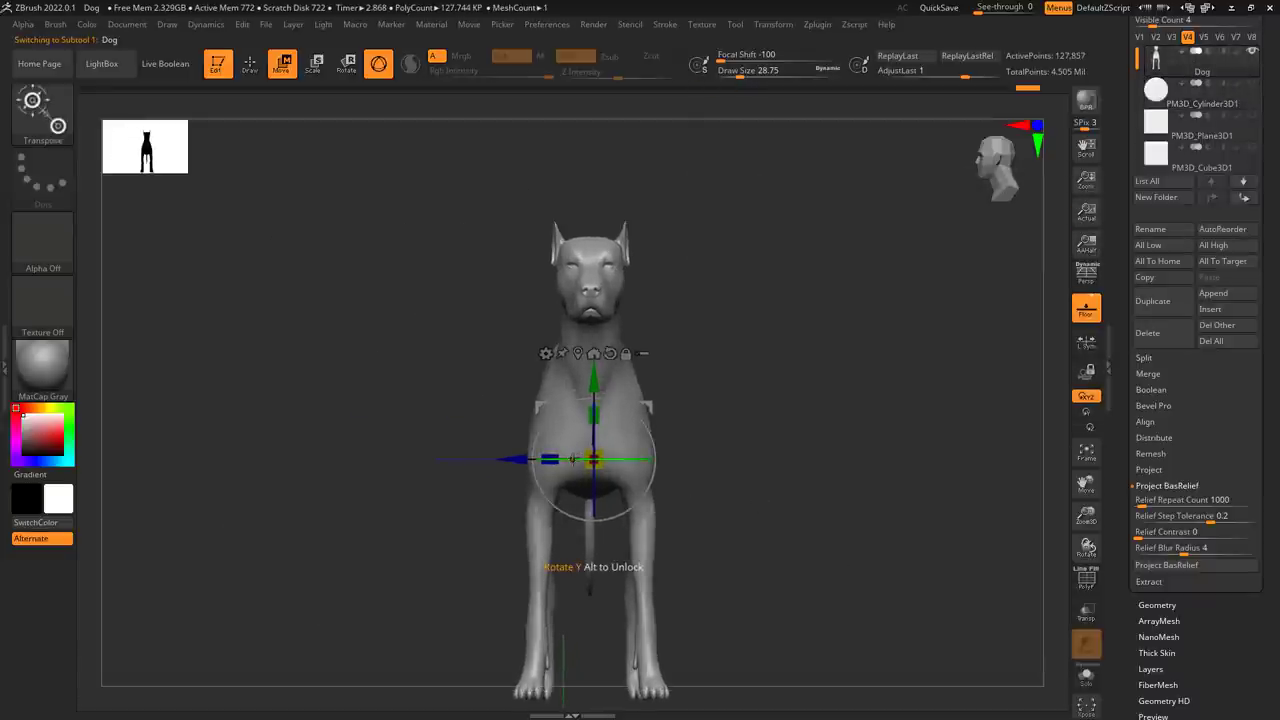
left_click_drag(573, 455, 642, 473)
Dock the alpha settings, expand their BasRelief options, and make a bas-relief alpha from the dog's current view
left_click(6, 378)
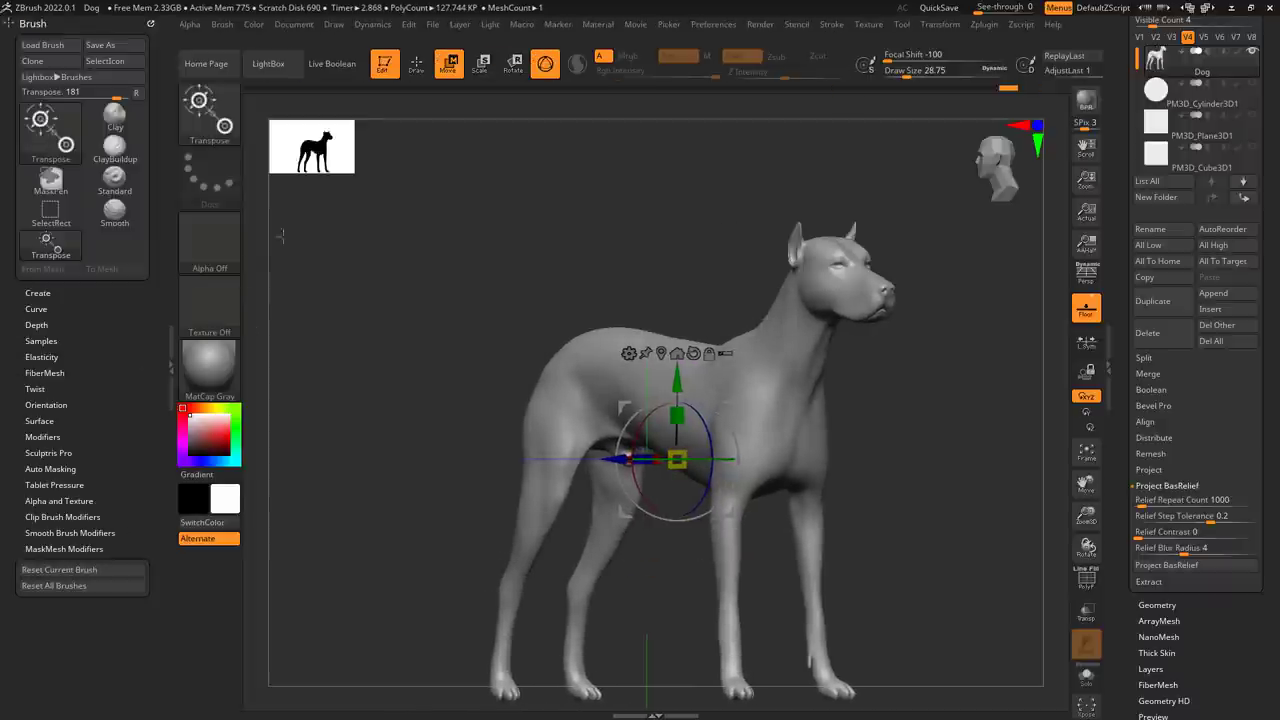
left_click(193, 25)
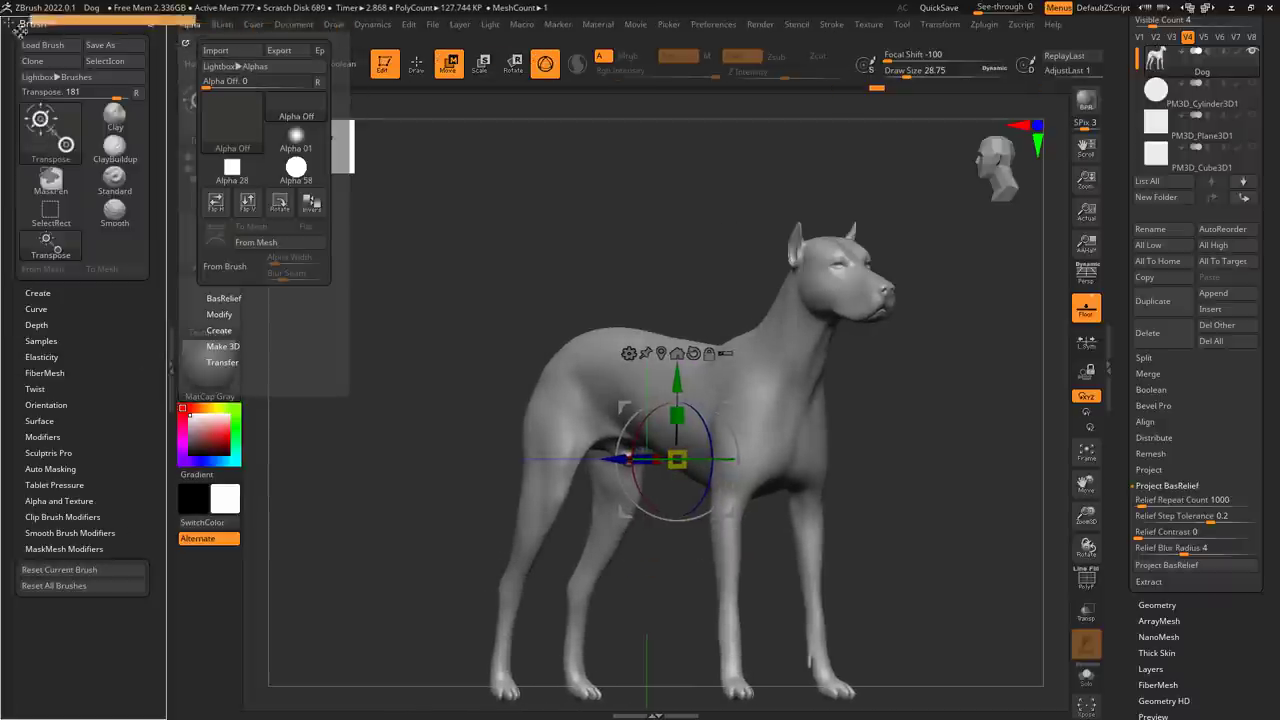
left_click(184, 40)
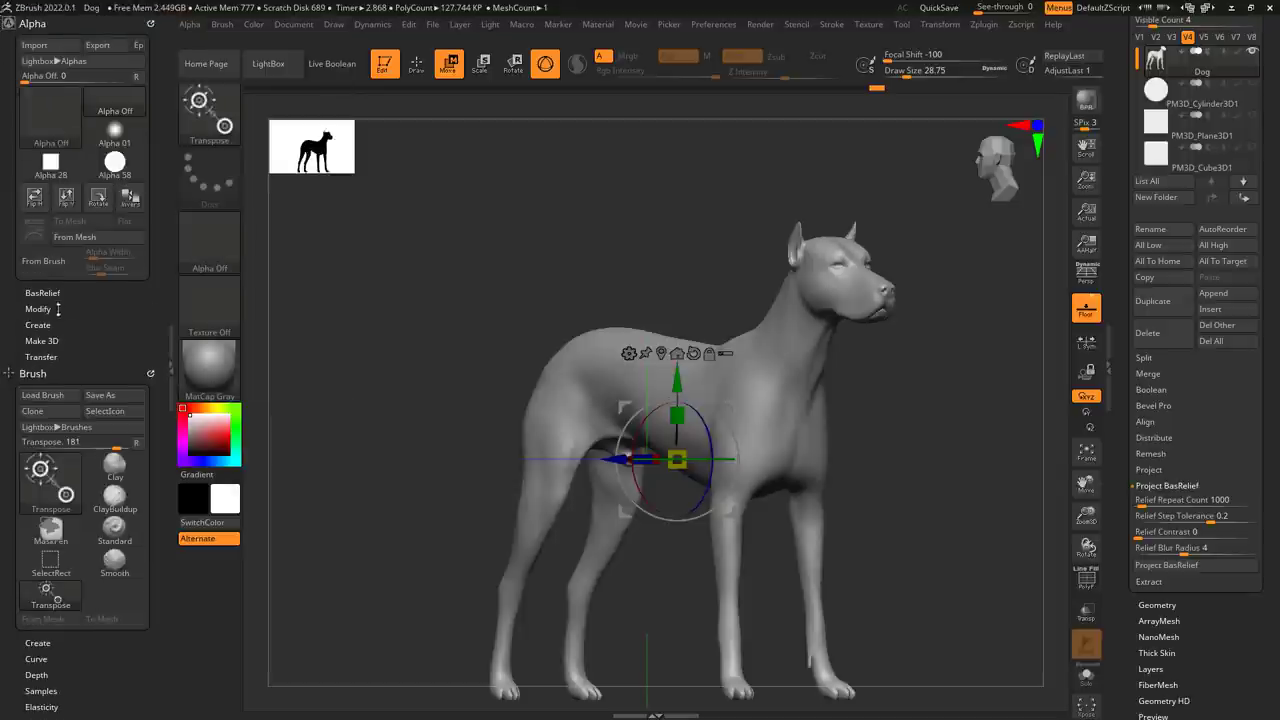
left_click(43, 292)
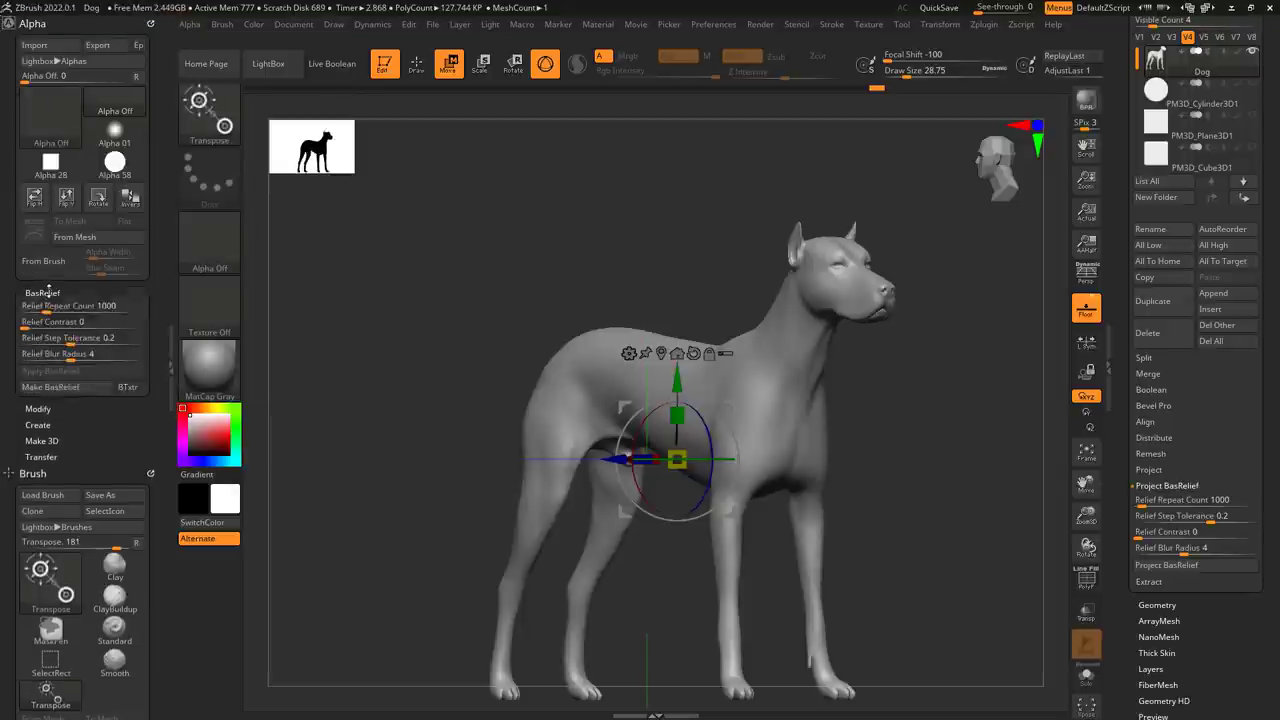
left_click(48, 388)
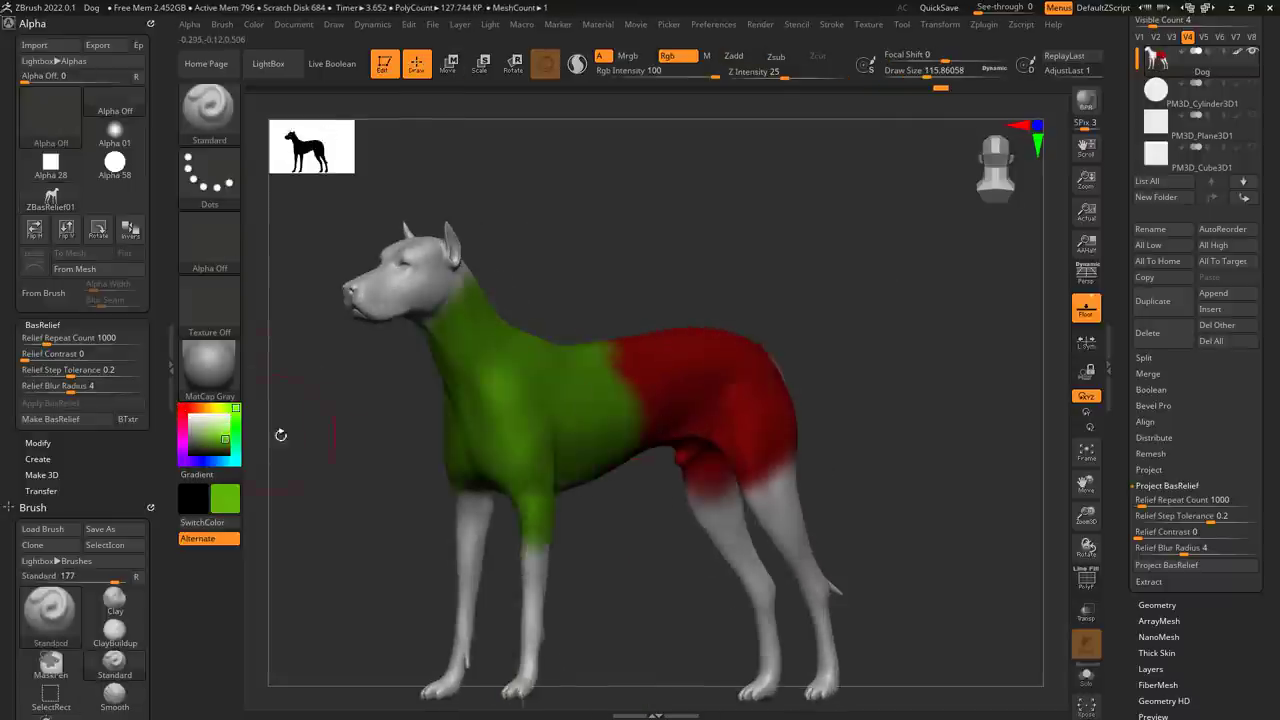
Turn the painted dog to a three-quarter view and make a second bas-relief alpha with BTxtr enabled
left_click_drag(281, 435, 560, 440)
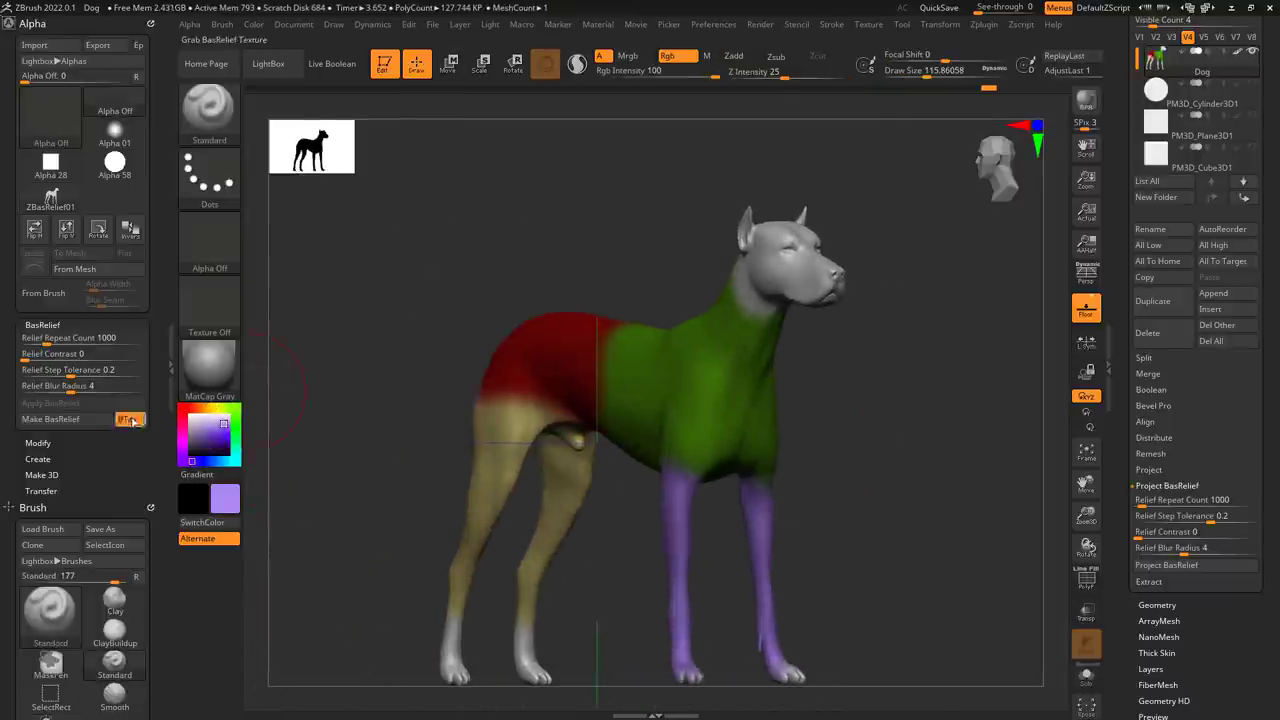
left_click(129, 420)
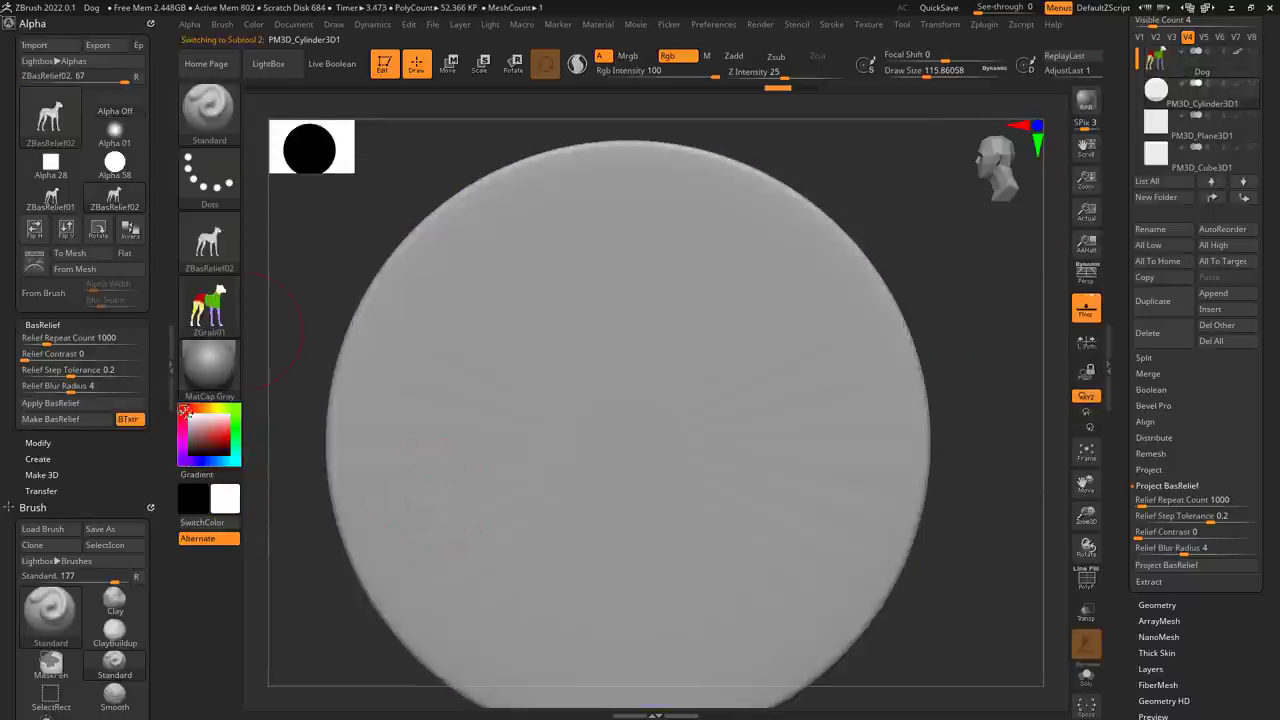
Stamp the coloured dog bas-relief onto the cylinder using the Standard brush with the DragRect stroke and Z Intensity 25
left_click(254, 25)
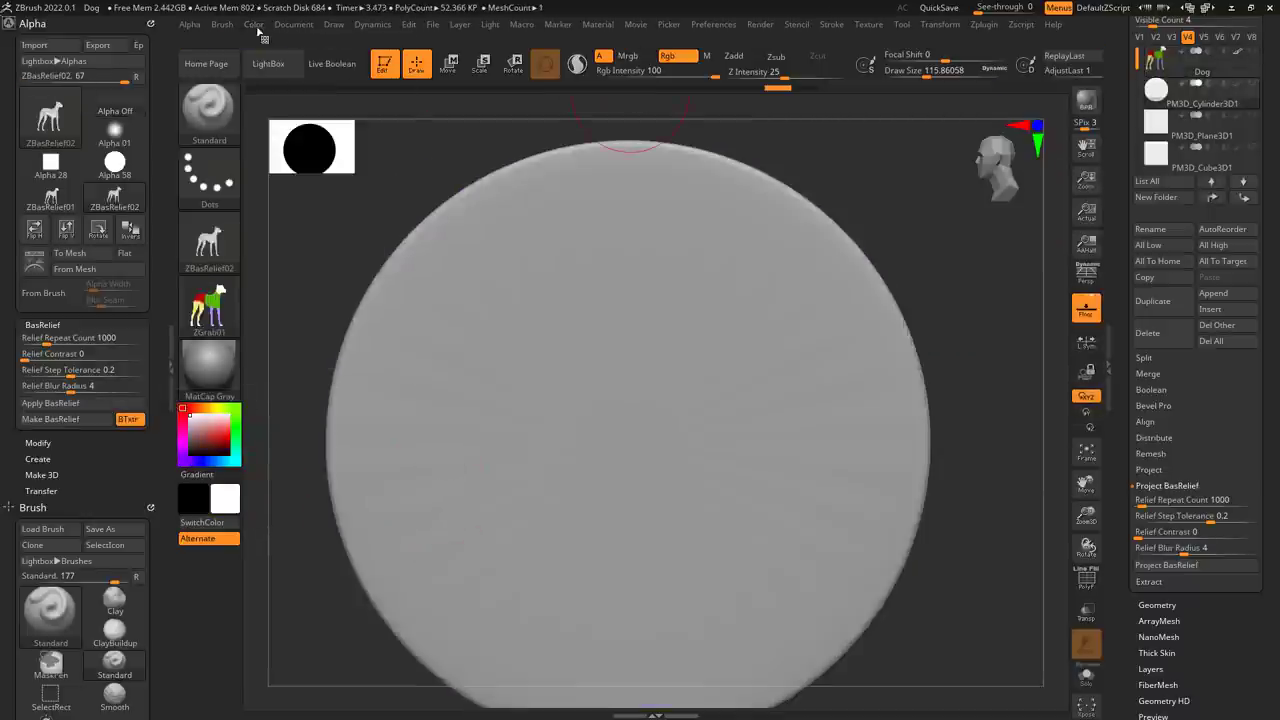
left_click(208, 177)
left_click(353, 186)
mouse_move(614, 437)
left_mouse_down()
mouse_move(611, 591)
mouse_move(734, 192)
left_mouse_up()
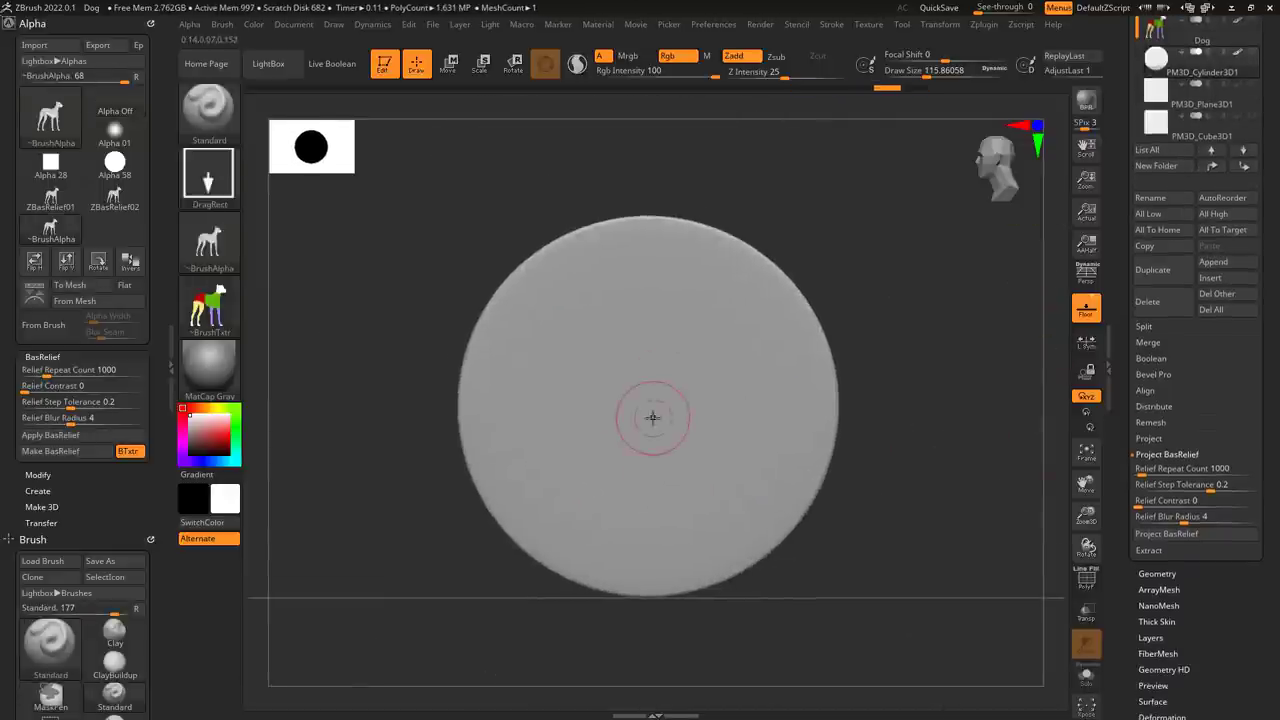
mouse_move(660, 415)
left_mouse_down()
mouse_move(780, 520)
mouse_move(655, 95)
left_mouse_up()
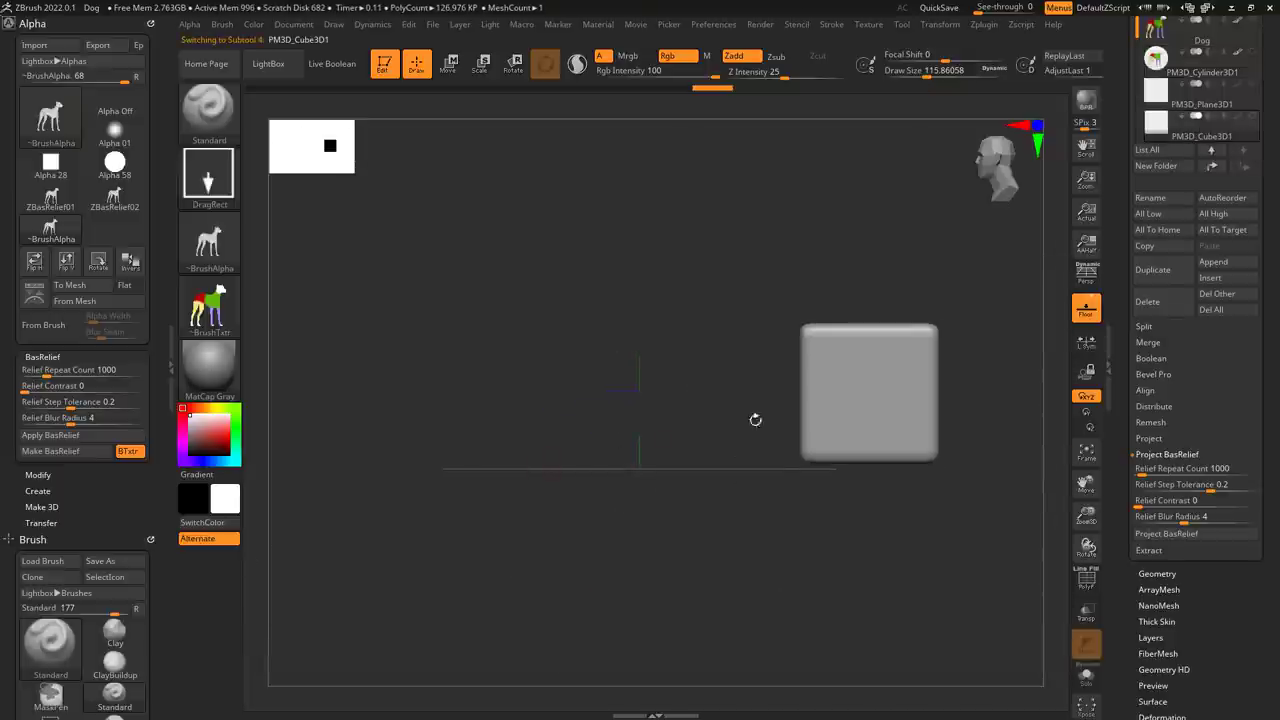
Scale the cube down slightly with the Move gizmo at one end of the floor and store it as the Home Stage
left_click_drag(755, 420, 596, 498, "alt")
left_click(448, 64)
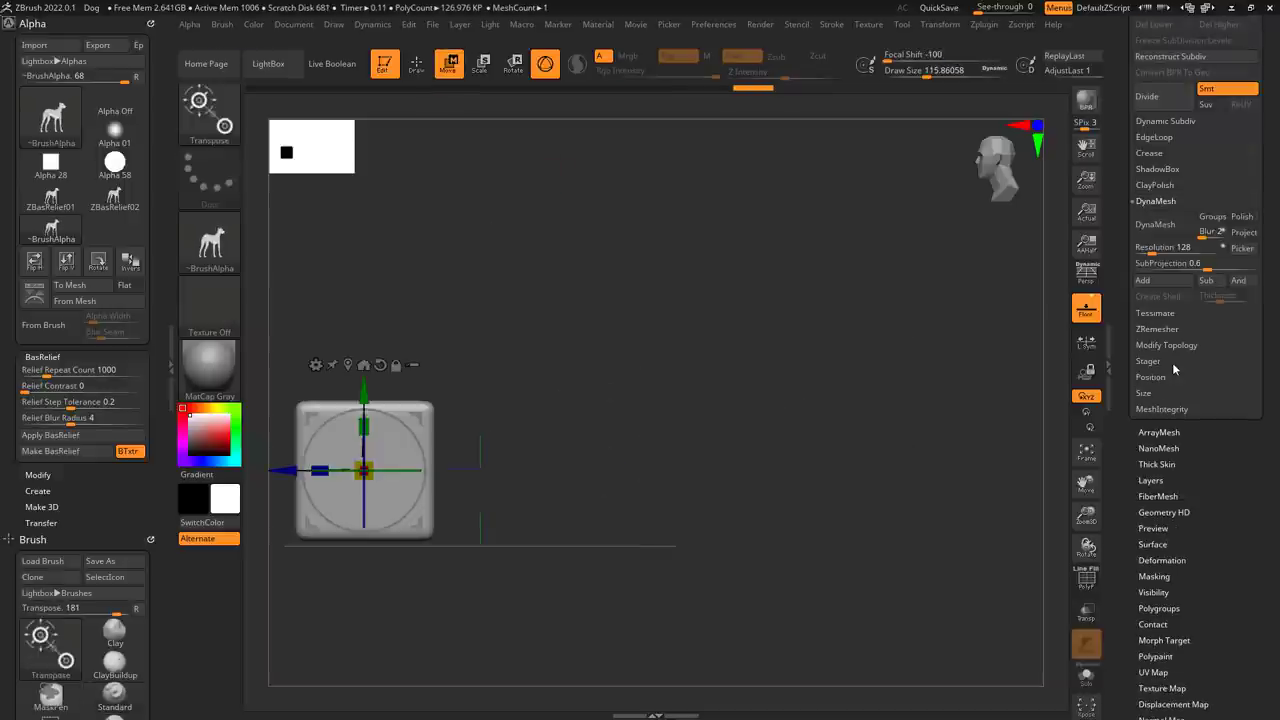
left_click(1174, 365)
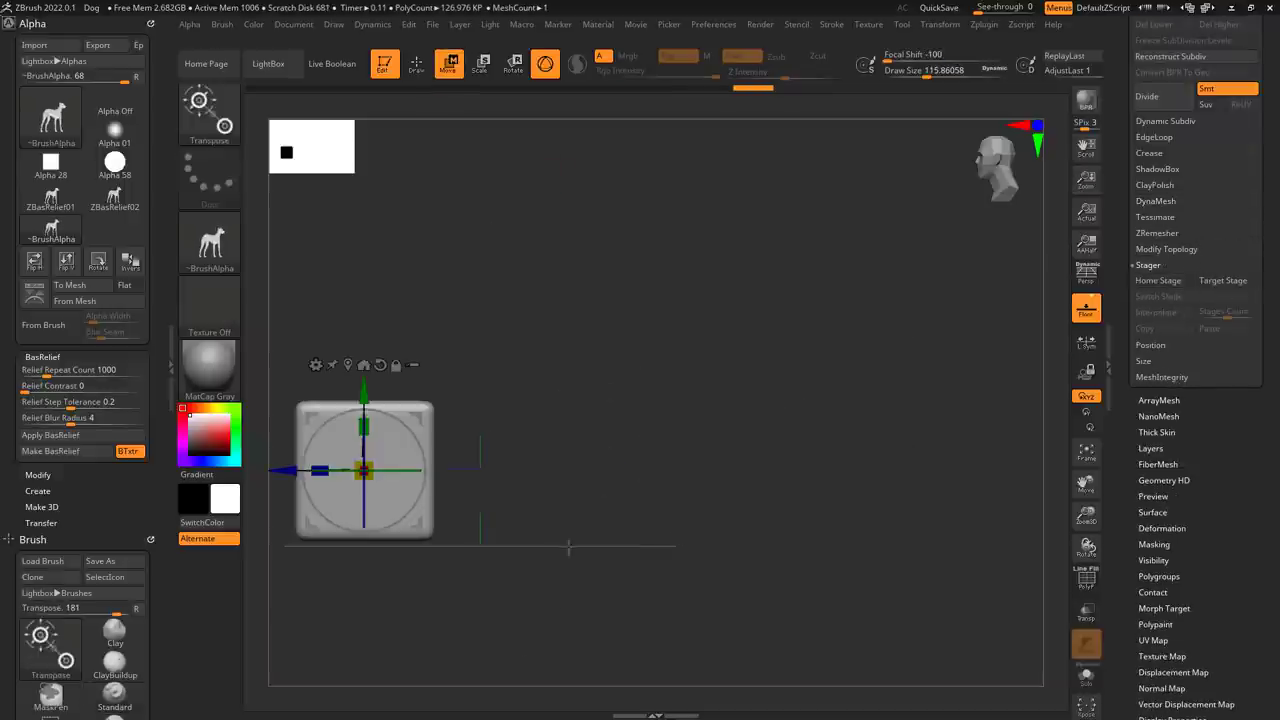
left_click_drag(568, 548, 630, 553, "alt")
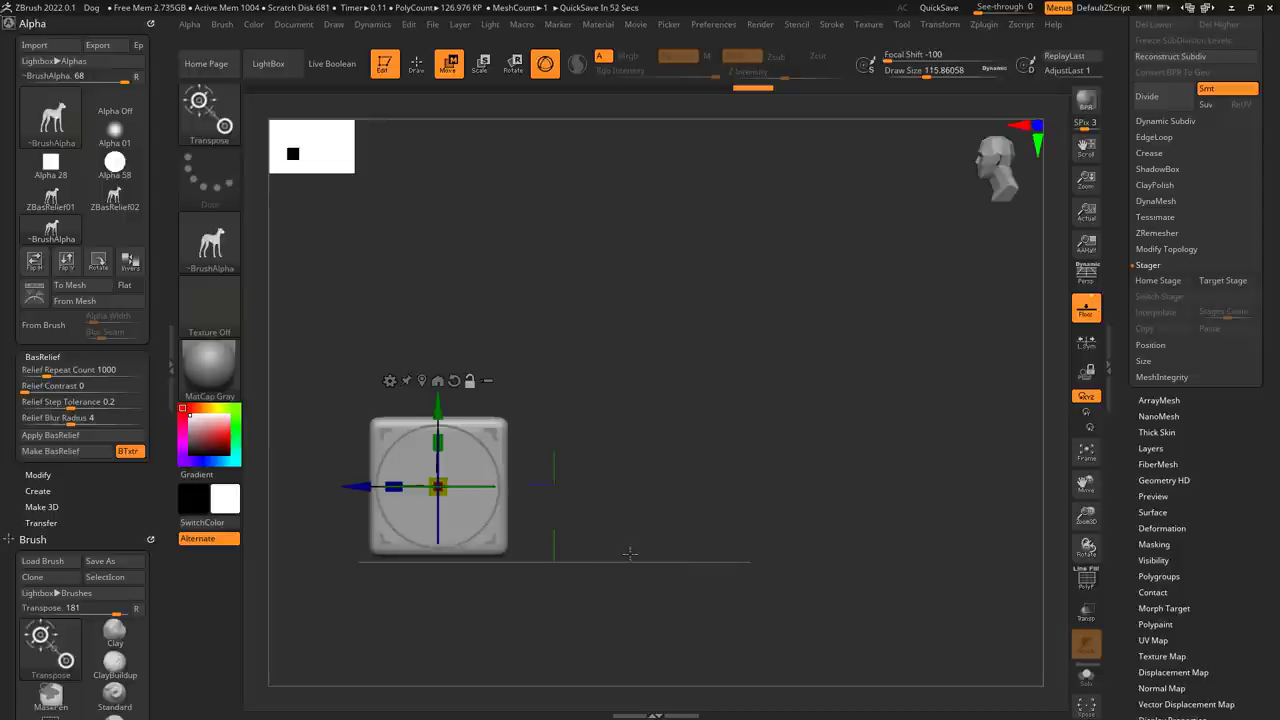
left_click_drag(438, 486, 424, 482)
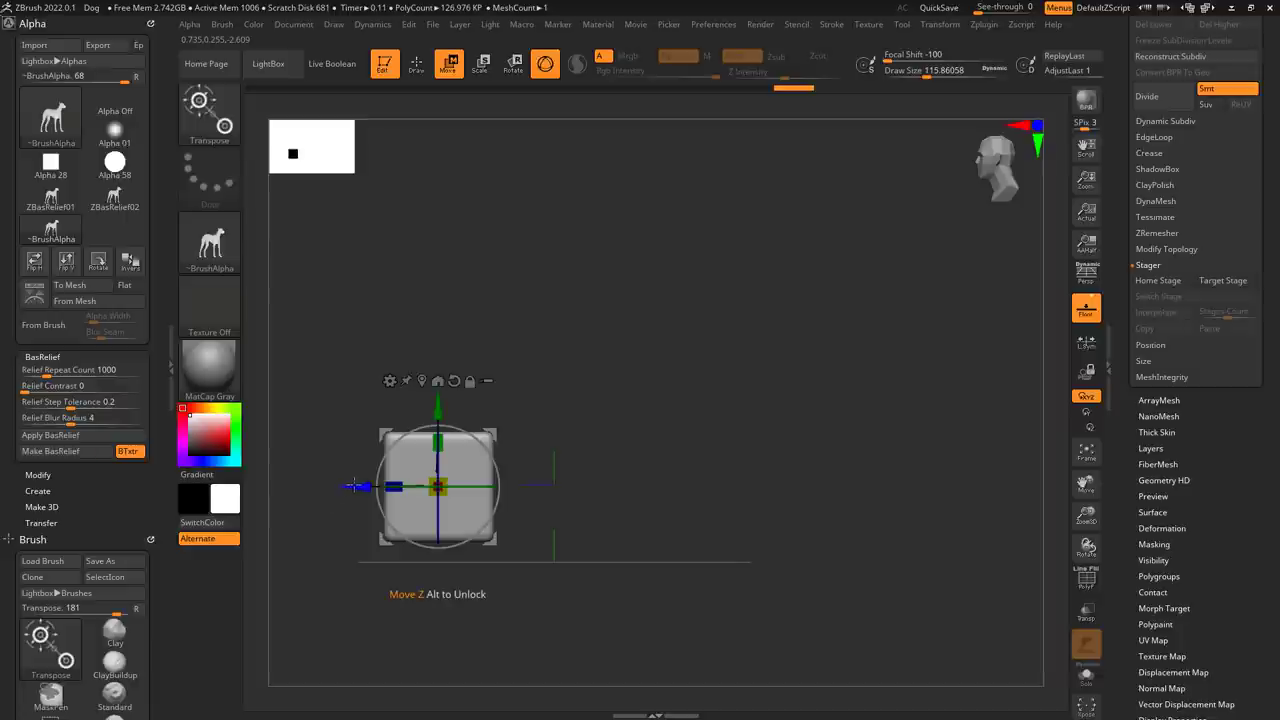
left_click_drag(355, 486, 349, 486)
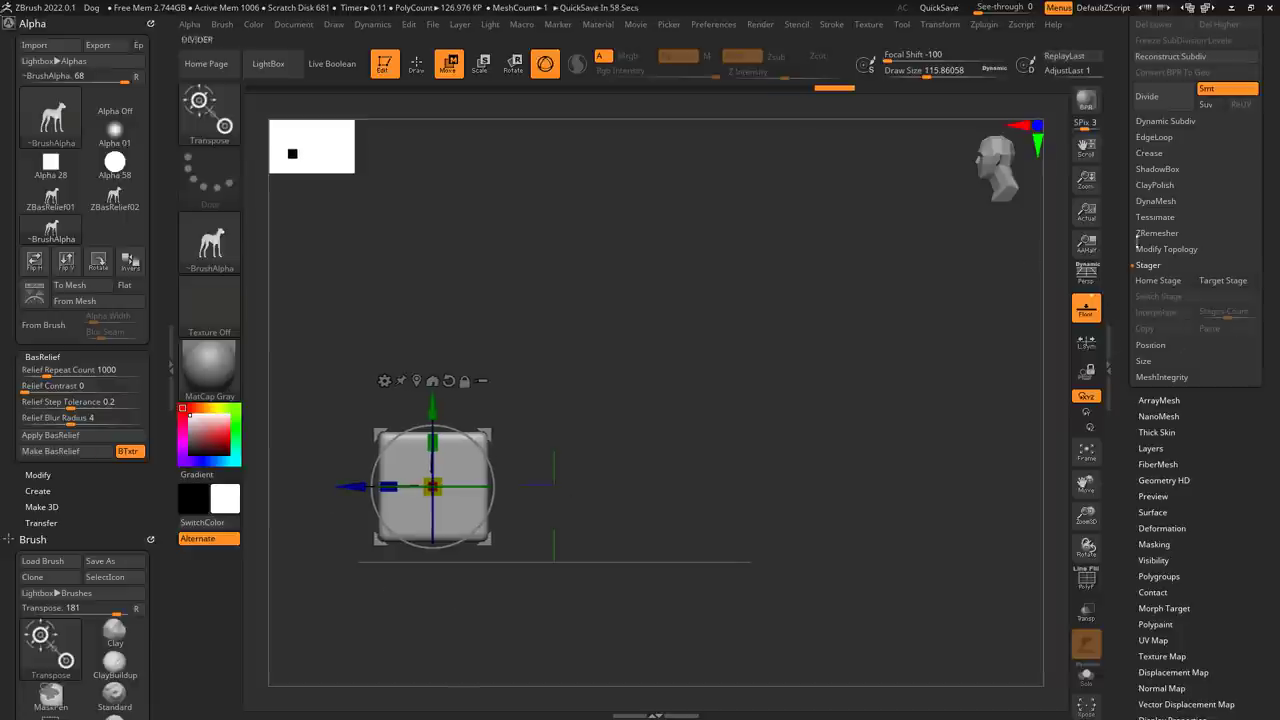
left_click(1157, 280)
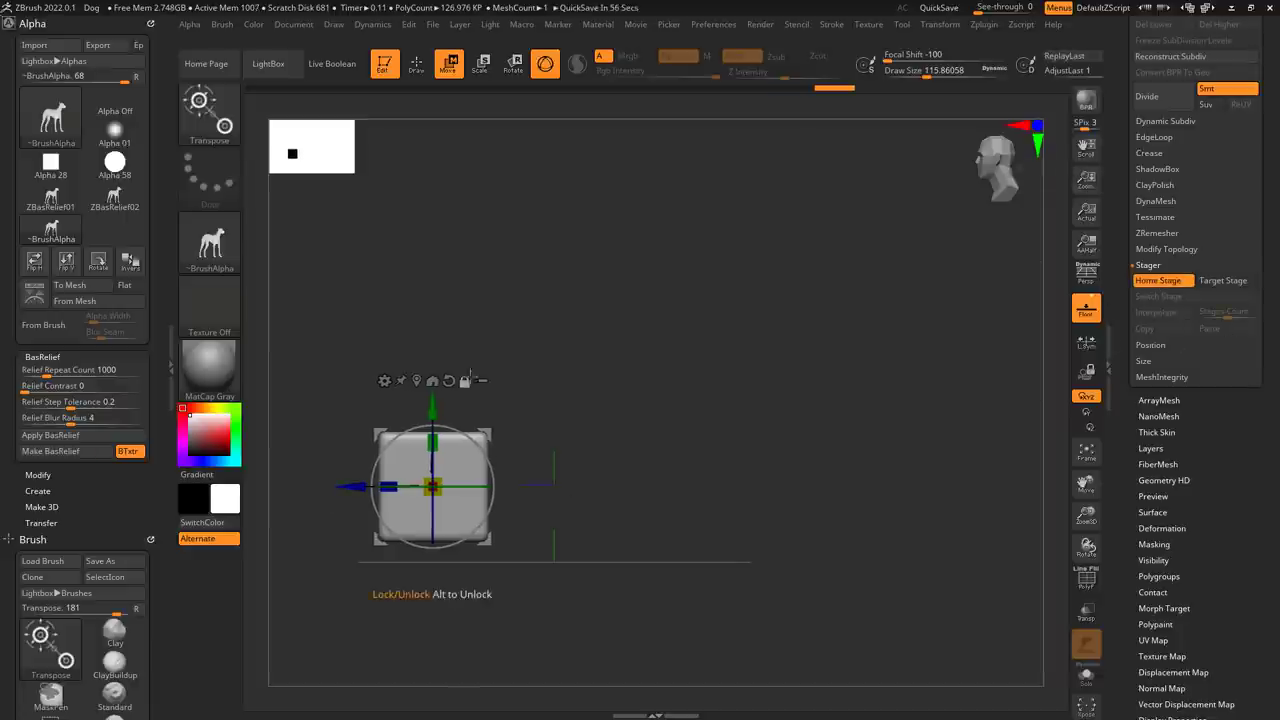
Move the cube across to the opposite end of the floor, scale it smaller, and store it as the Target Stage
left_click_drag(336, 492, 771, 467)
left_click_drag(860, 487, 840, 492)
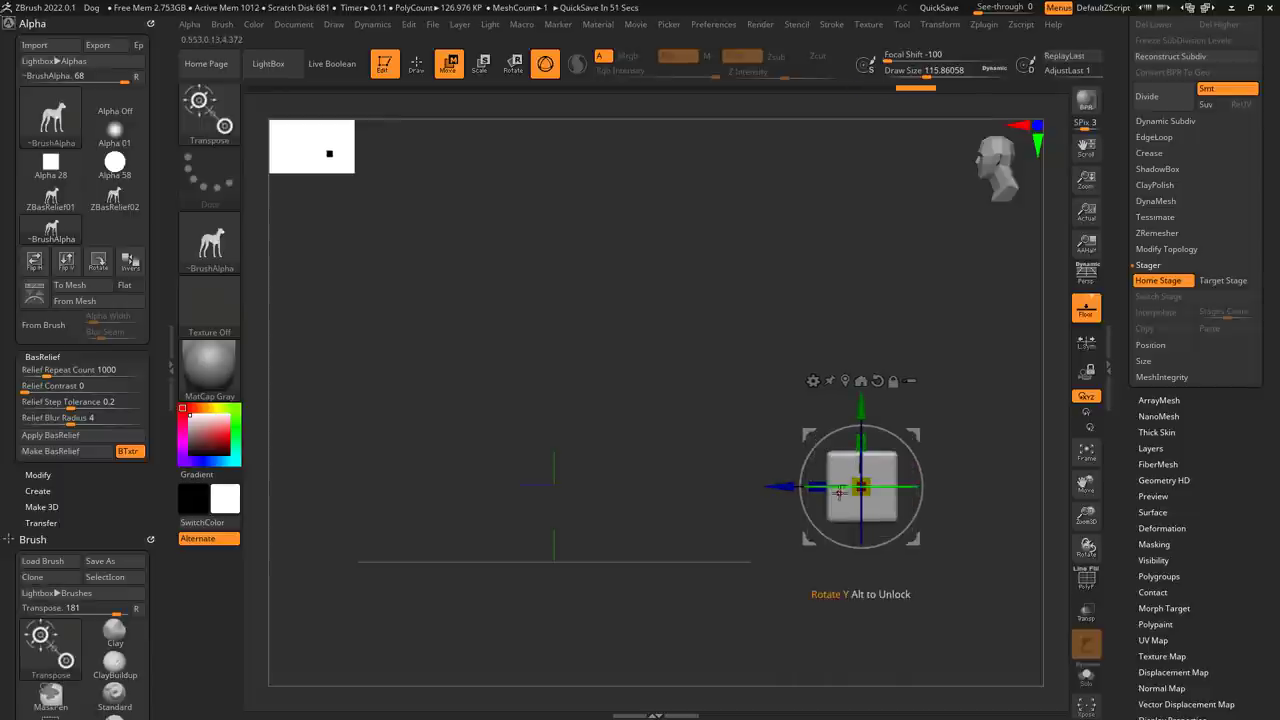
left_click(1222, 283)
Switch the cube back and forth between its home and target stages to compare them
left_click(1221, 296)
left_click(1221, 296)
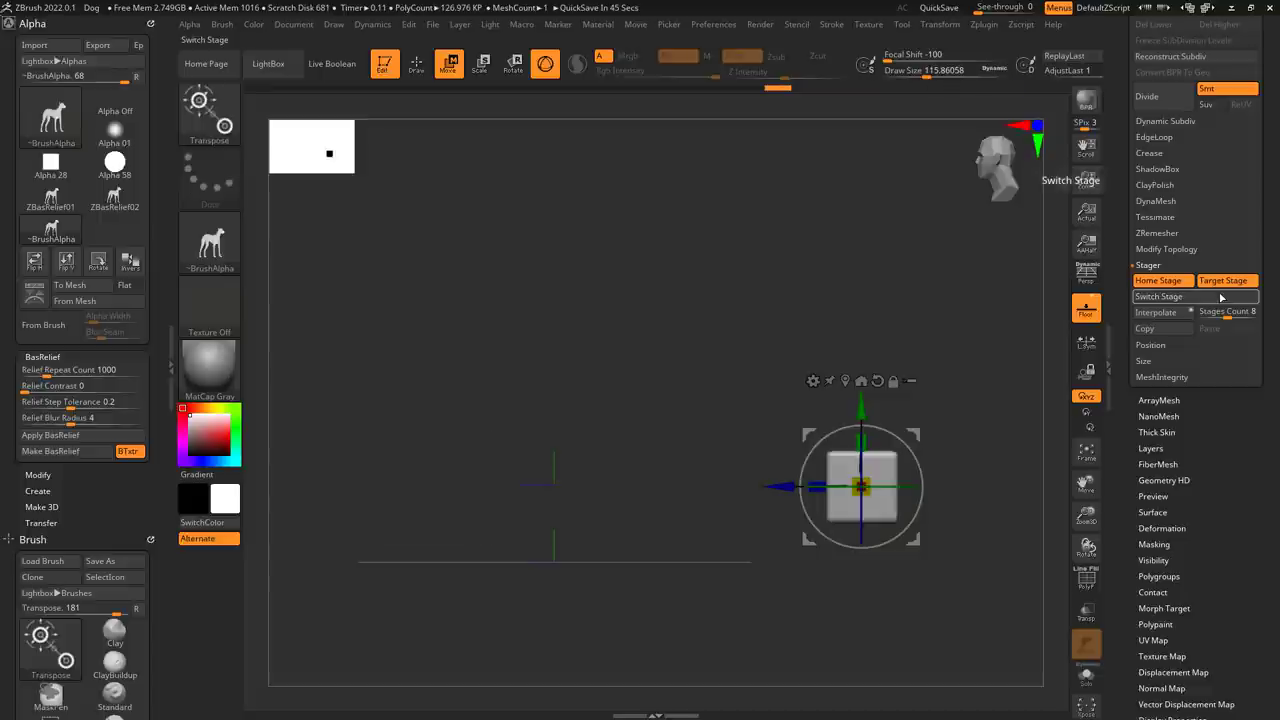
left_click(1221, 296)
left_click(1221, 296)
left_click(1221, 296)
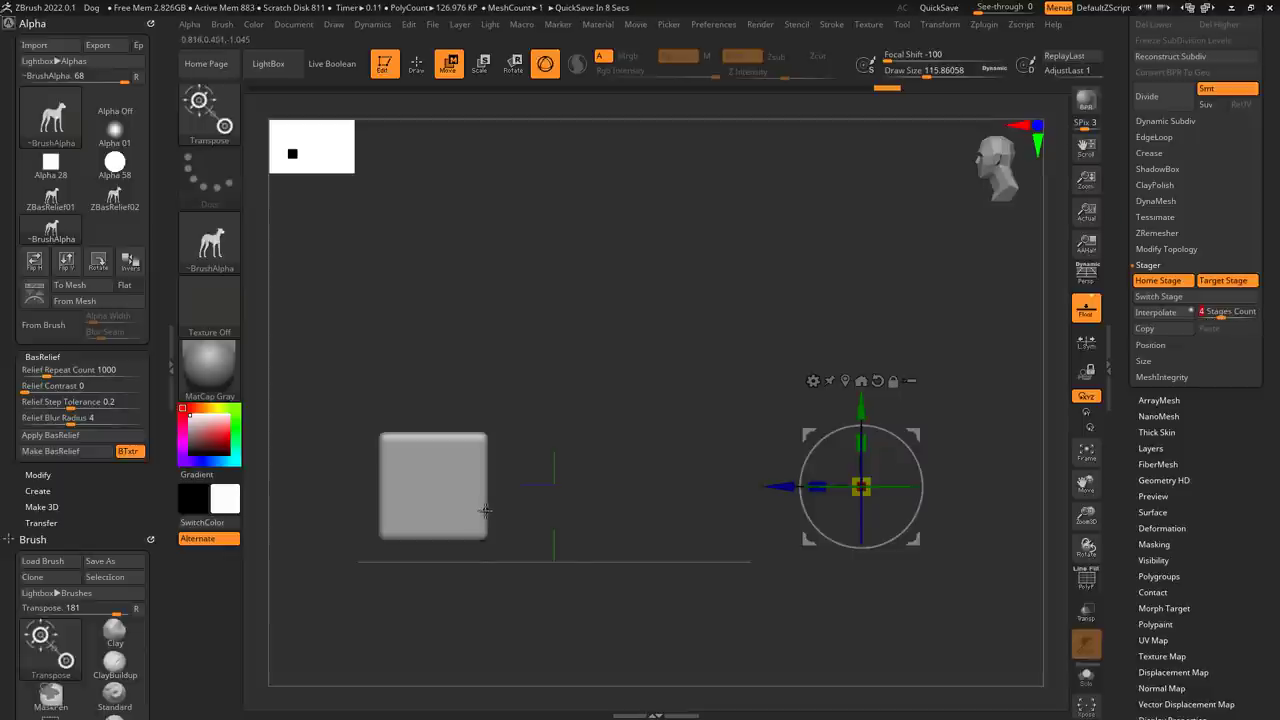
left_click(1158, 298)
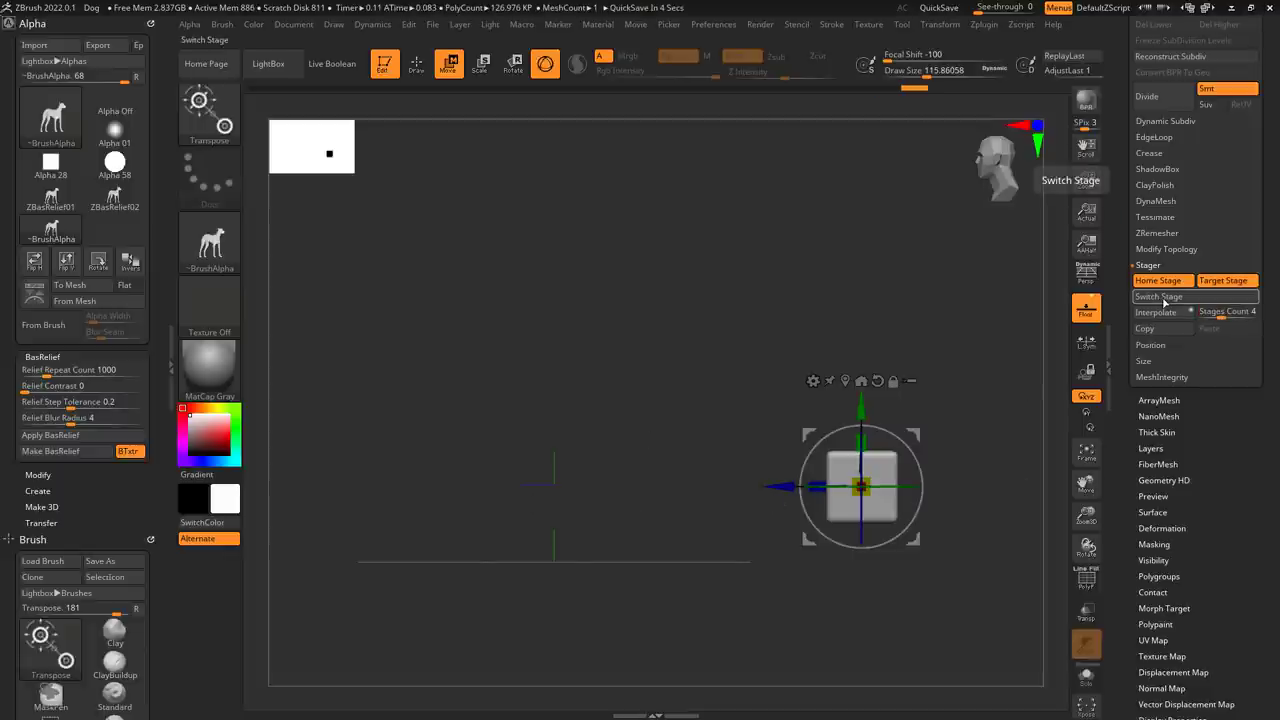
left_click(1158, 298)
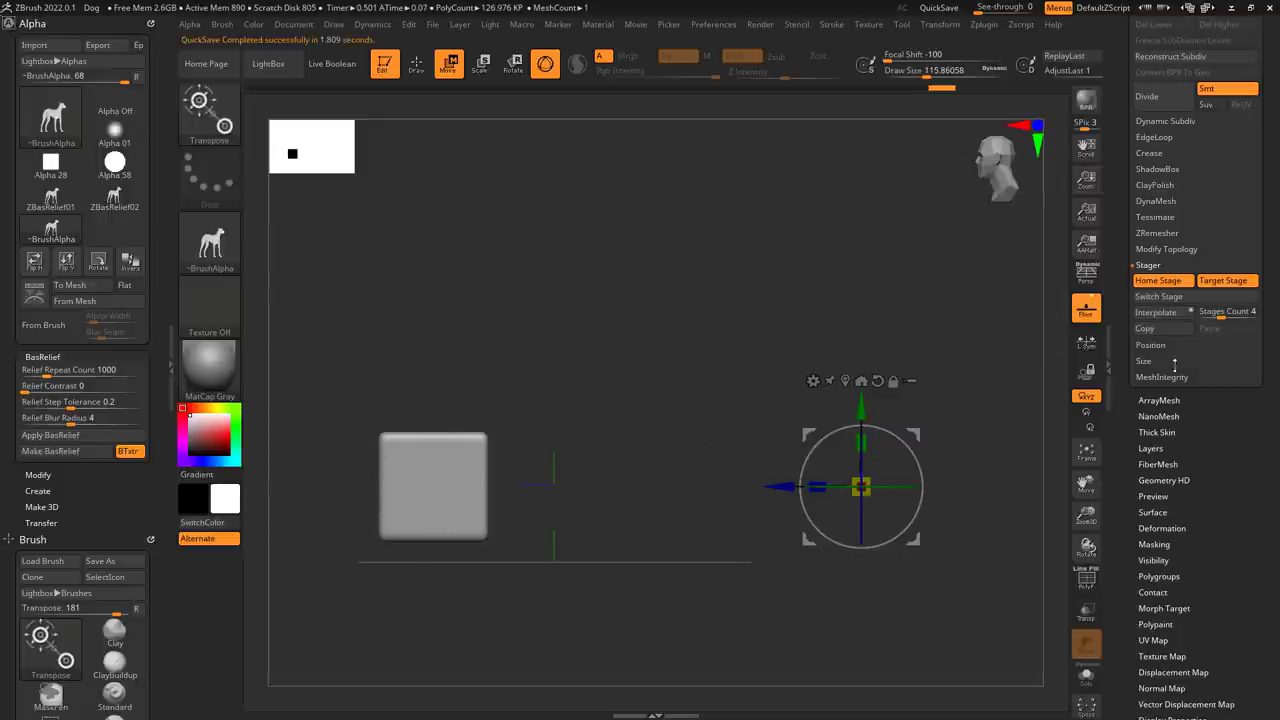
Try interpolating the cube between its two stages with a Stages Count of 5, and undo the interpolation
left_click(1160, 312)
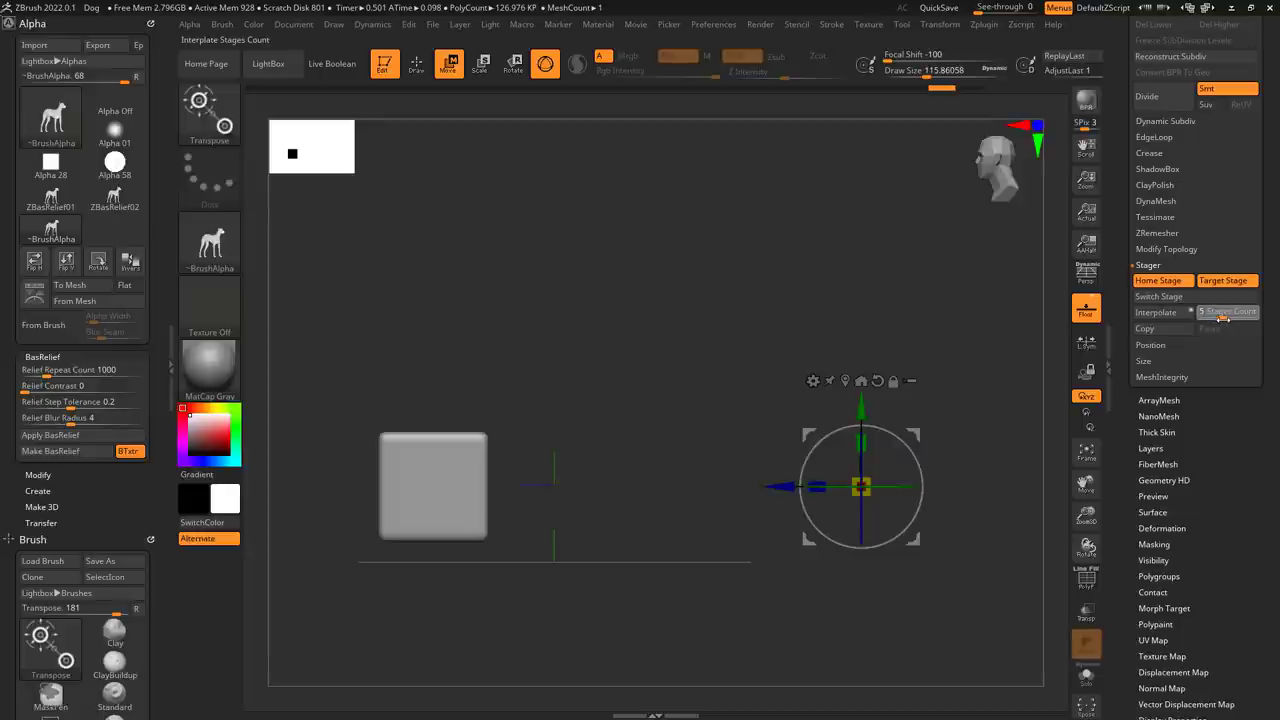
left_click_drag(1224, 317, 1229, 317)
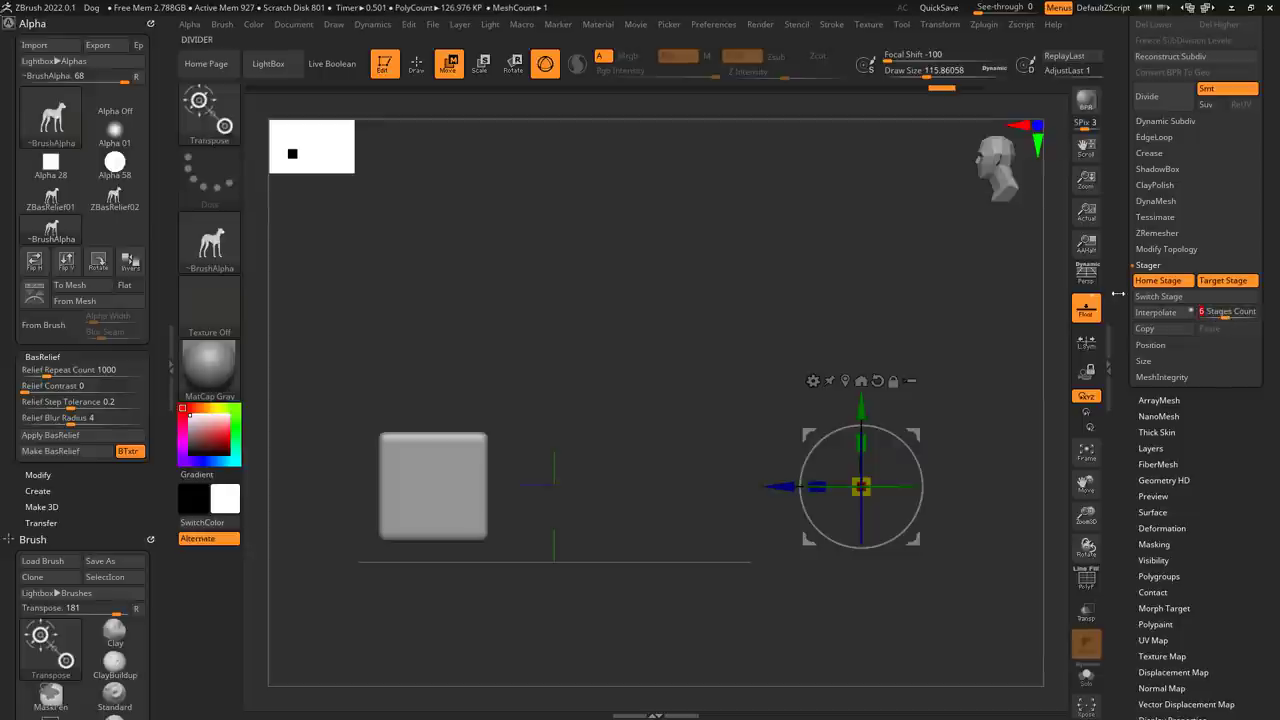
left_click(1161, 314)
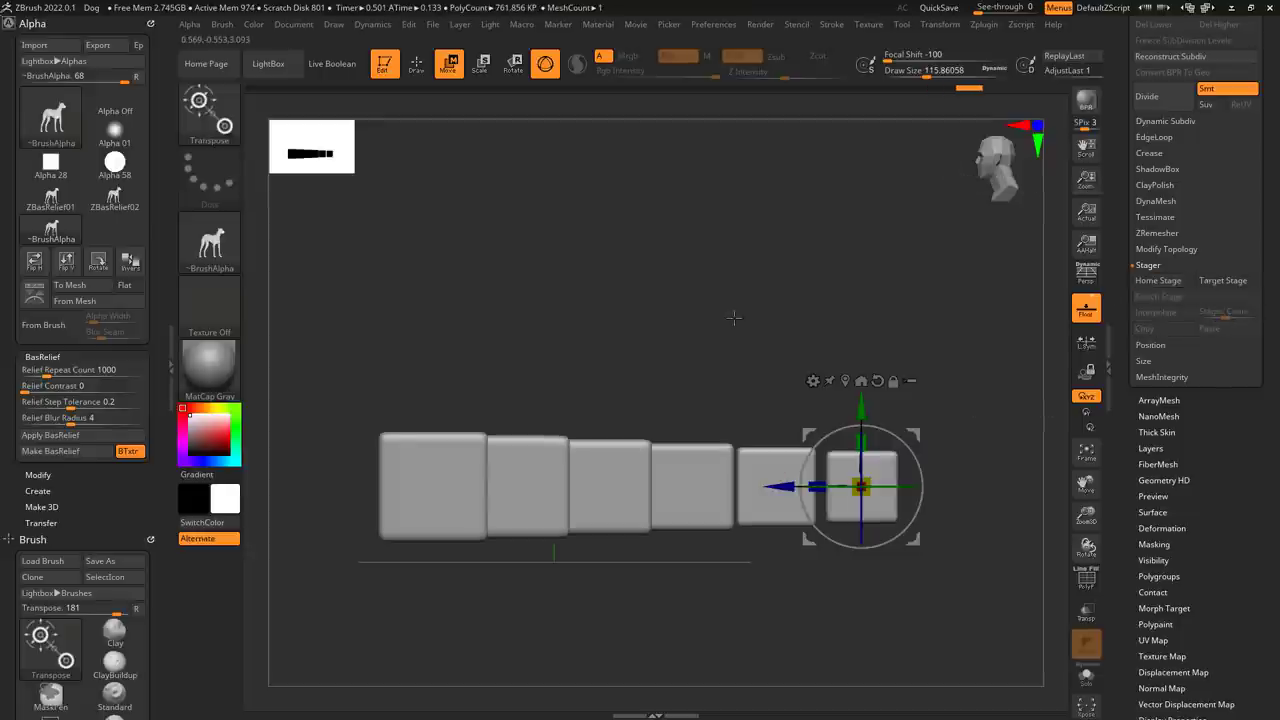
left_click_drag(726, 335, 616, 430)
key("ctrl+z")
Select the PM3D_Plane3D1 subtool and return to Draw mode
right_click_drag(616, 430, 714, 432, "ctrl")
scroll(1150, 296, "up", 5)
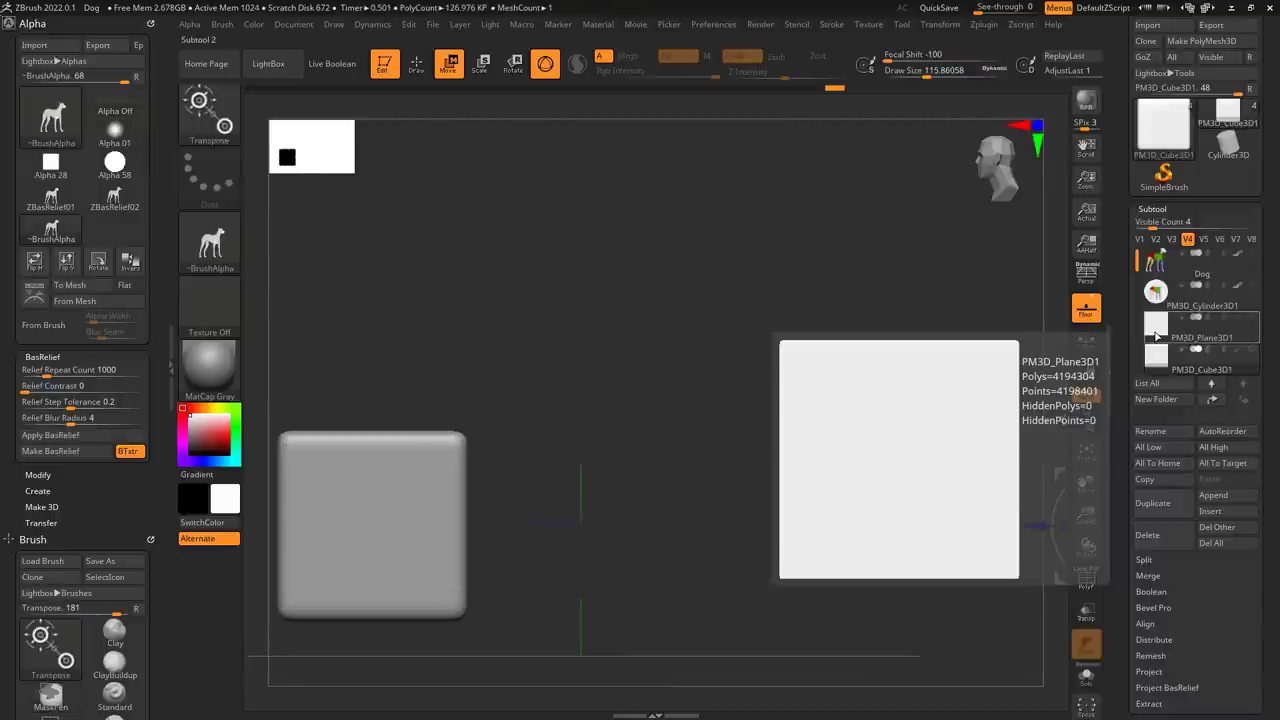
left_click(1158, 335)
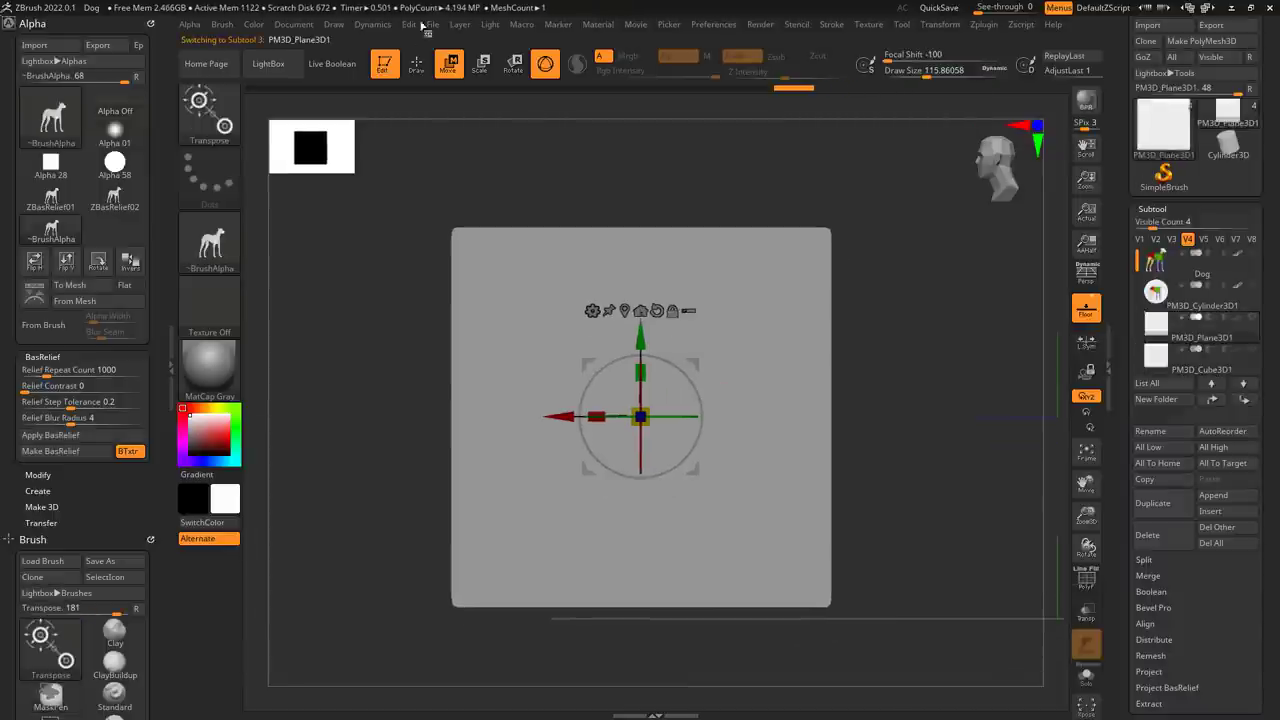
key("q")
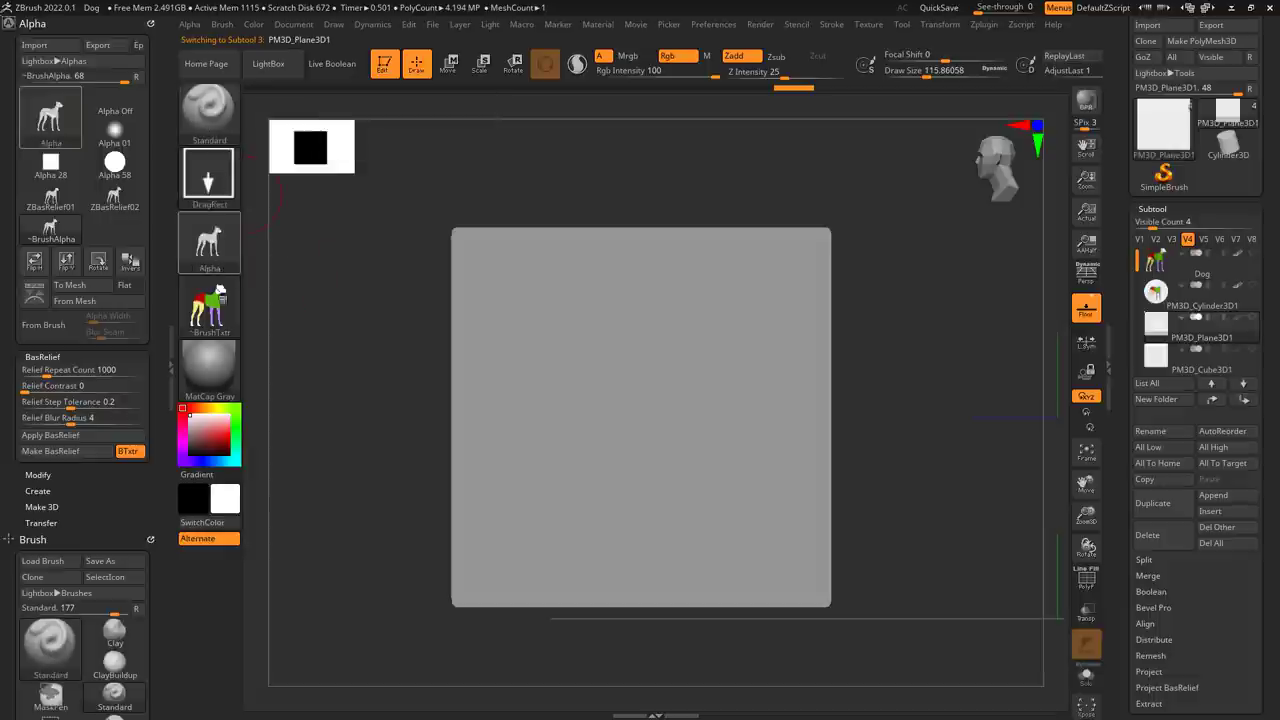
Configure the Standard brush with no alpha, no texture, the FreeHand stroke and a Draw Size of about 46
left_click(205, 240)
left_click(282, 252)
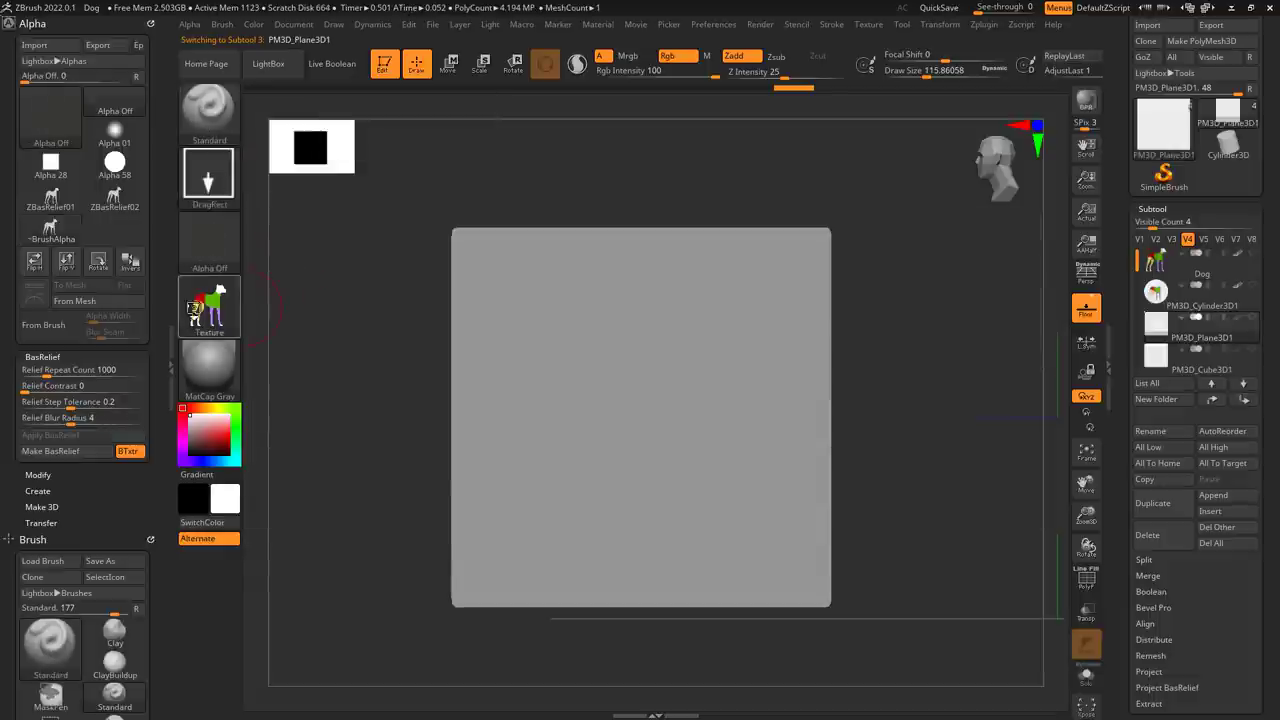
left_click(236, 314)
left_click(290, 316)
left_click(208, 176)
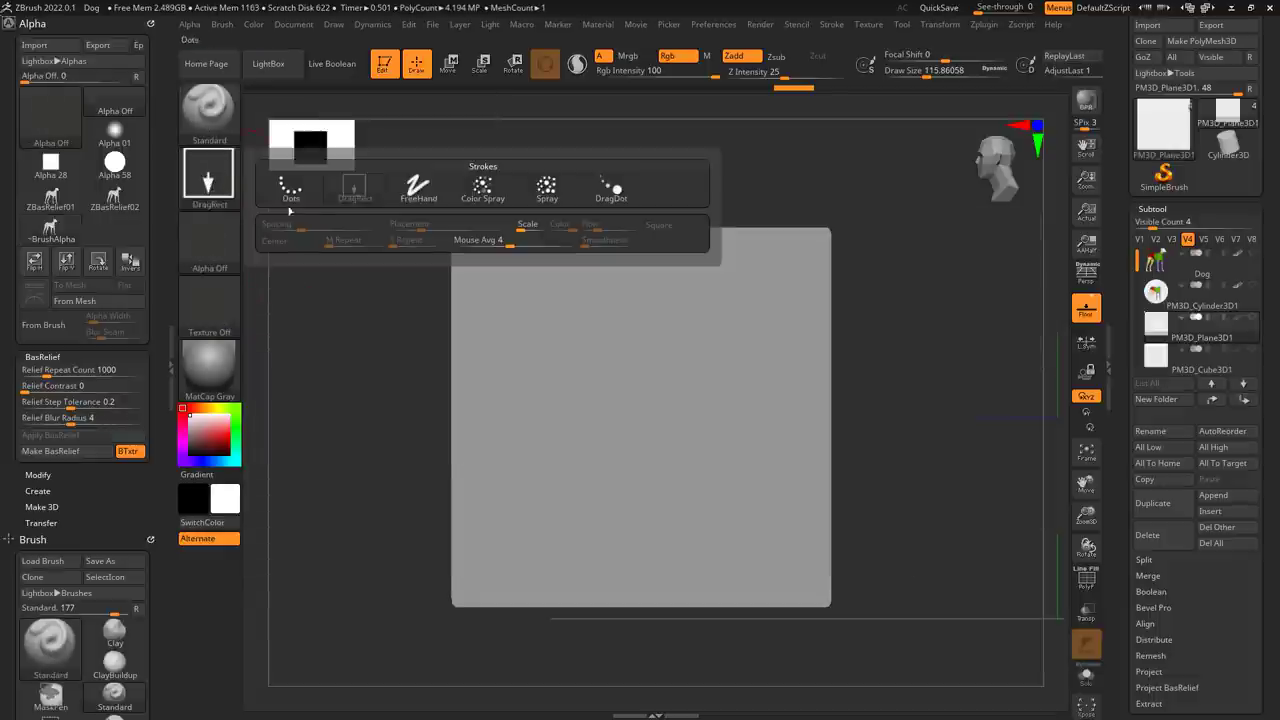
left_click(418, 187)
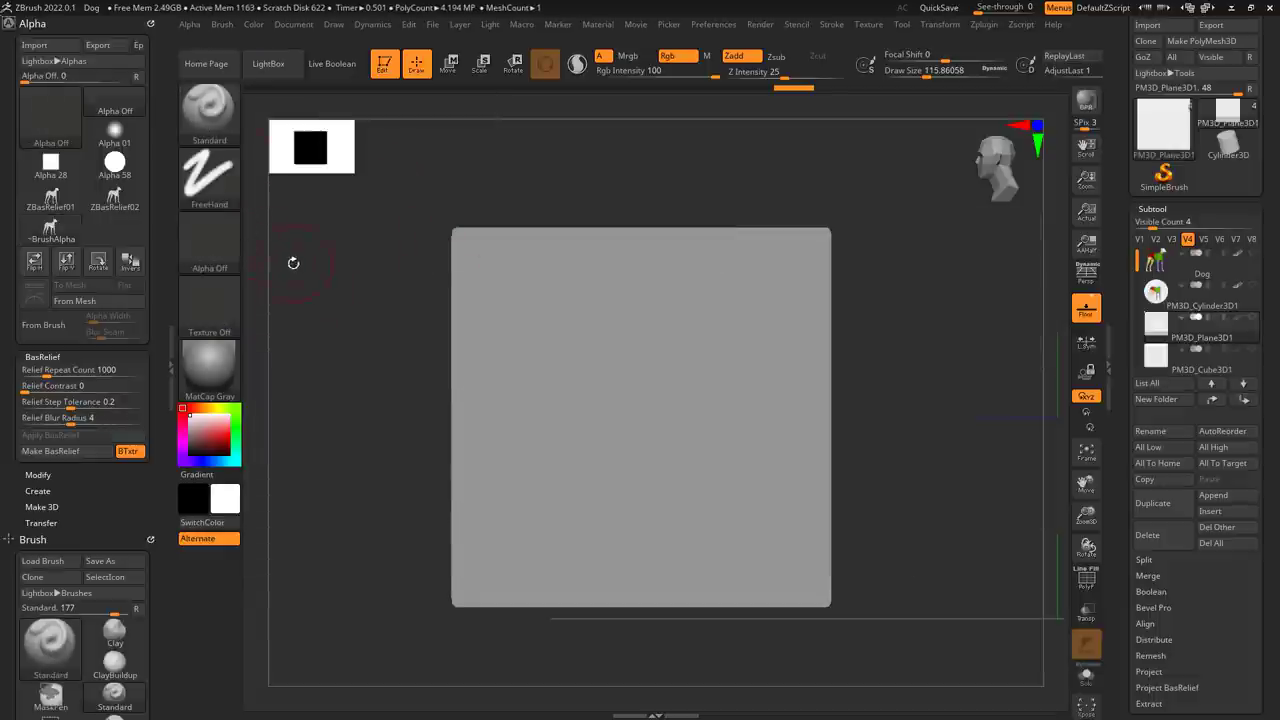
key("s")
left_click_drag(414, 261, 398, 261)
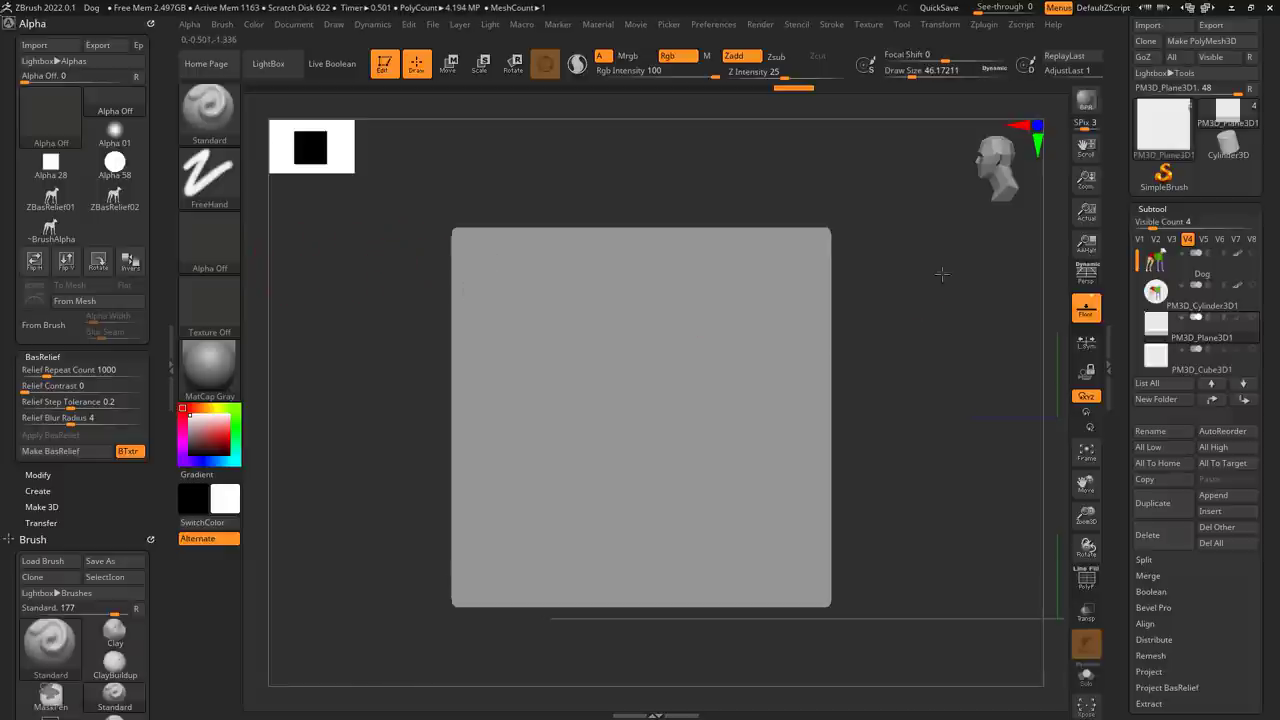
right_click_drag(942, 274, 920, 340, "ctrl")
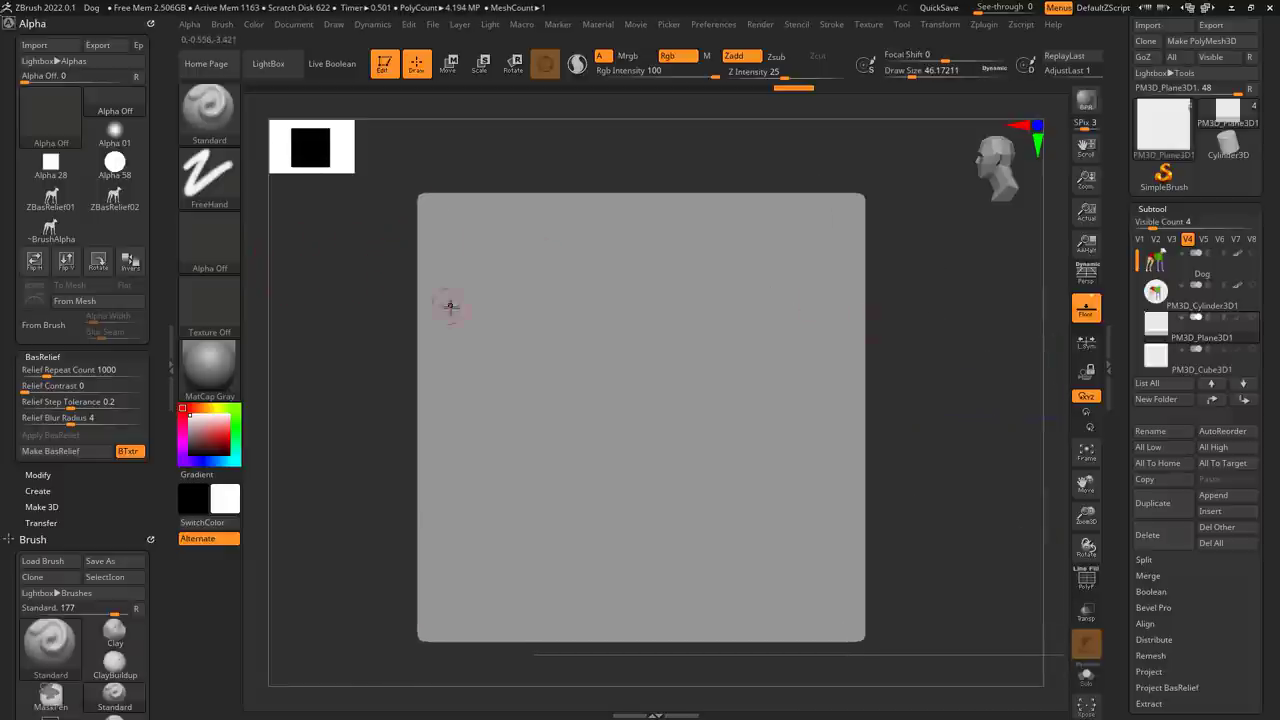
Sculpt a wavy stroke across the plane's upper part and a flatter one near its lower edge, and interpolate between them
mouse_move(456, 290)
left_mouse_down()
mouse_move(537, 216)
mouse_move(695, 303)
mouse_move(826, 338)
mouse_move(850, 328)
left_mouse_up()
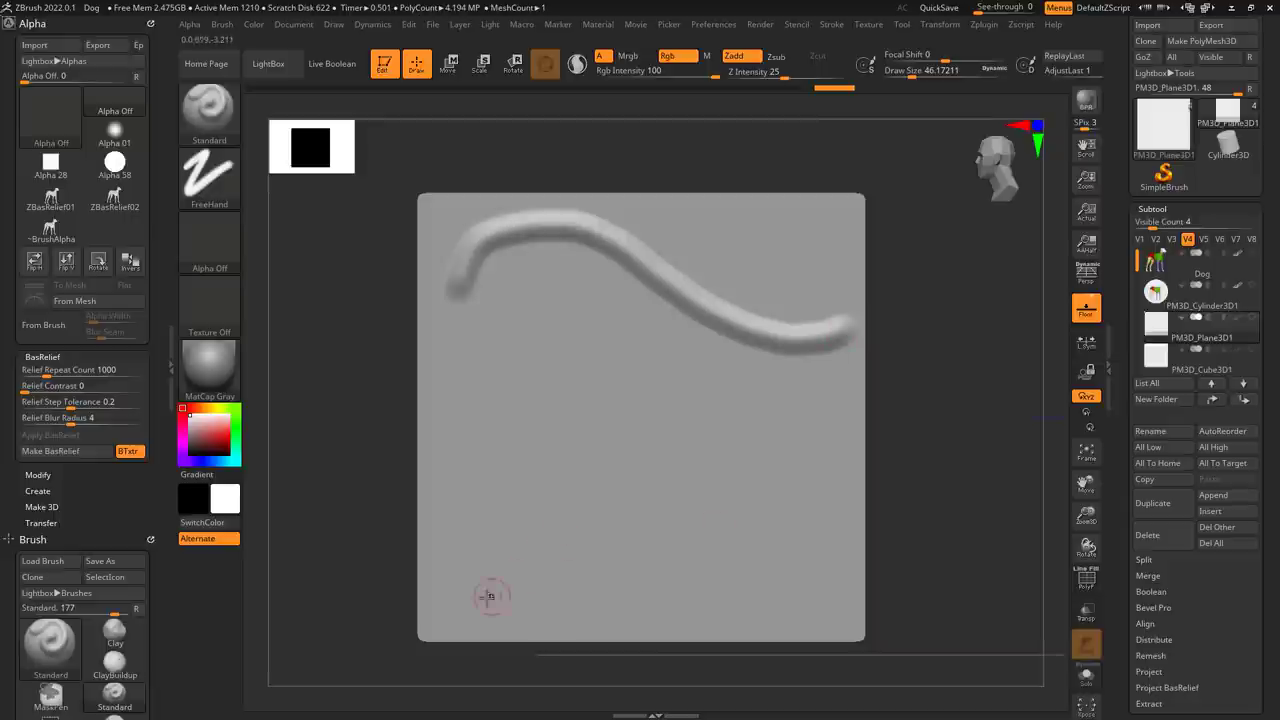
left_click_drag(455, 600, 860, 586)
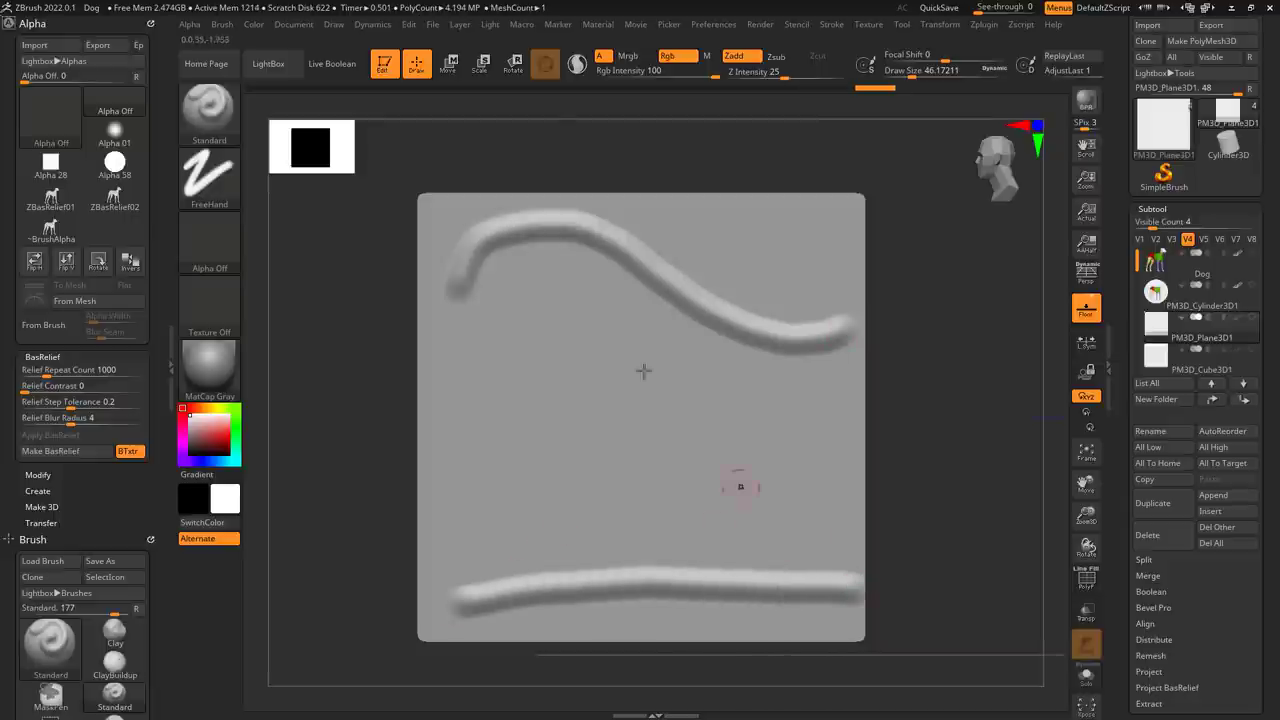
left_click(830, 25)
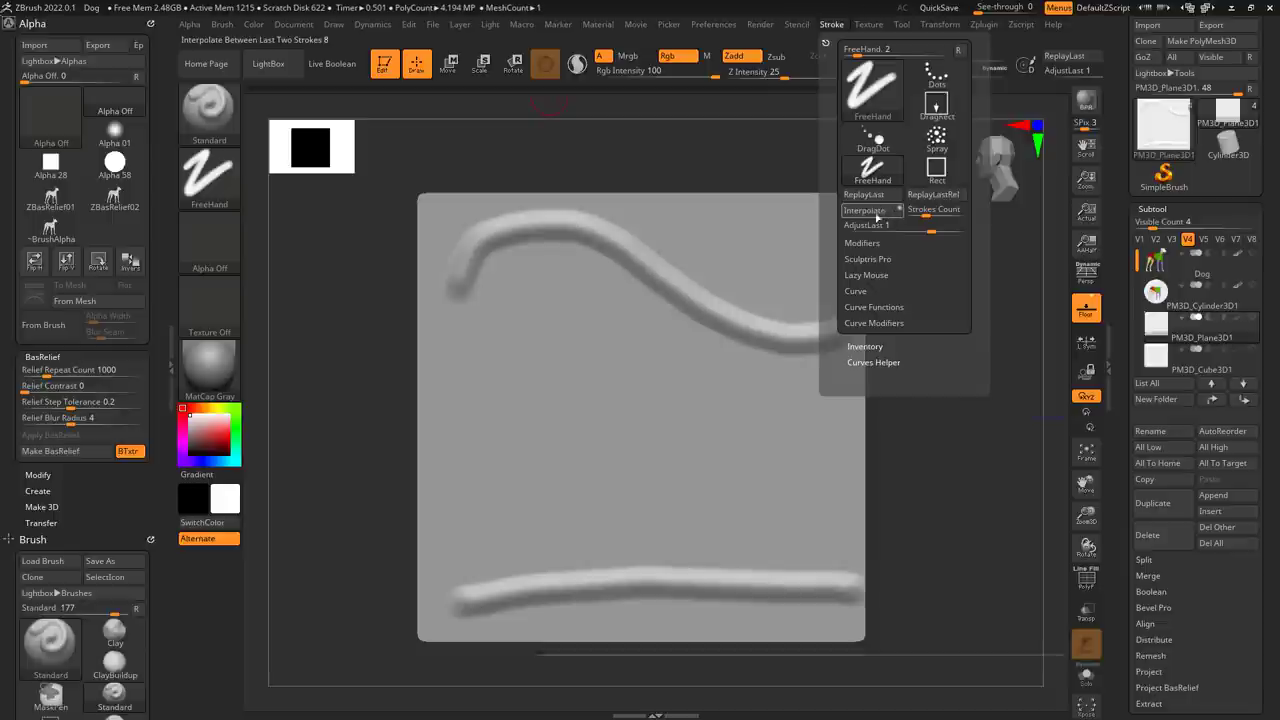
left_click_drag(928, 215, 925, 215)
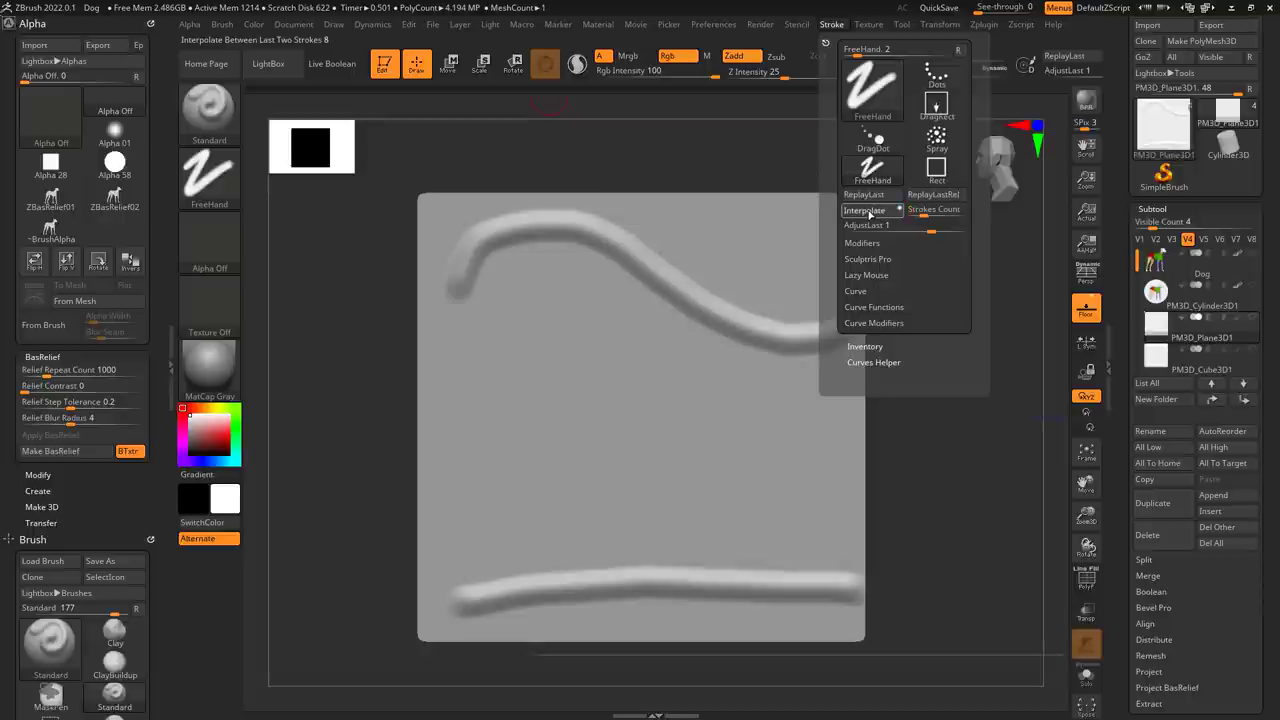
left_click(864, 210)
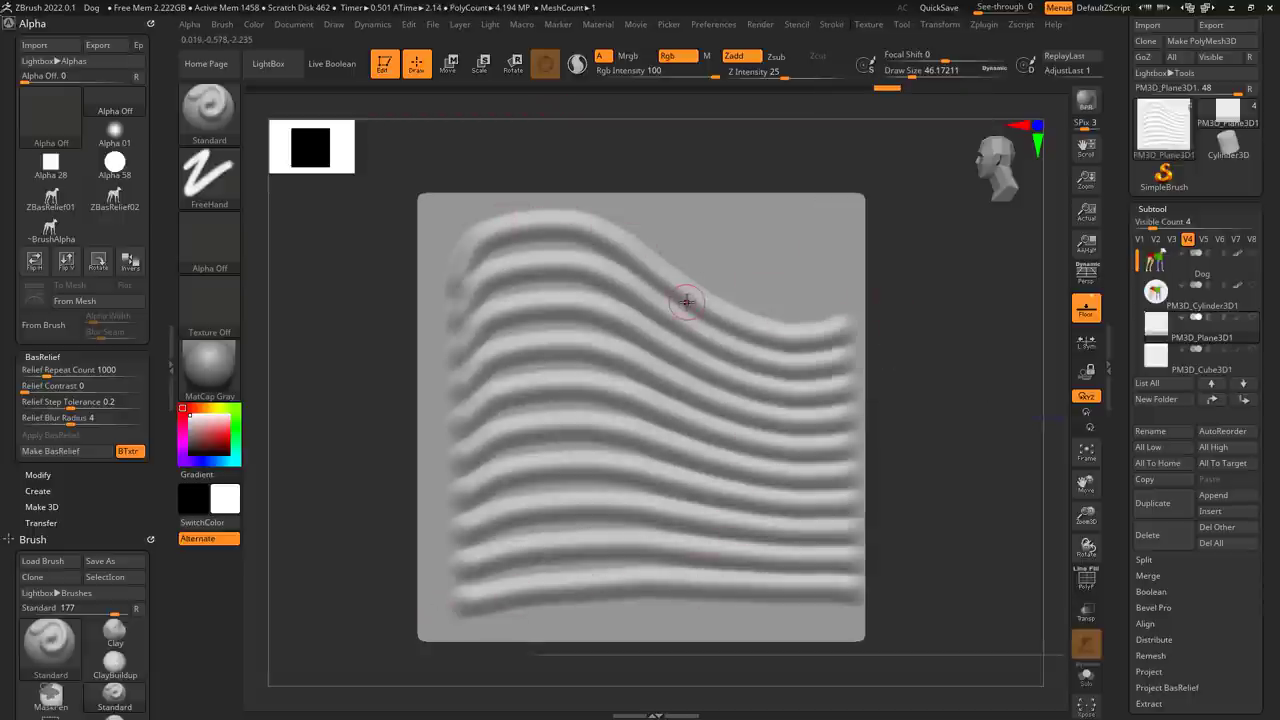
Undo the stroke interpolation and both sculpted strokes on the plane
key("ctrl")
key("ctrl+z")
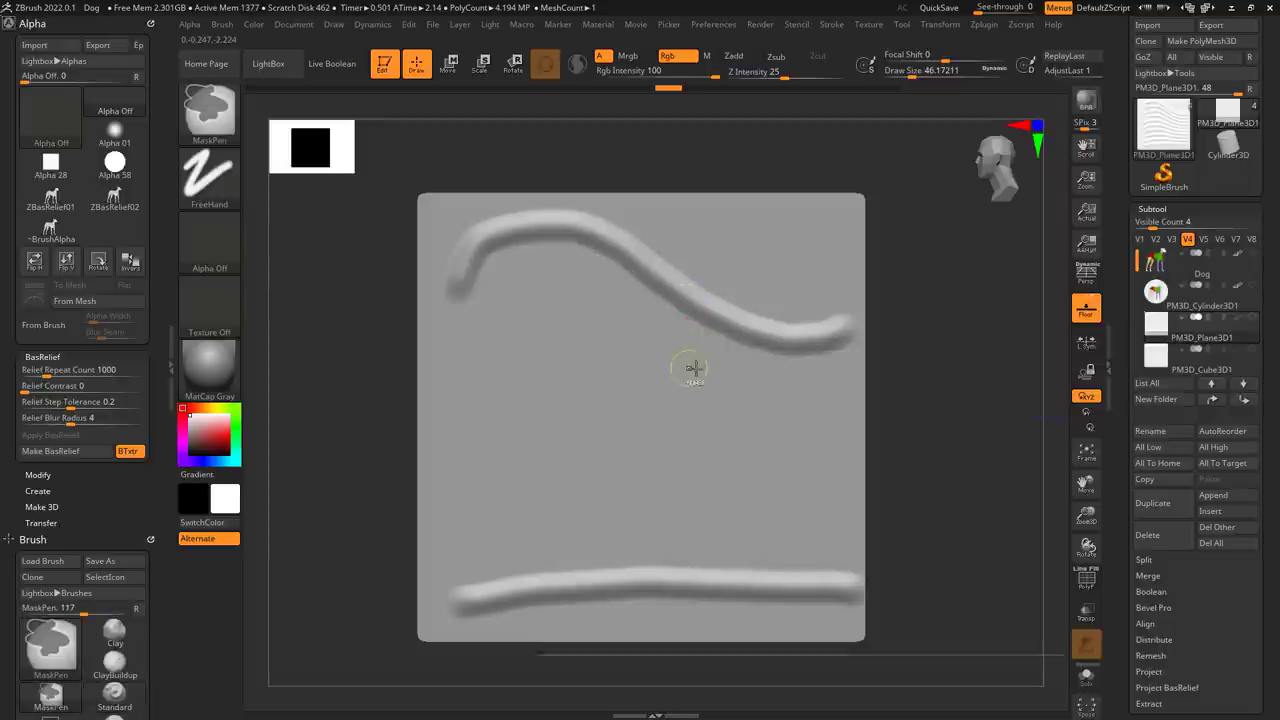
key("ctrl+z")
key("ctrl+z")
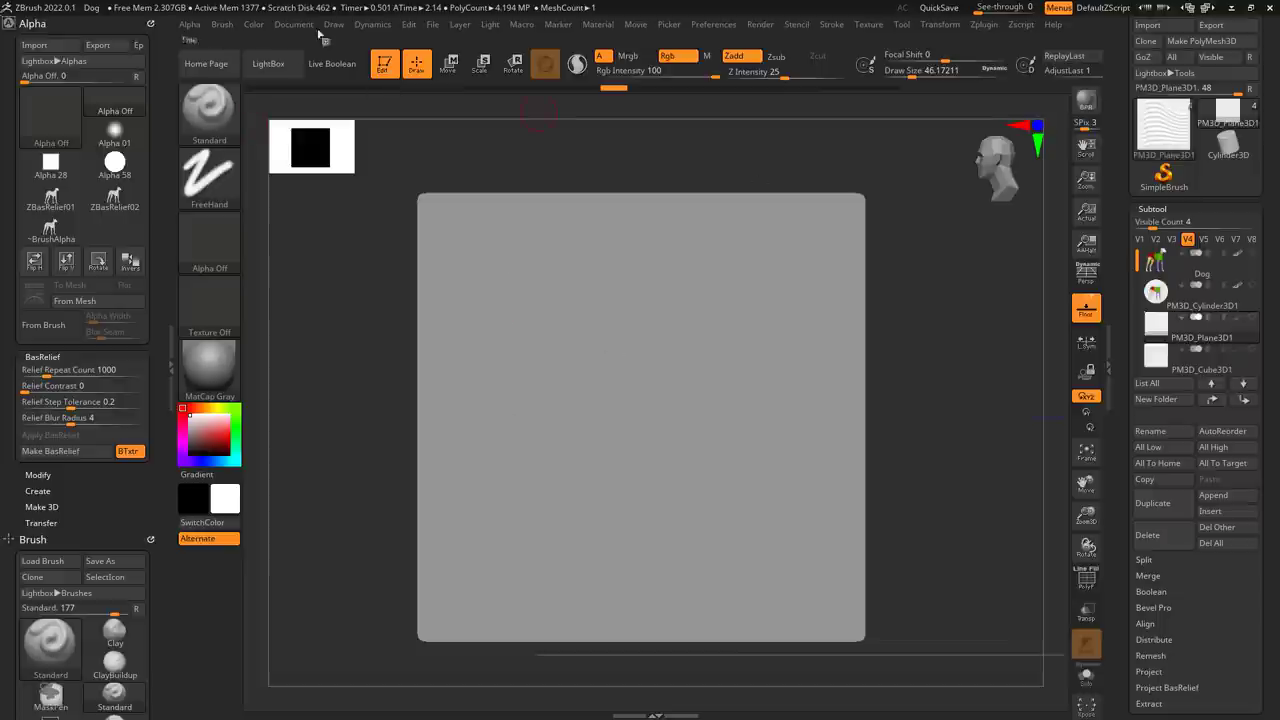
Fill the plane object with white (RGB 255, 255, 255)
left_click(256, 26)
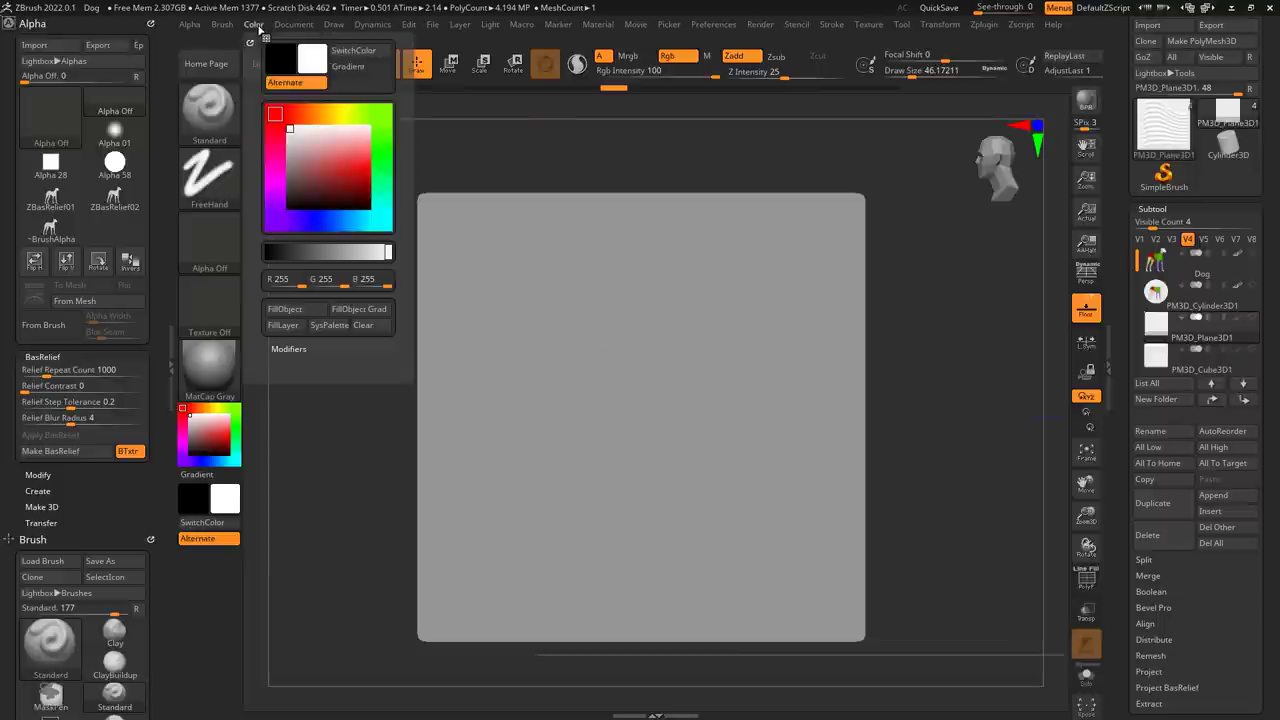
left_click(305, 311)
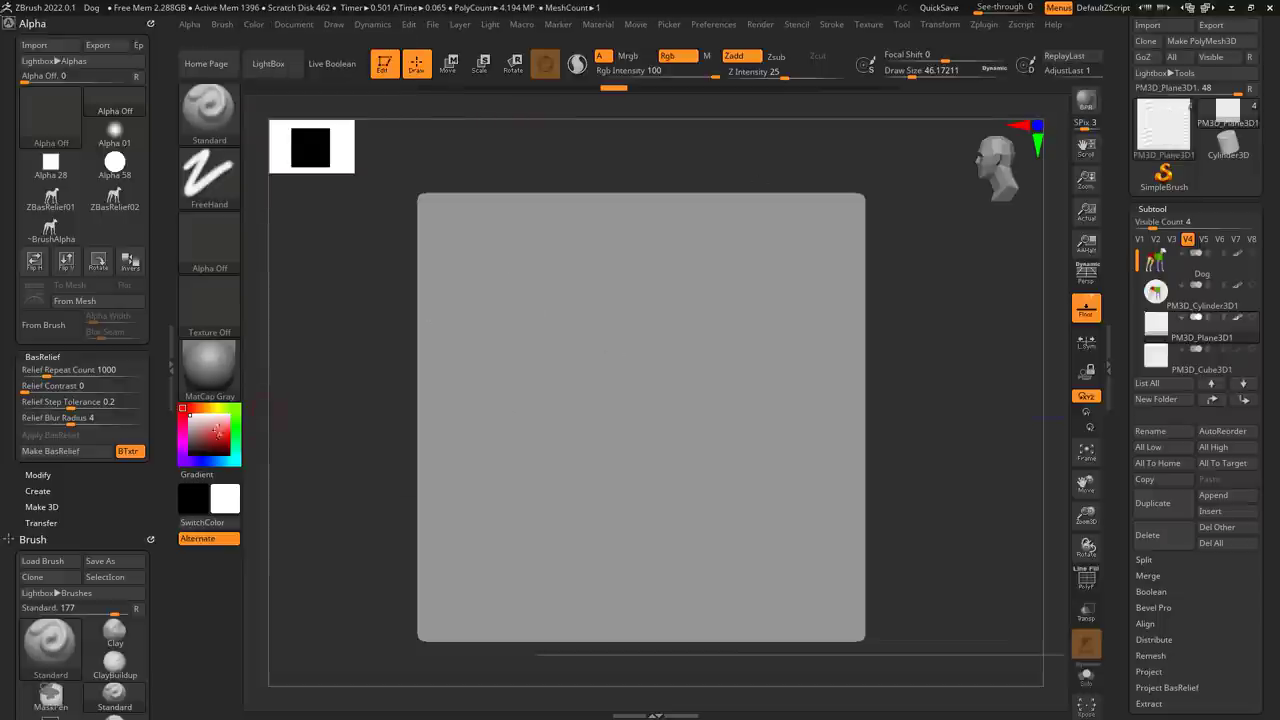
Draw a wavy red stroke across the plane's upper part and a blue stroke along its lower edge
left_click_drag(212, 436, 227, 428)
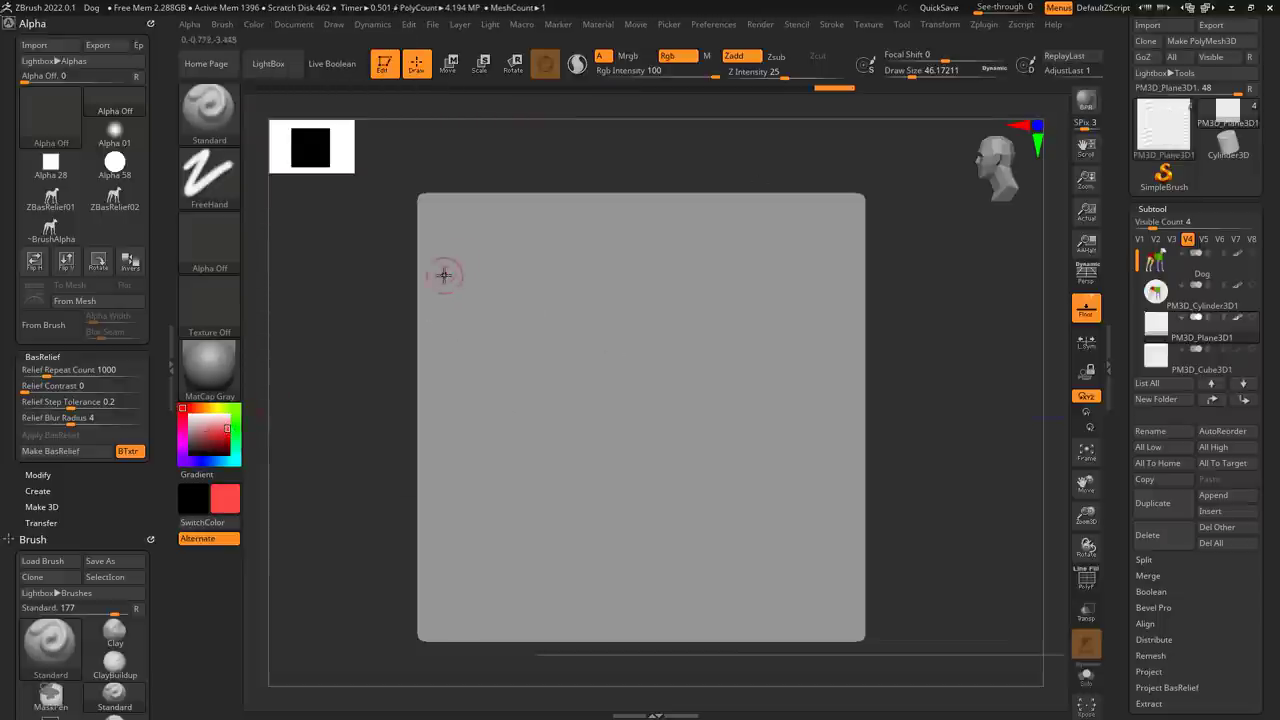
mouse_move(445, 276)
left_mouse_down()
mouse_move(468, 224)
mouse_move(560, 238)
mouse_move(738, 298)
mouse_move(836, 285)
left_mouse_up()
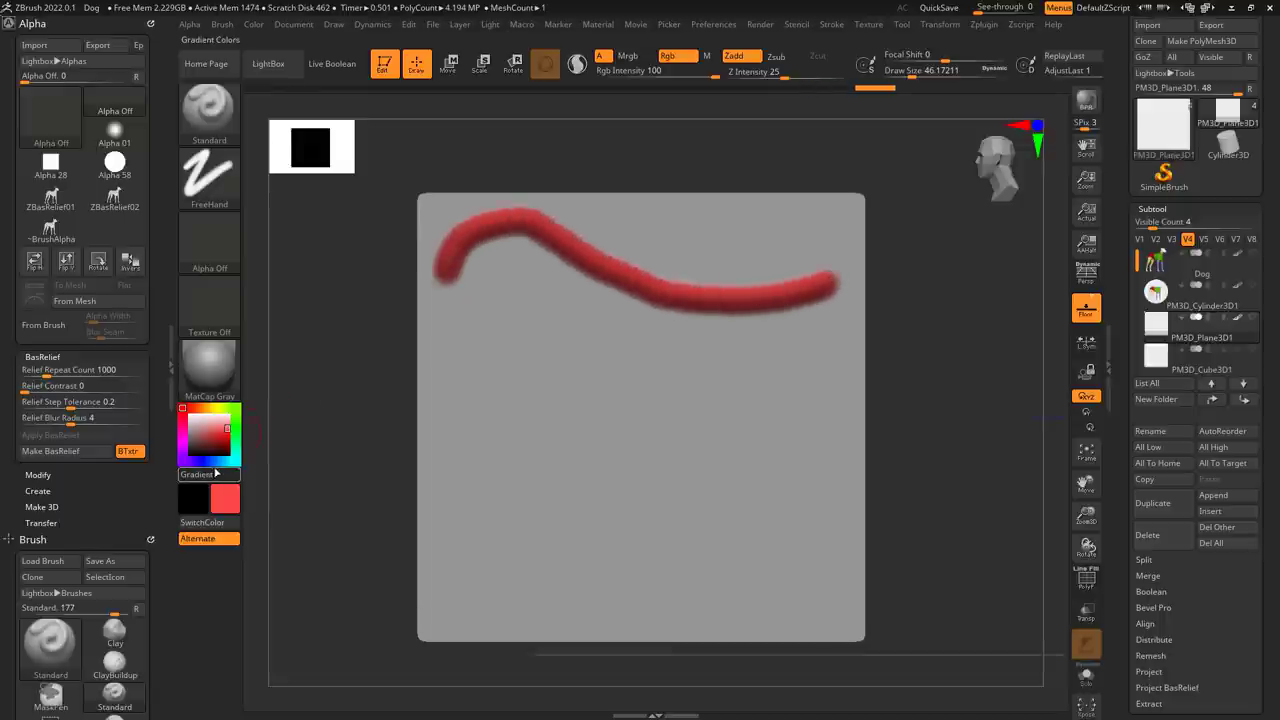
left_click(208, 458)
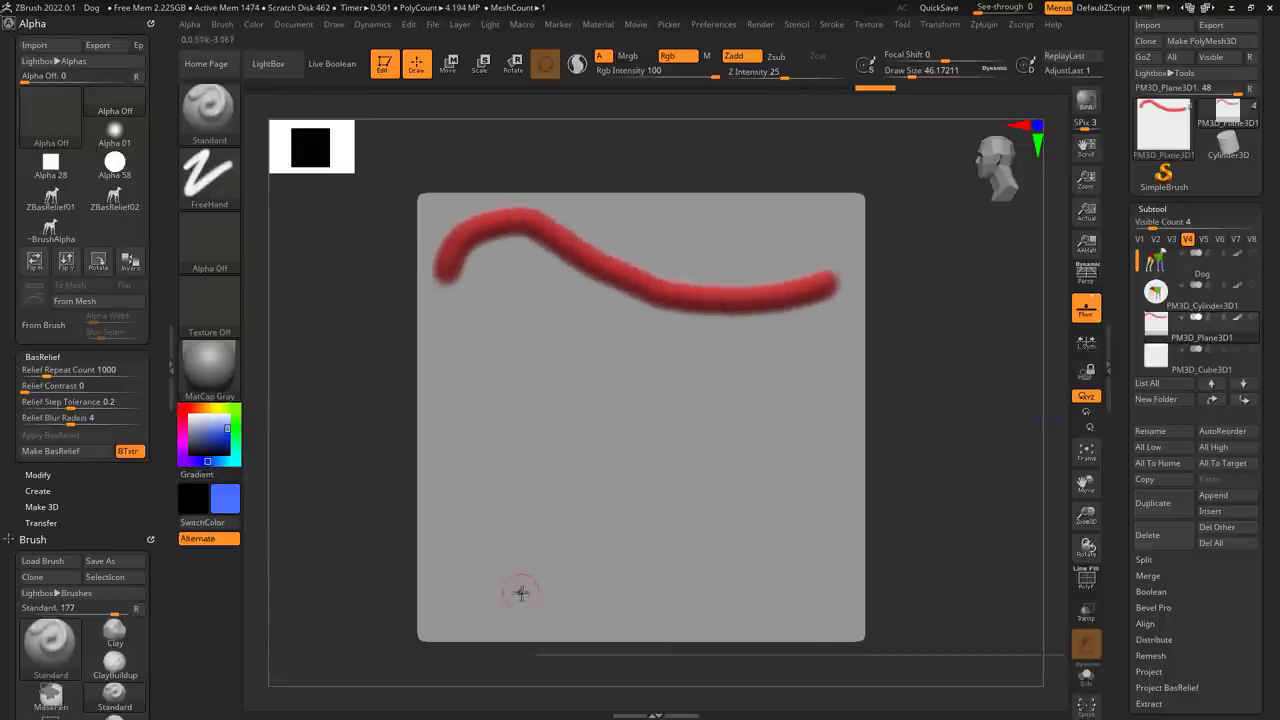
mouse_move(428, 616)
left_mouse_down()
mouse_move(624, 597)
mouse_move(833, 611)
left_mouse_up()
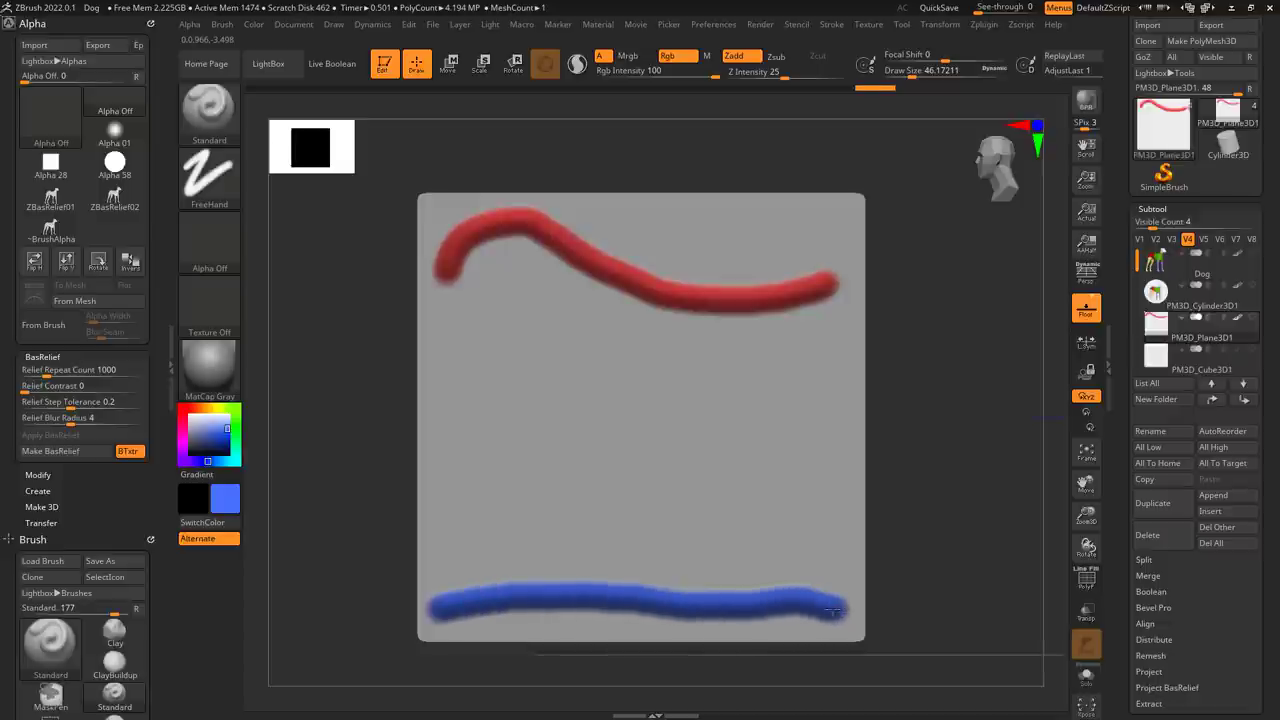
Interpolate between the red and blue strokes on the plane to fill the space between them
left_click(833, 25)
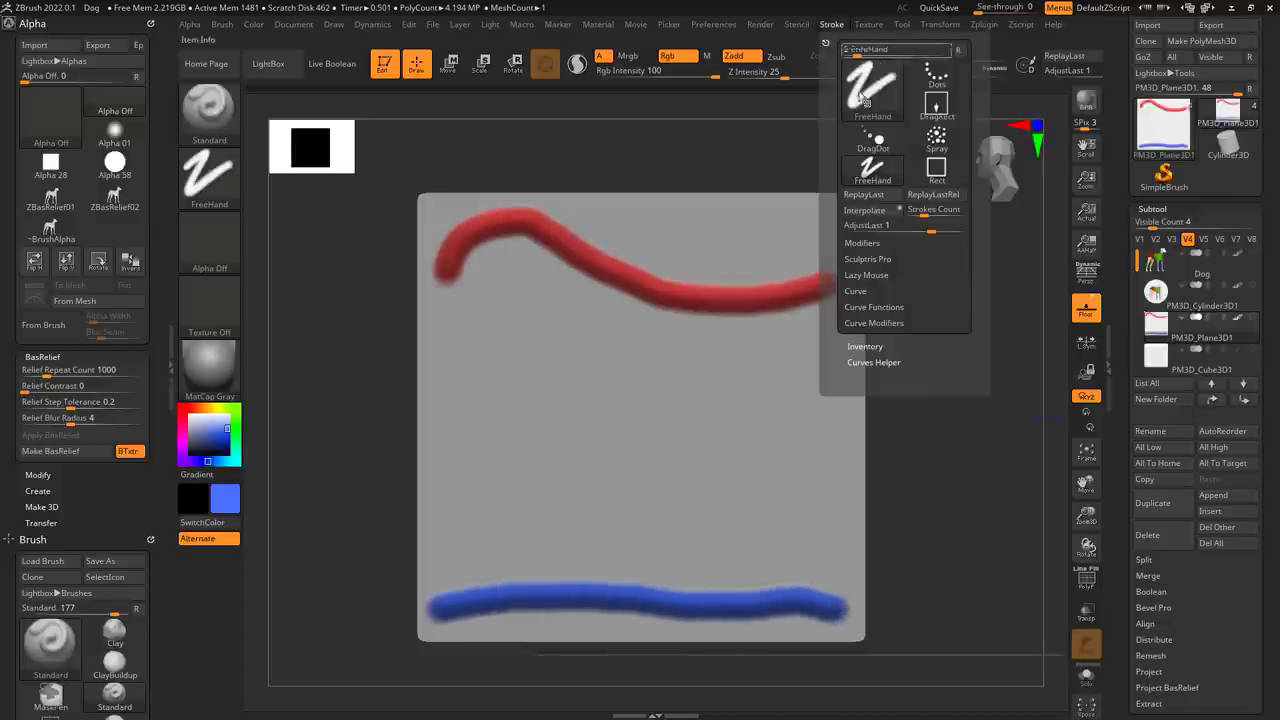
left_click(884, 216)
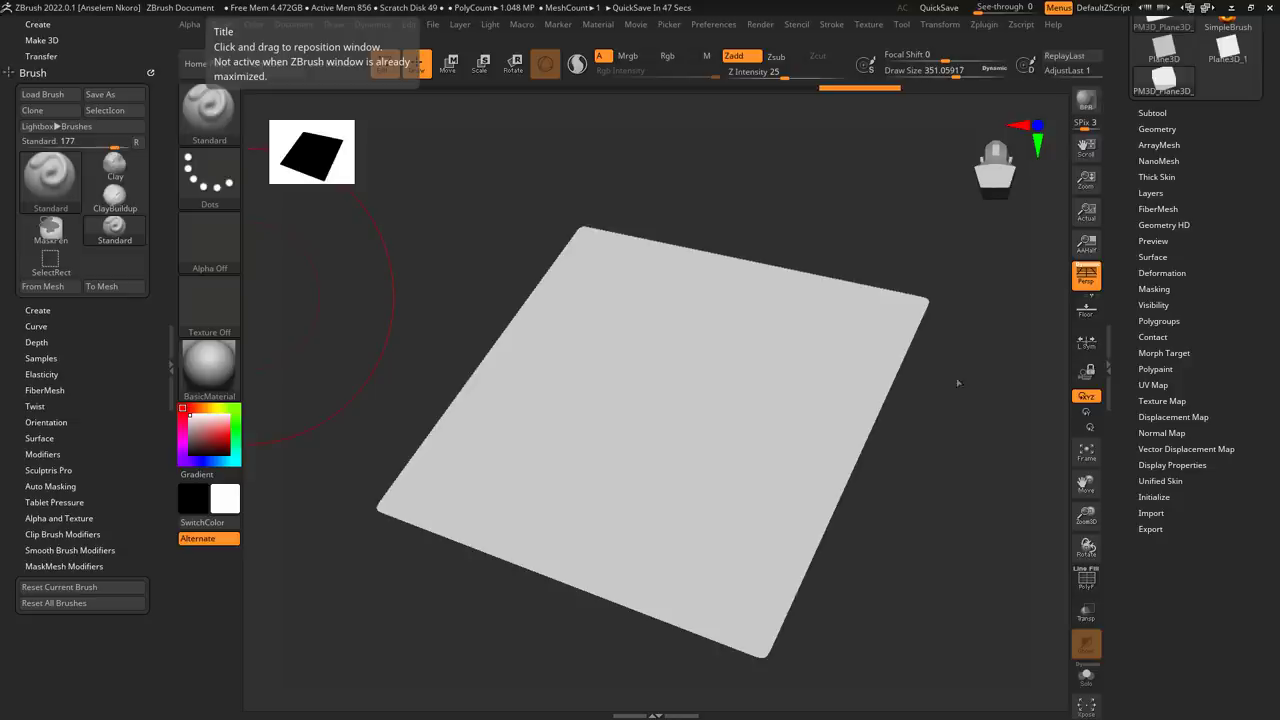
Assign Alpha 22 as the Standard brush's low-pressure alpha and the star-shaped Alpha 10 as its high-pressure alpha
mouse_move(995, 300)
left_mouse_down()
mouse_move(960, 350)
mouse_move(972, 360)
mouse_move(977, 331)
left_mouse_up()
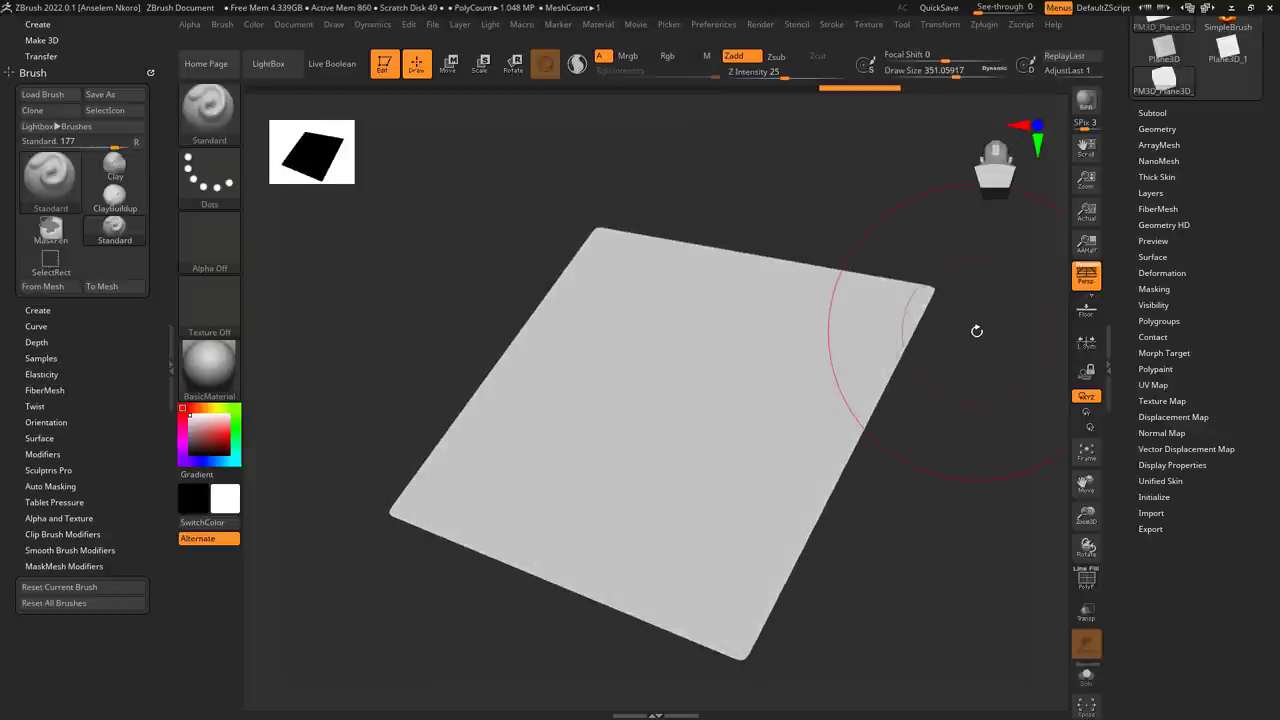
left_click_drag(977, 331, 916, 458)
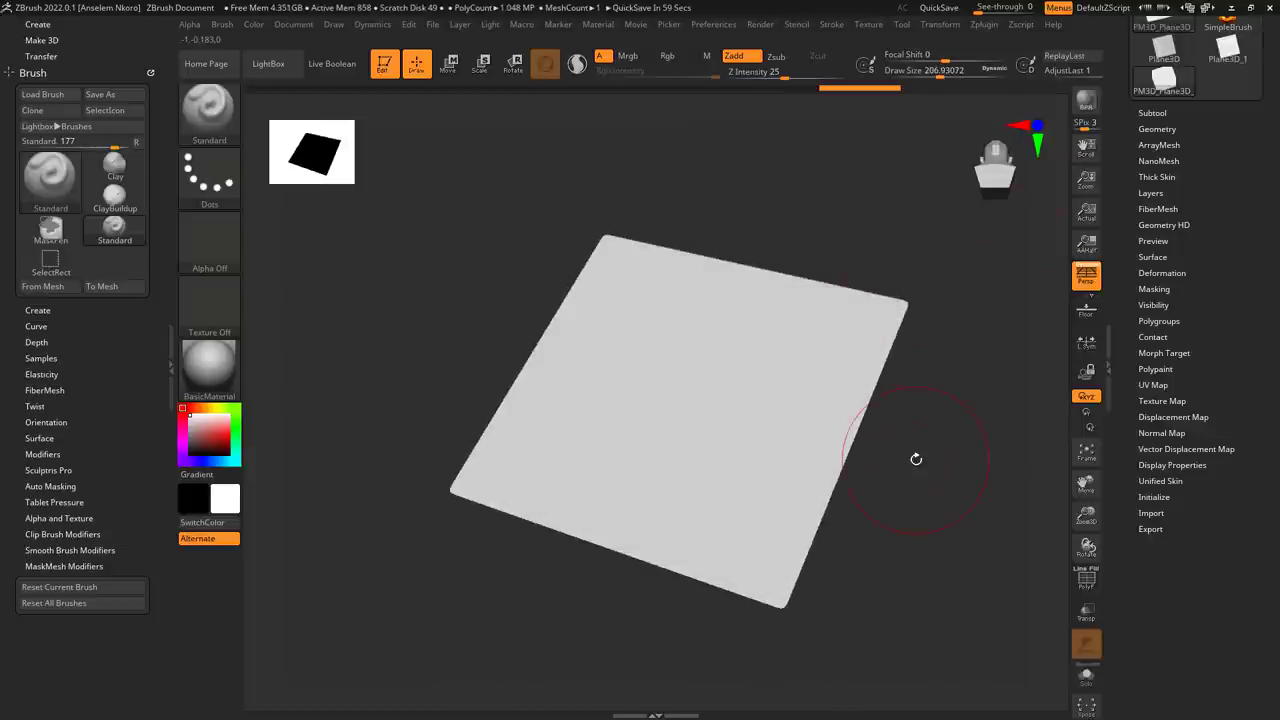
left_click(59, 518)
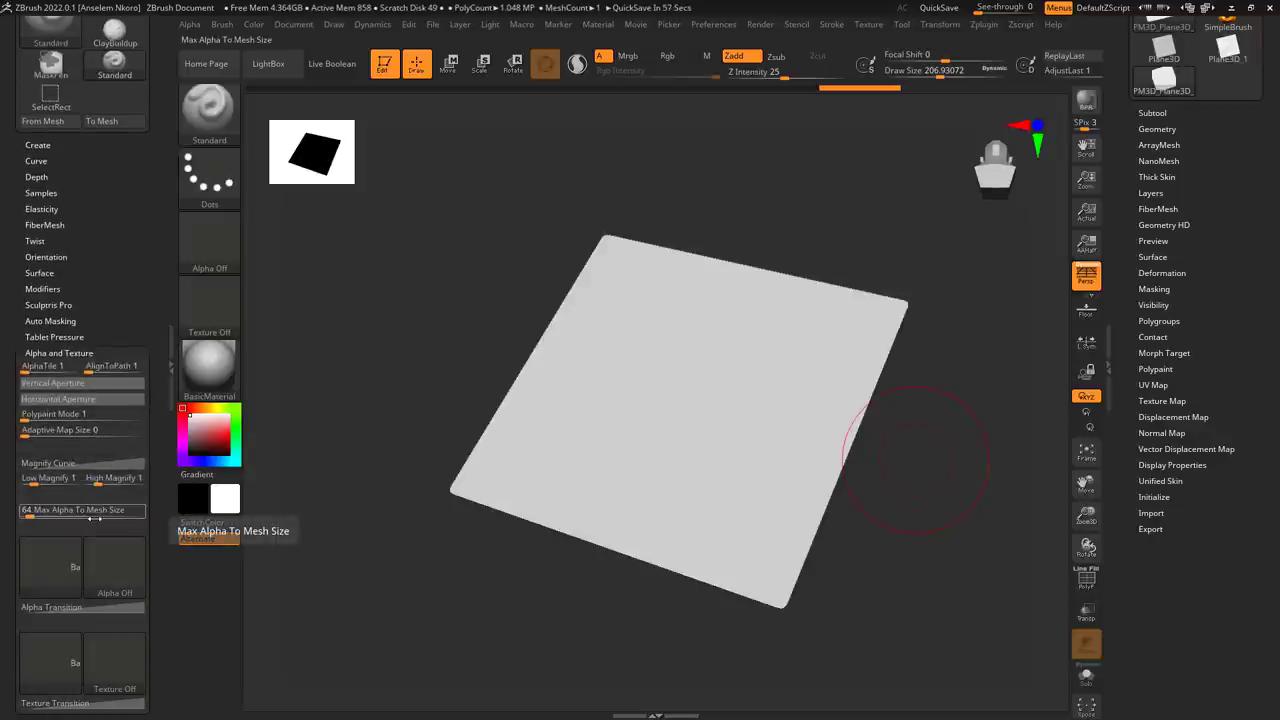
left_click(36, 567)
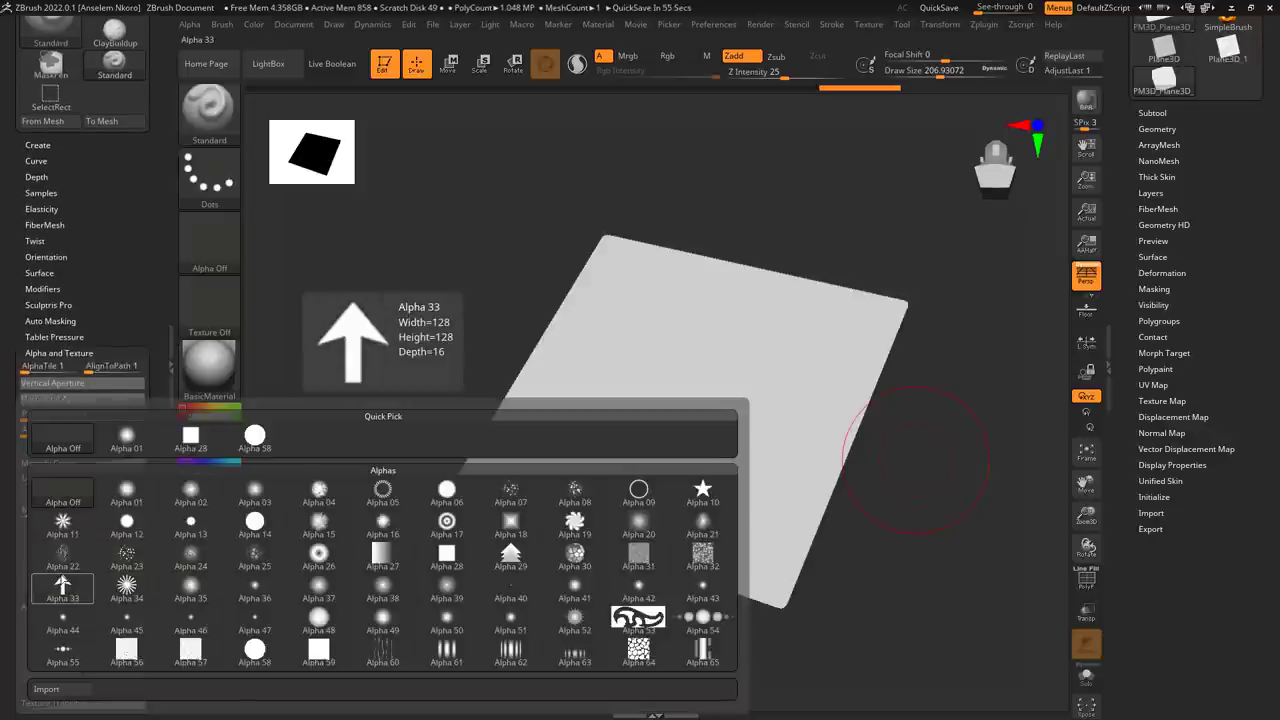
left_click(72, 555)
left_click(113, 573)
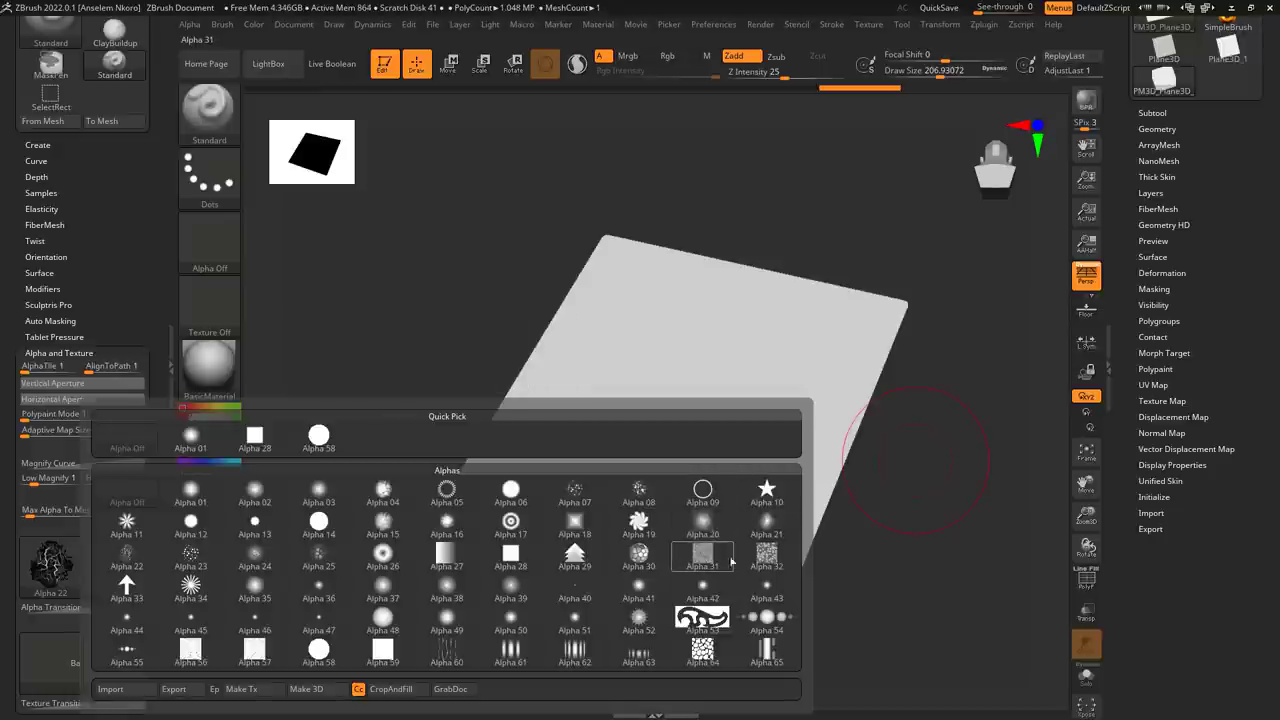
left_click(768, 492)
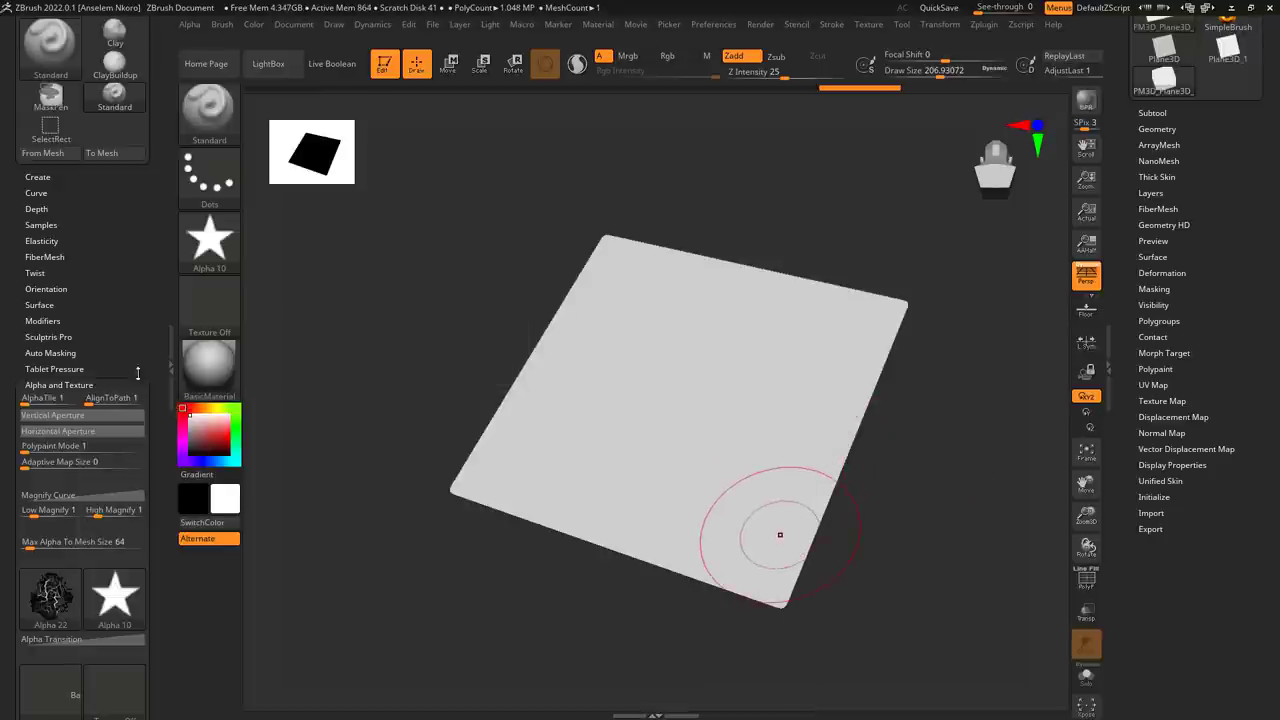
left_click_drag(138, 373, 133, 250)
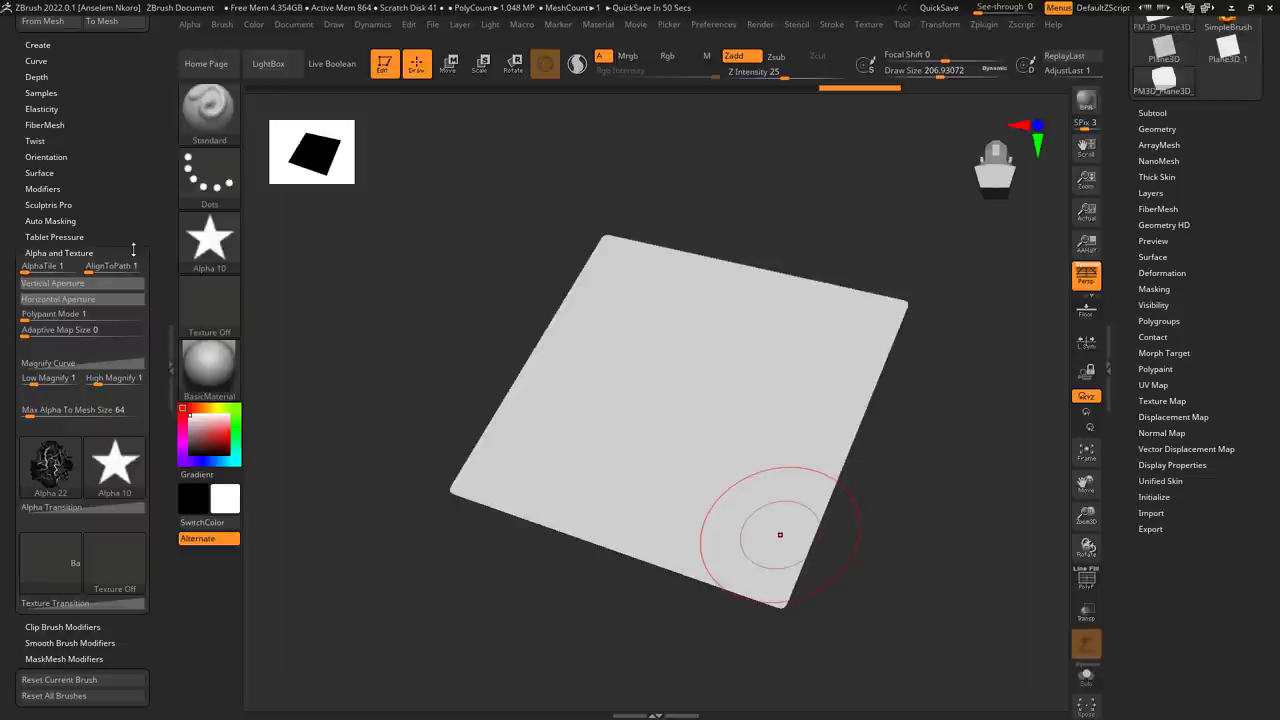
Sculpt light-pressure strokes across the middle of the plane and a slightly firmer diagonal stroke near its lower edge
mouse_move(911, 449)
left_mouse_down()
mouse_move(951, 514)
mouse_move(948, 499)
left_mouse_up()
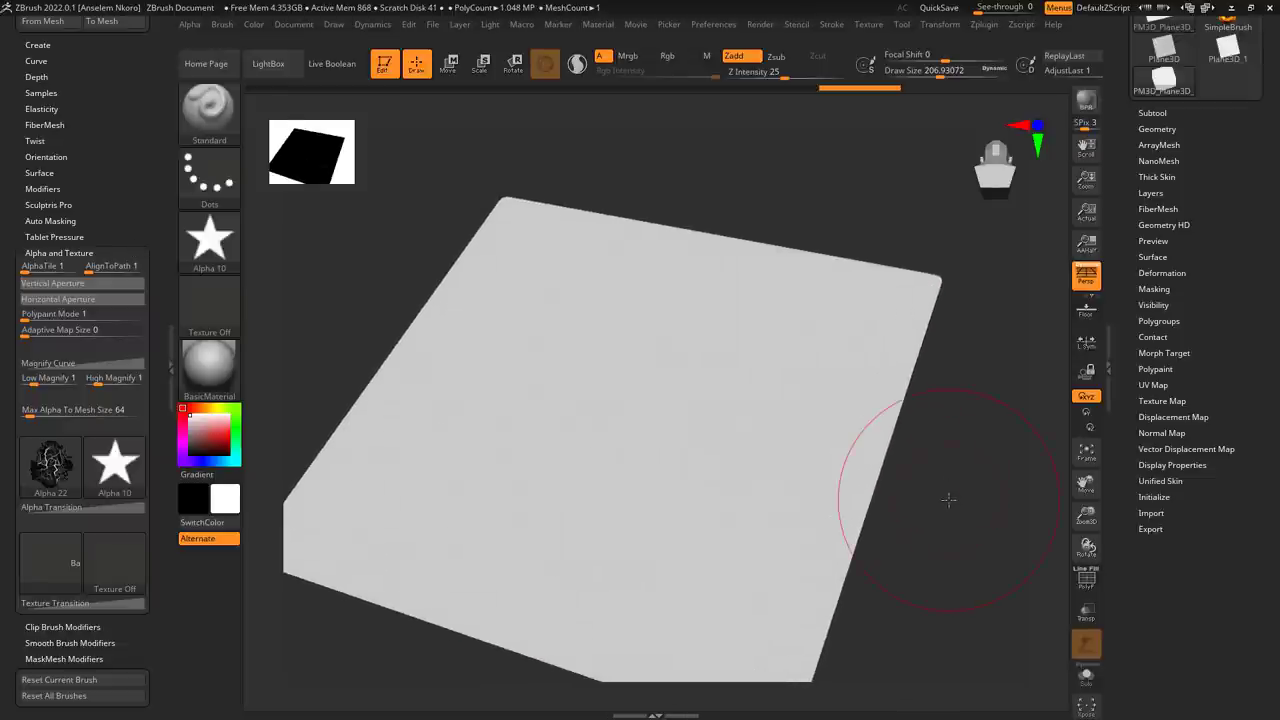
left_click_drag(441, 566, 420, 469)
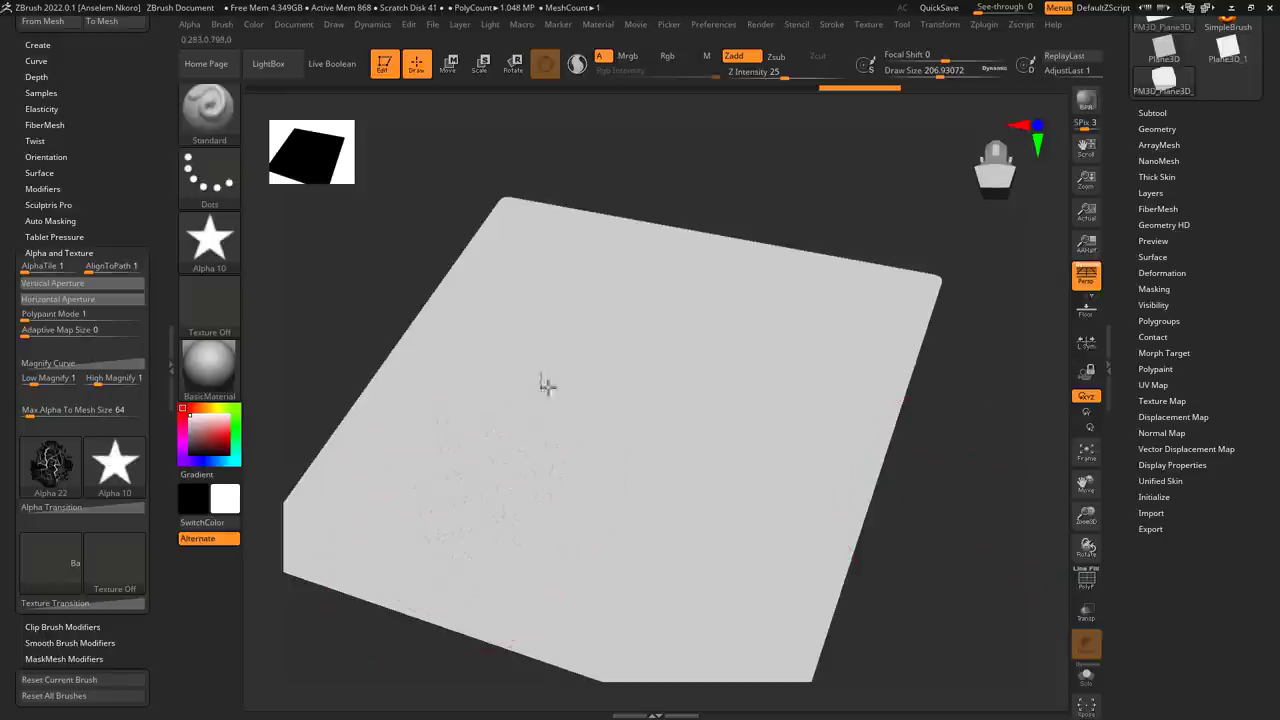
left_click_drag(636, 364, 676, 455)
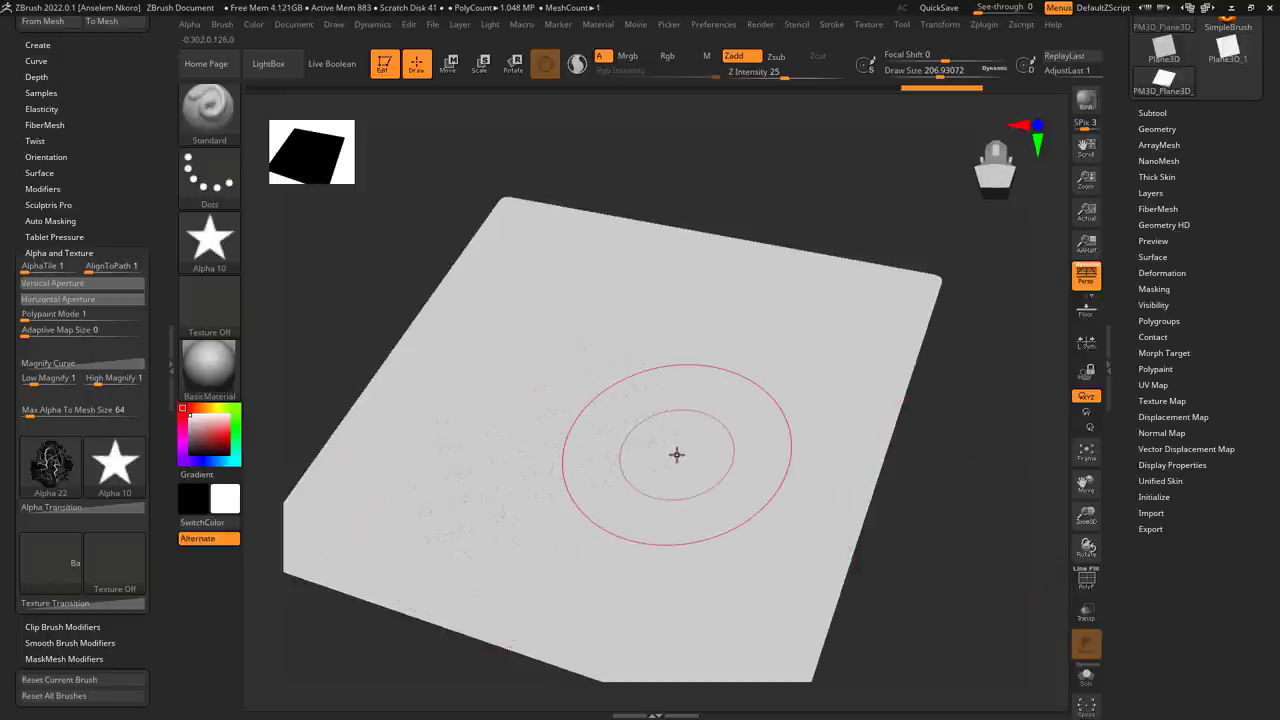
left_click_drag(594, 604, 599, 605)
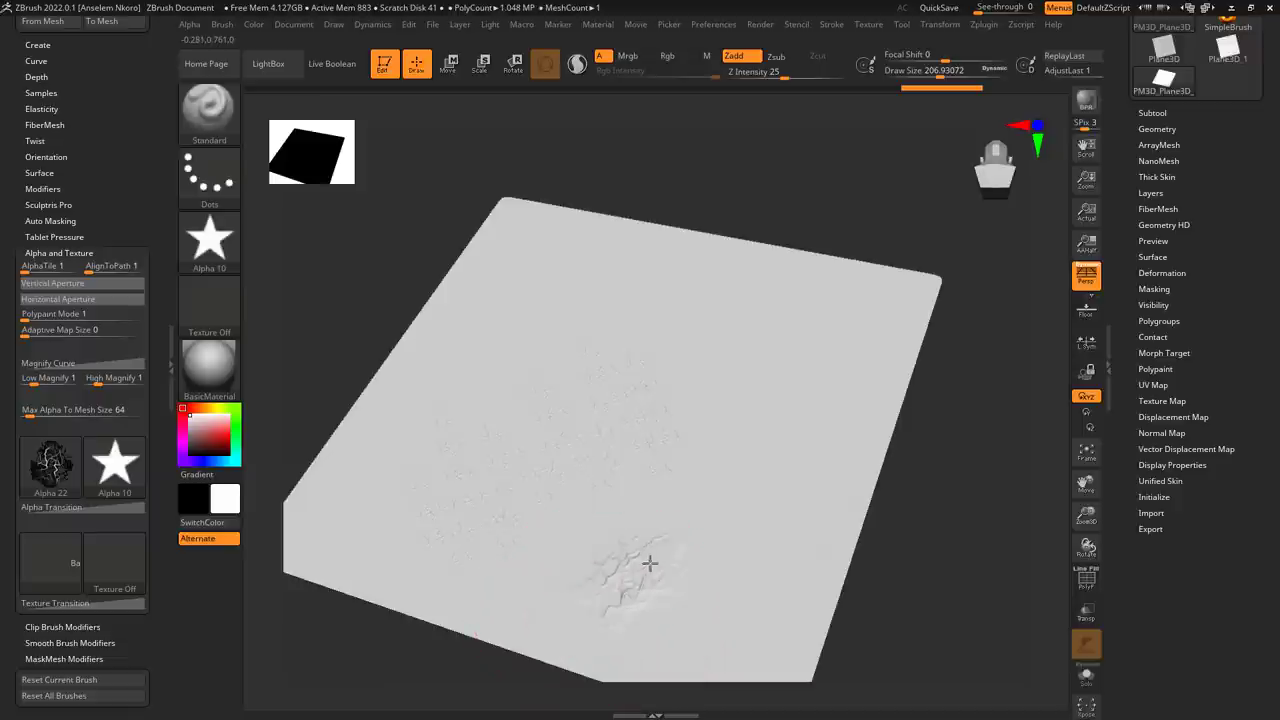
left_click_drag(650, 563, 748, 466)
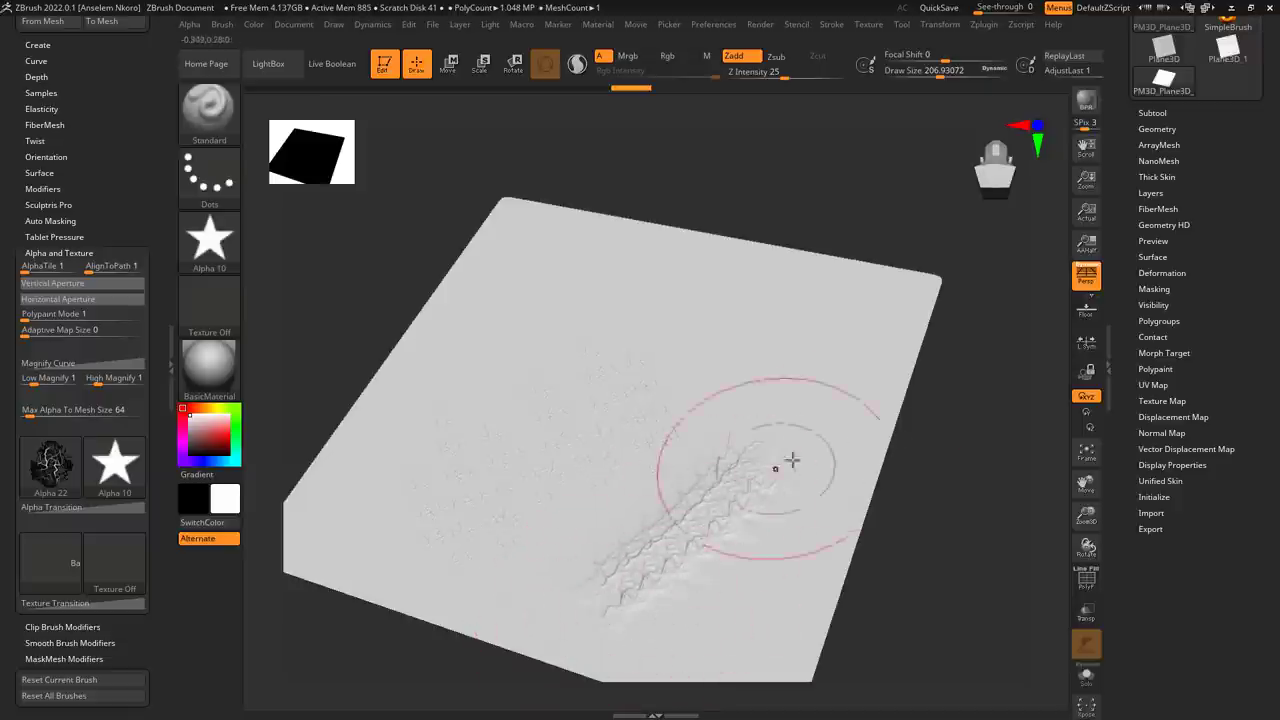
Sculpt light zigzag strokes across the plane's upper half and a heavy-pressure stroke up its middle to test the alpha blend
left_click_drag(944, 479, 934, 505)
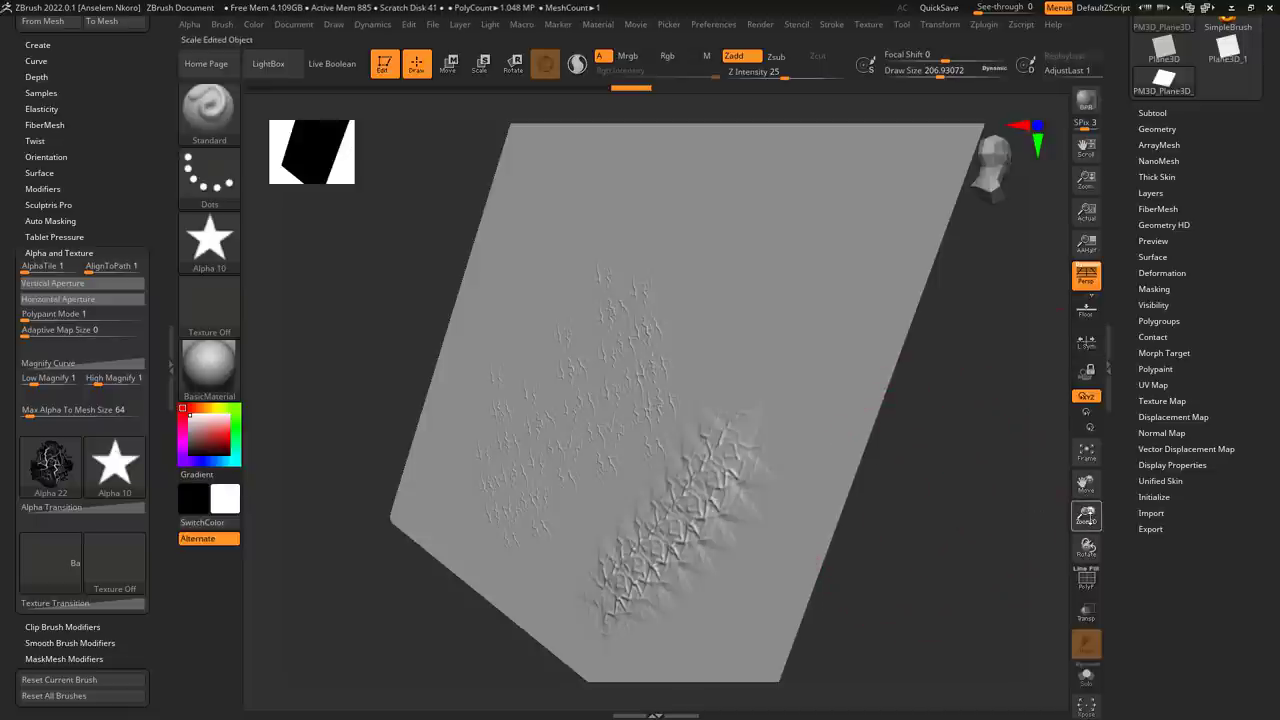
mouse_move(1087, 516)
left_mouse_down()
mouse_move(1087, 474)
mouse_move(1087, 493)
left_mouse_up()
left_click_drag(881, 547, 896, 560)
left_click_drag(400, 505, 493, 301)
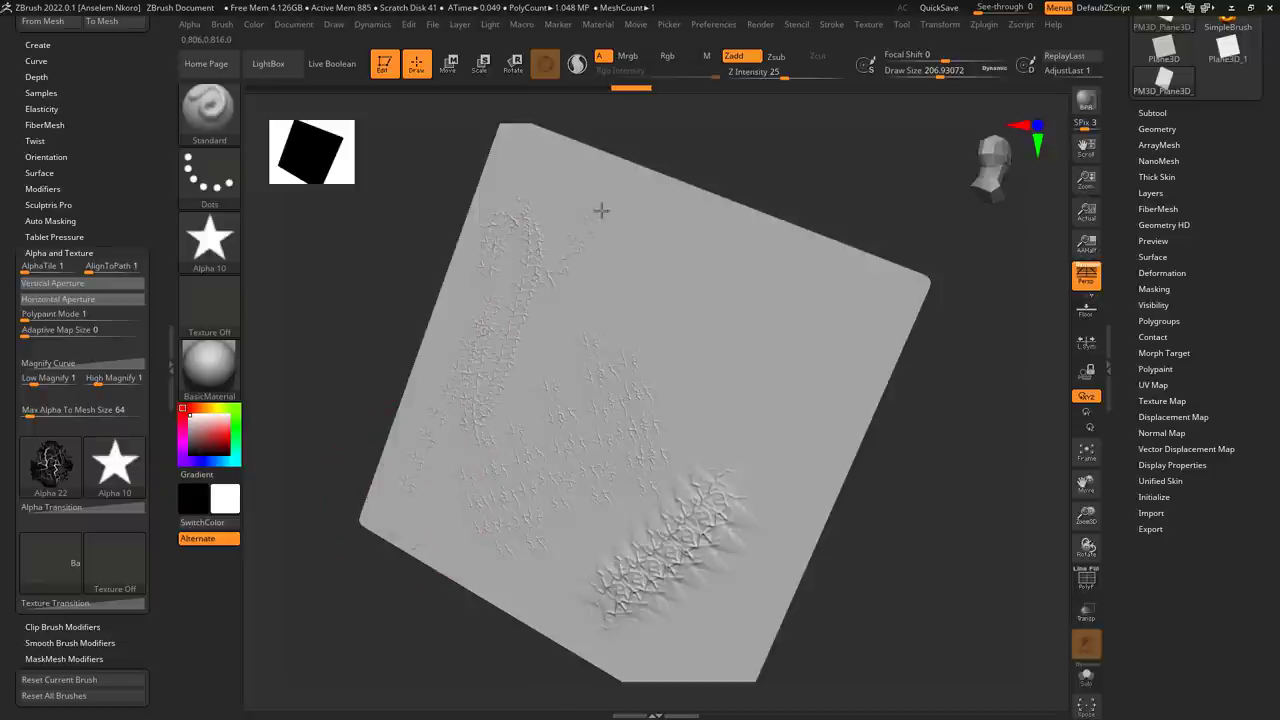
mouse_move(716, 340)
left_mouse_down()
mouse_move(737, 397)
mouse_move(788, 295)
left_mouse_up()
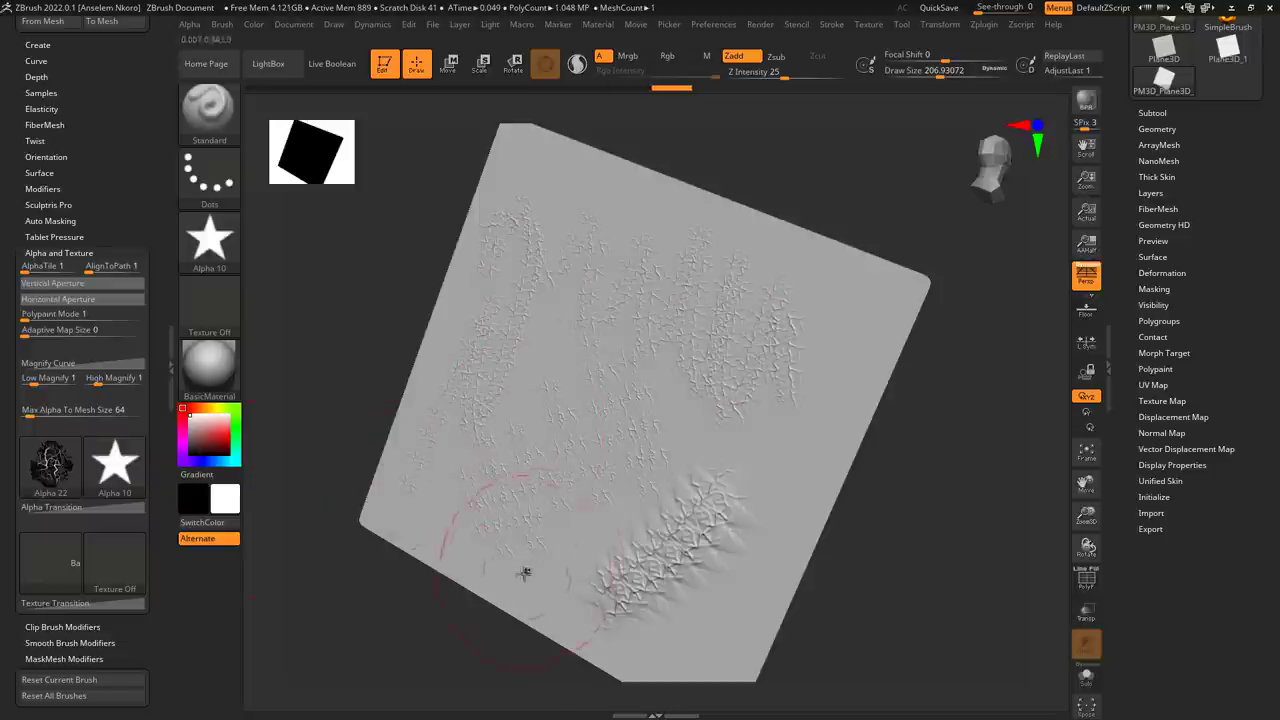
mouse_move(517, 580)
left_mouse_down()
mouse_move(616, 442)
mouse_move(695, 260)
mouse_move(630, 195)
mouse_move(503, 347)
left_mouse_up()
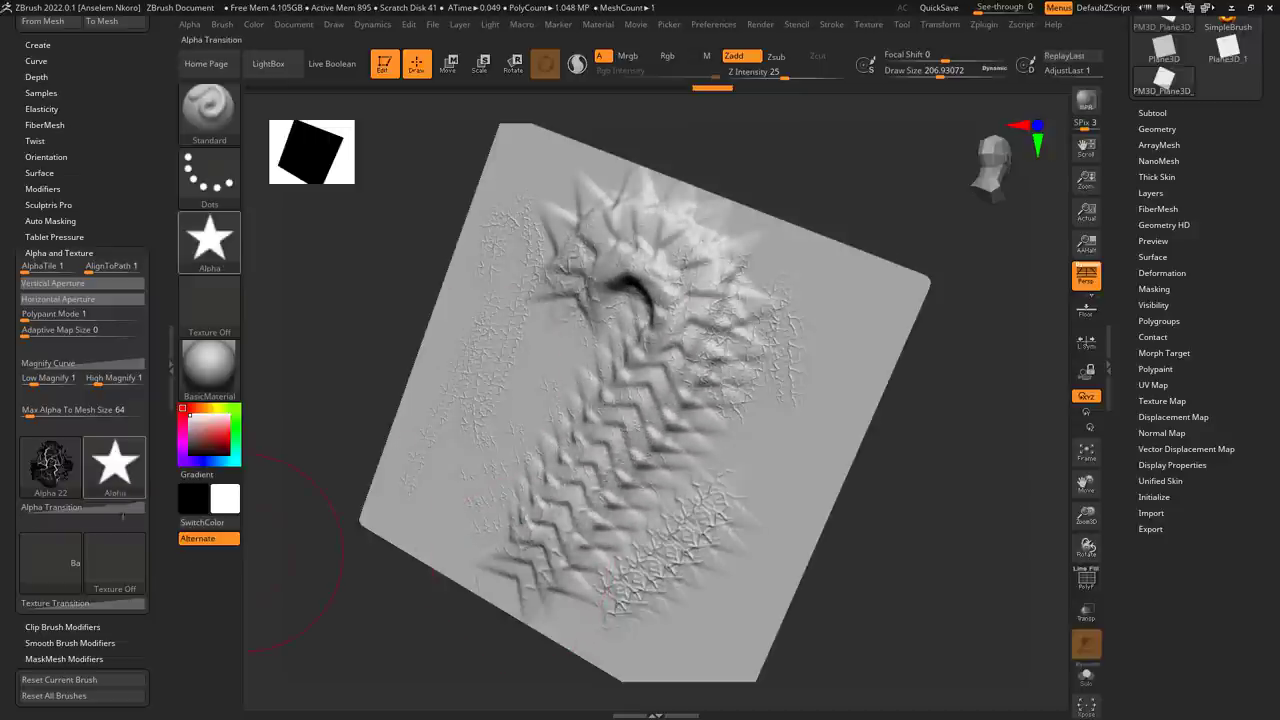
Invert the brush's Alpha Transition curve so it falls from full value at the start to zero at the end
left_click(52, 507)
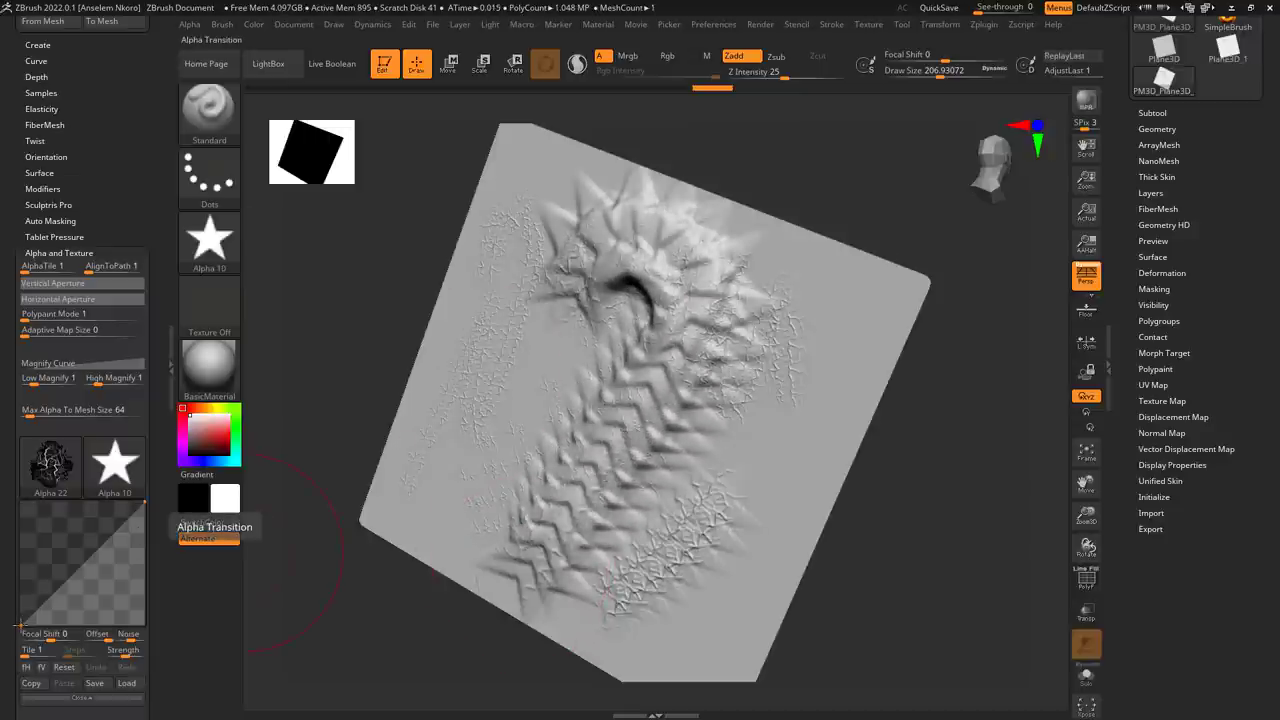
left_click_drag(20, 625, 20, 554)
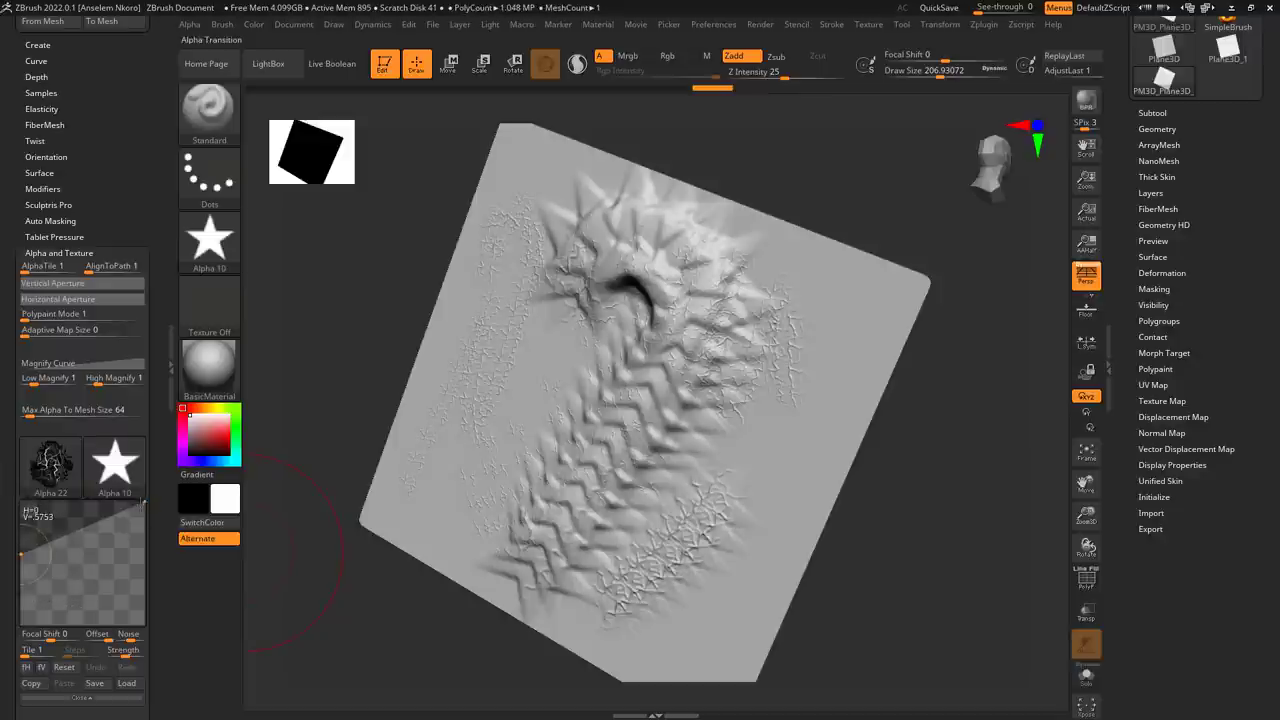
left_click_drag(143, 502, 144, 620)
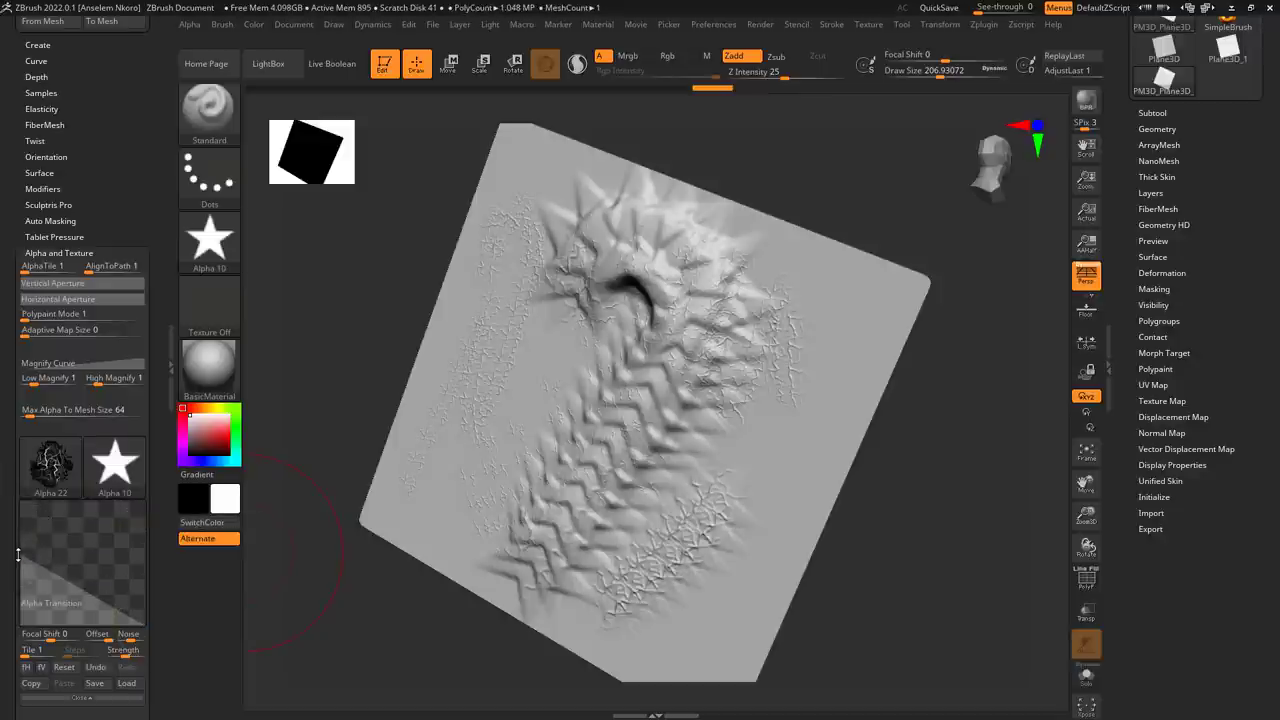
left_click_drag(18, 555, 16, 405)
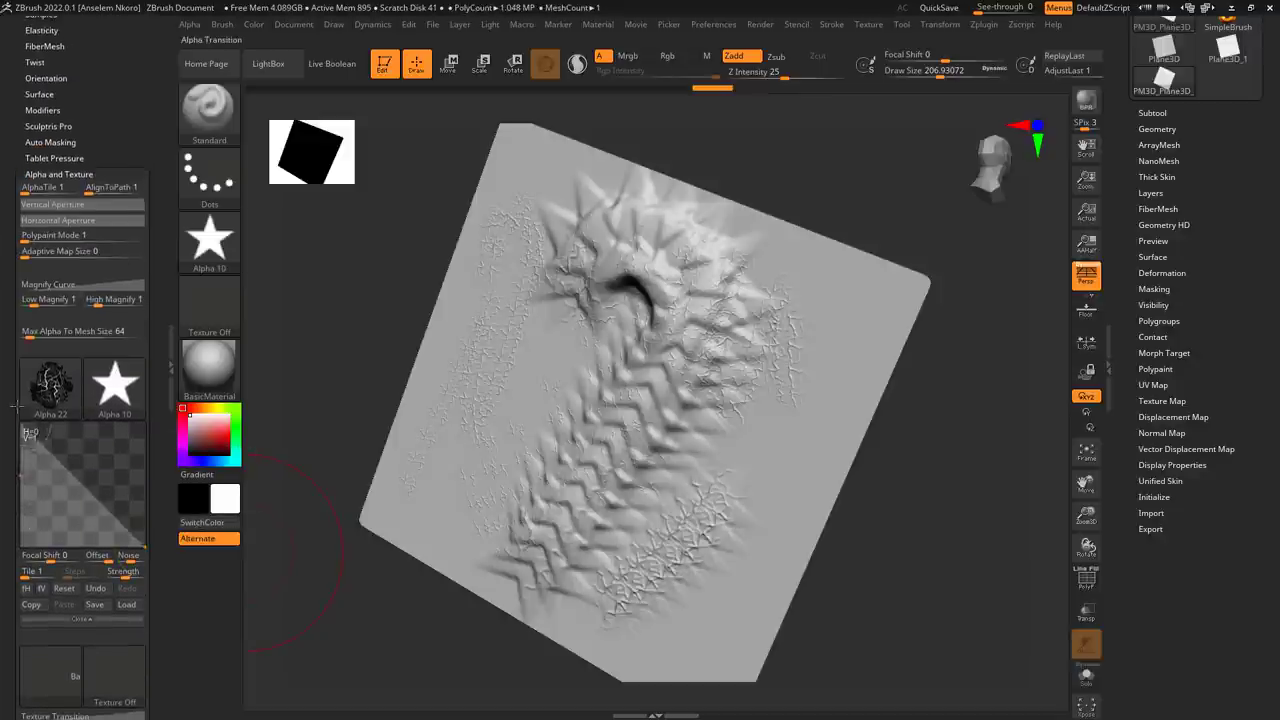
Undo all the sculpted alpha strokes on the plane
left_click_drag(909, 443, 928, 424)
key("ctrl+z")
key("ctrl+z")
key("ctrl+z")
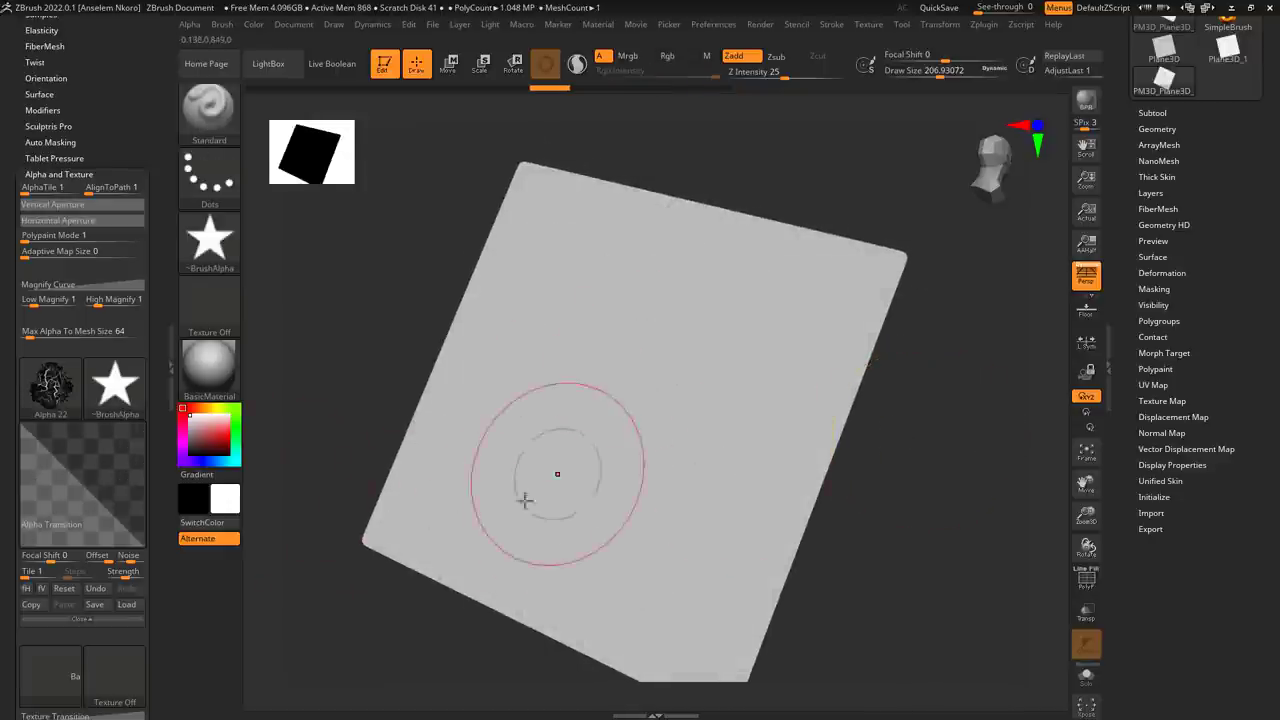
Sculpt test strokes of varying pressure across the plane with the inverted alpha transition, and undo them
mouse_move(437, 526)
left_mouse_down()
mouse_move(543, 272)
mouse_move(525, 560)
mouse_move(634, 235)
mouse_move(651, 423)
left_mouse_up()
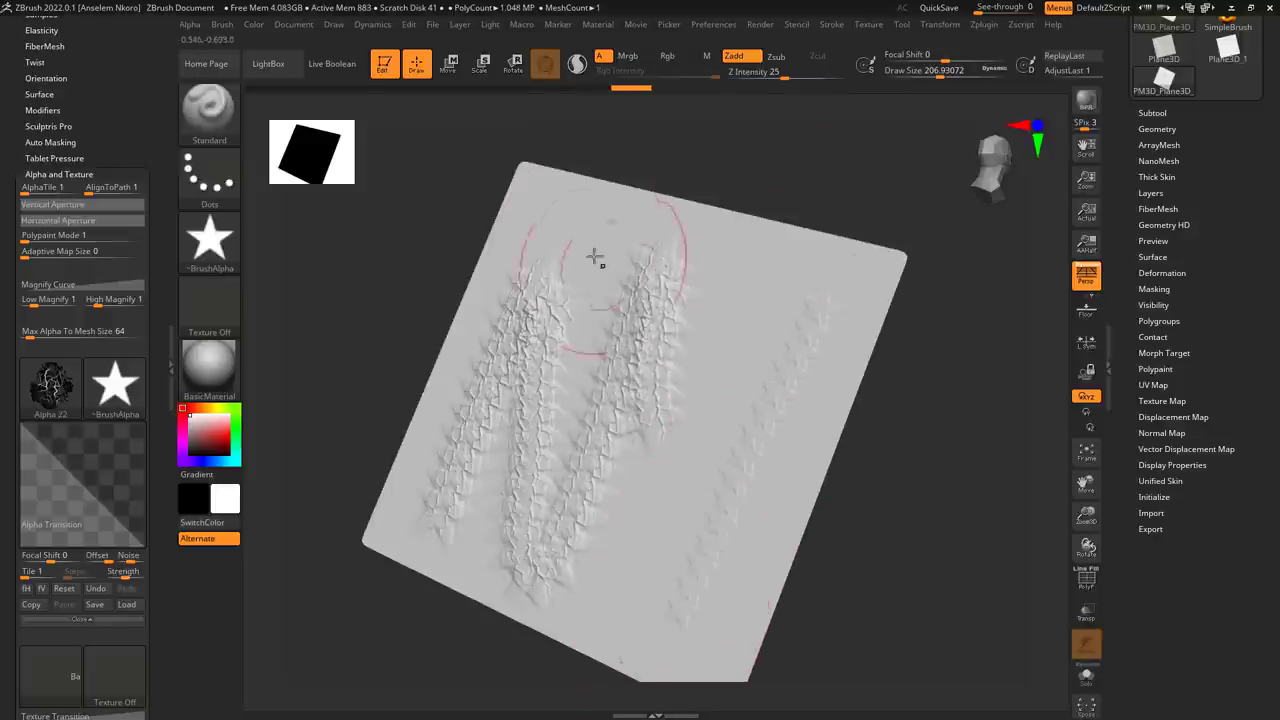
left_click_drag(540, 197, 527, 285)
left_click_drag(410, 533, 400, 583)
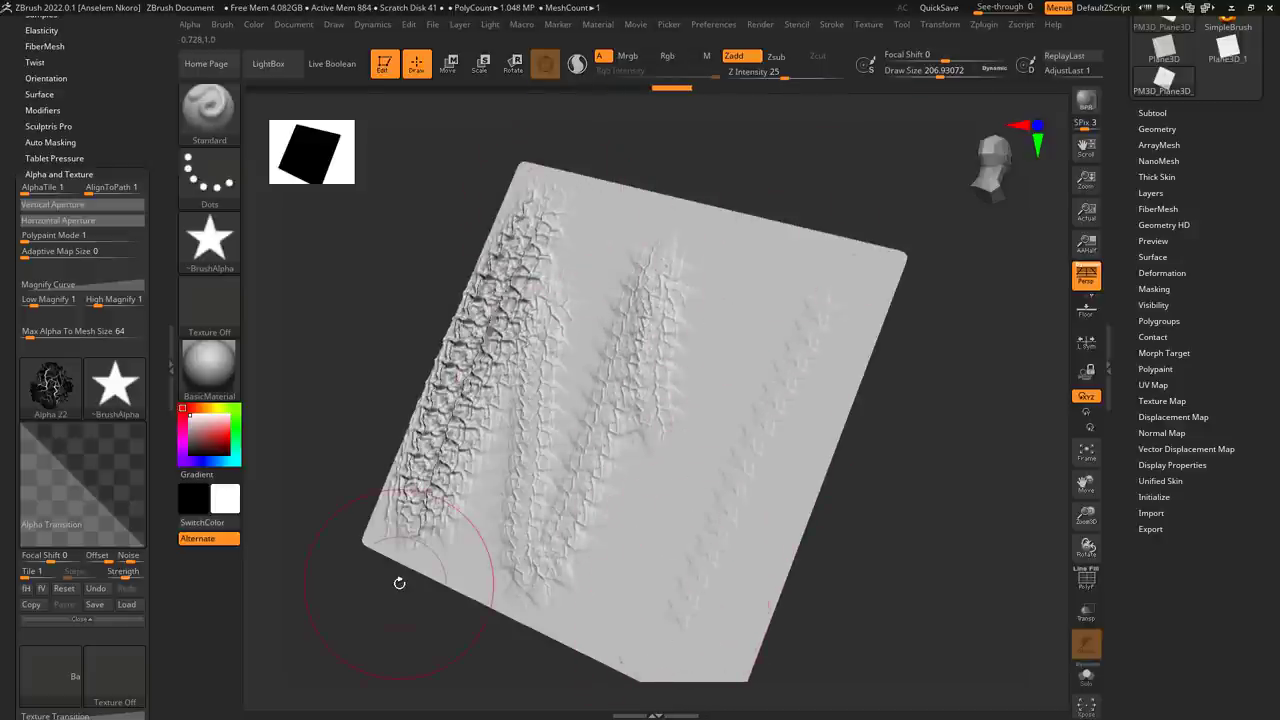
key("ctrl+z")
key("ctrl+z")
key("ctrl+z")
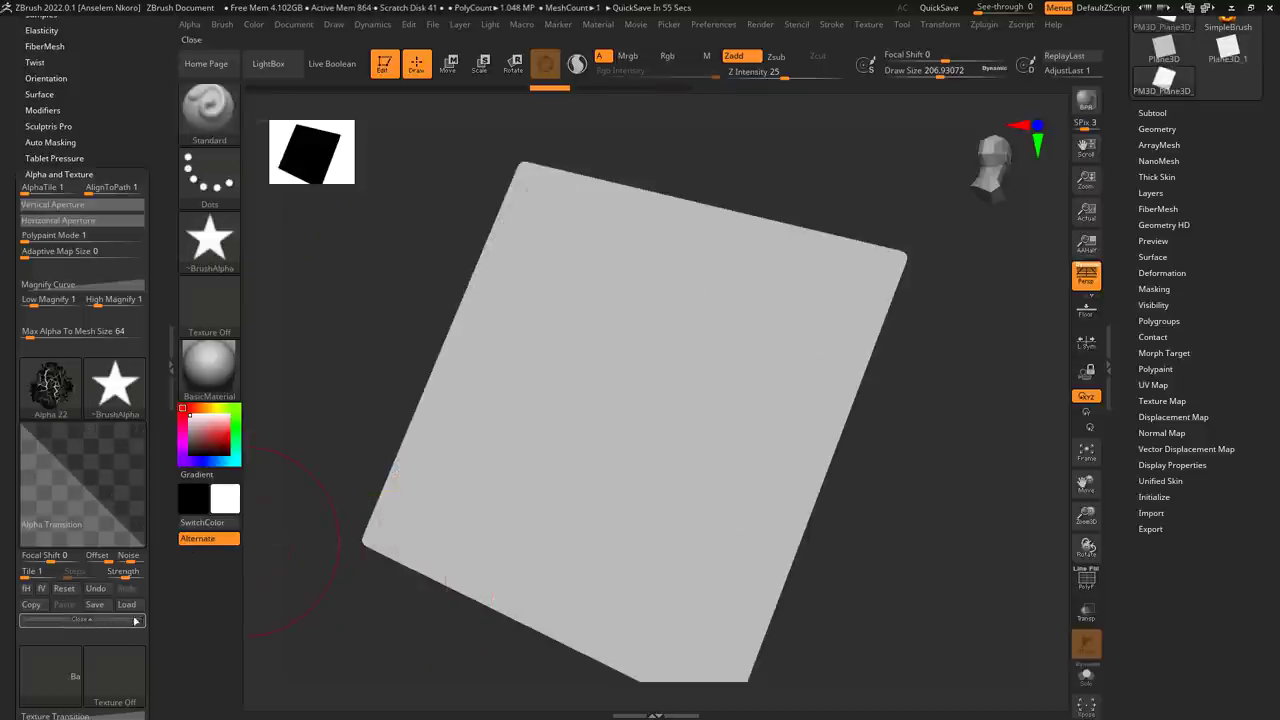
Turn off both of the brush's transition alphas and close the Alpha Transition curve
left_click(100, 398)
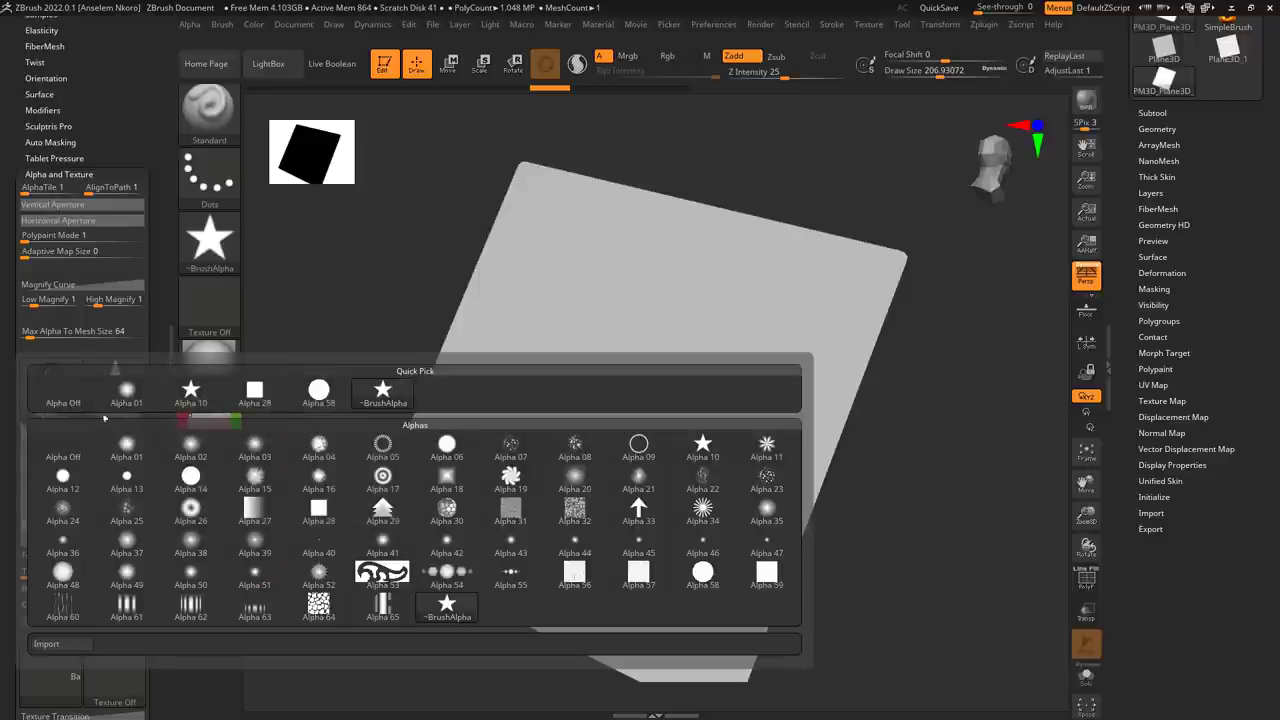
left_click(70, 396)
left_click(117, 398)
left_click(127, 398)
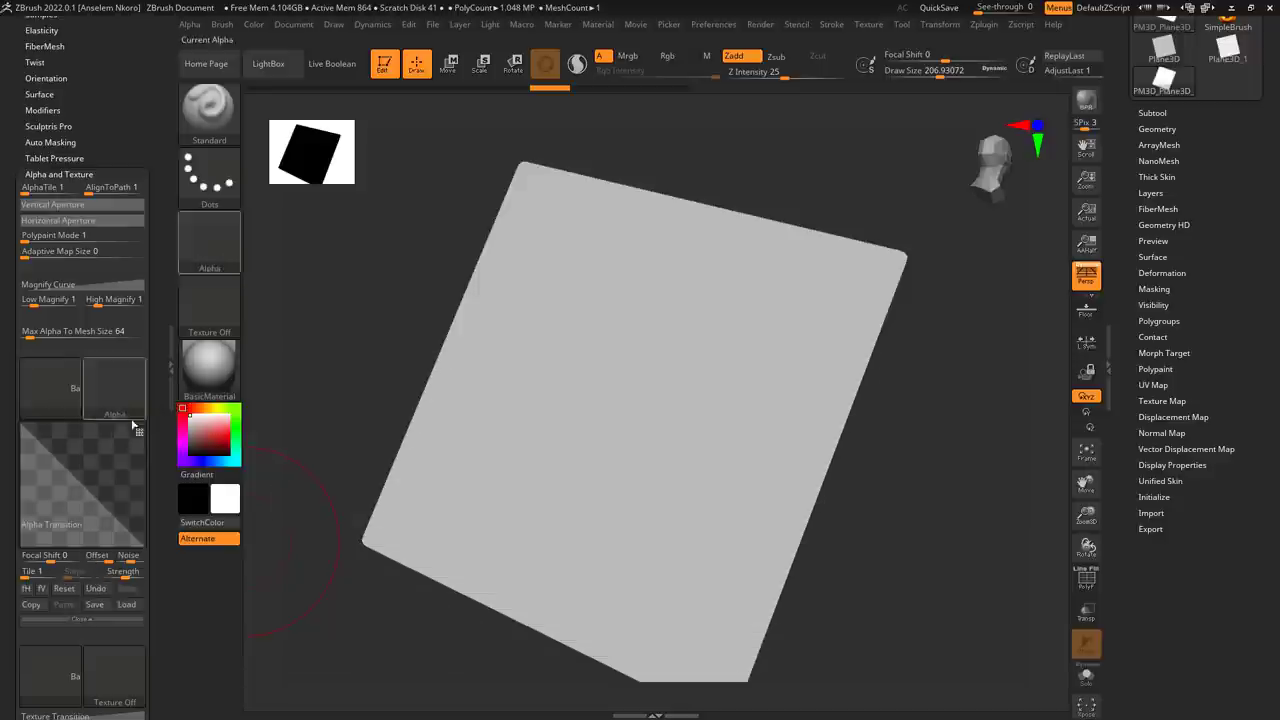
left_click(128, 630)
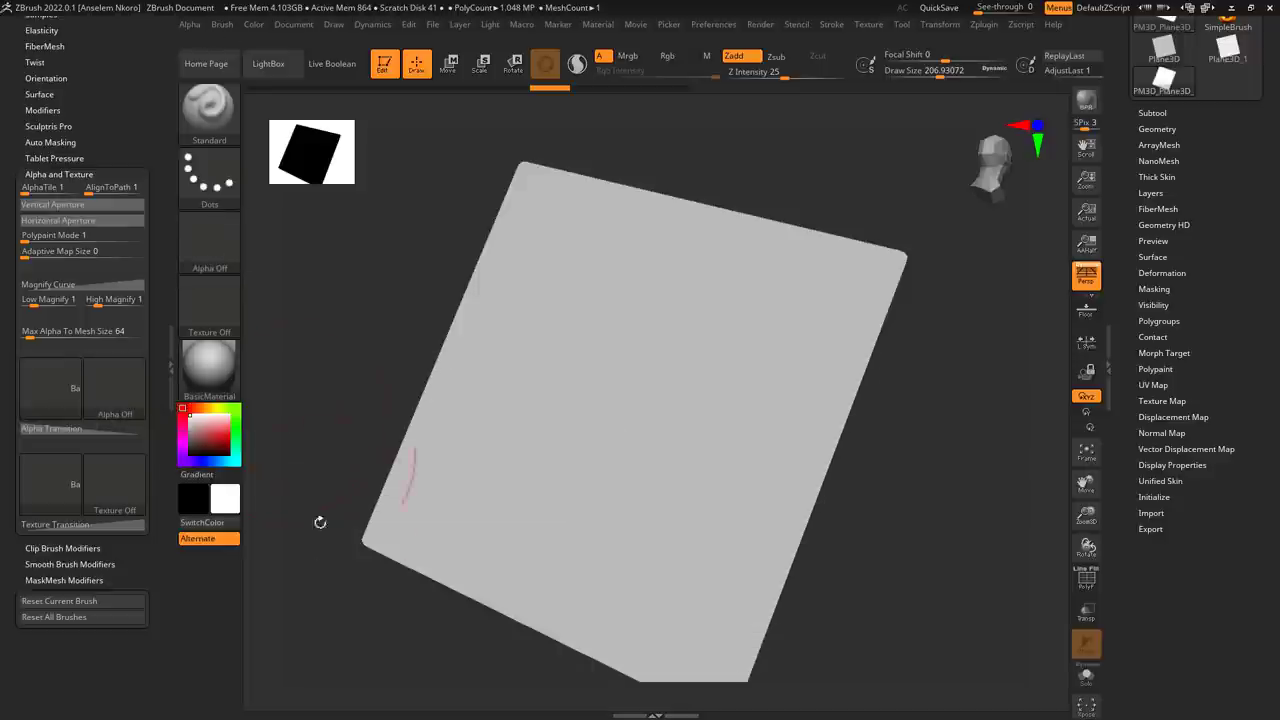
Assign Texture 01 and Texture 40 as the brush's two transition textures, and try a stroke on the plane
left_click(67, 480)
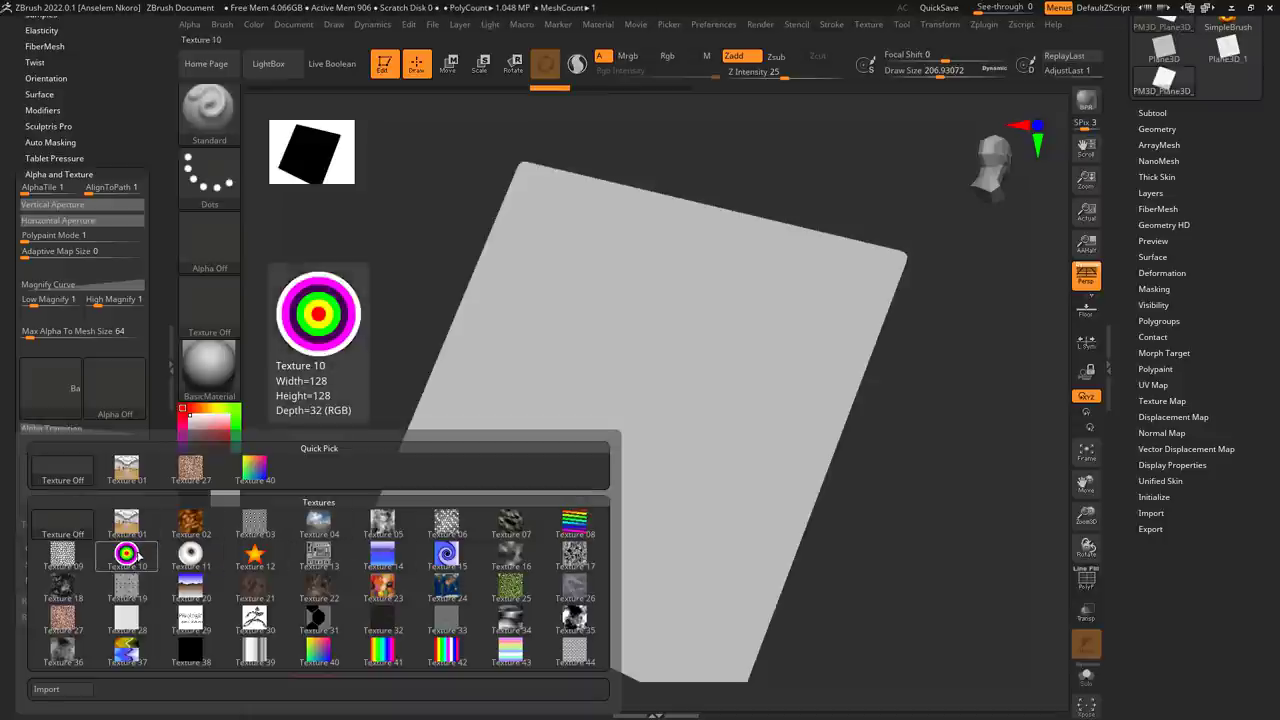
left_click(126, 521)
left_click(117, 487)
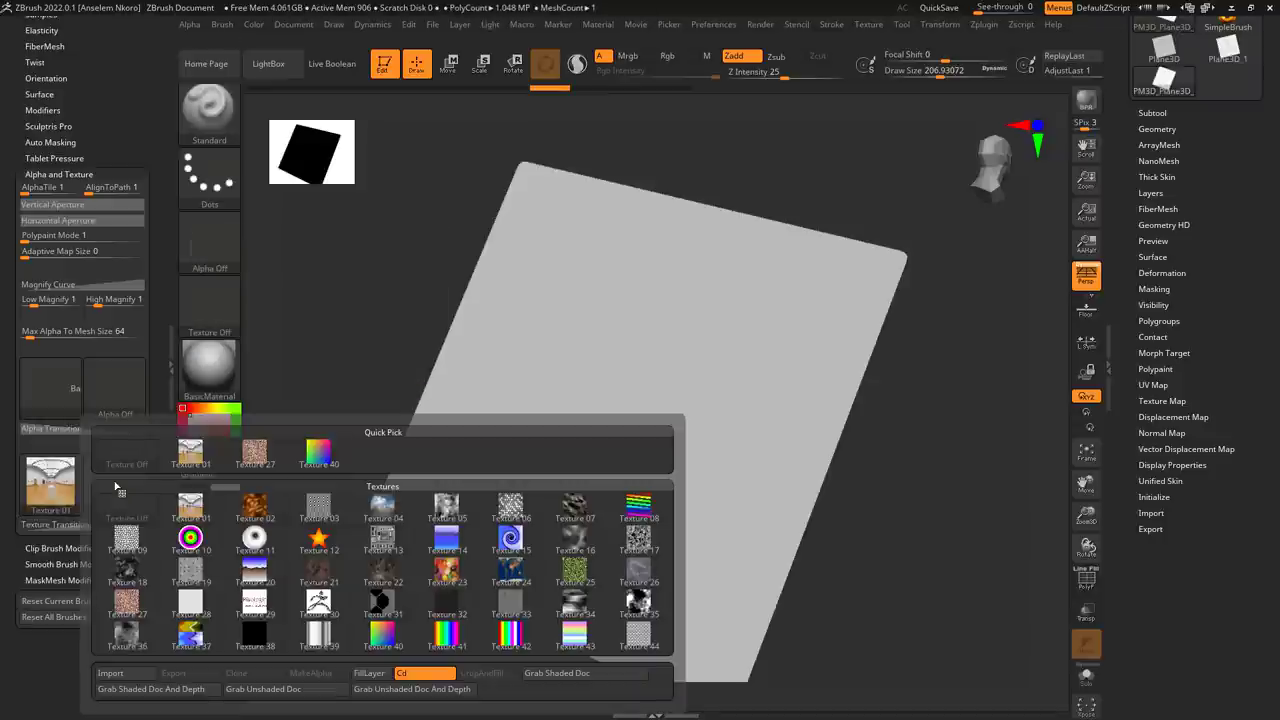
left_click(383, 635)
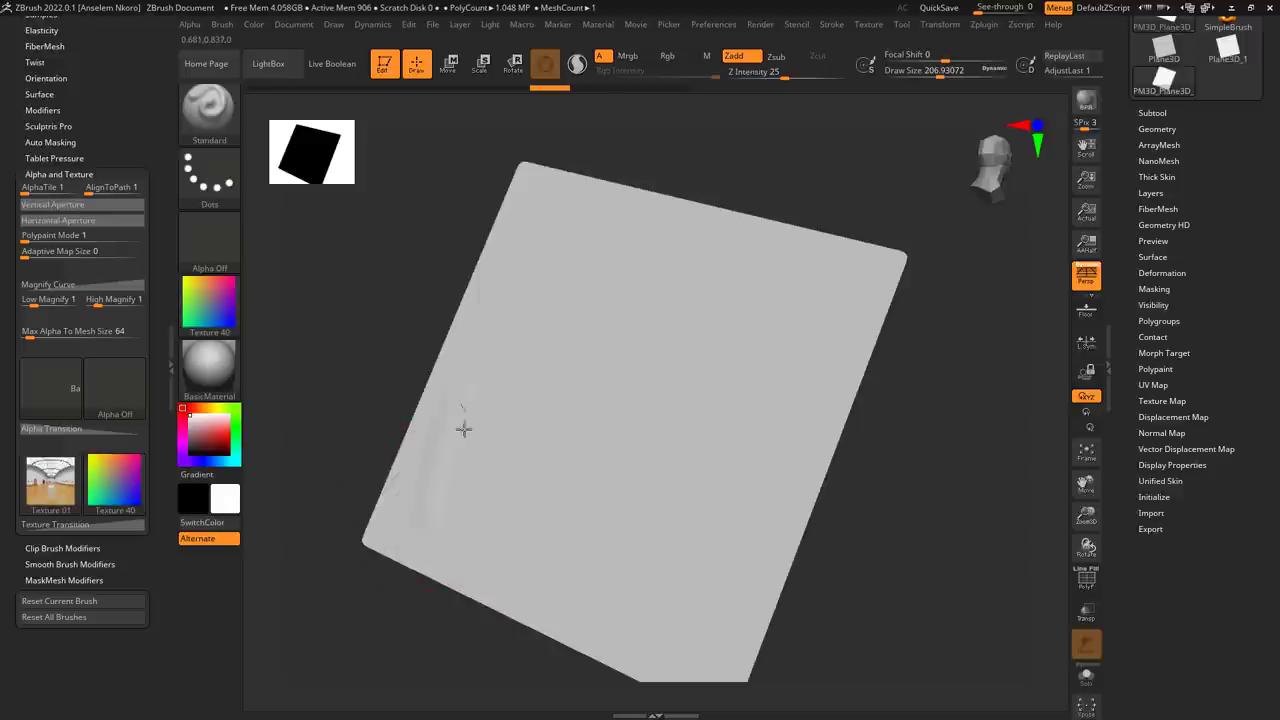
left_click_drag(497, 363, 508, 559)
key("ctrl+z")
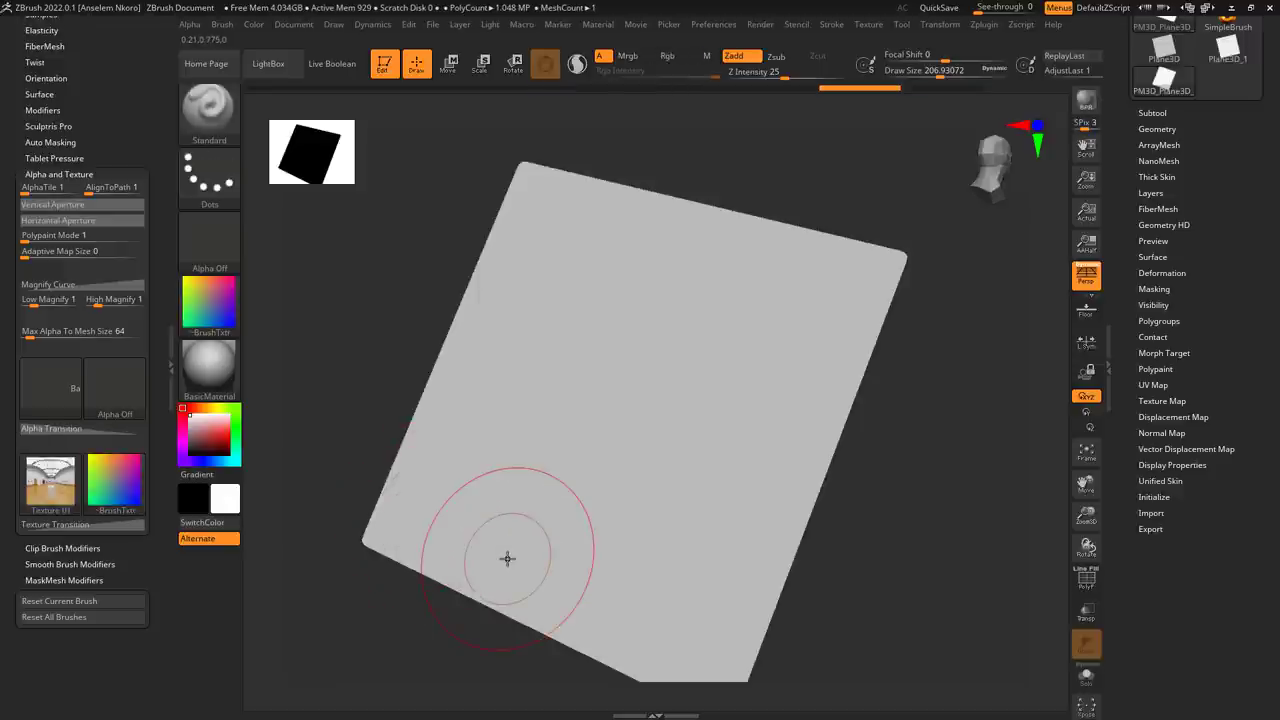
Turn on Rgb, turn off Zadd, and paint strokes across the plane blending the brush's two transition textures
left_click(677, 56)
left_click(741, 56)
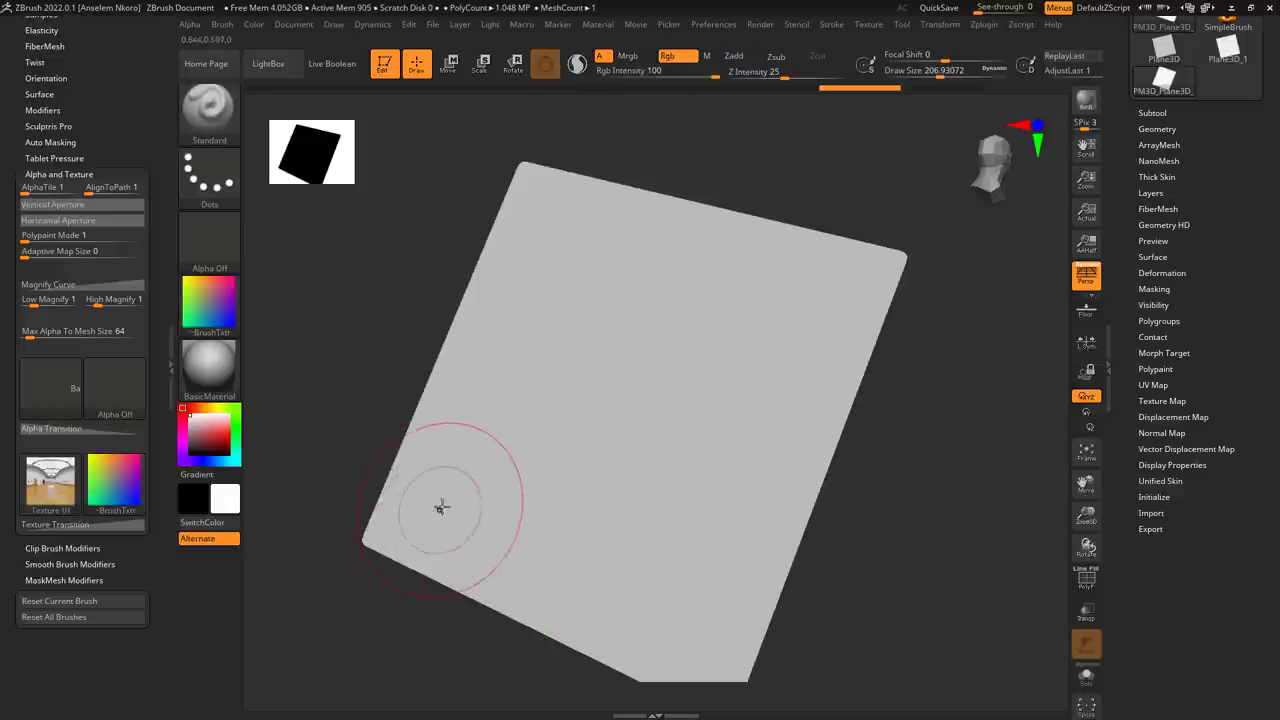
left_click(1153, 113)
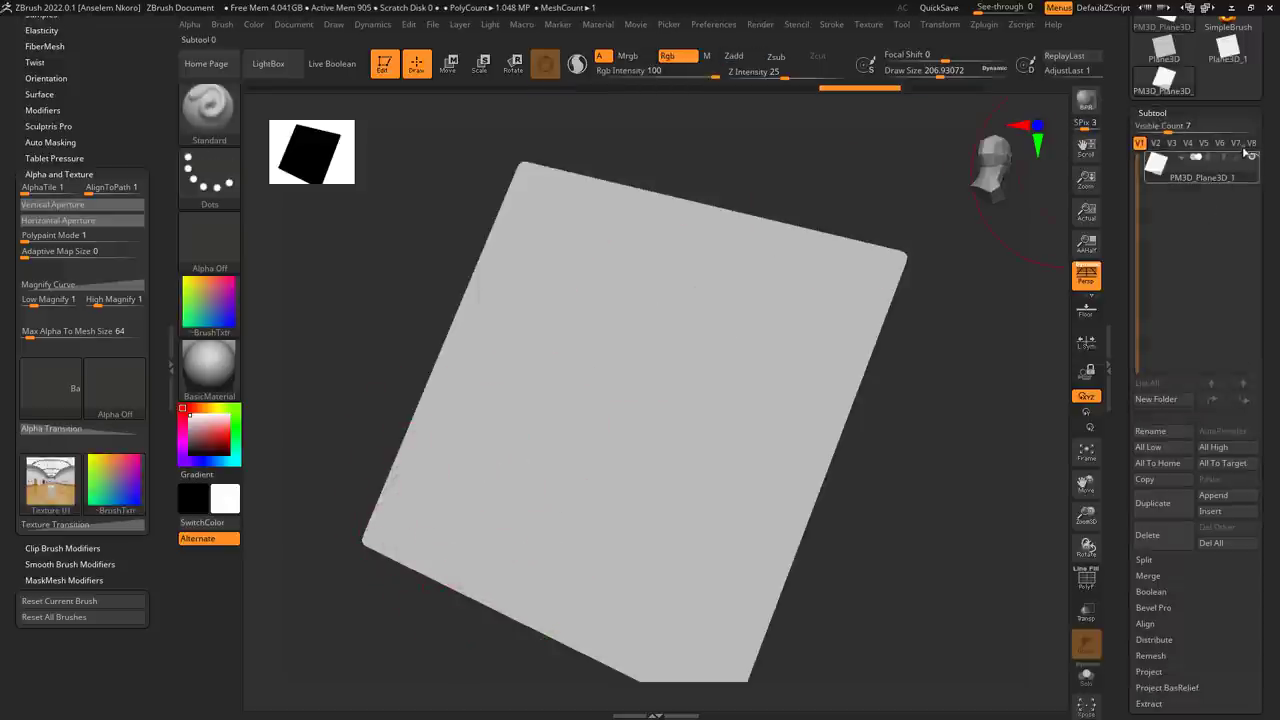
mouse_move(414, 511)
left_mouse_down()
mouse_move(434, 409)
mouse_move(446, 543)
mouse_move(493, 604)
mouse_move(511, 583)
mouse_move(560, 286)
mouse_move(591, 263)
mouse_move(589, 561)
mouse_move(737, 251)
mouse_move(680, 657)
mouse_move(866, 257)
mouse_move(663, 591)
mouse_move(688, 672)
left_mouse_up()
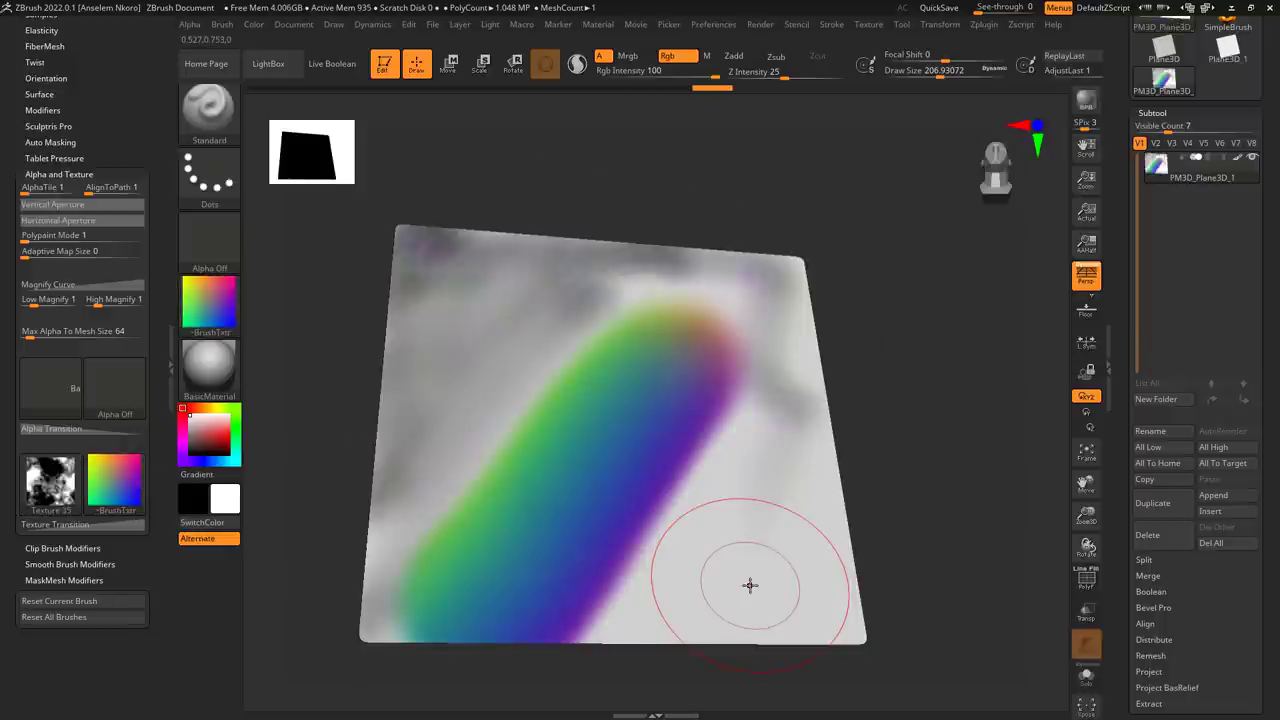
Assign Alpha 25 and Alpha 32 as the brush's two transition alphas
left_click(58, 394)
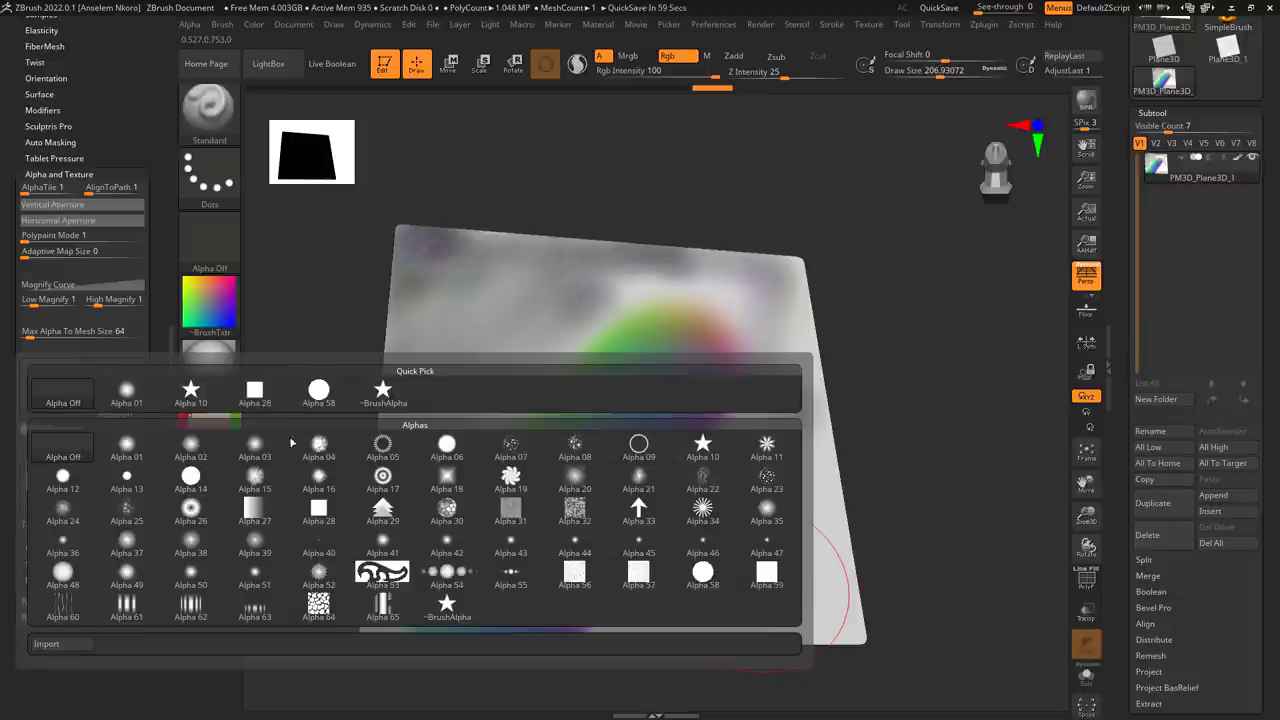
left_click(134, 514)
left_click(121, 395)
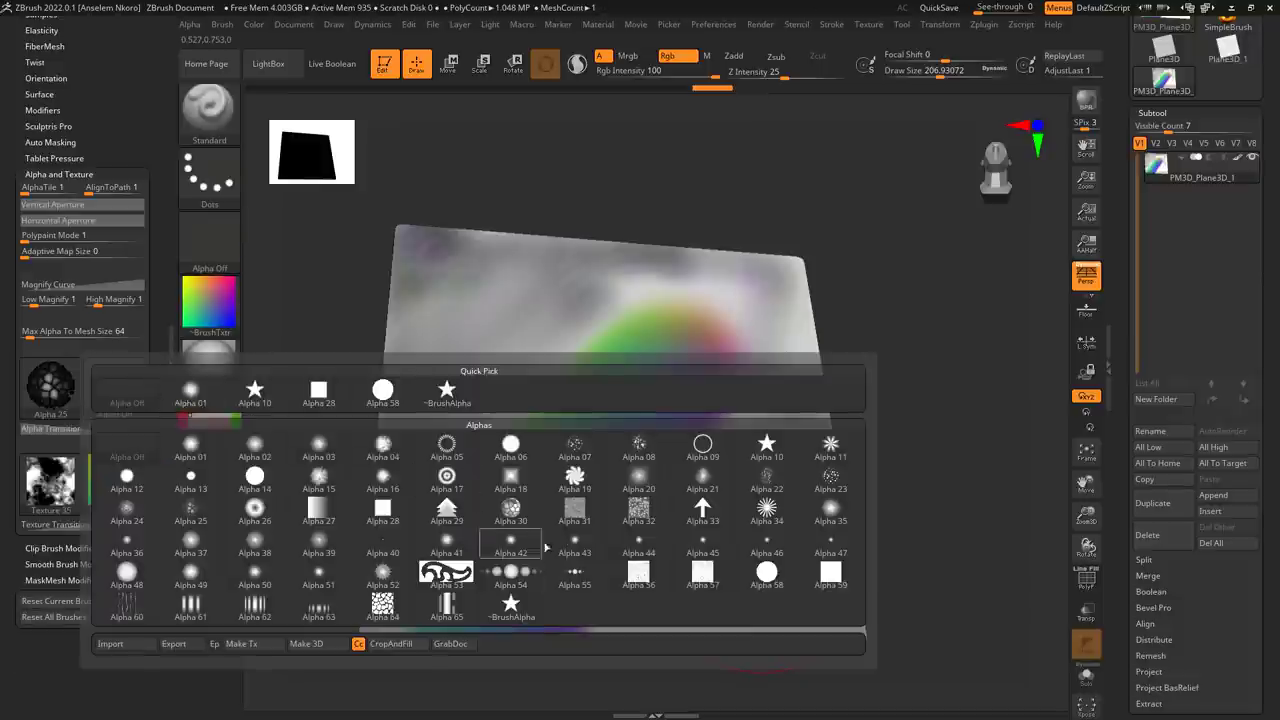
left_click(640, 512)
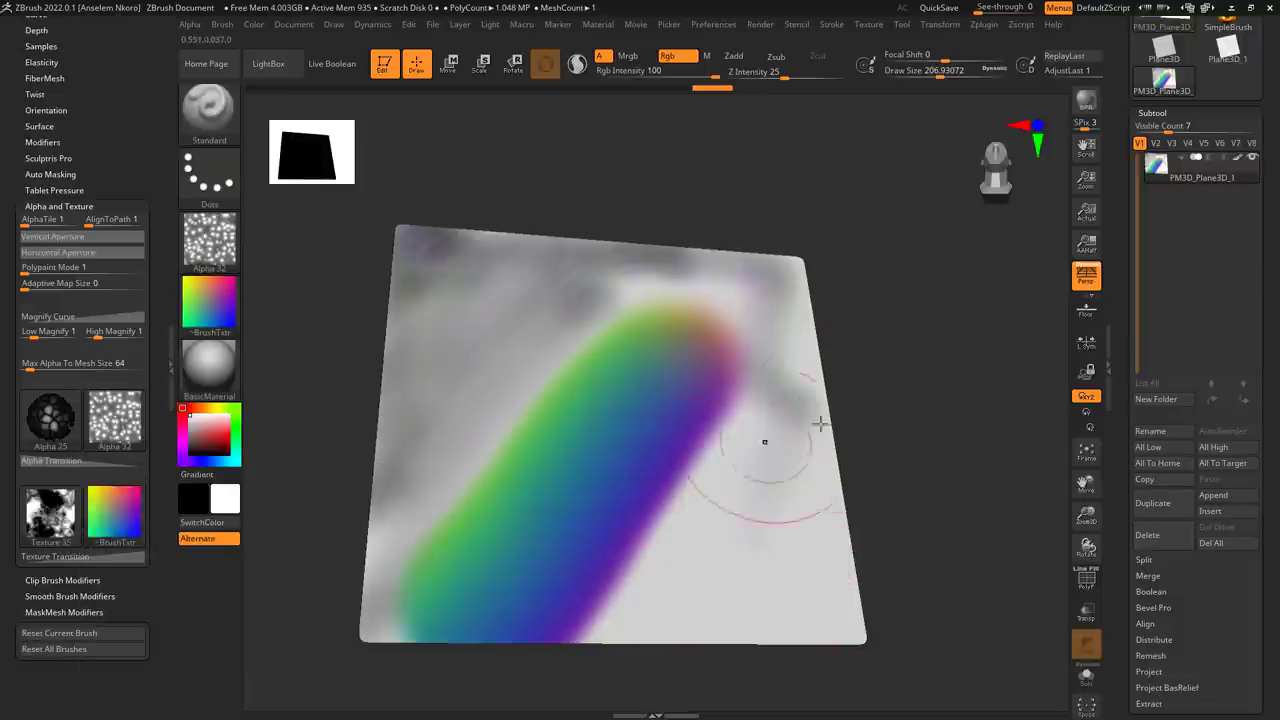
Undo the painted texture strokes on the plane, then try one stroke with the alphas and undo it too
left_click_drag(962, 429, 954, 449, "shift")
key("ctrl")
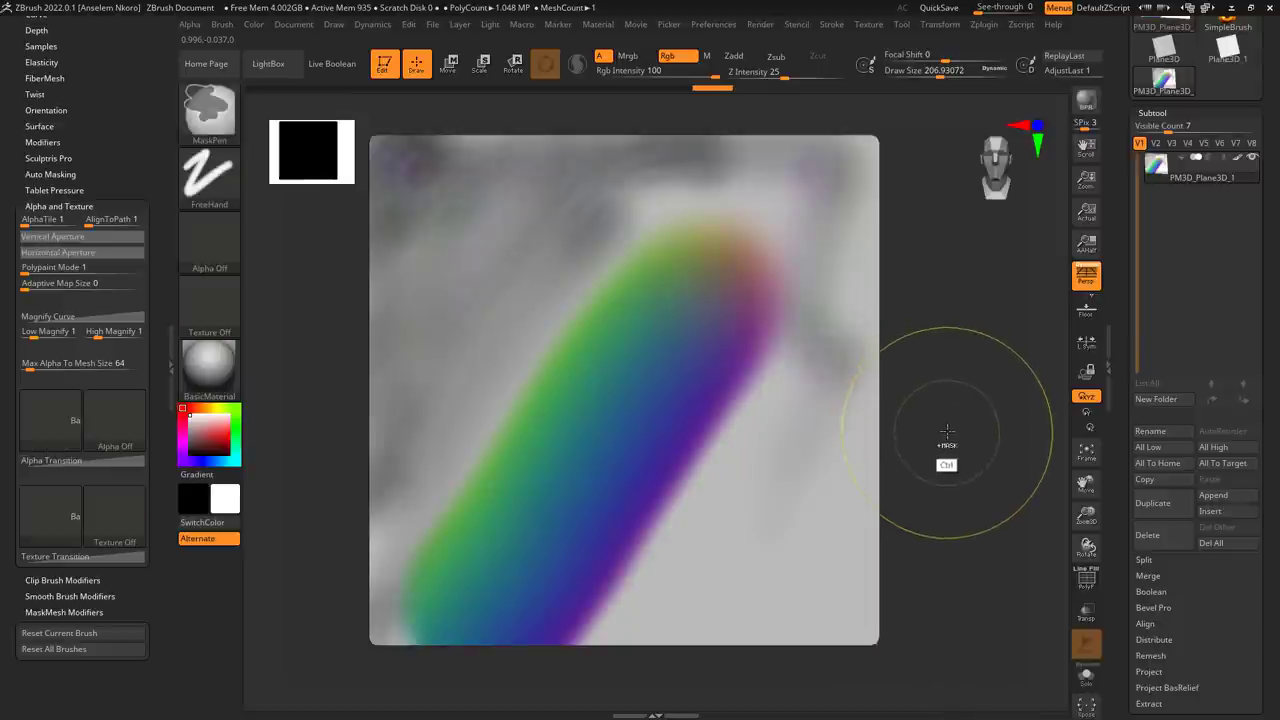
key("ctrl+z")
key("ctrl+z")
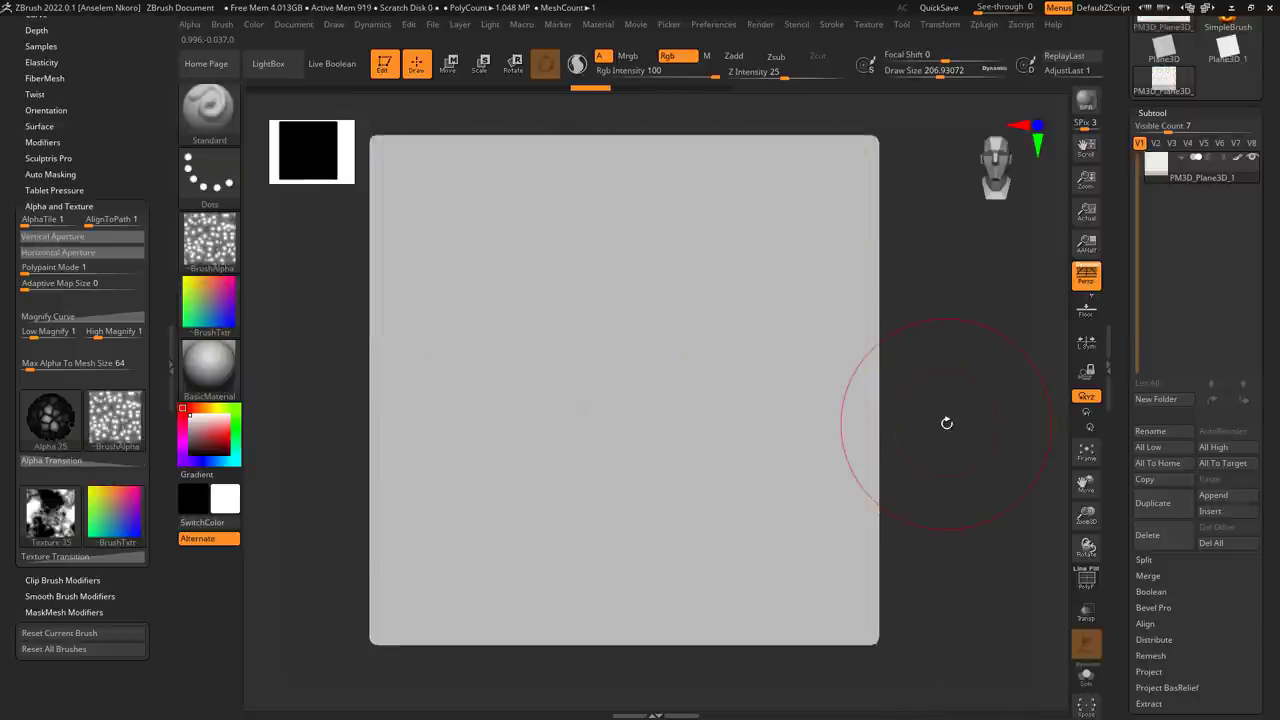
mouse_move(491, 269)
left_mouse_down()
mouse_move(489, 240)
mouse_move(503, 377)
mouse_move(622, 297)
mouse_move(760, 254)
left_mouse_up()
key("ctrl+z")
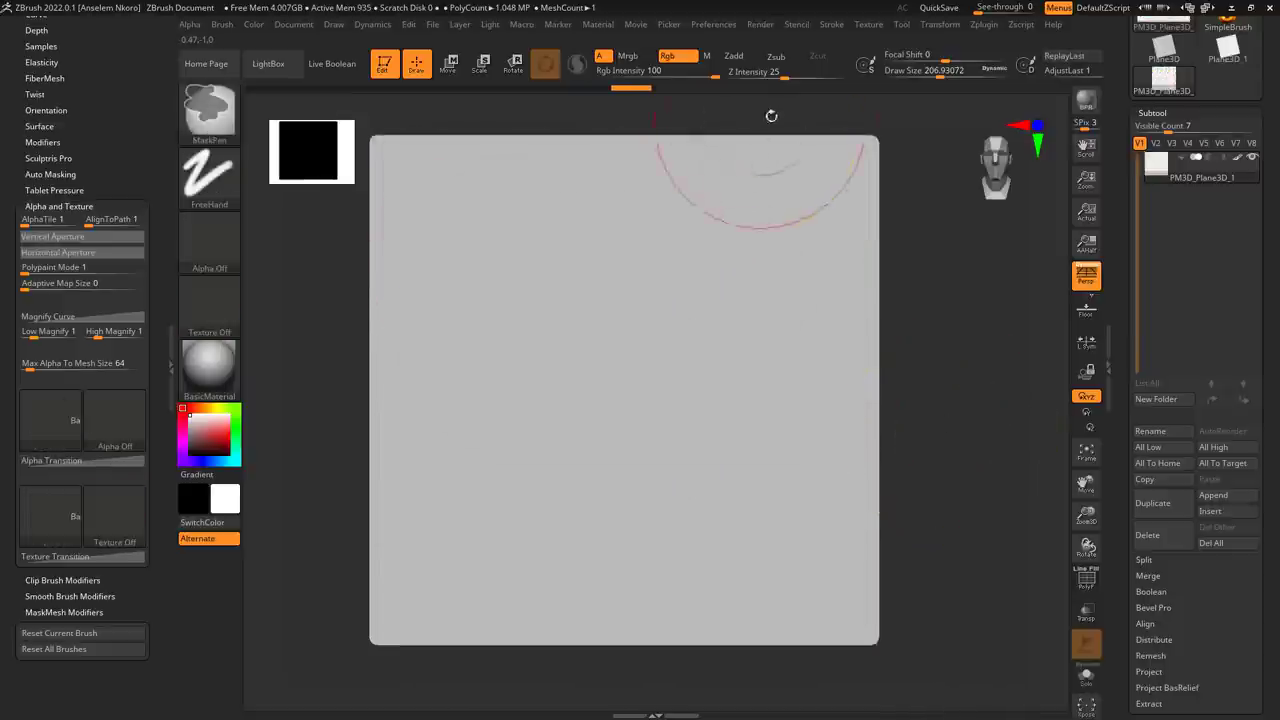
Turn Zadd back on and draw a stroke across the plane combining both alpha and texture transitions
left_click(745, 58)
left_click_drag(968, 348, 971, 283)
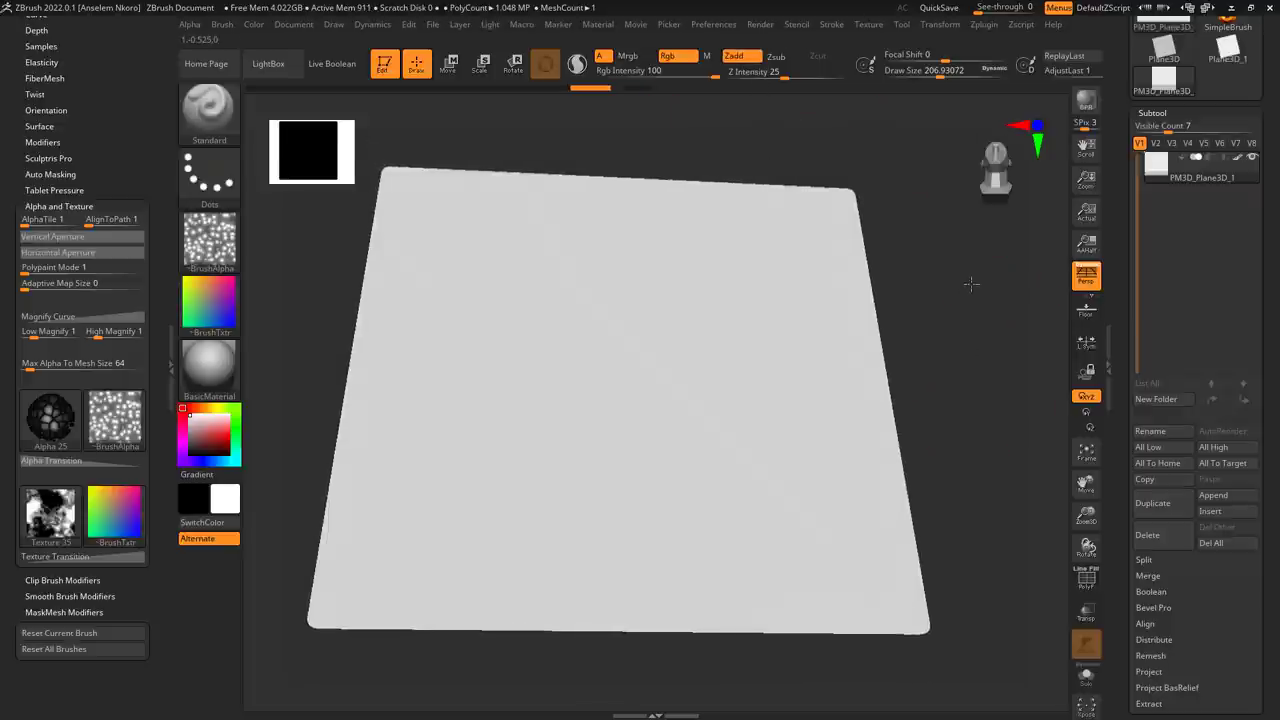
mouse_move(432, 517)
left_mouse_down()
mouse_move(430, 460)
mouse_move(480, 470)
mouse_move(560, 550)
mouse_move(604, 494)
mouse_move(763, 517)
mouse_move(843, 483)
mouse_move(825, 245)
mouse_move(660, 200)
mouse_move(440, 185)
mouse_move(386, 377)
mouse_move(390, 549)
mouse_move(614, 563)
mouse_move(750, 525)
mouse_move(743, 334)
mouse_move(509, 359)
mouse_move(551, 352)
mouse_move(542, 396)
mouse_move(515, 287)
mouse_move(808, 483)
mouse_move(897, 609)
mouse_move(880, 370)
mouse_move(810, 185)
mouse_move(517, 176)
mouse_move(380, 240)
mouse_move(360, 470)
mouse_move(520, 570)
mouse_move(768, 497)
left_mouse_up()
left_click_drag(973, 346, 905, 180)
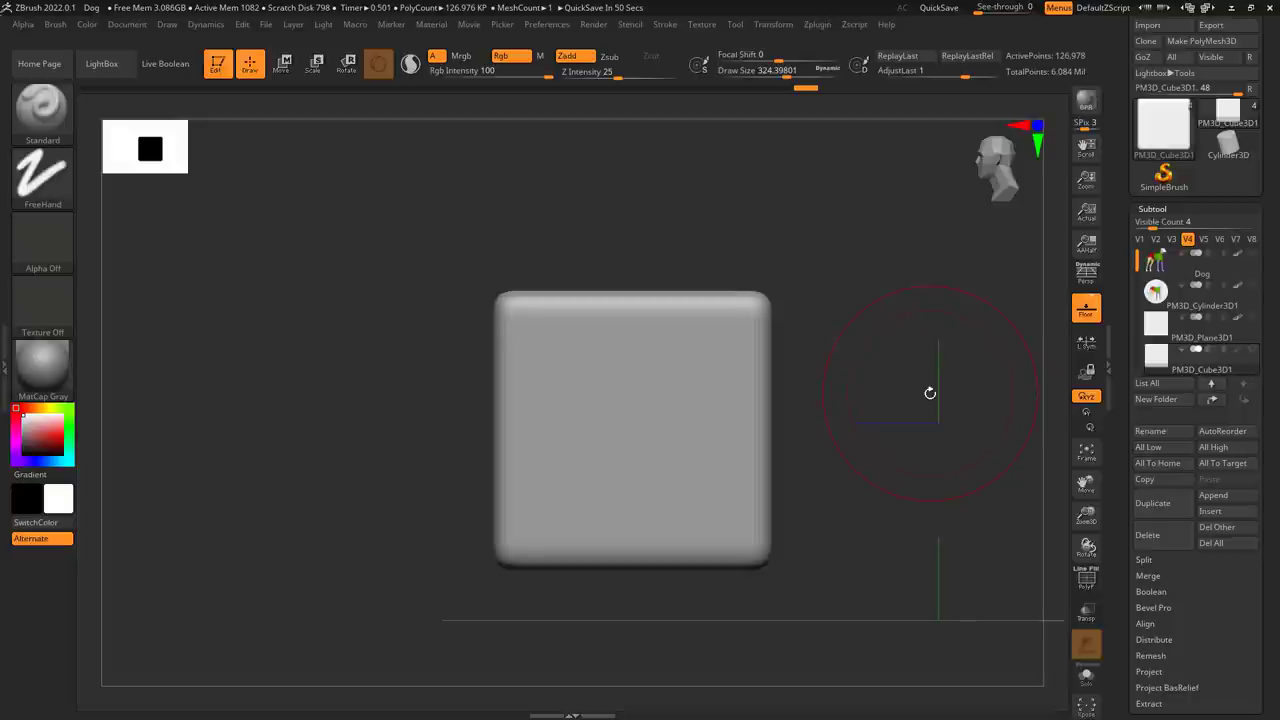
Choose the KnifeRect brush and cut a rectangular notch out of the cube's upper-right corner
key("ctrl+shift")
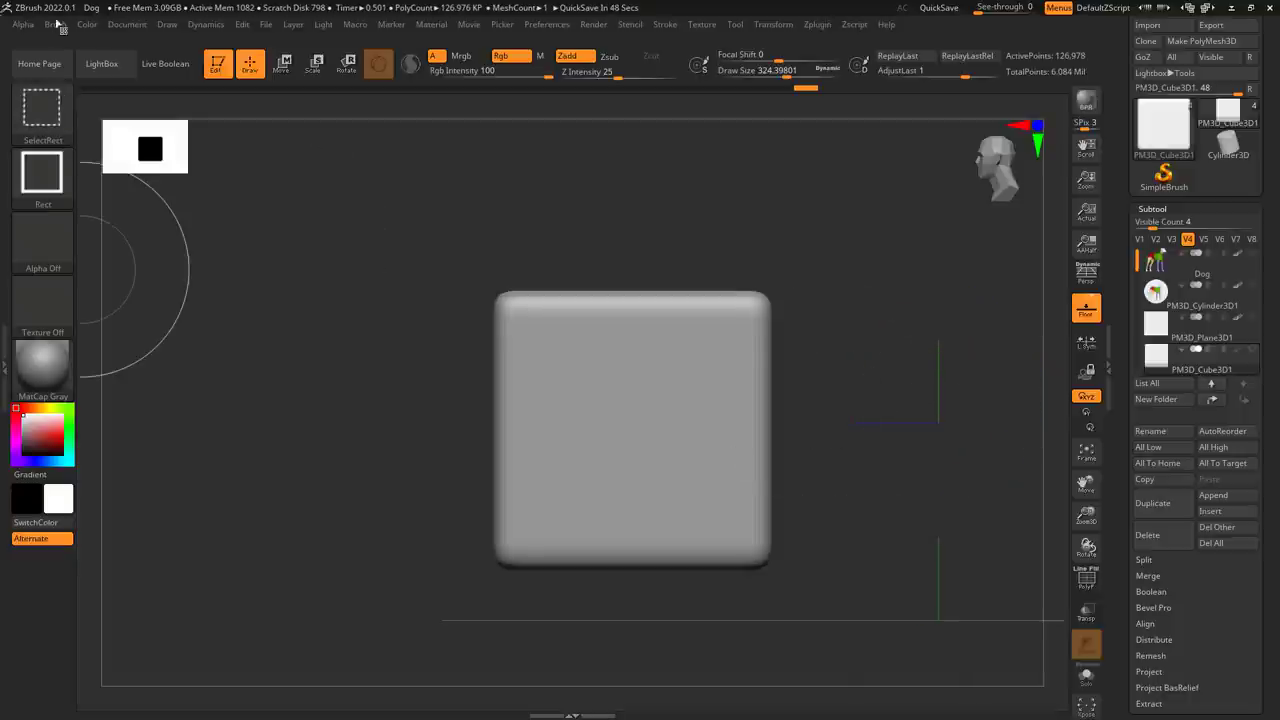
key("b")
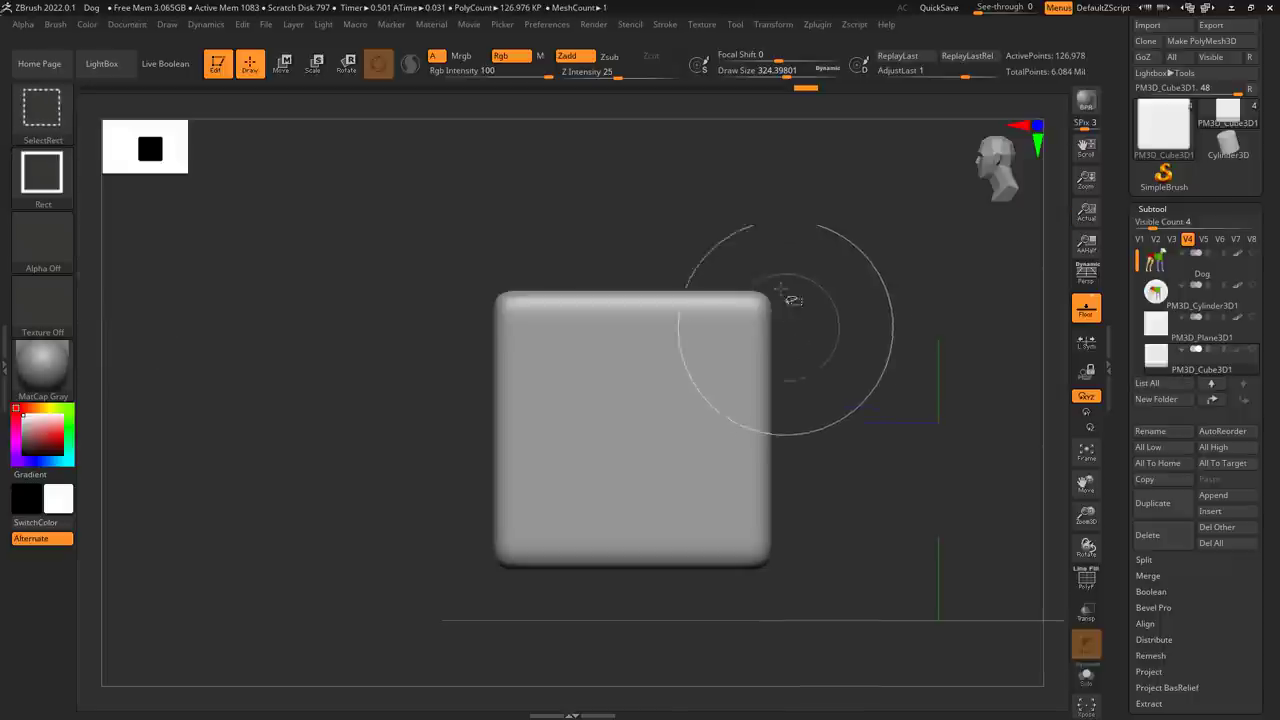
key("b")
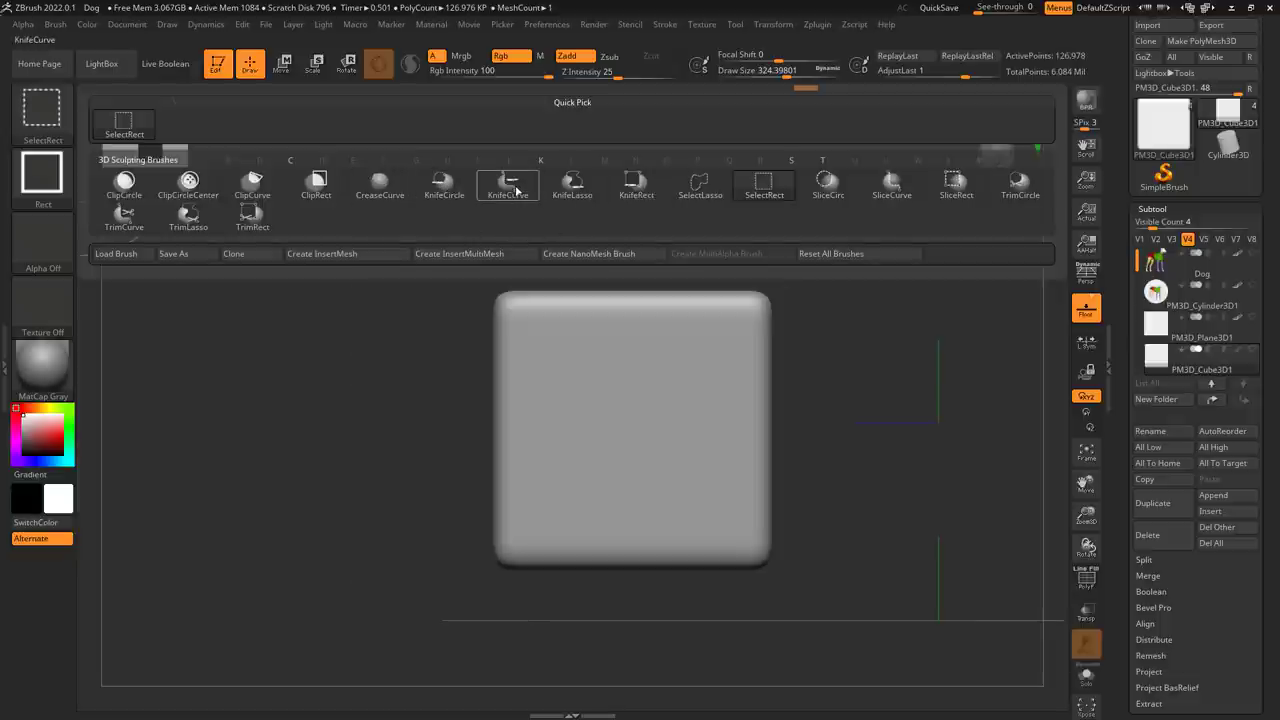
mouse_move(514, 190)
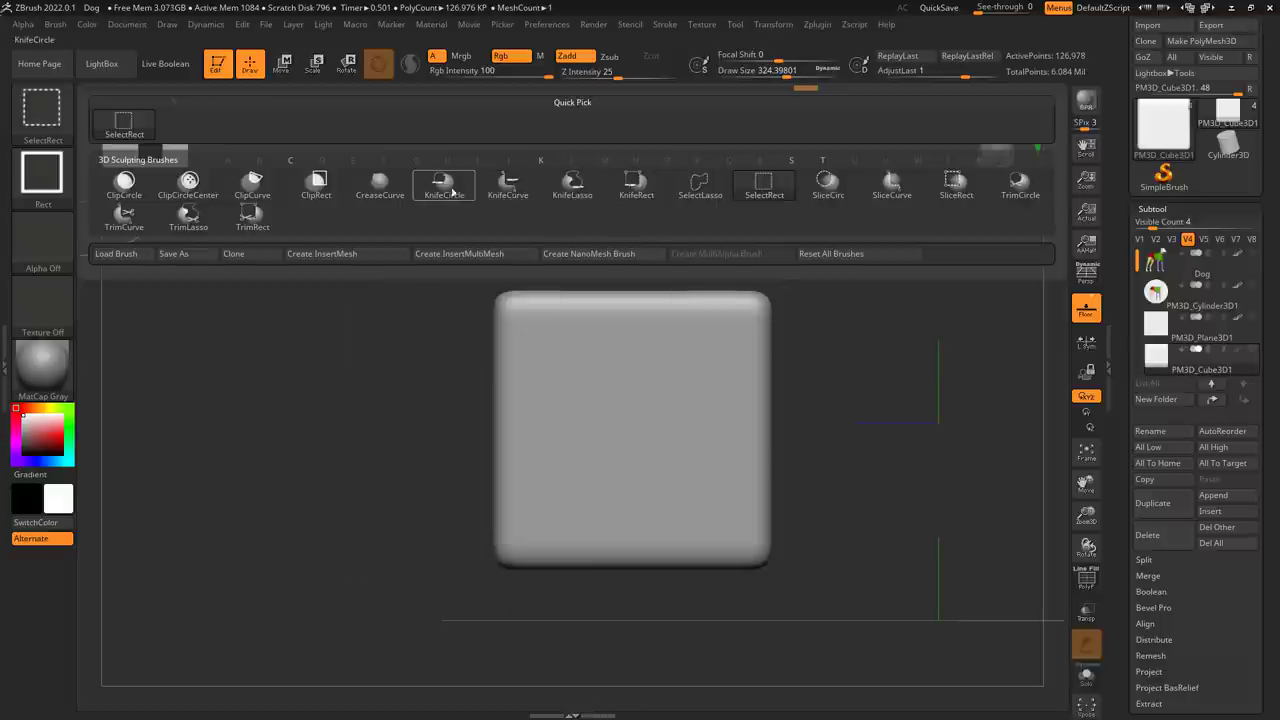
mouse_move(458, 196)
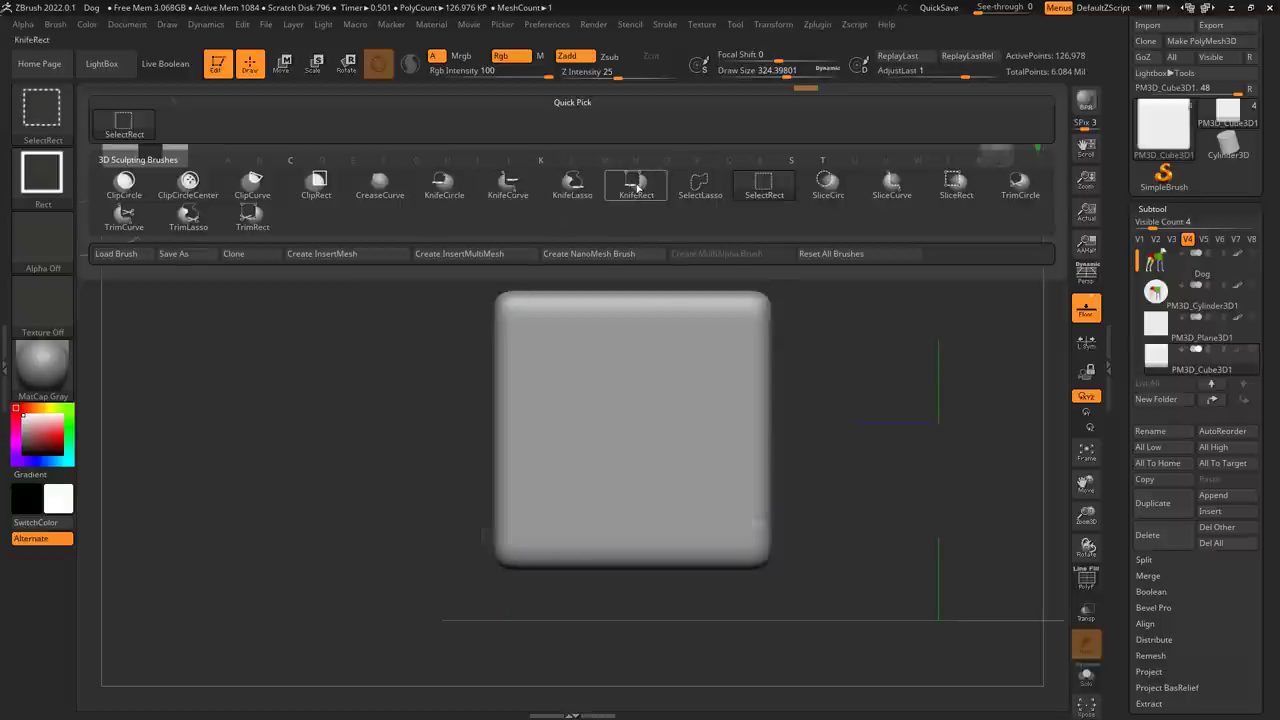
left_click(627, 195)
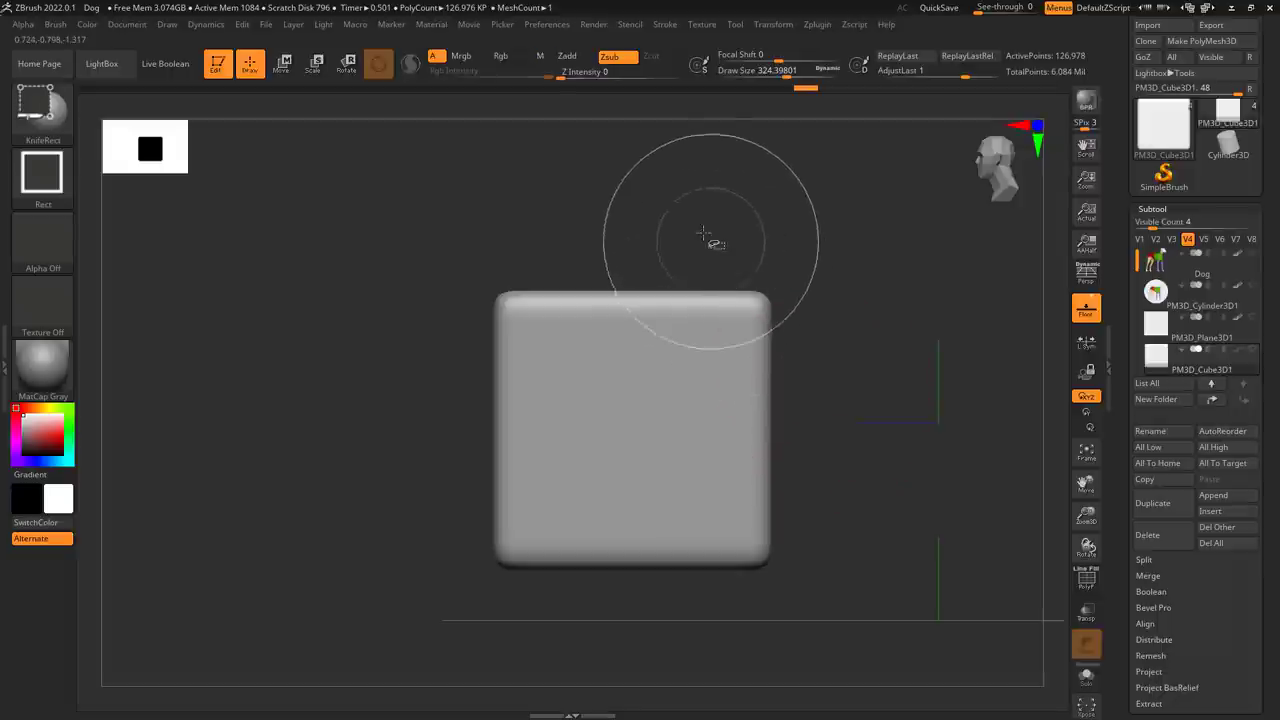
mouse_move(684, 236)
left_mouse_down()
mouse_move(774, 438)
mouse_move(846, 471)
mouse_move(766, 363)
mouse_move(848, 357)
left_mouse_up()
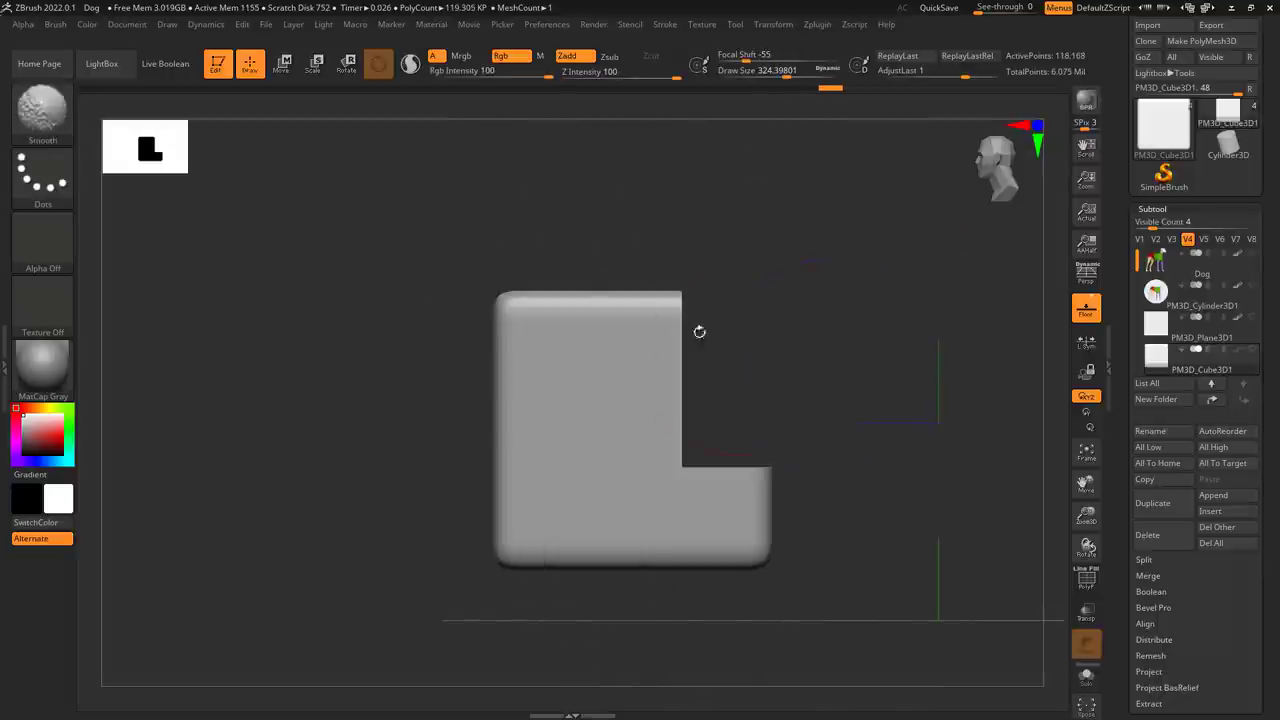
Switch the knife's stroke to Circle and cut a concave round notch out of the cube's upper-left corner
left_click(45, 183)
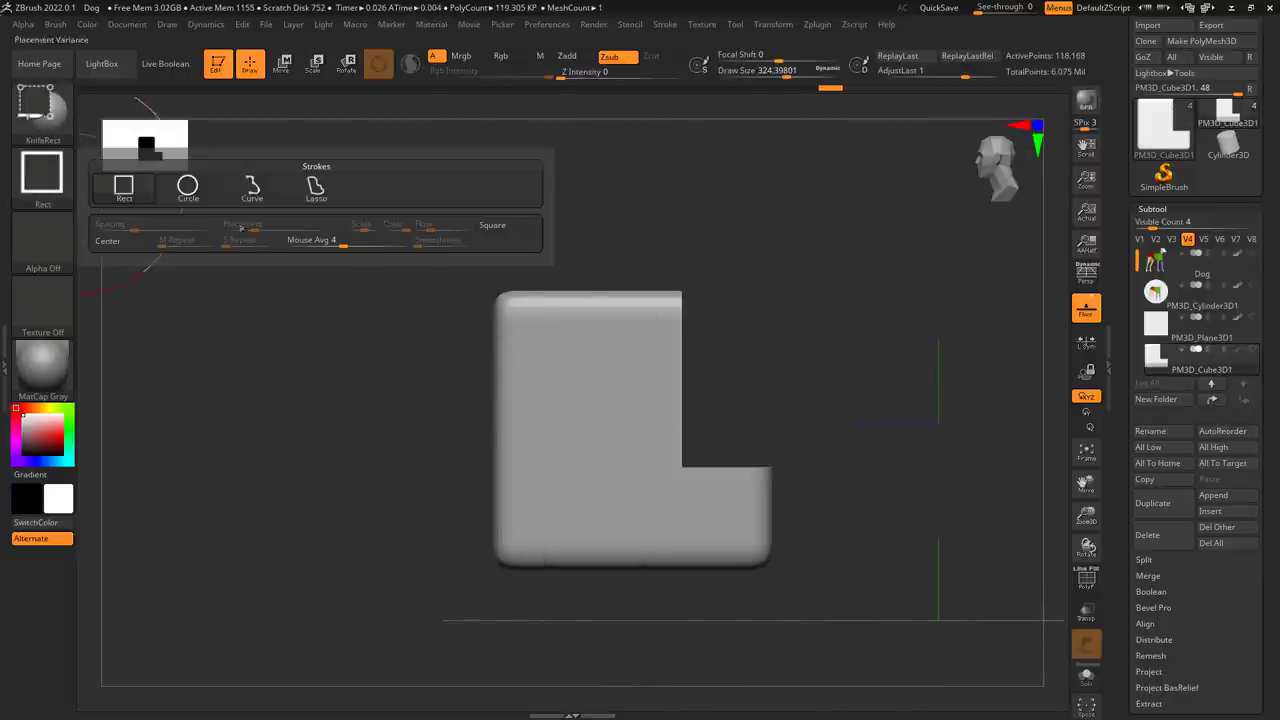
left_click(187, 188)
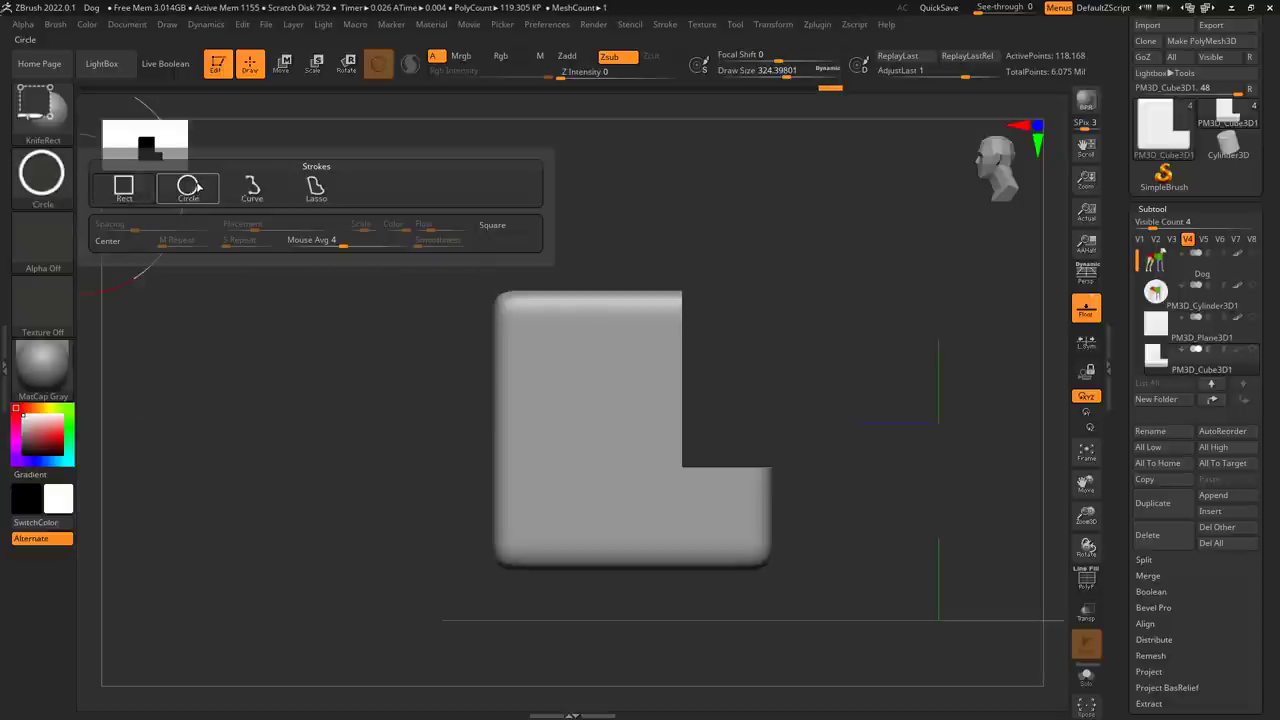
key("ctrl+shift")
mouse_move(416, 230)
left_mouse_down("ctrl+shift")
mouse_move(549, 397)
mouse_move(569, 377)
left_mouse_up("ctrl+shift")
mouse_move(365, 399)
left_mouse_down("shift")
mouse_move(454, 447)
mouse_move(377, 447)
left_mouse_up("shift")
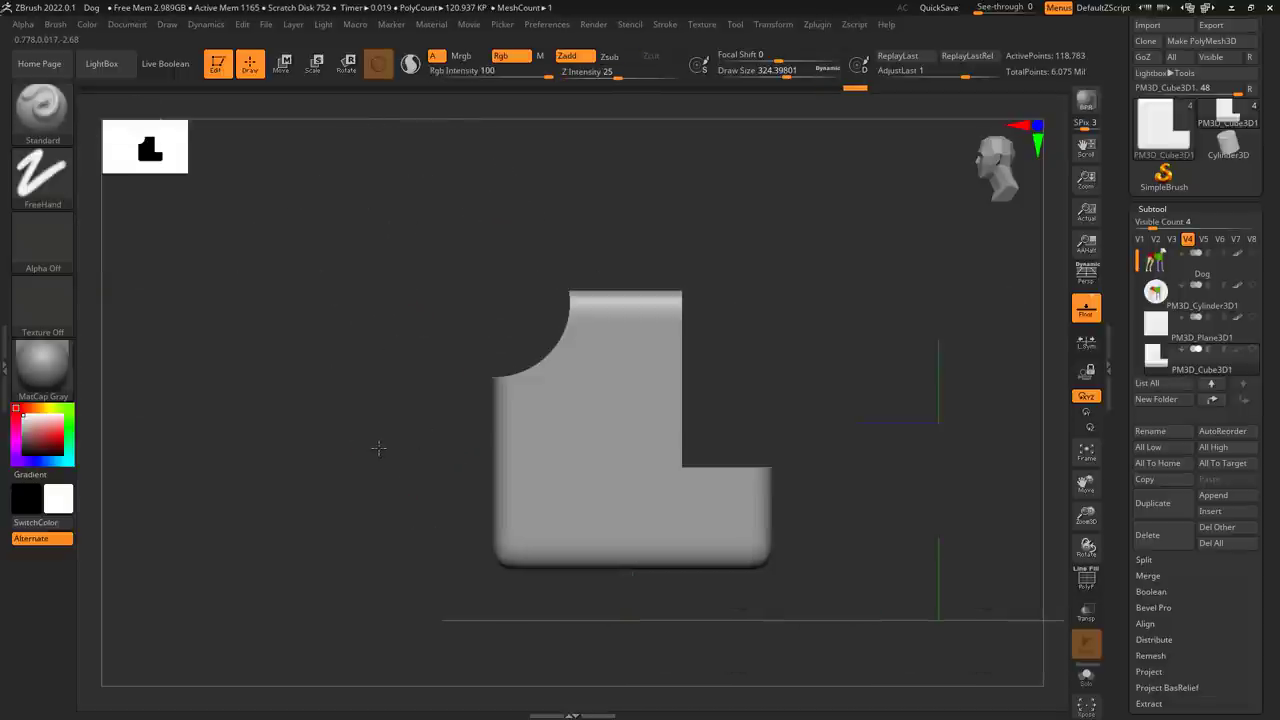
Try a circular knife cut within the cube's face, and cut a round notch out of its lower-left corner
right_click_drag(350, 484, 337, 457, "ctrl")
right_click_drag(471, 475, 300, 500, "ctrl")
left_click_drag(374, 474, 313, 444, "alt")
mouse_move(432, 372)
left_mouse_down("ctrl+shift")
mouse_move(529, 471)
mouse_move(586, 466)
mouse_move(548, 490)
mouse_move(688, 372)
mouse_move(414, 300)
left_mouse_up("ctrl+shift")
key("shift+f")
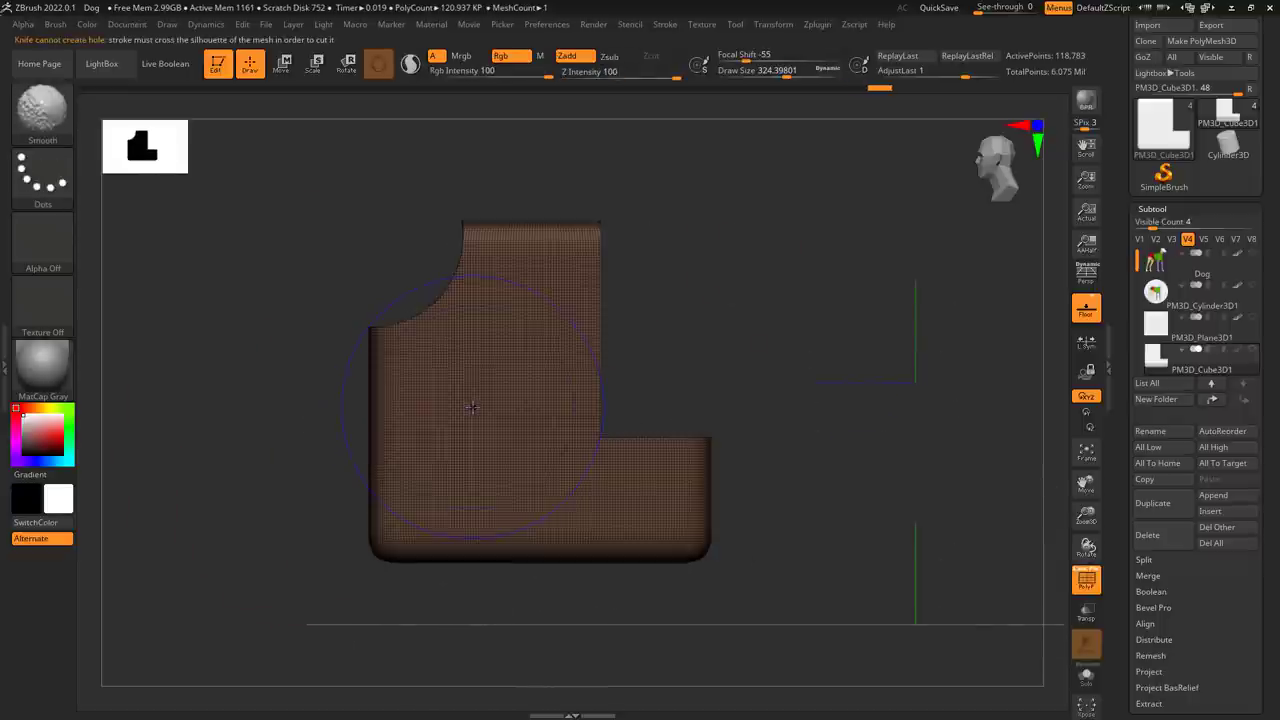
key("shift+f")
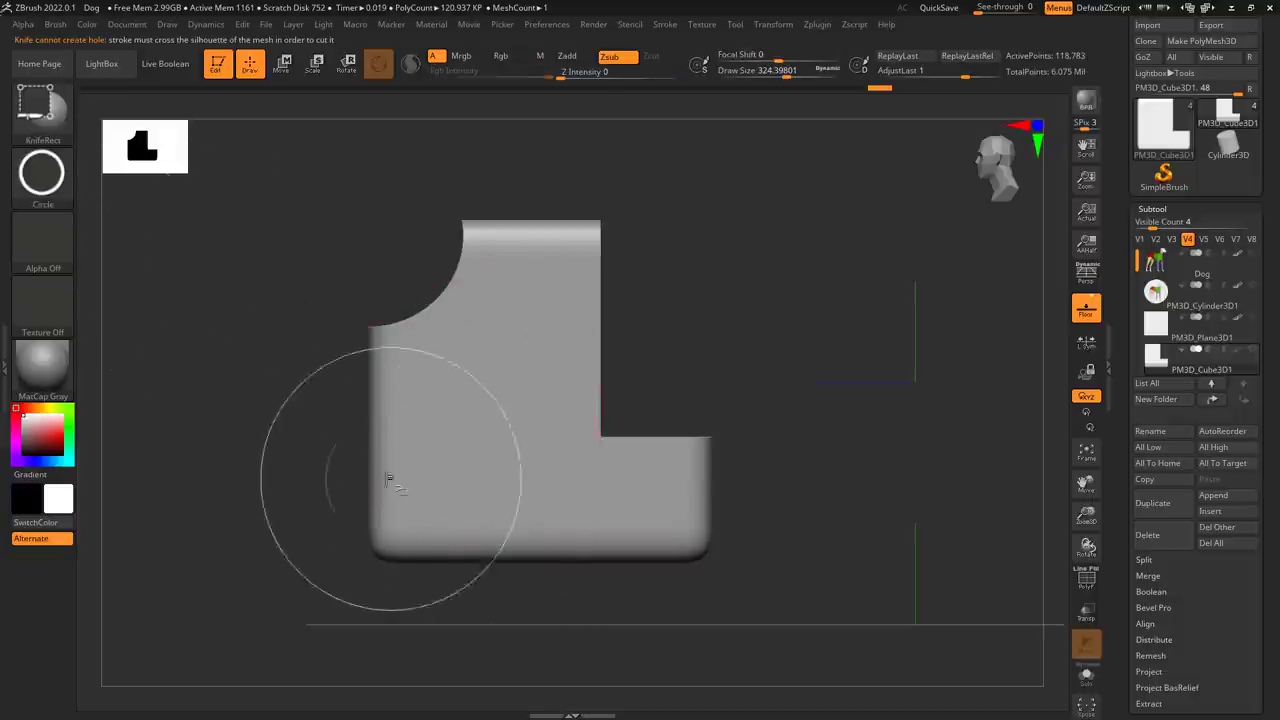
mouse_move(388, 479)
left_mouse_down("ctrl+shift")
mouse_move(286, 437)
mouse_move(410, 642)
mouse_move(471, 606)
mouse_move(445, 604)
left_mouse_up("ctrl+shift")
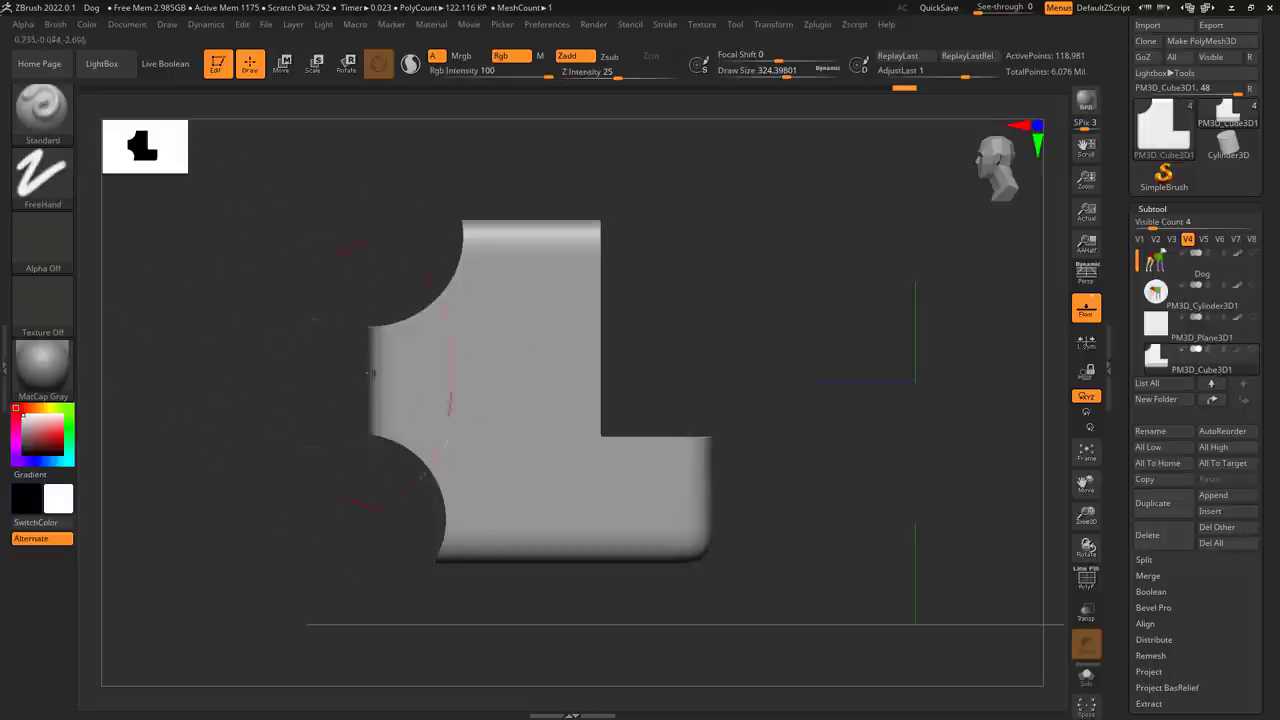
left_click_drag(756, 261, 811, 294, "shift")
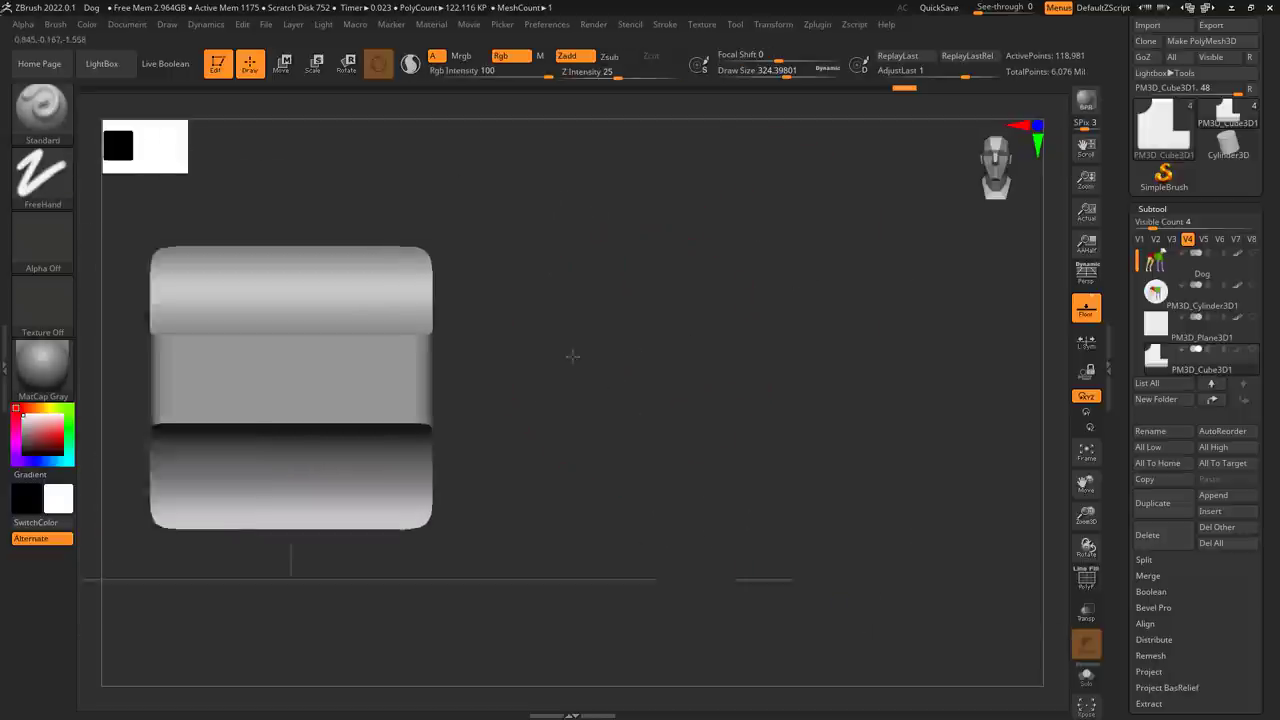
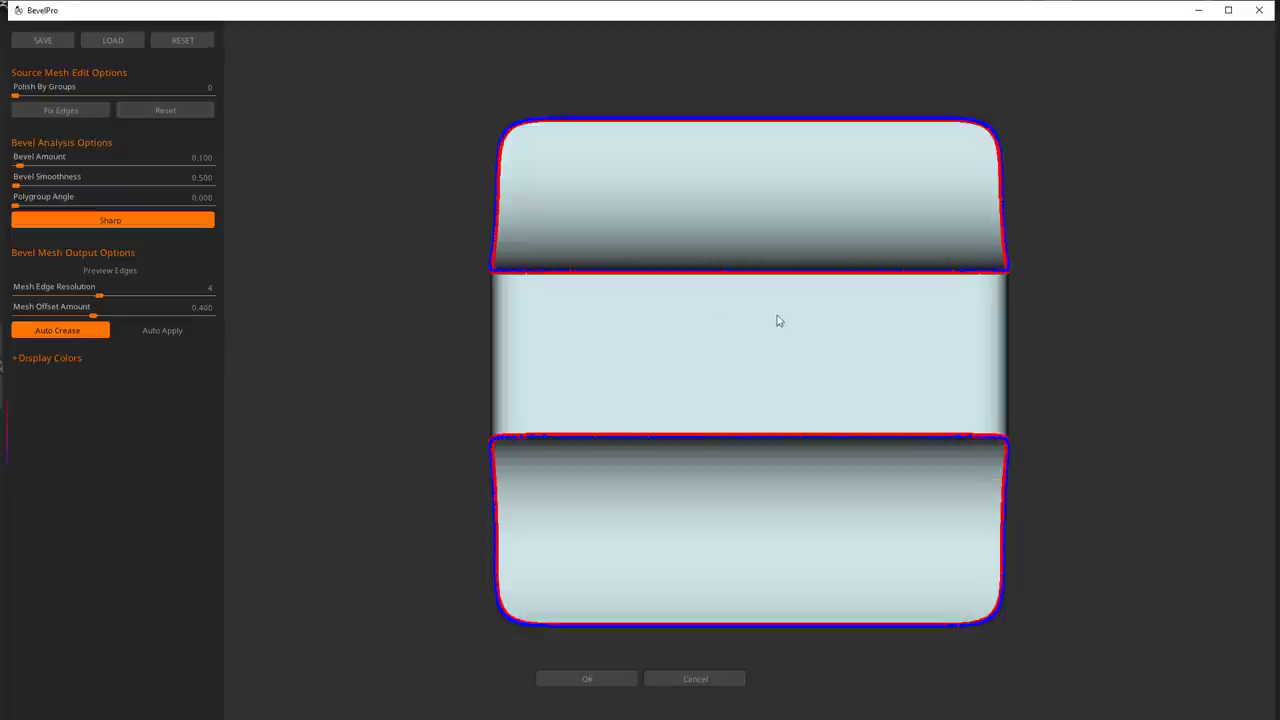
Bevel the cube's cut edges in BevelPro with Bevel Amount 0.803 and Bevel Smoothness 31.523
left_click_drag(422, 328, 546, 354)
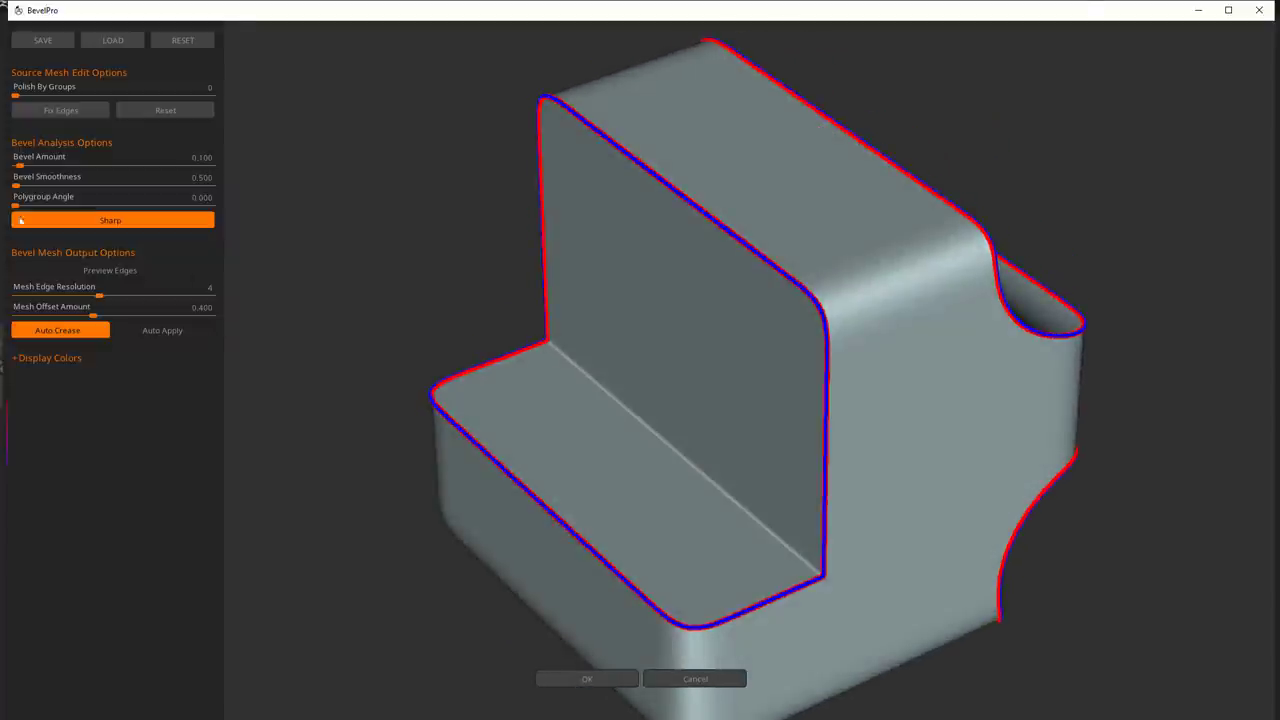
left_click_drag(20, 166, 58, 175)
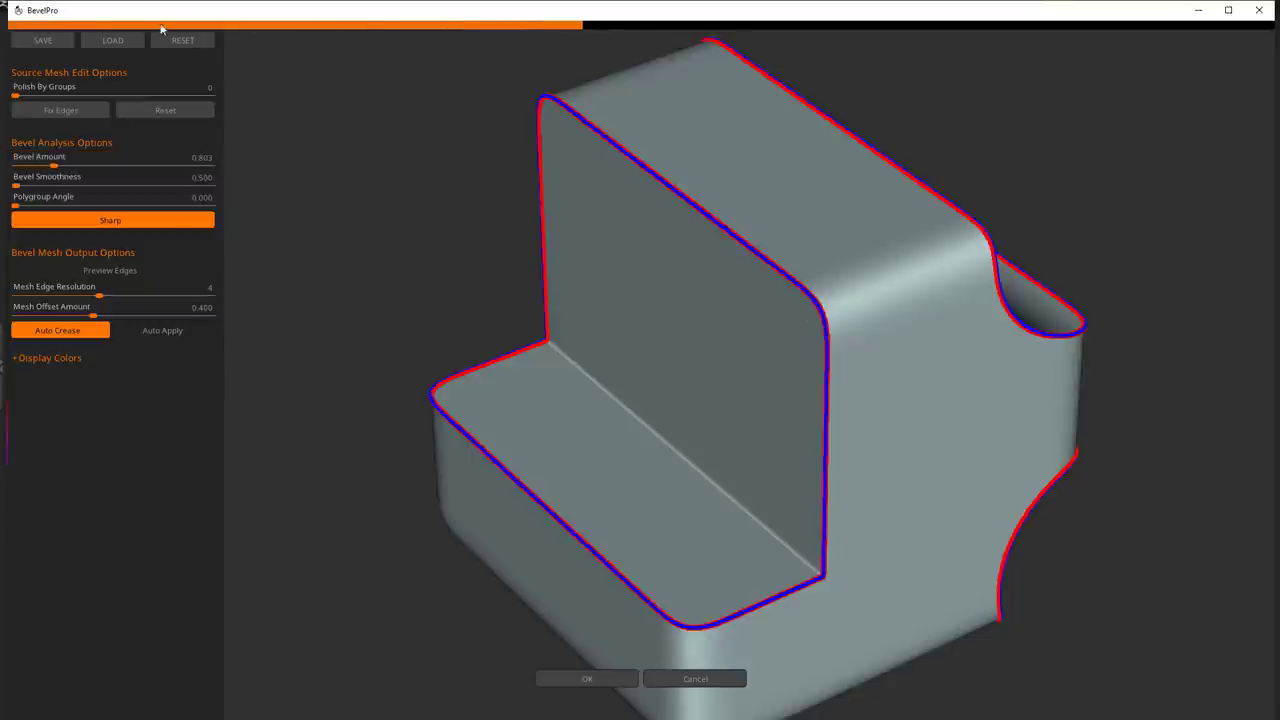
left_click_drag(1134, 206, 746, 79)
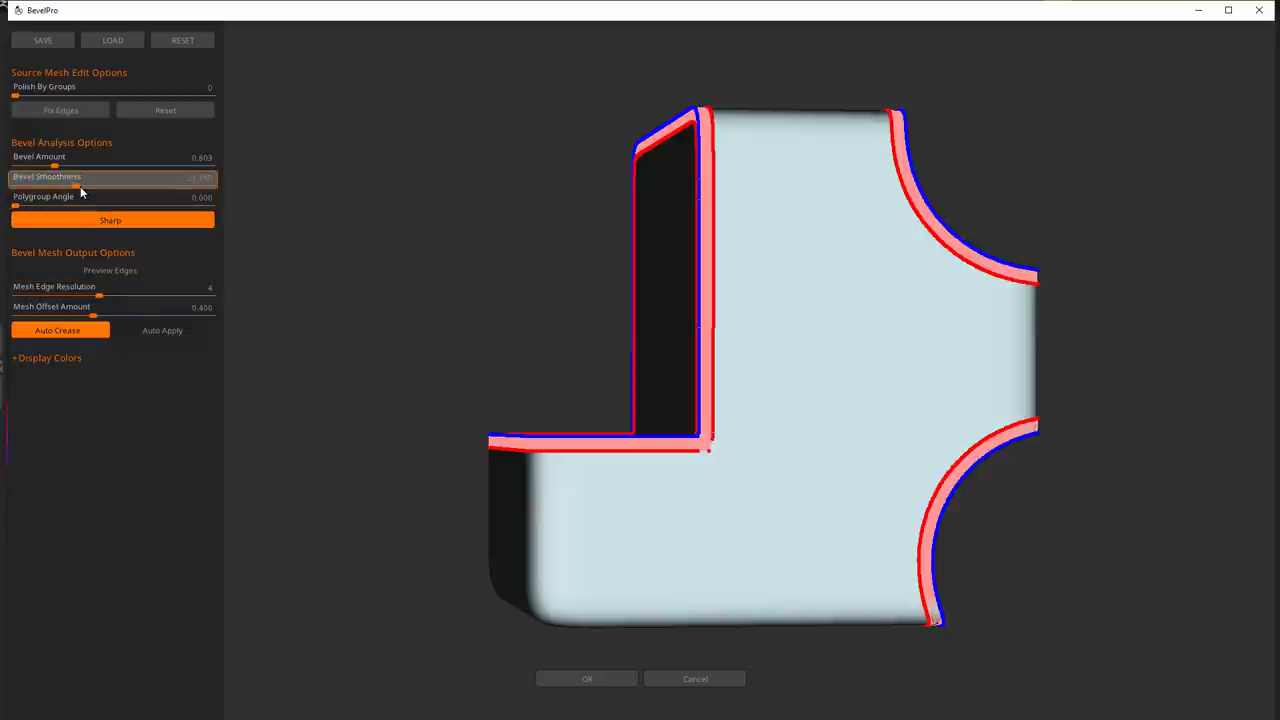
left_click_drag(351, 201, 379, 230)
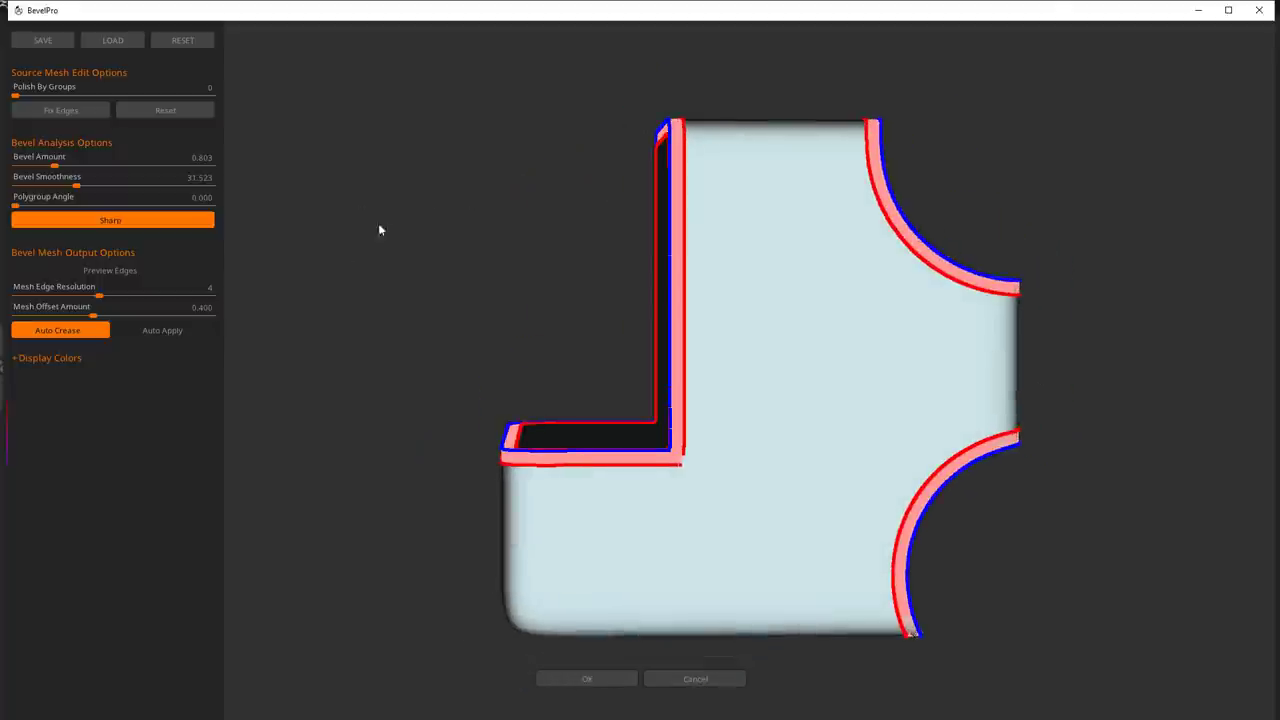
Turn on Auto Apply and accept the bevel onto the cube subtool
left_click(184, 331)
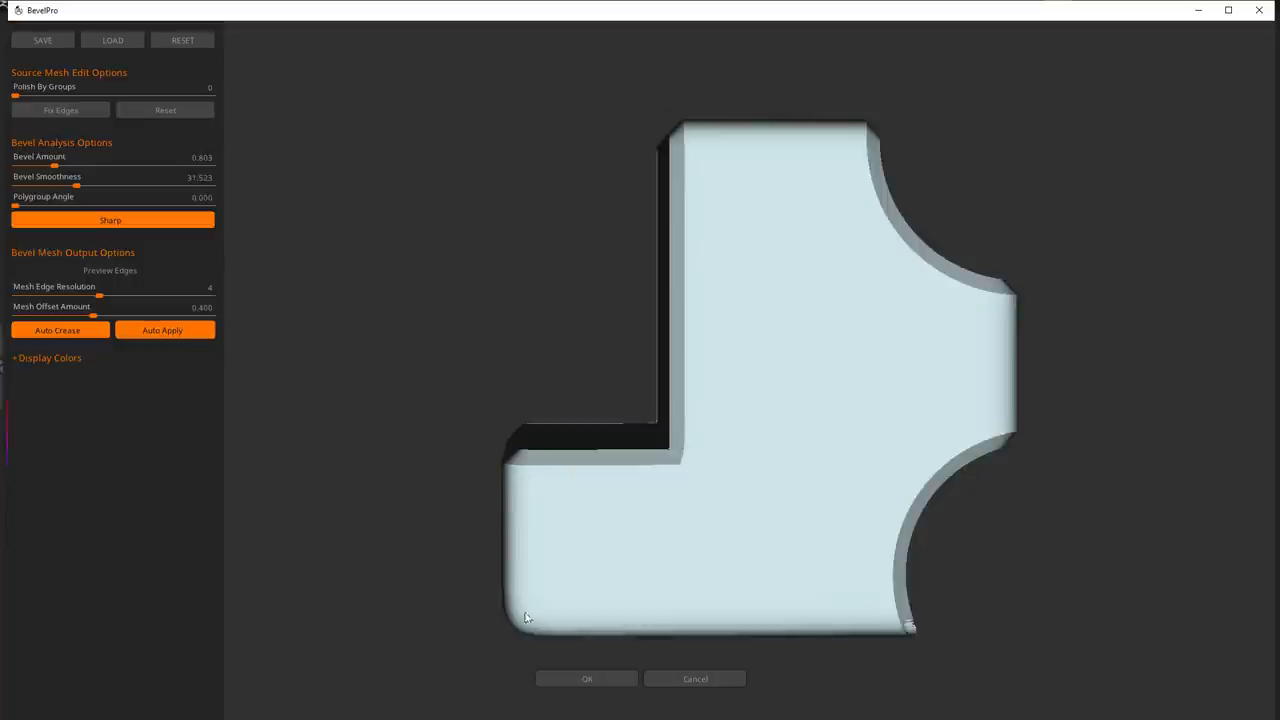
left_click(580, 680)
mouse_move(698, 324)
left_mouse_down()
mouse_move(800, 357)
mouse_move(757, 400)
mouse_move(740, 340)
mouse_move(687, 304)
mouse_move(700, 370)
mouse_move(715, 330)
mouse_move(695, 290)
mouse_move(699, 350)
mouse_move(676, 338)
left_mouse_up()
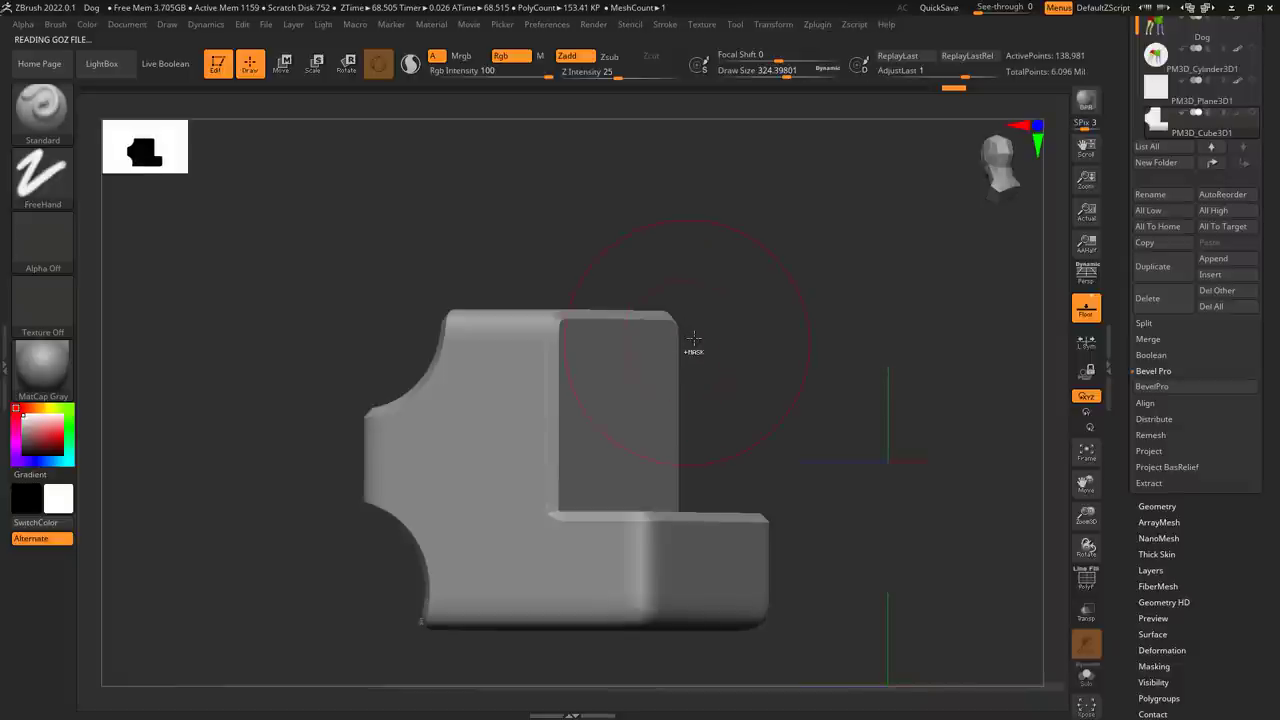
Undo the bevel on the cube and set the Subtool list's Visible Count to 7
key("ctrl+z")
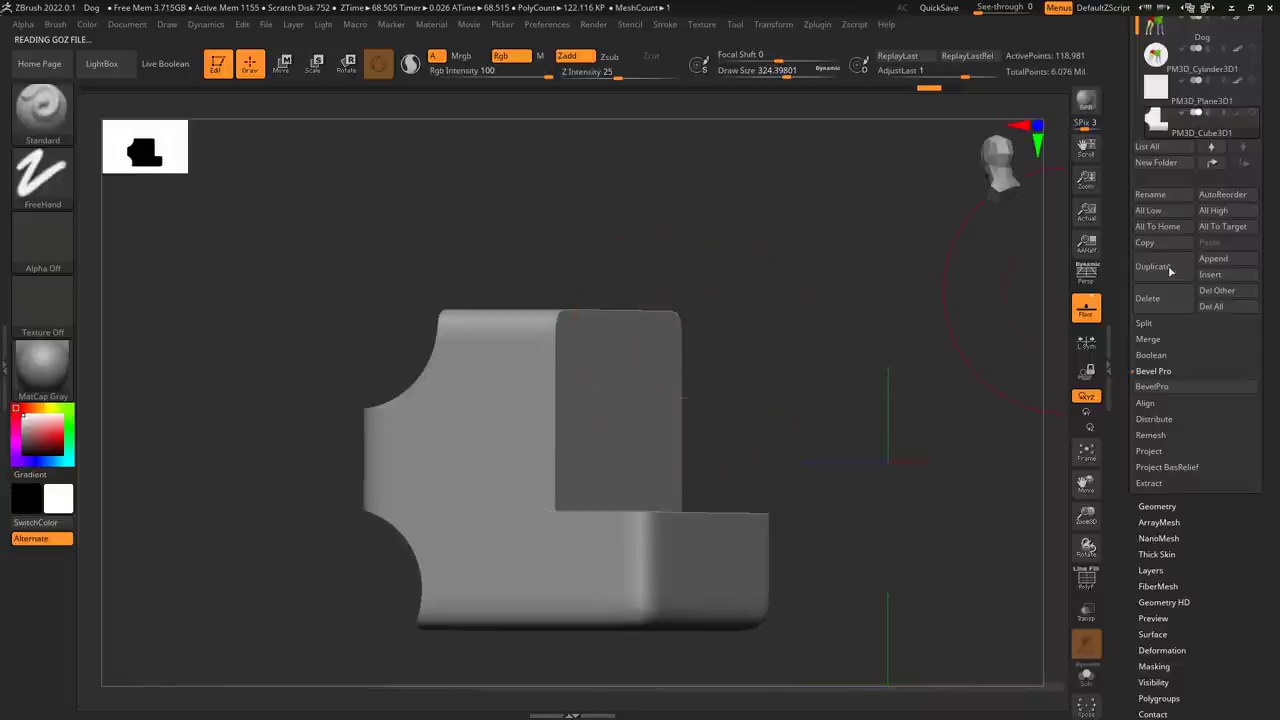
scroll(1150, 250, "up", 3)
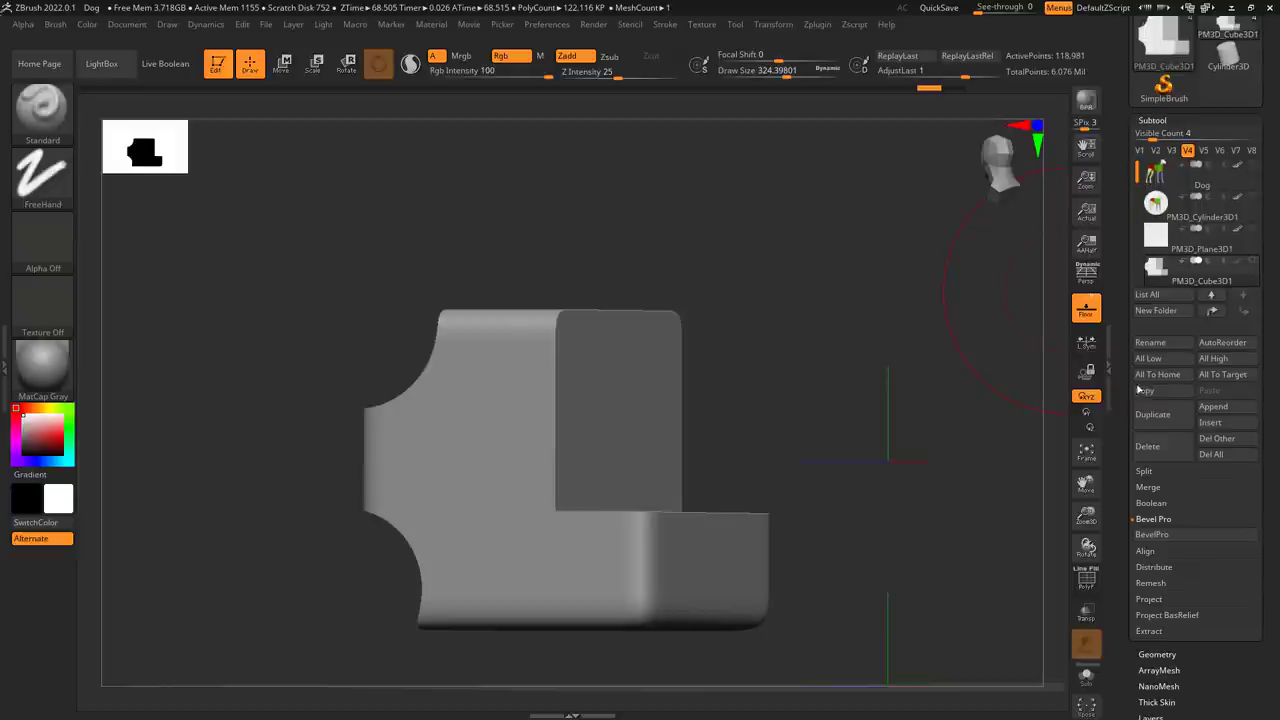
left_click_drag(1153, 127, 1162, 128)
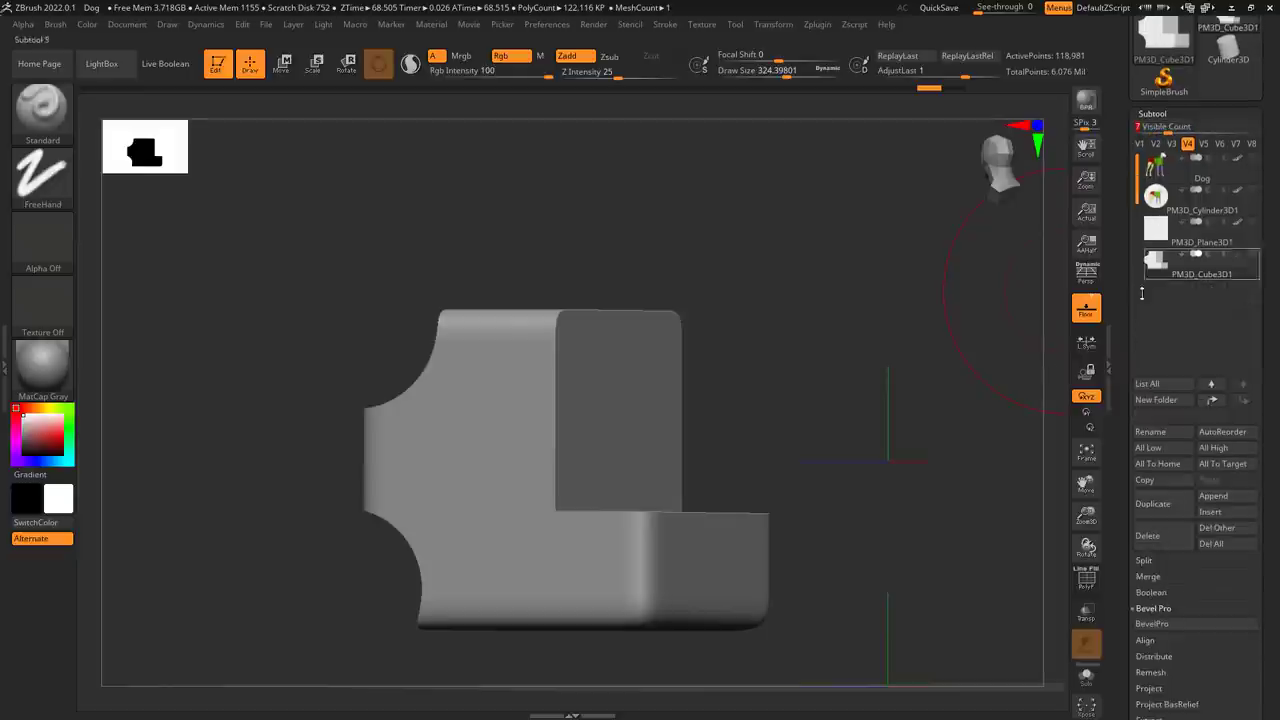
Open BevelPro for the cube subtool and turn on Preview Edges to display the bevel mesh
left_click_drag(1122, 338, 1114, 236)
left_click(1160, 383)
left_click_drag(328, 344, 461, 321)
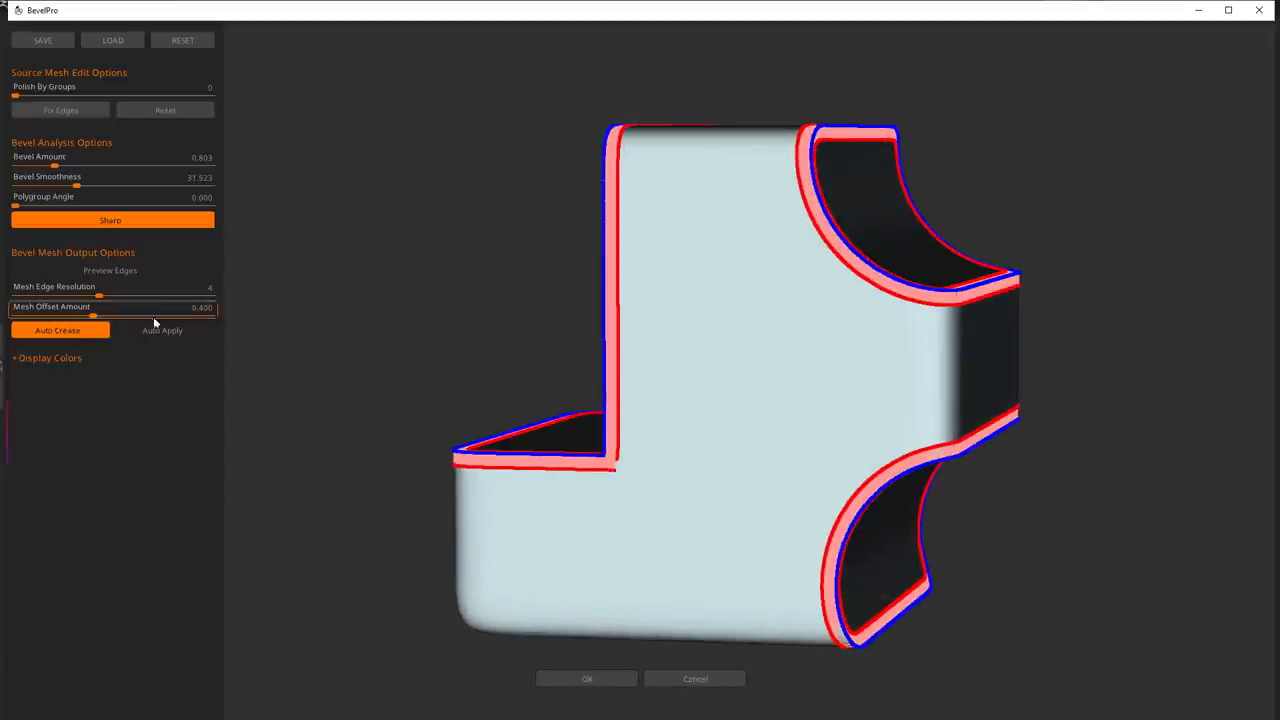
left_click(140, 272)
left_click_drag(402, 355, 586, 351)
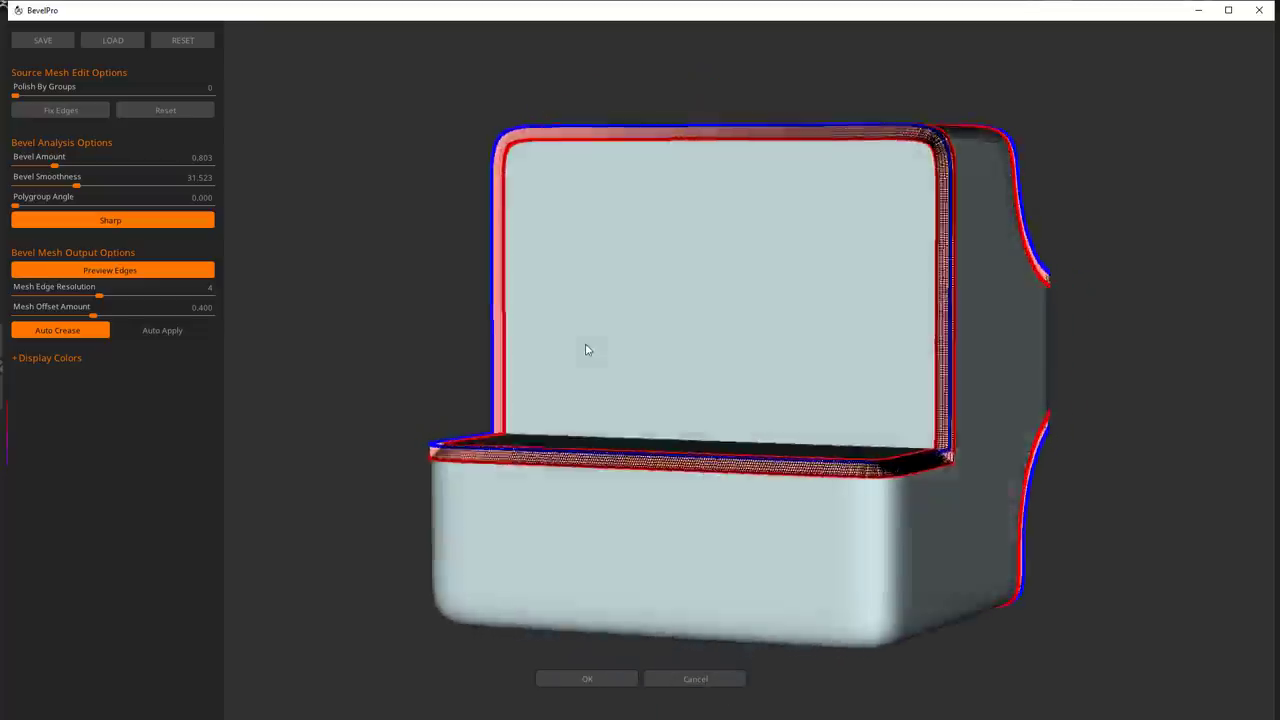
Raise the Bevel Amount to 1.719 and accept the bevel with Auto Apply off
left_click_drag(57, 166, 99, 168)
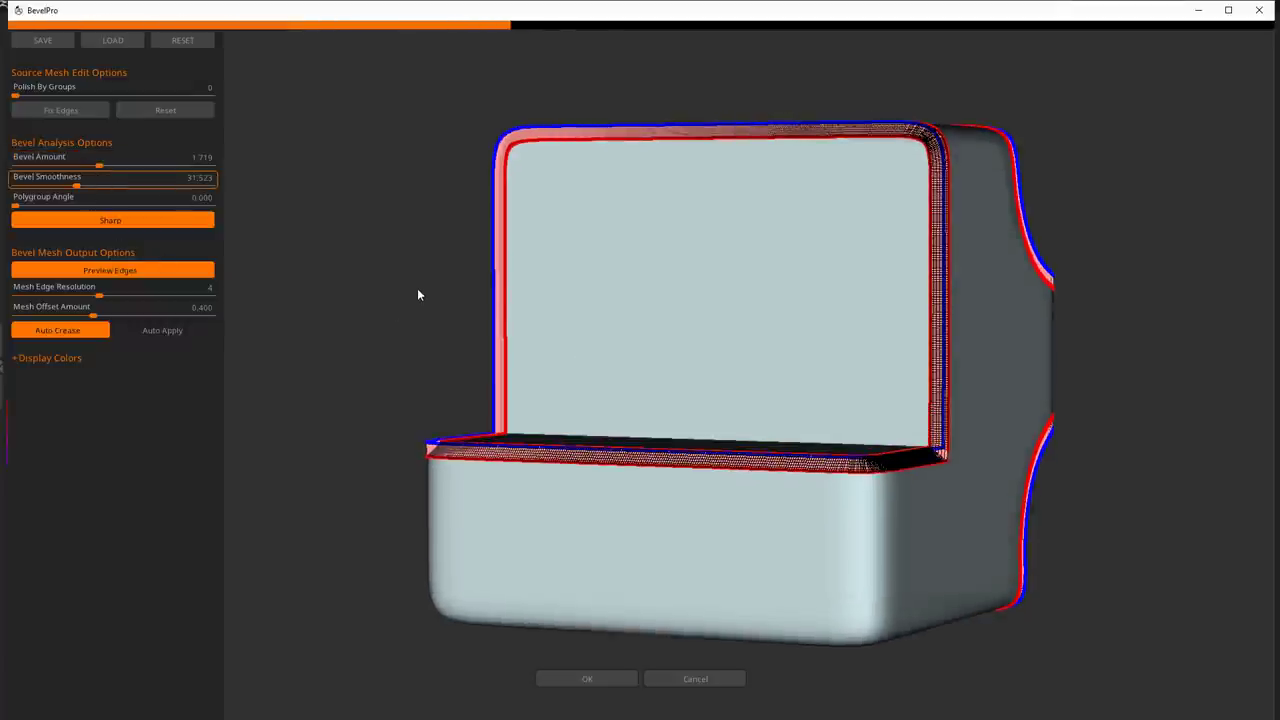
left_click_drag(417, 289, 304, 327)
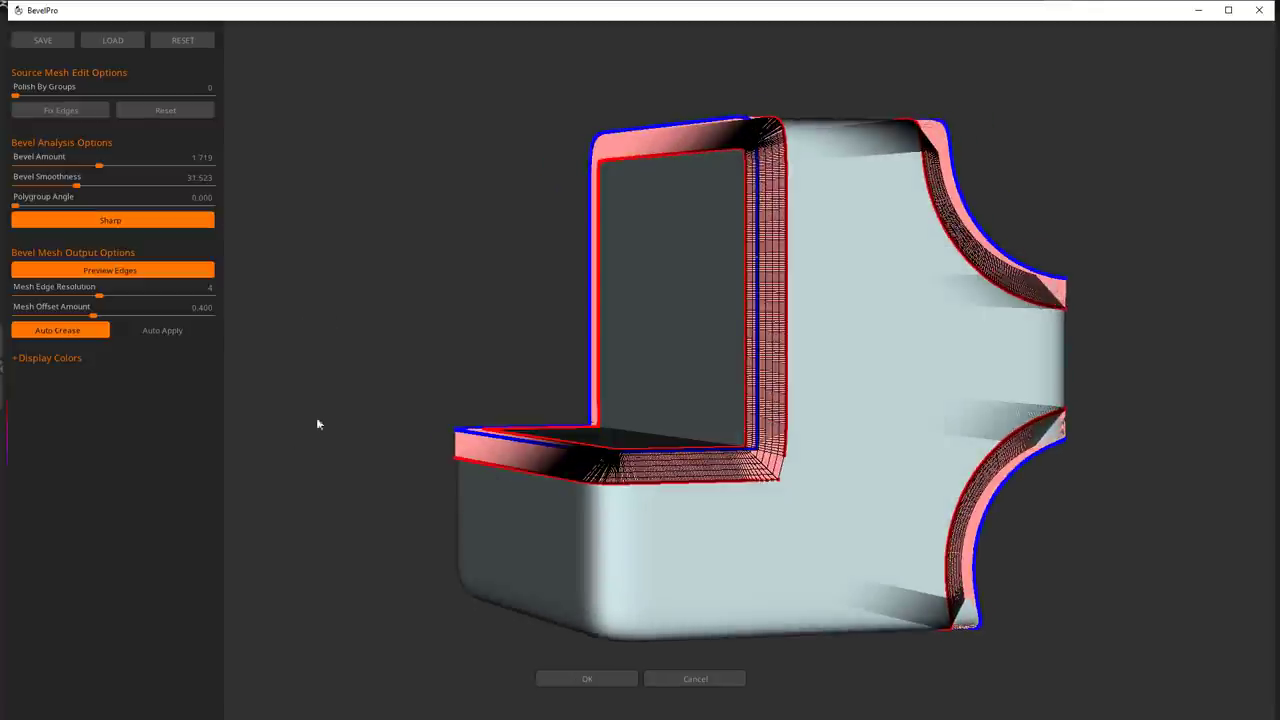
left_click(585, 679)
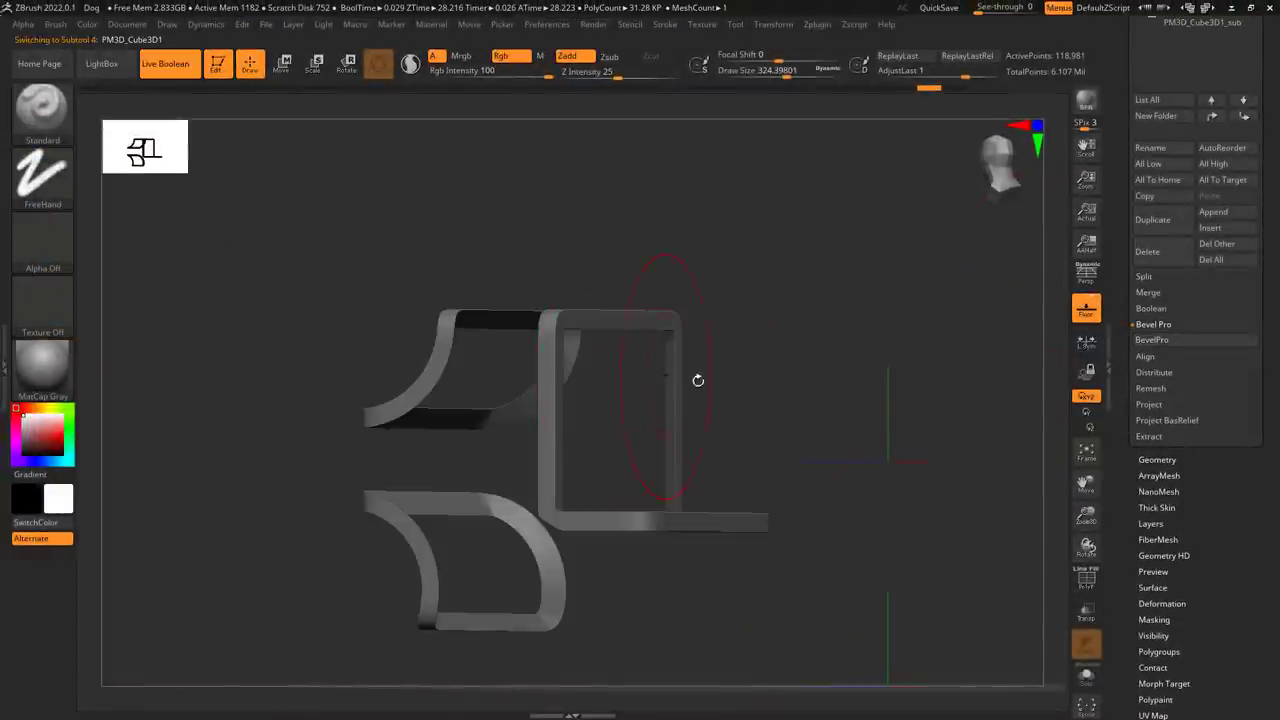
Examine the generated bevel subtool and its Live Boolean subtraction from the cube
left_click_drag(1128, 200, 1137, 348)
left_click_drag(742, 523, 914, 377)
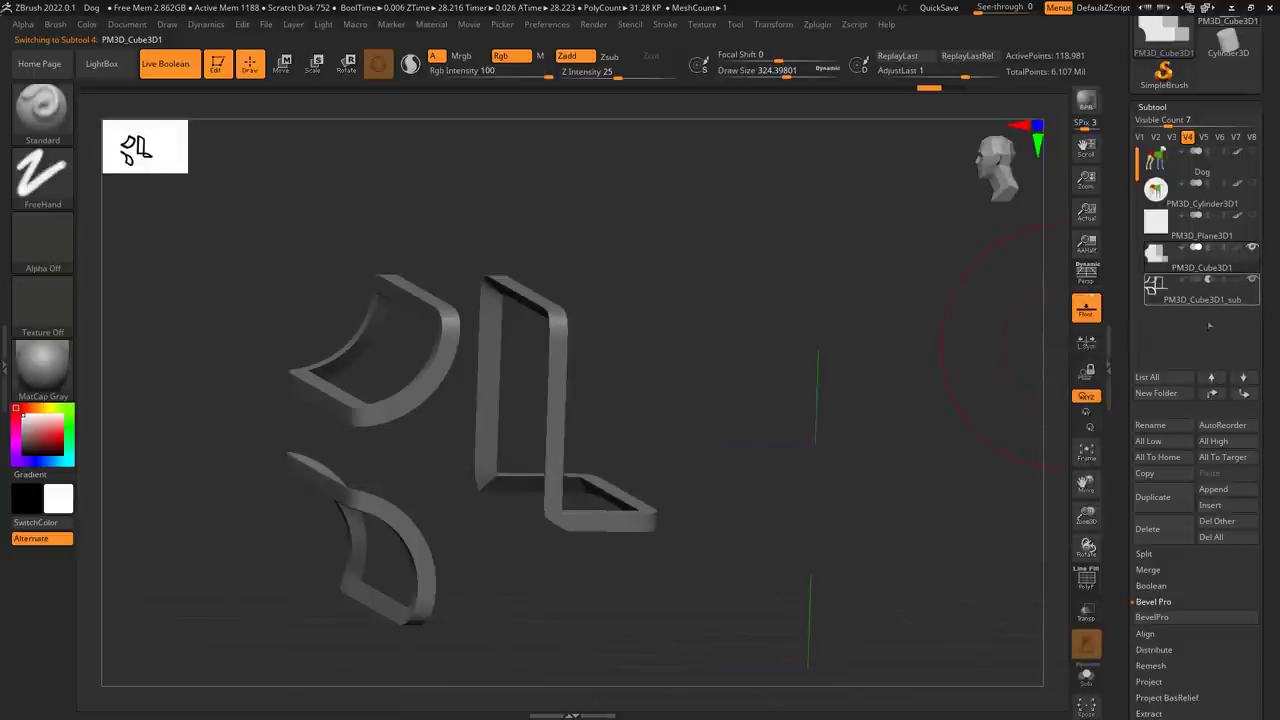
left_click(1207, 298)
left_click_drag(691, 420, 803, 388)
left_click(1192, 258)
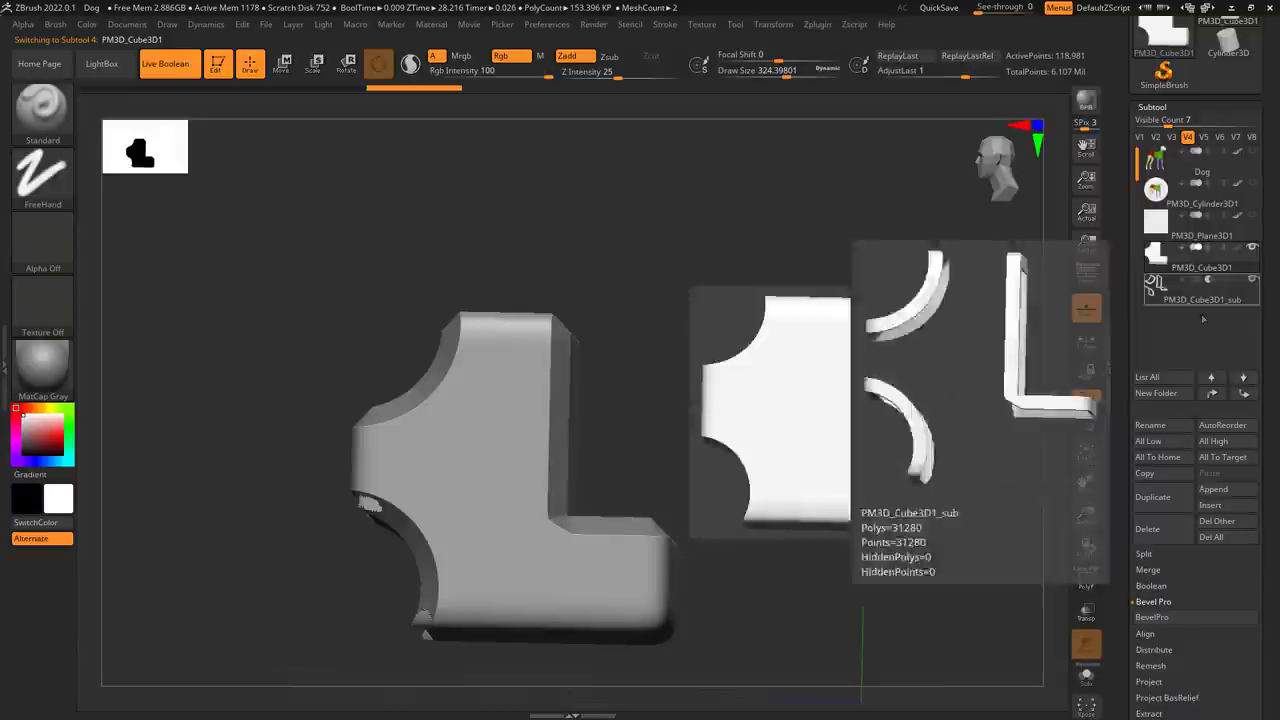
Hide and show the PM3D_Cube3D1_sub subtool again to compare the cube with and without the bevel, checking the notch edges
left_click(1200, 296)
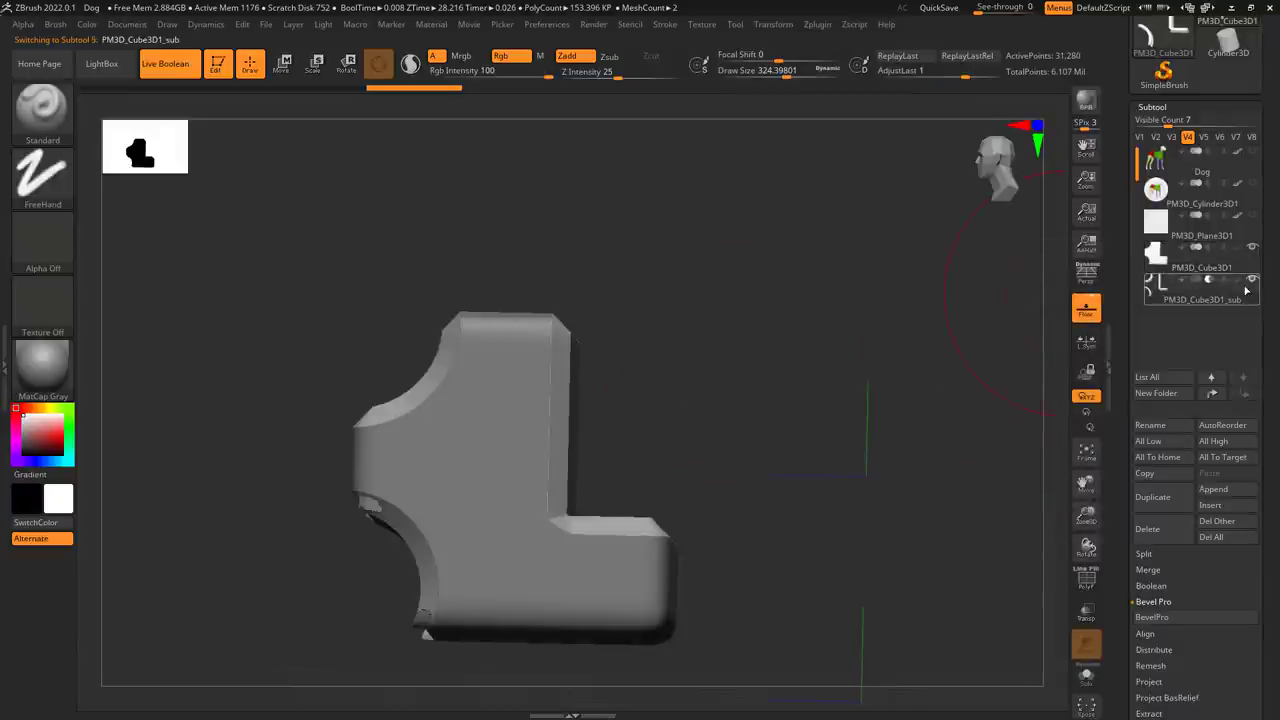
left_click(1205, 262)
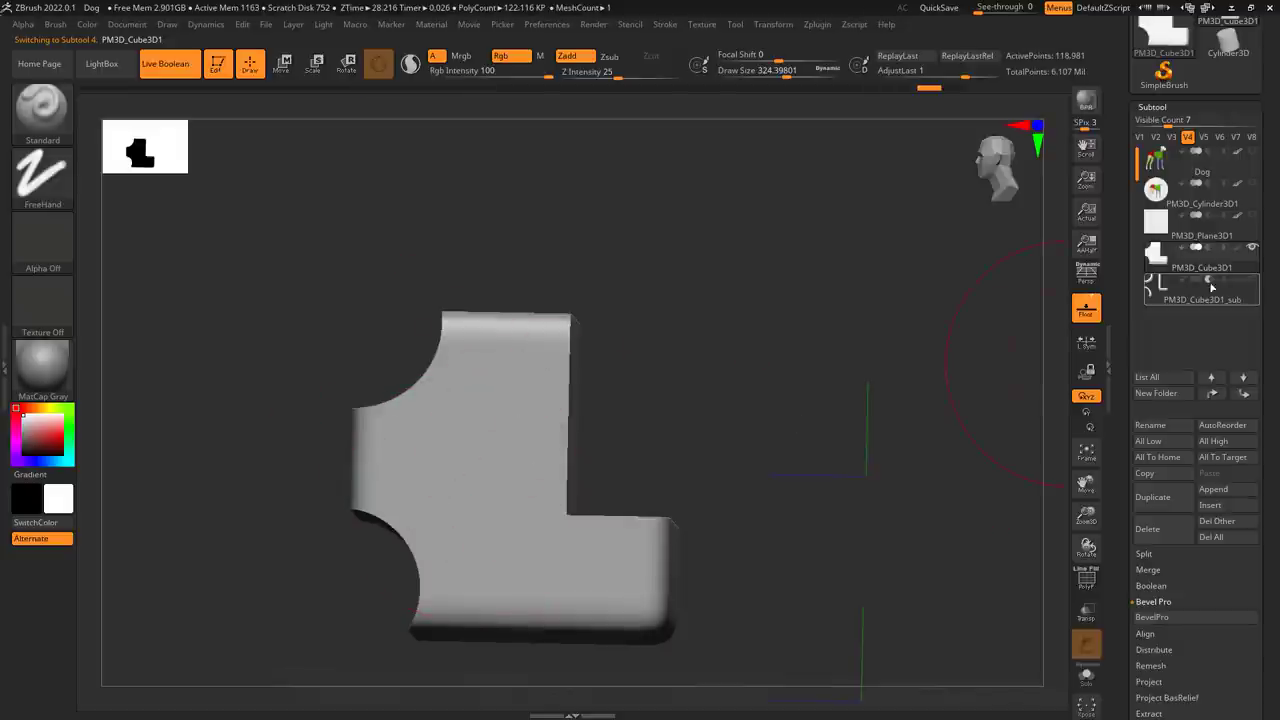
left_click(1253, 283)
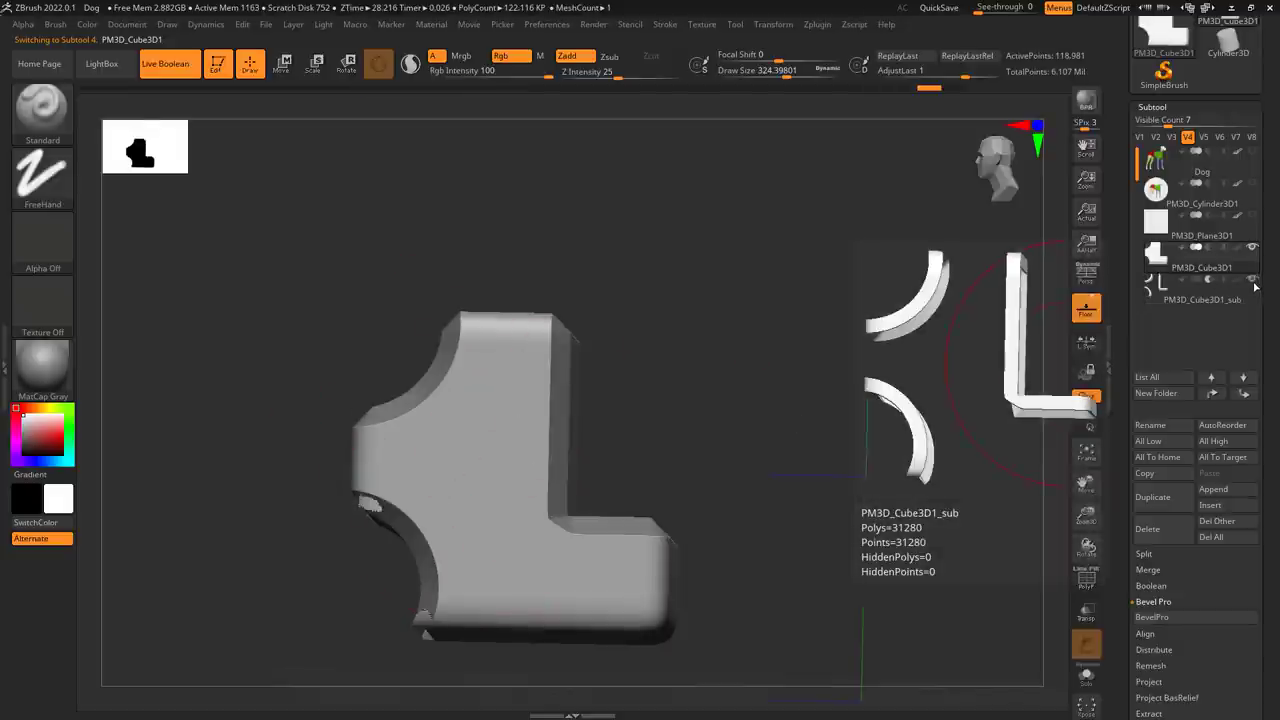
left_click_drag(146, 113, 606, 289)
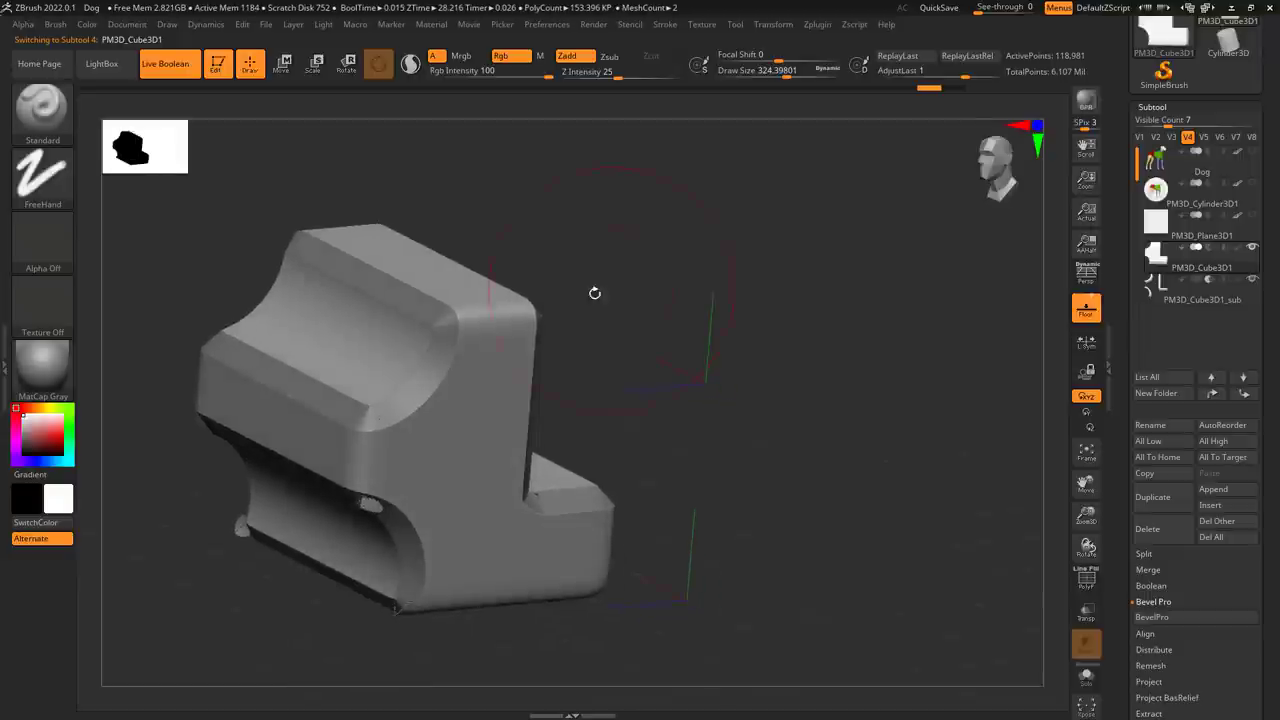
left_click_drag(688, 338, 663, 329)
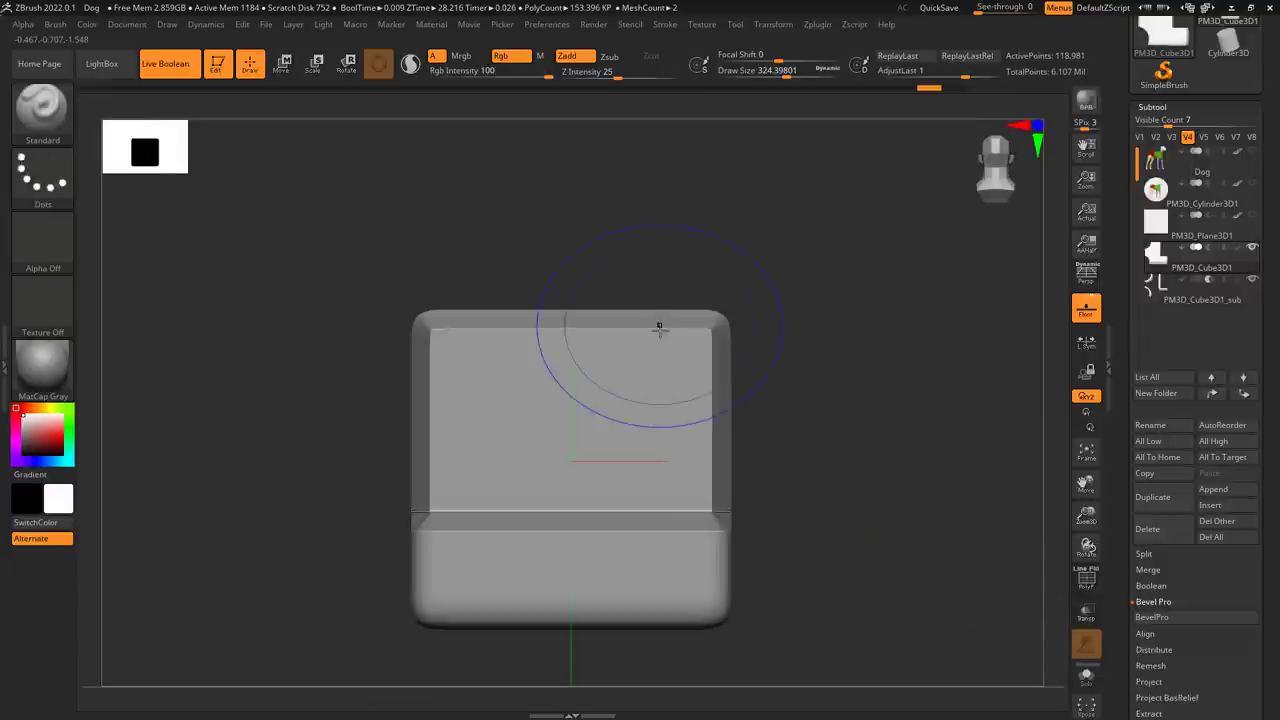
left_click_drag(880, 423, 533, 431, "alt")
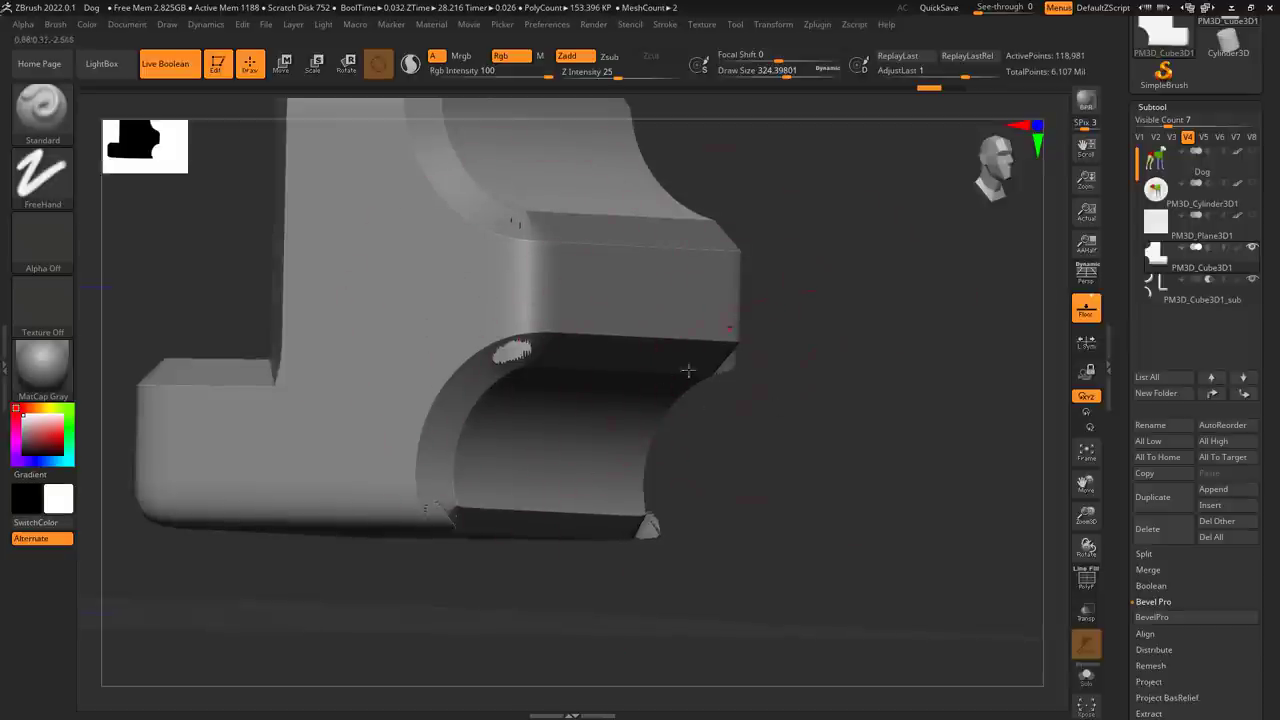
Delete the PM3D_Cube3D1_sub subtool and set the cube's undo history to the state with both round notches
key("ctrl+z")
key("ctrl+z")
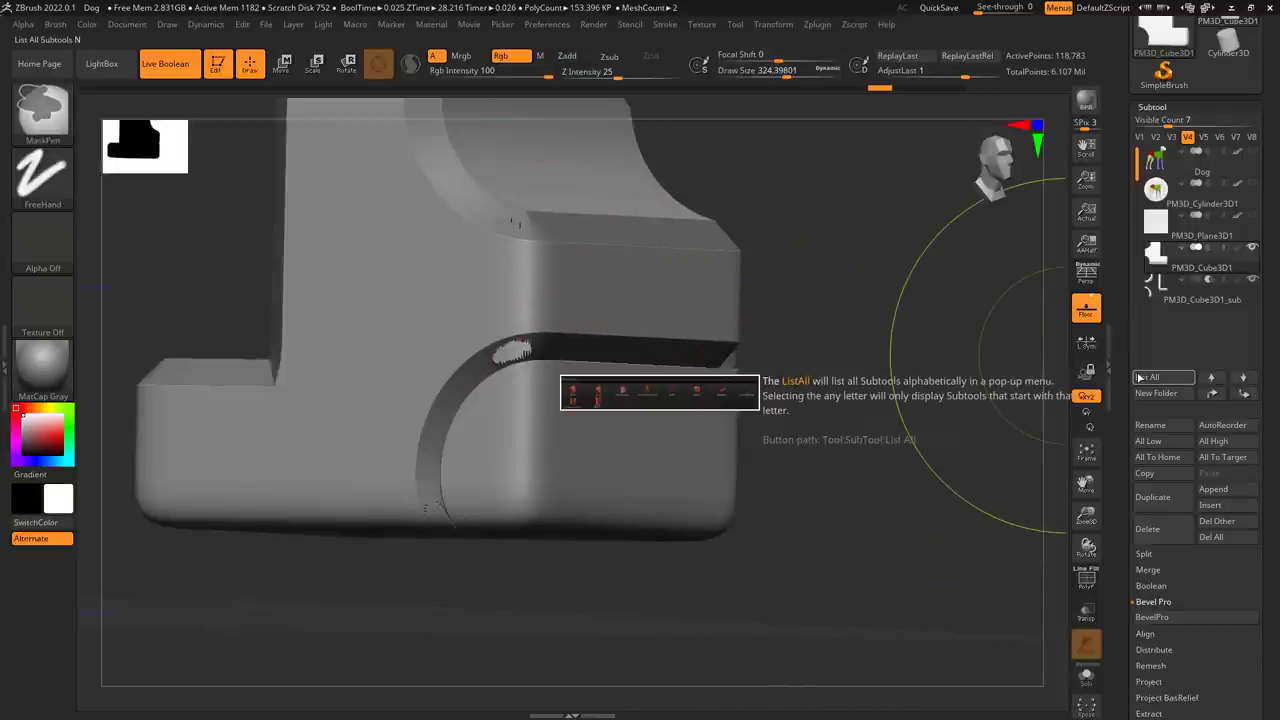
left_click(1166, 296)
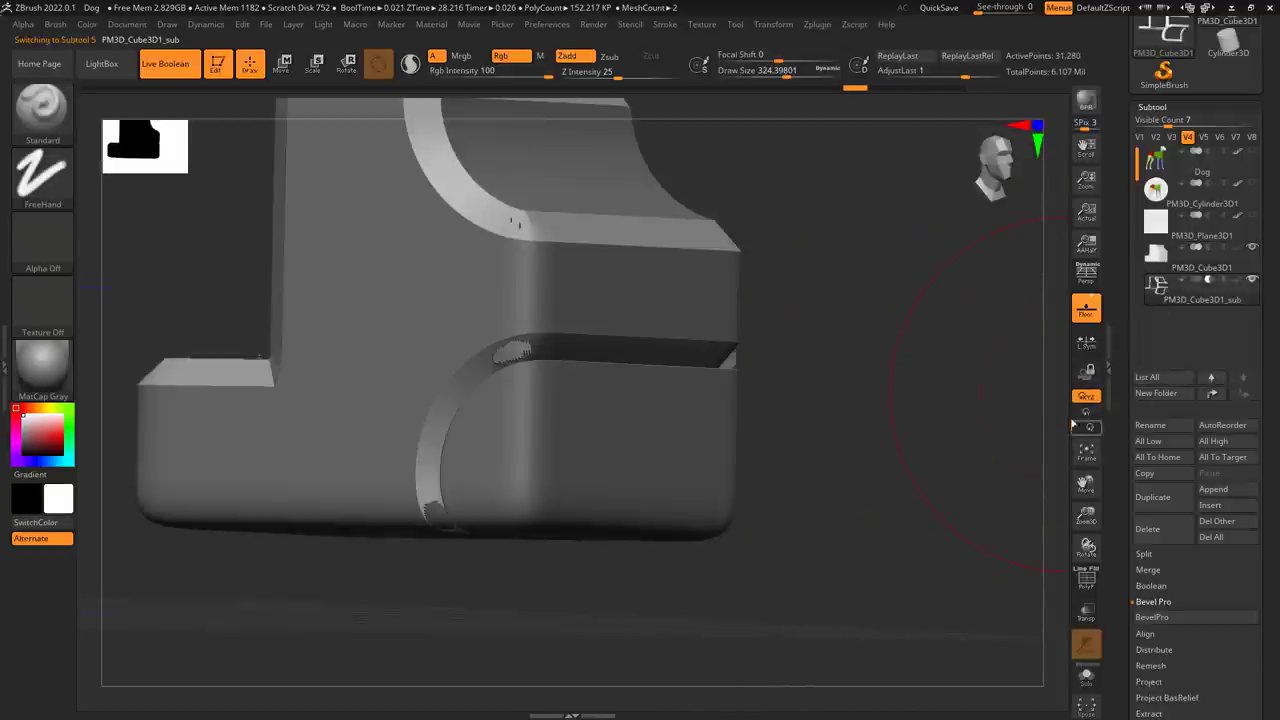
key("ctrl")
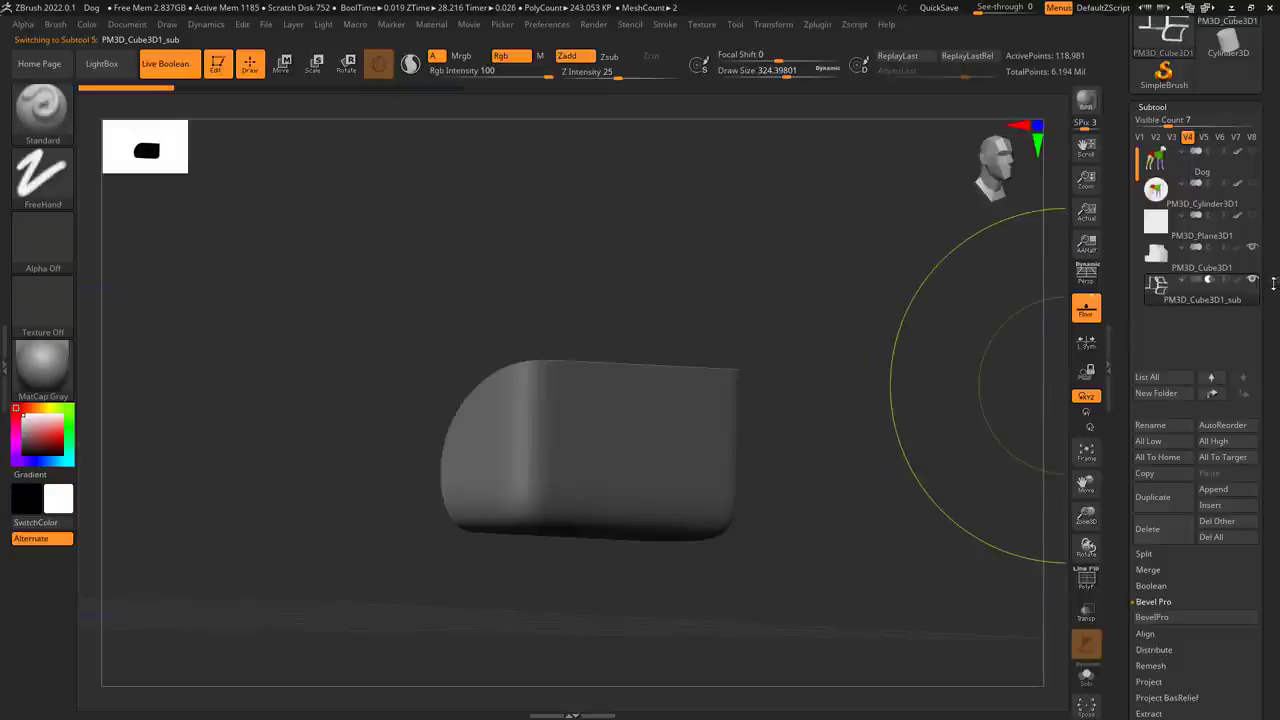
left_click(1147, 529)
left_click(1041, 556)
left_click_drag(835, 420, 831, 477, "shift")
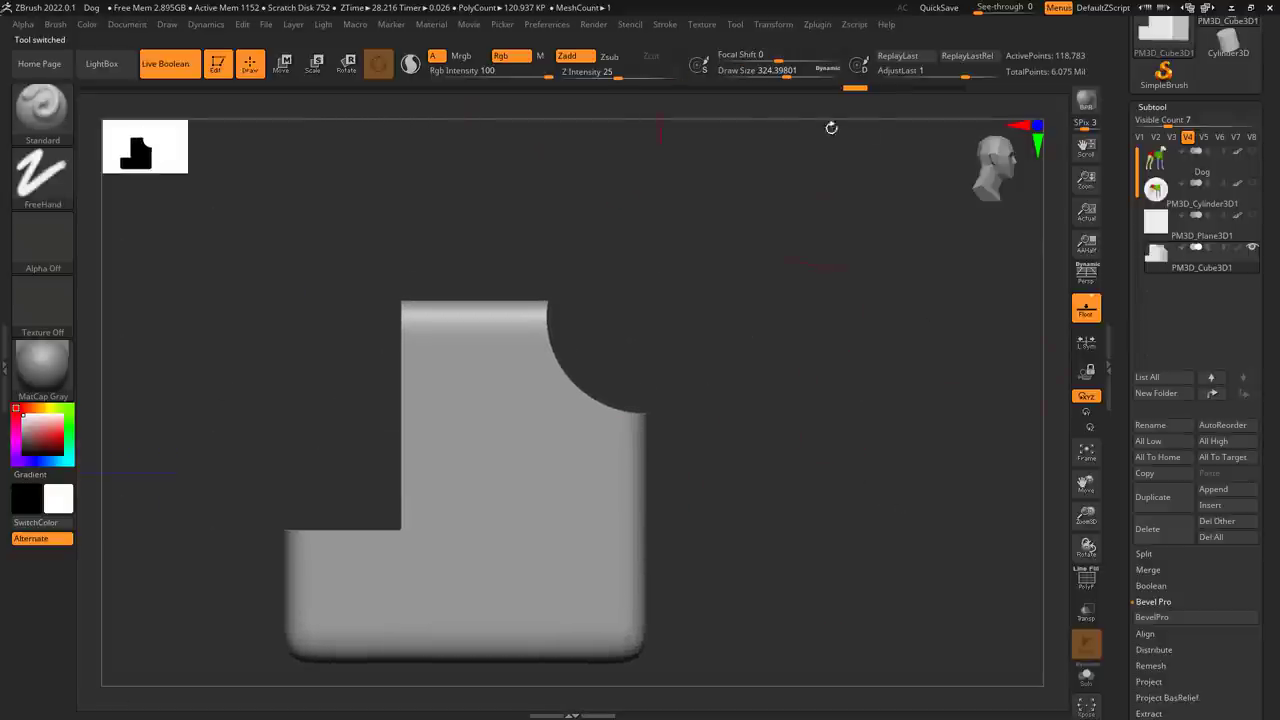
left_click_drag(853, 87, 904, 88)
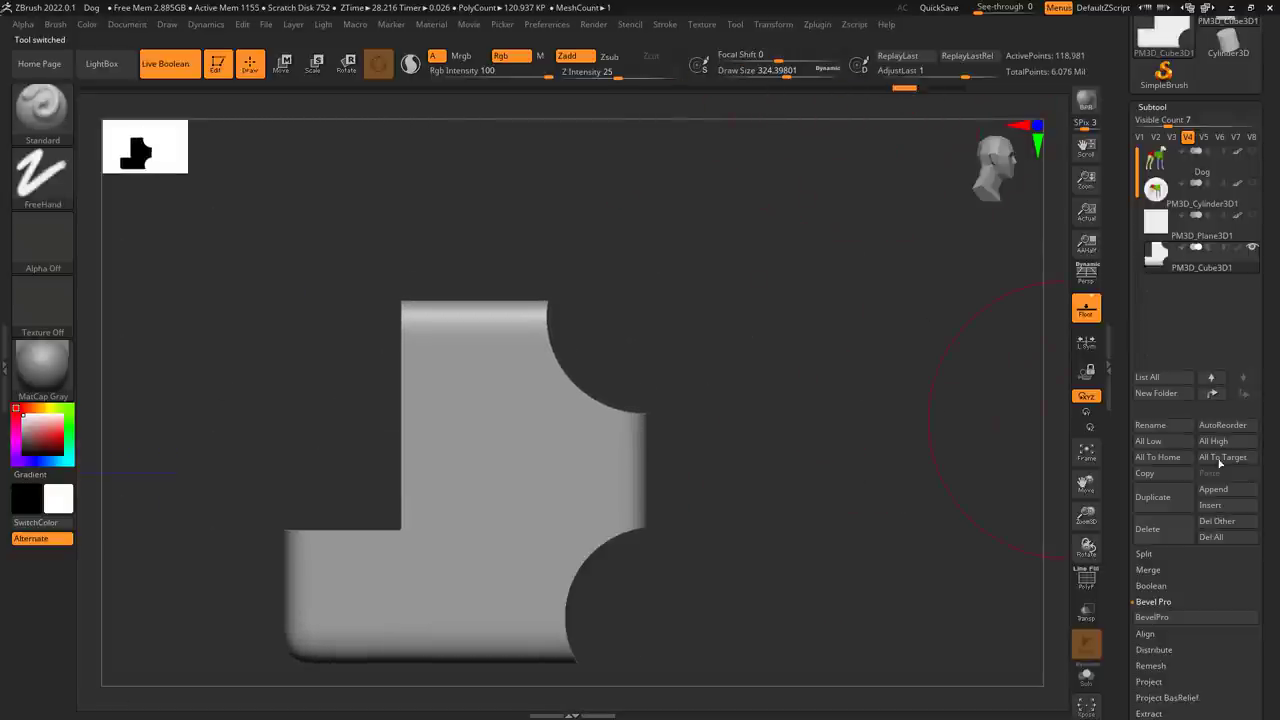
Reopen BevelPro on the cube, set the Bevel Amount to 0.788 and turn on Auto Apply
left_click(1199, 618)
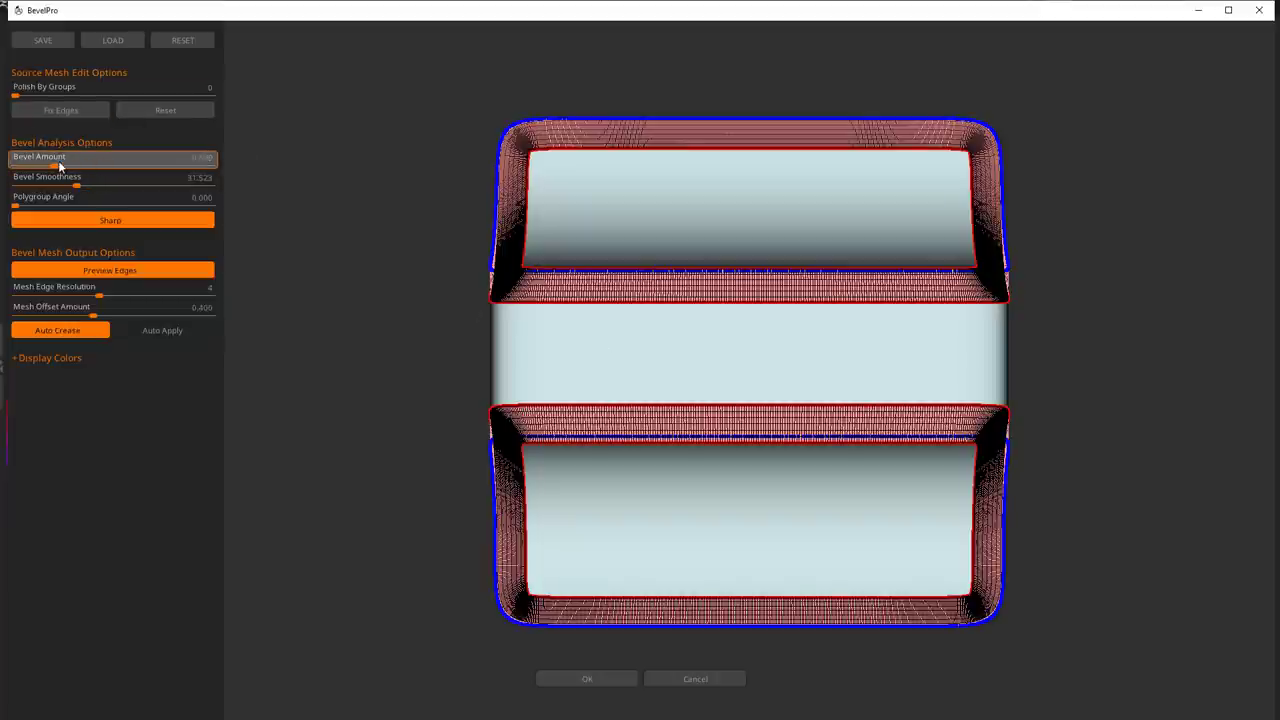
left_click(59, 166)
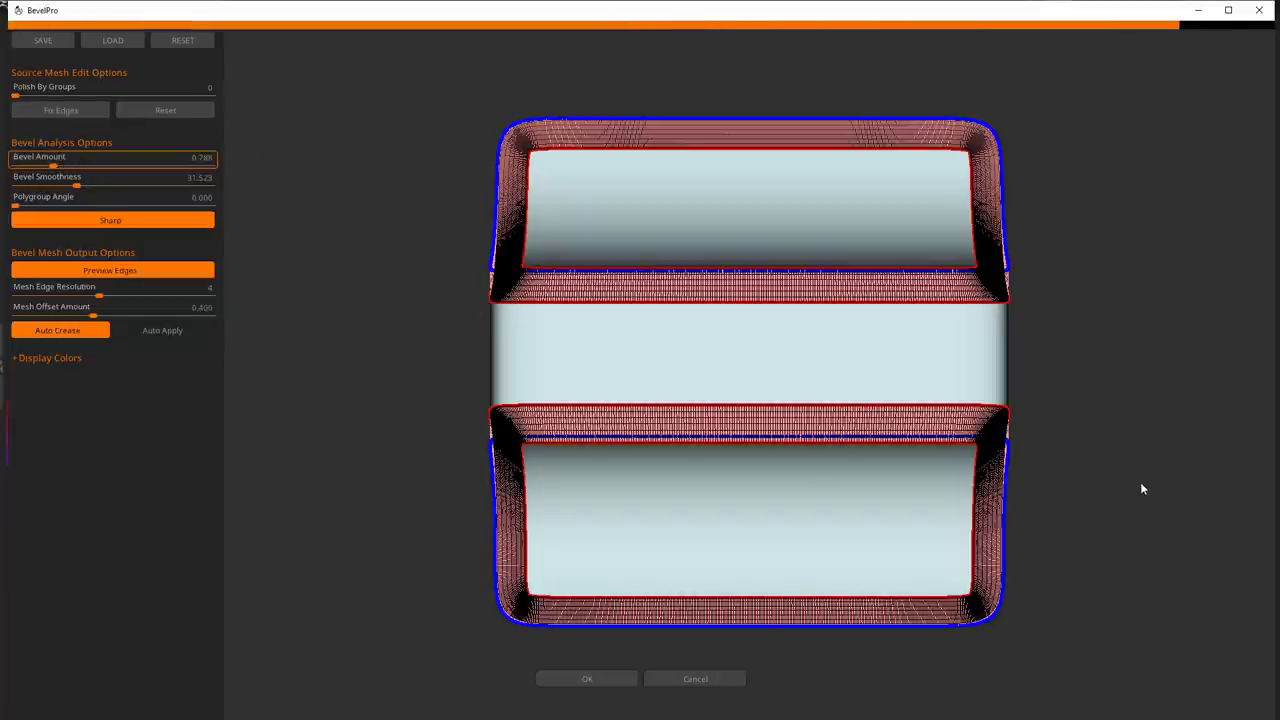
left_click_drag(1165, 493, 1069, 482)
left_click(198, 331)
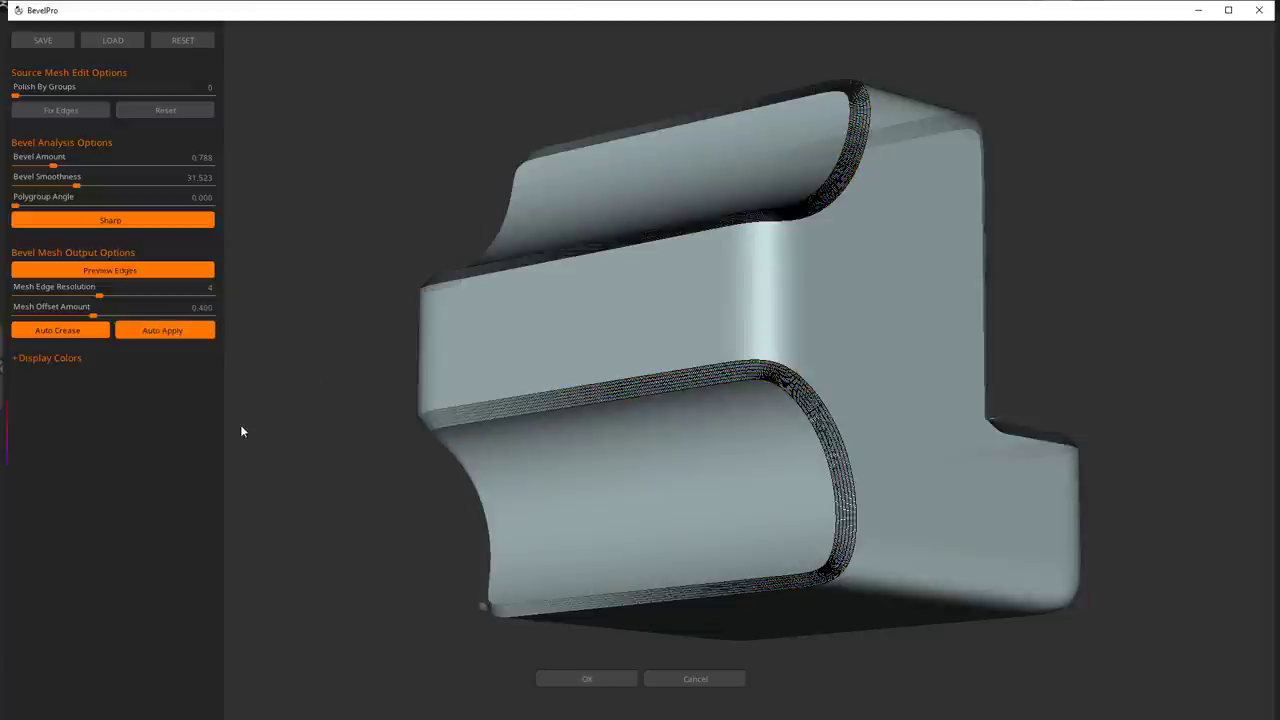
Check the applied bevel preview from several angles and accept it onto the cube
left_click_drag(1140, 430, 1235, 390)
left_click_drag(1248, 530, 1218, 472)
left_click_drag(378, 482, 1180, 591)
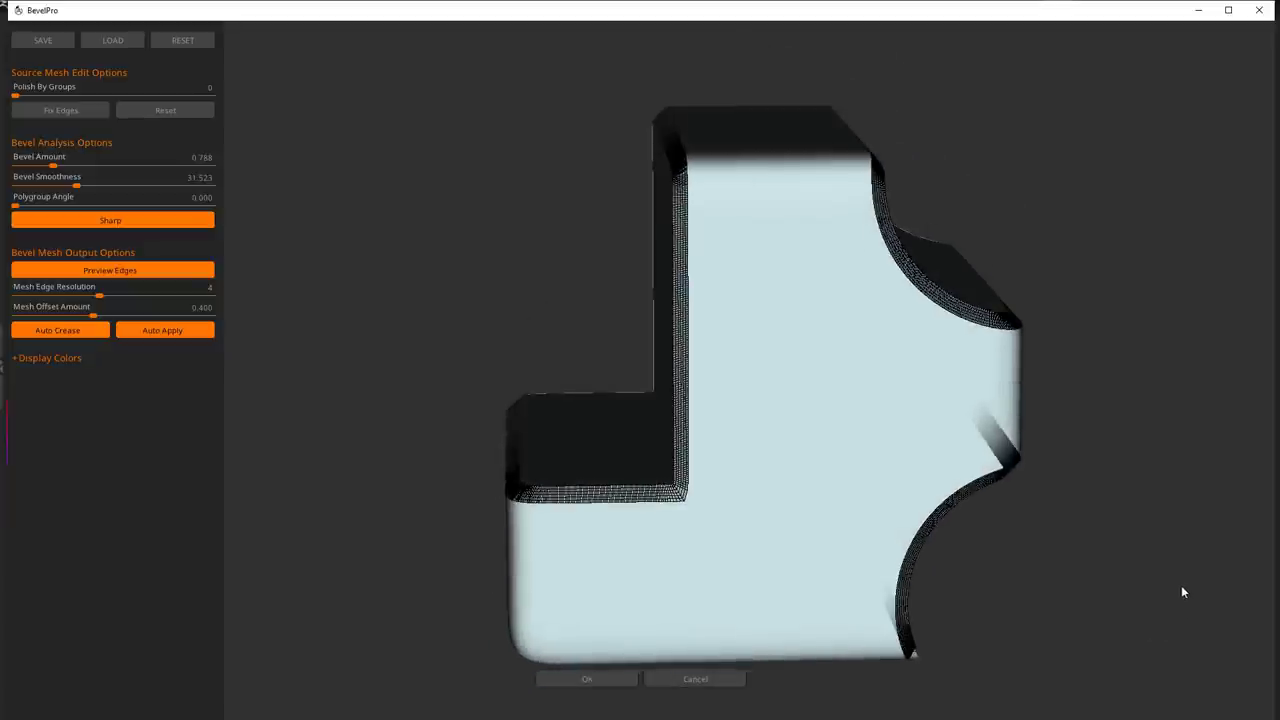
left_click_drag(938, 625, 906, 594)
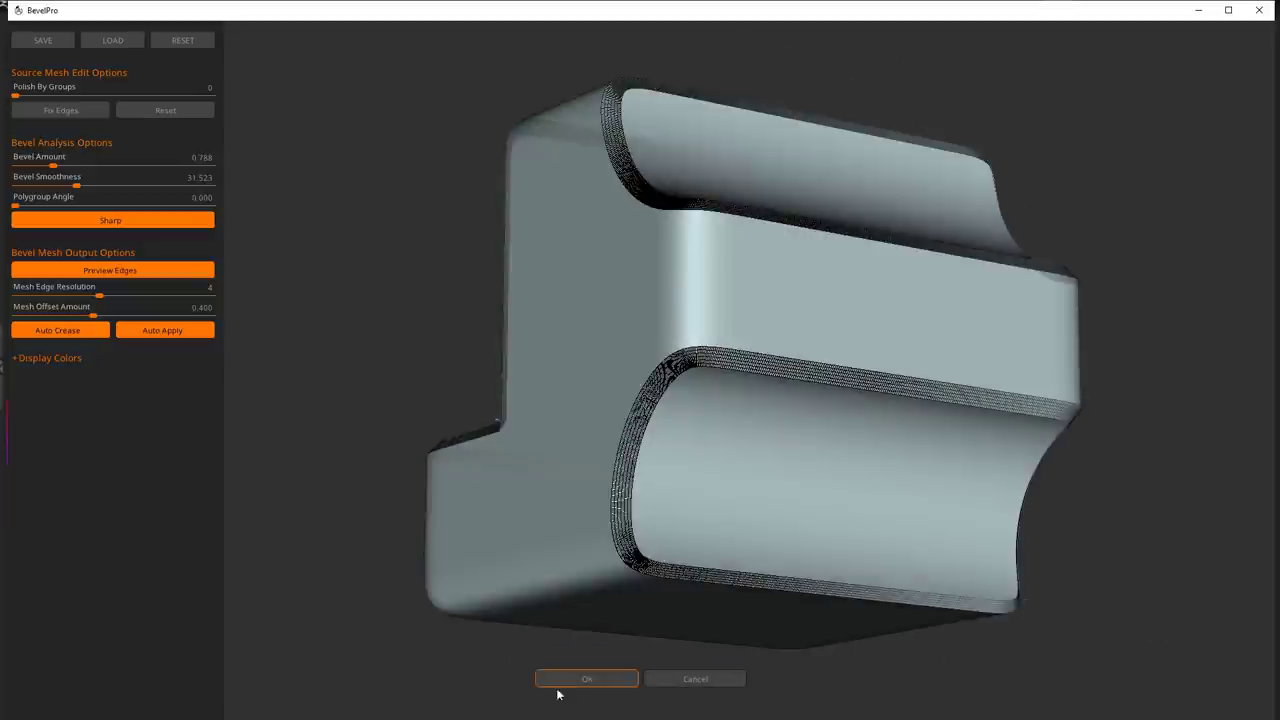
left_click(580, 680)
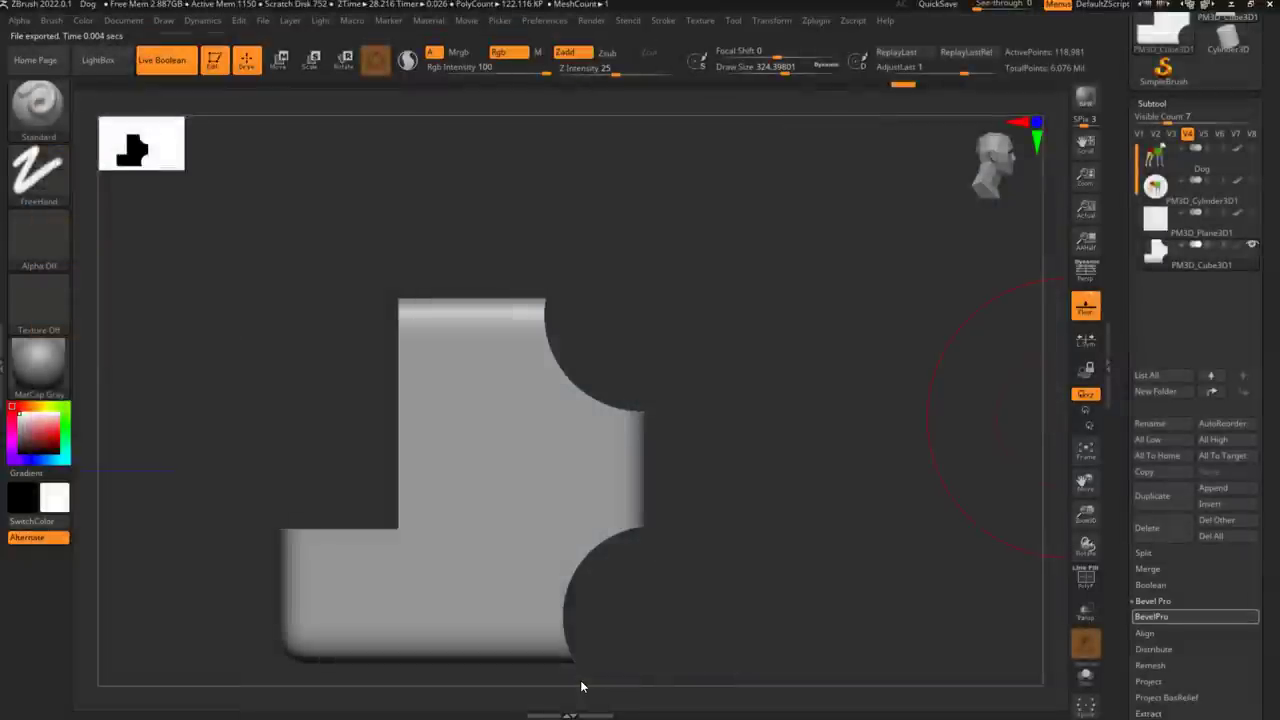
Turn off Live Boolean and inspect the beveled cube from several angles
left_click_drag(841, 468, 792, 462)
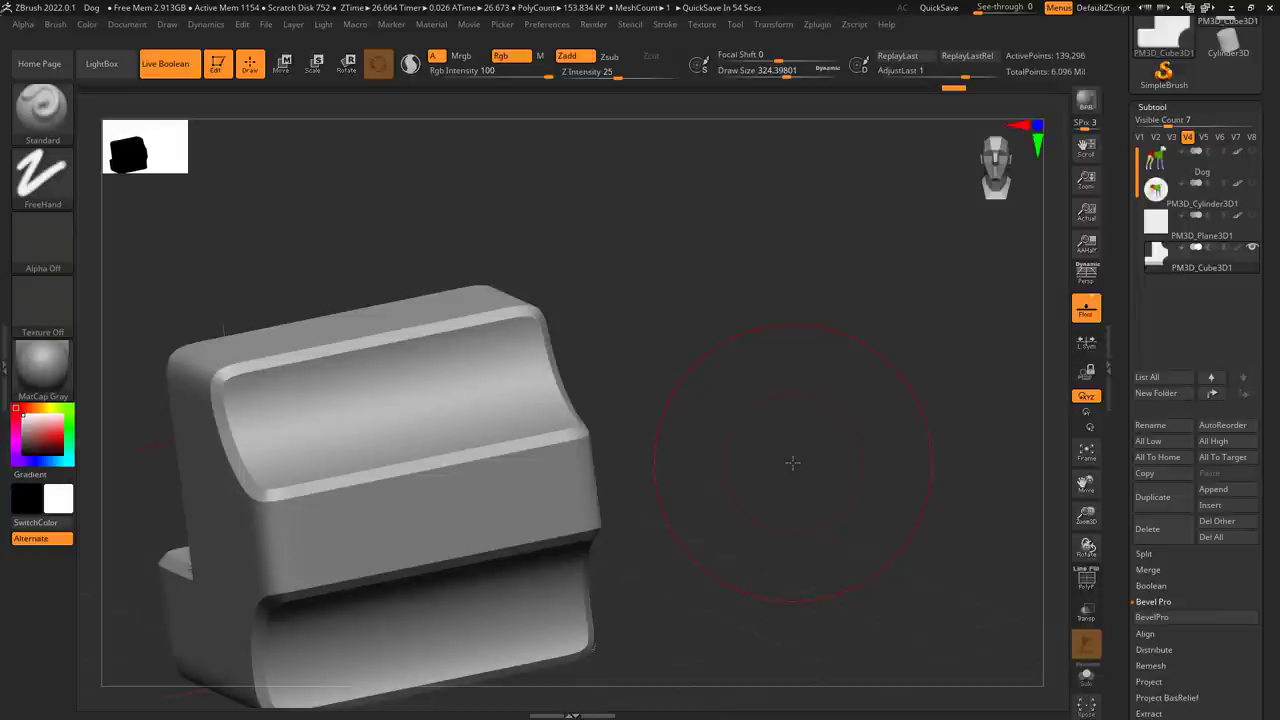
left_click(165, 63)
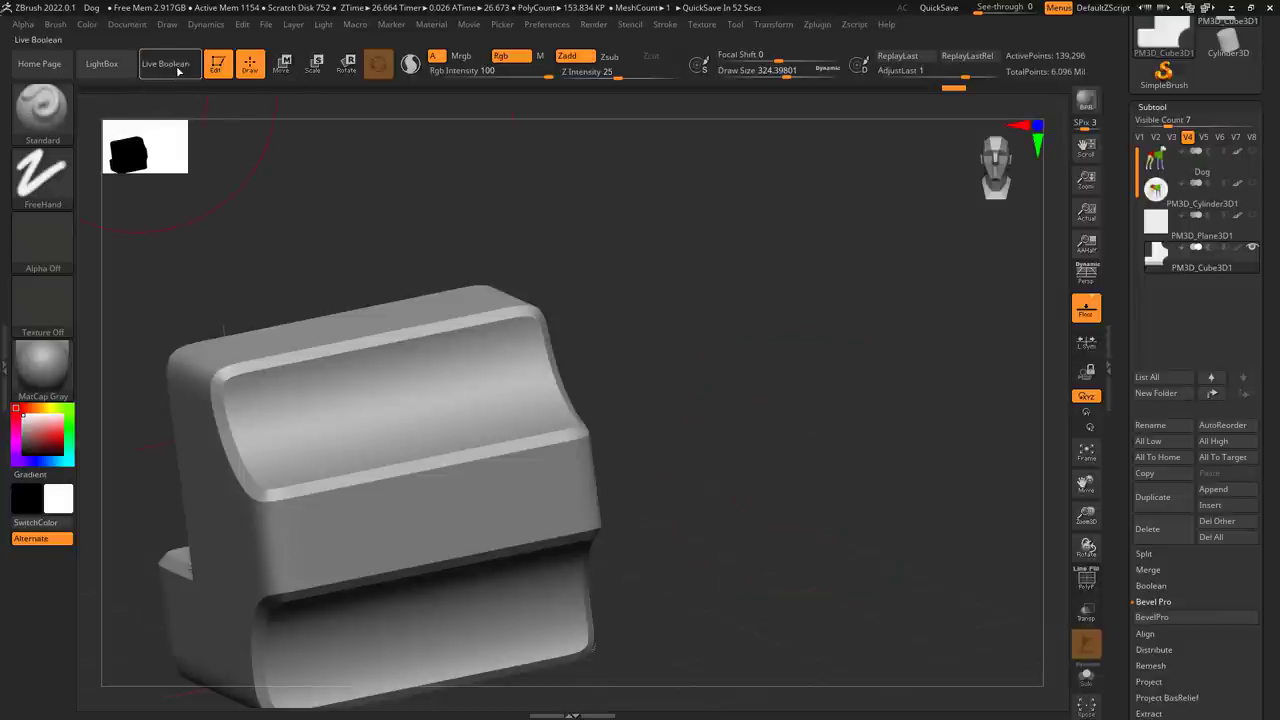
left_click_drag(812, 424, 826, 364)
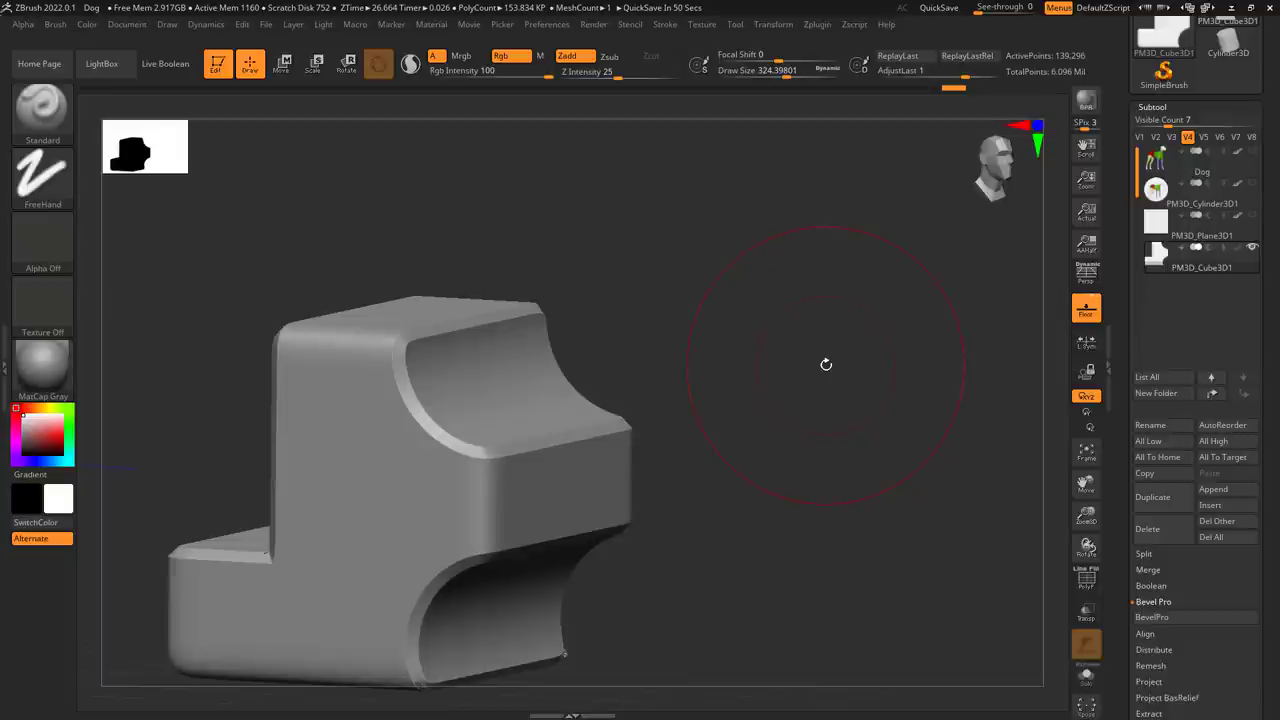
left_click_drag(754, 347, 1004, 365)
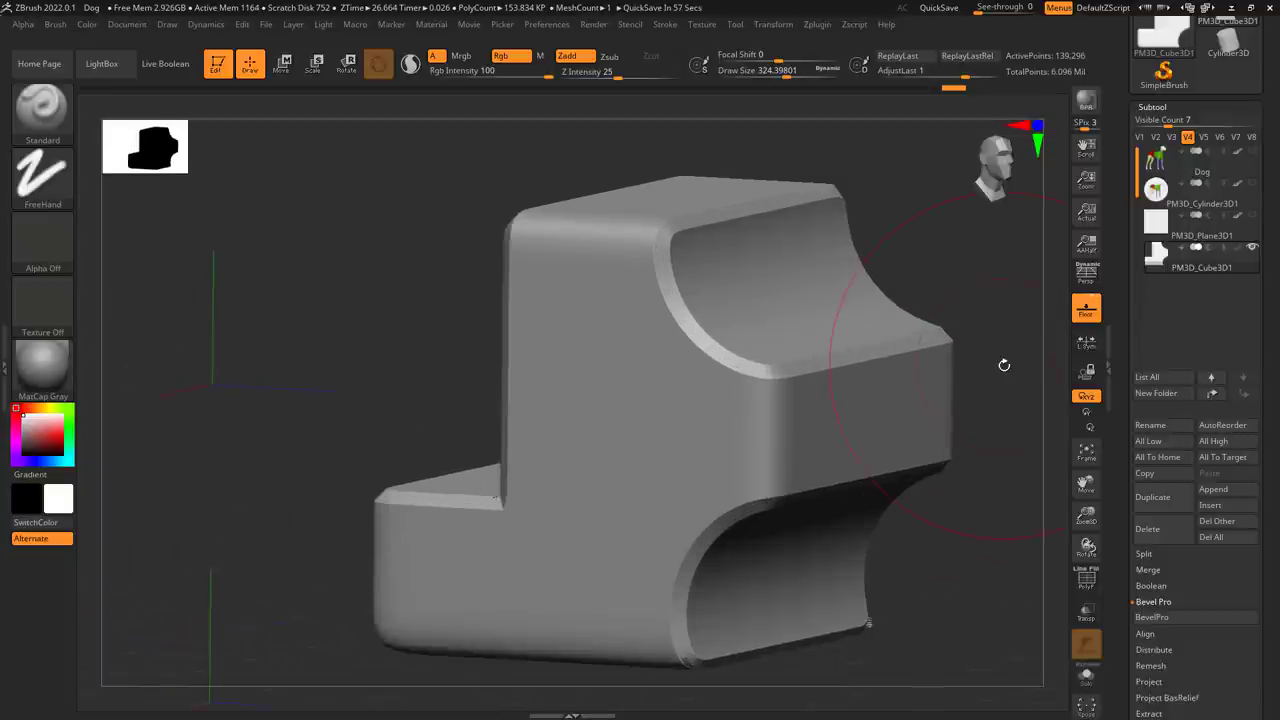
right_click_drag(1004, 365, 968, 300, "ctrl")
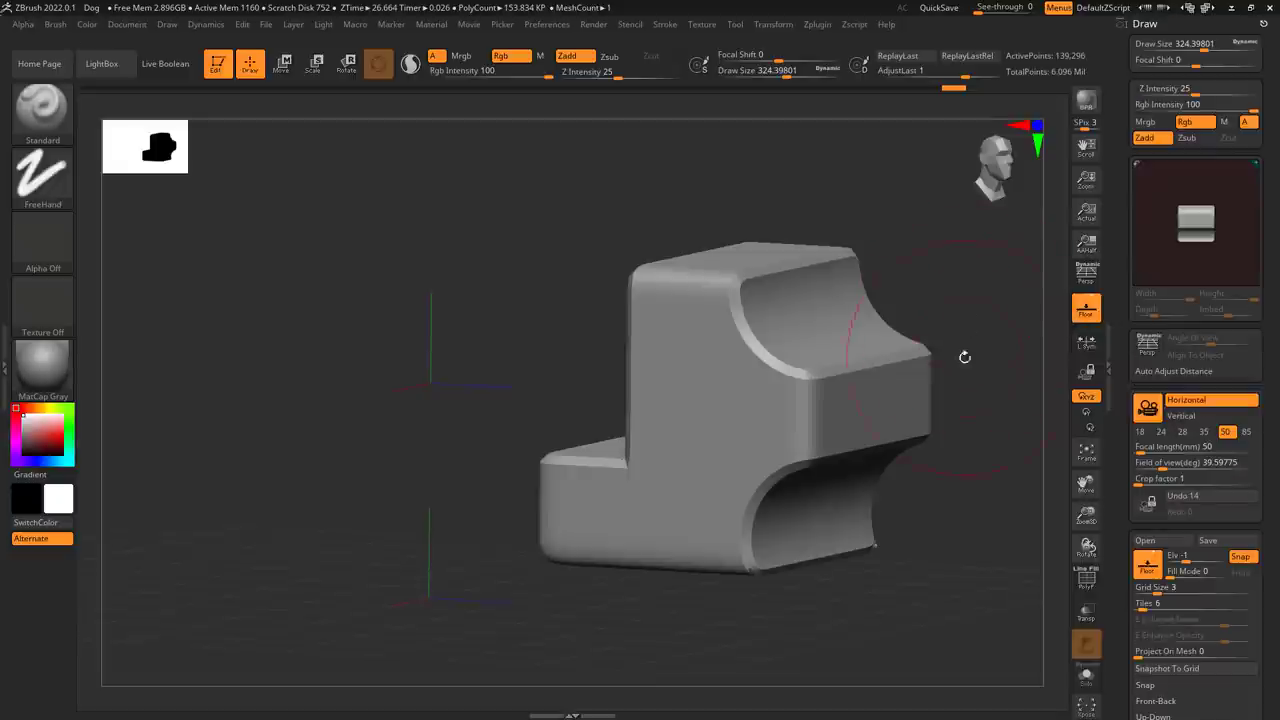
right_click_drag(963, 355, 909, 267, "ctrl")
left_click_drag(909, 267, 1031, 334, "shift")
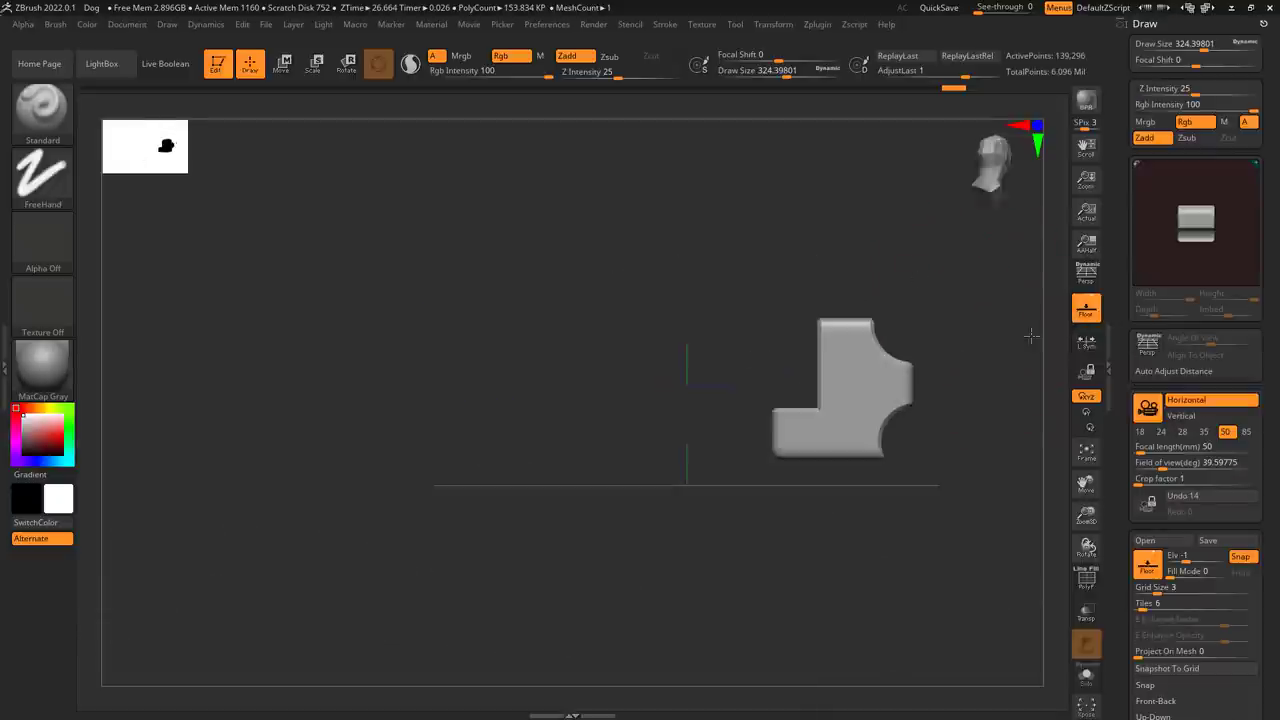
Make the PM3D_Cylinder3D1 and PM3D_Plane3D1 subtools visible alongside the beveled cube
mouse_move(1117, 571)
left_mouse_down()
mouse_move(1130, 358)
mouse_move(1134, 640)
mouse_move(1142, 430)
left_mouse_up()
left_click(1252, 348)
right_click_drag(909, 454, 698, 520, "alt")
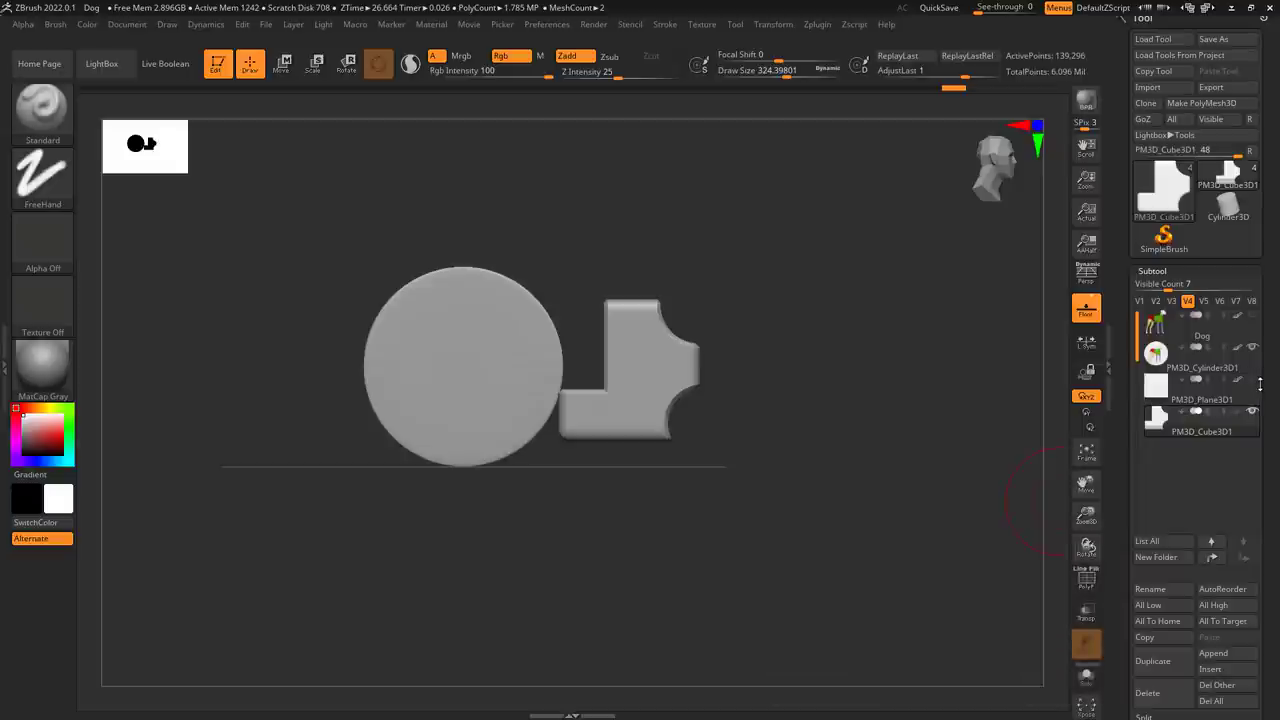
left_click(1254, 381)
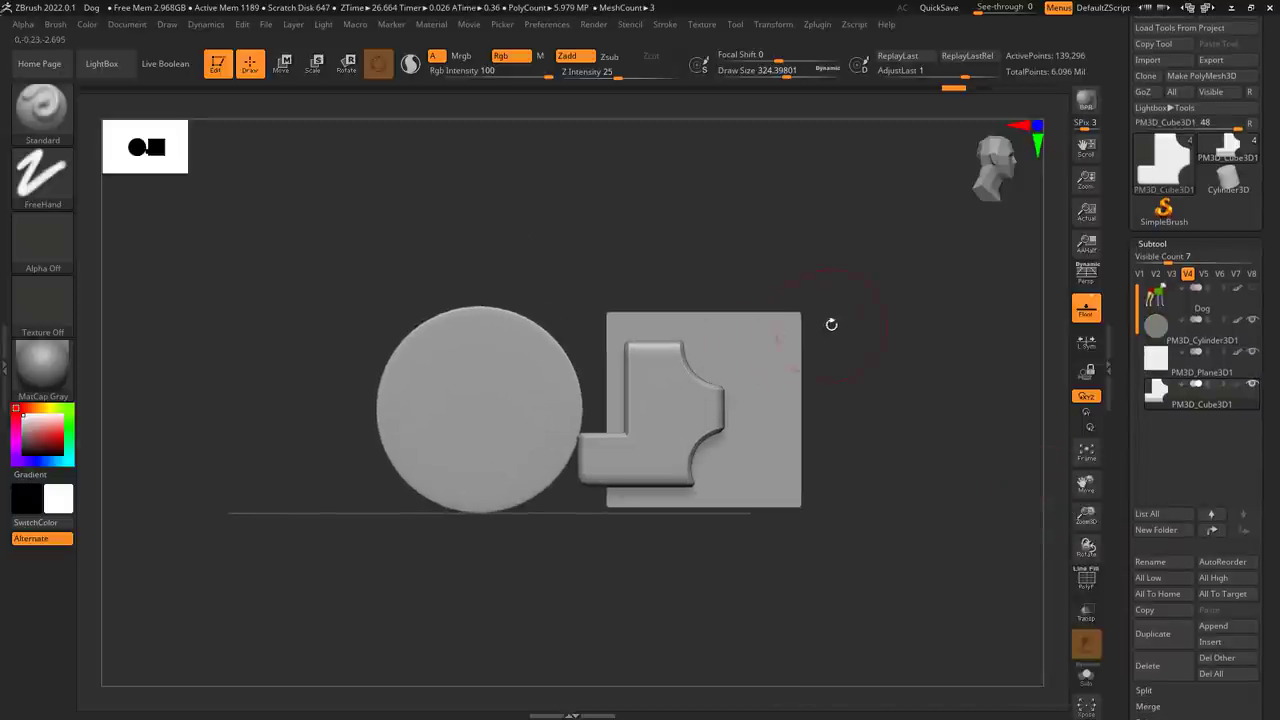
Look over the visible subtools, select PM3D_Cylinder3D1 and turn the view towards its dog relief
left_click_drag(670, 711, 722, 424)
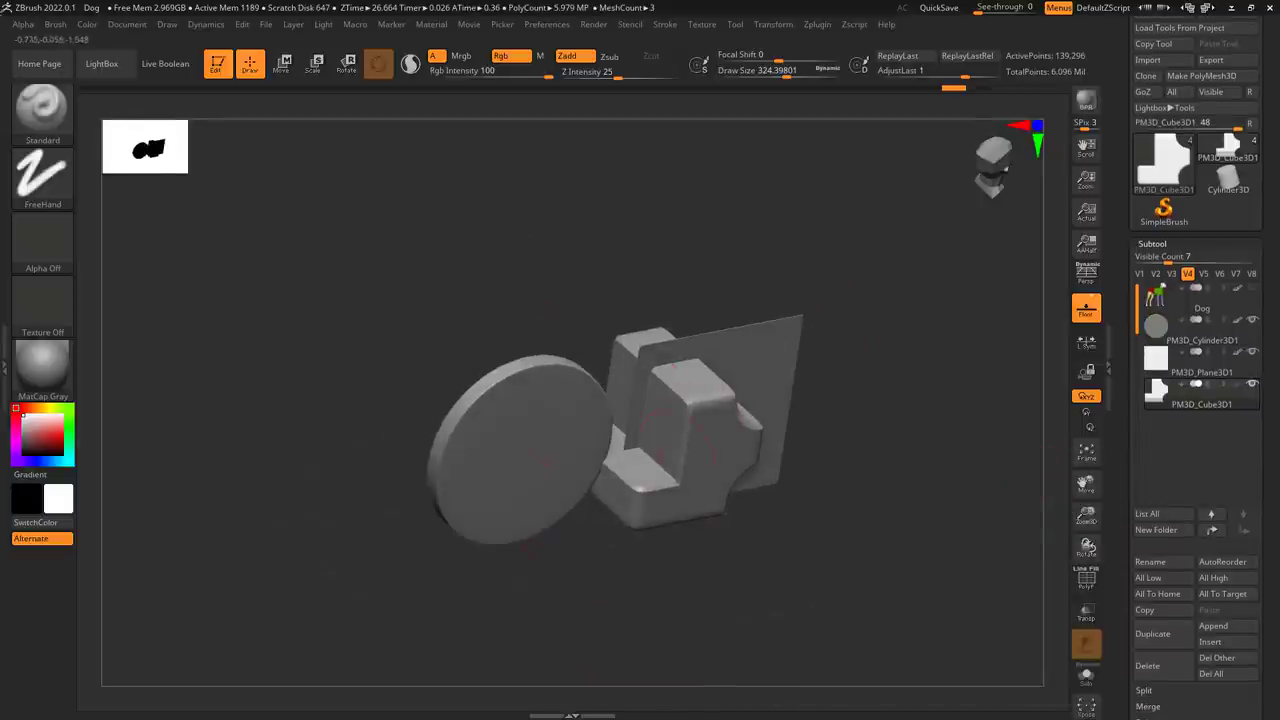
left_click_drag(806, 600, 757, 597)
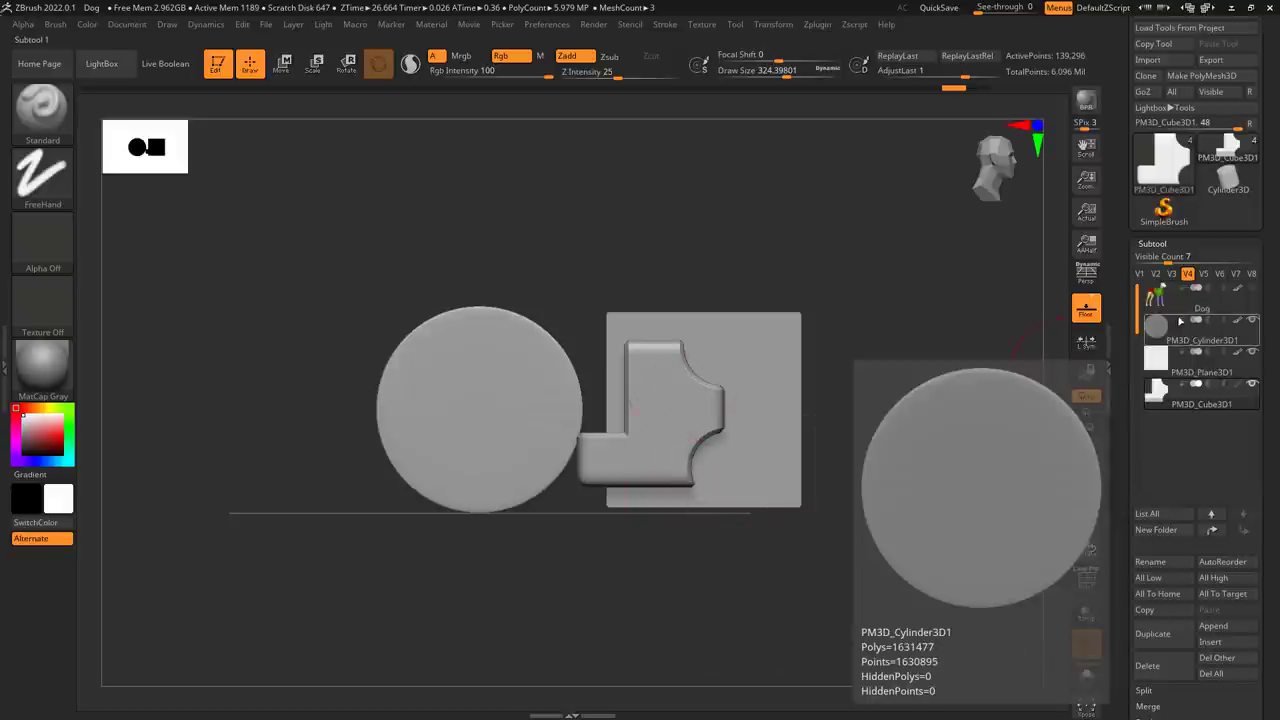
left_click(1160, 328)
left_click_drag(553, 591, 649, 571)
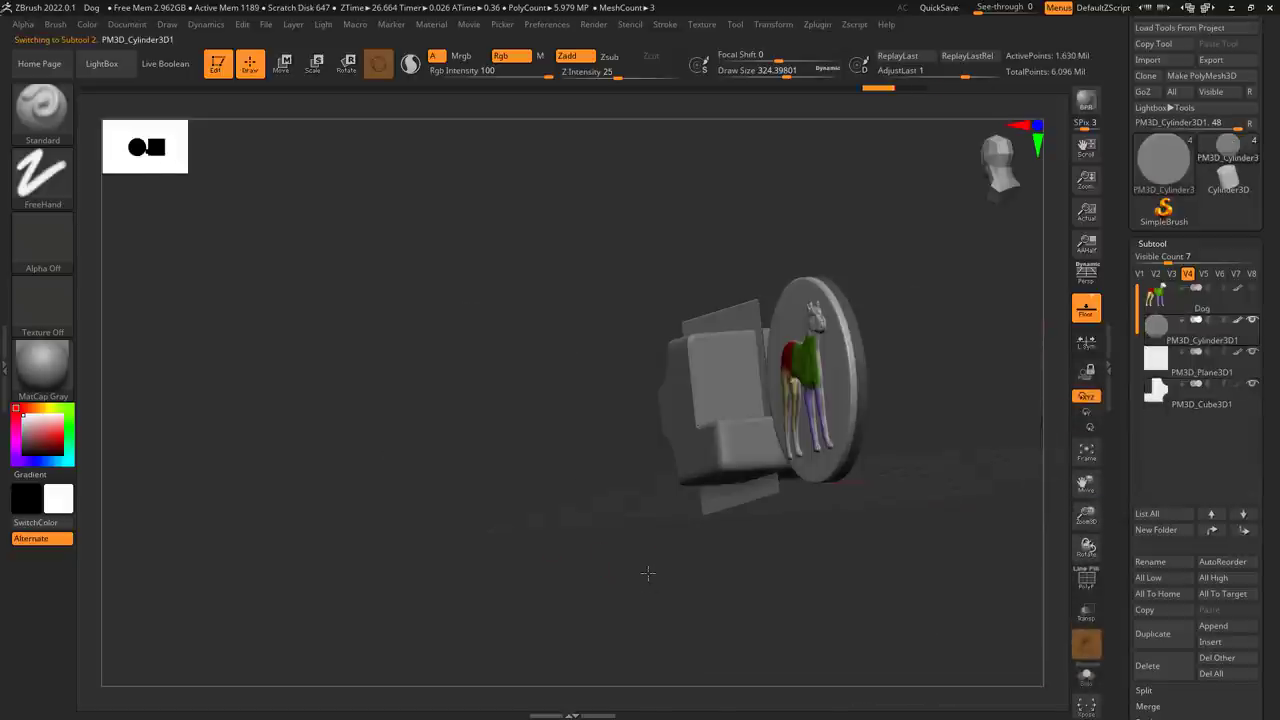
Turn to a straight side view, make the beveled cube active and align the visible subtools by their bottom edges
left_click_drag(960, 446, 727, 565, "shift")
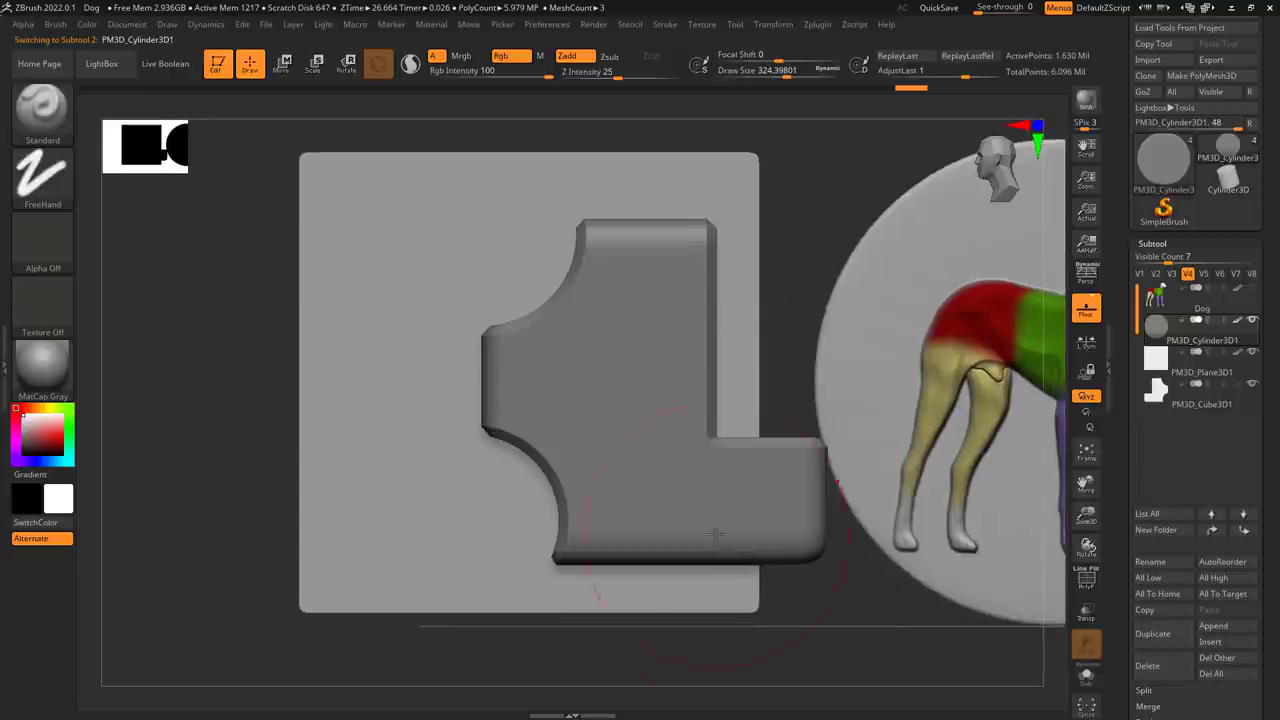
left_click_drag(917, 630, 769, 592, "alt")
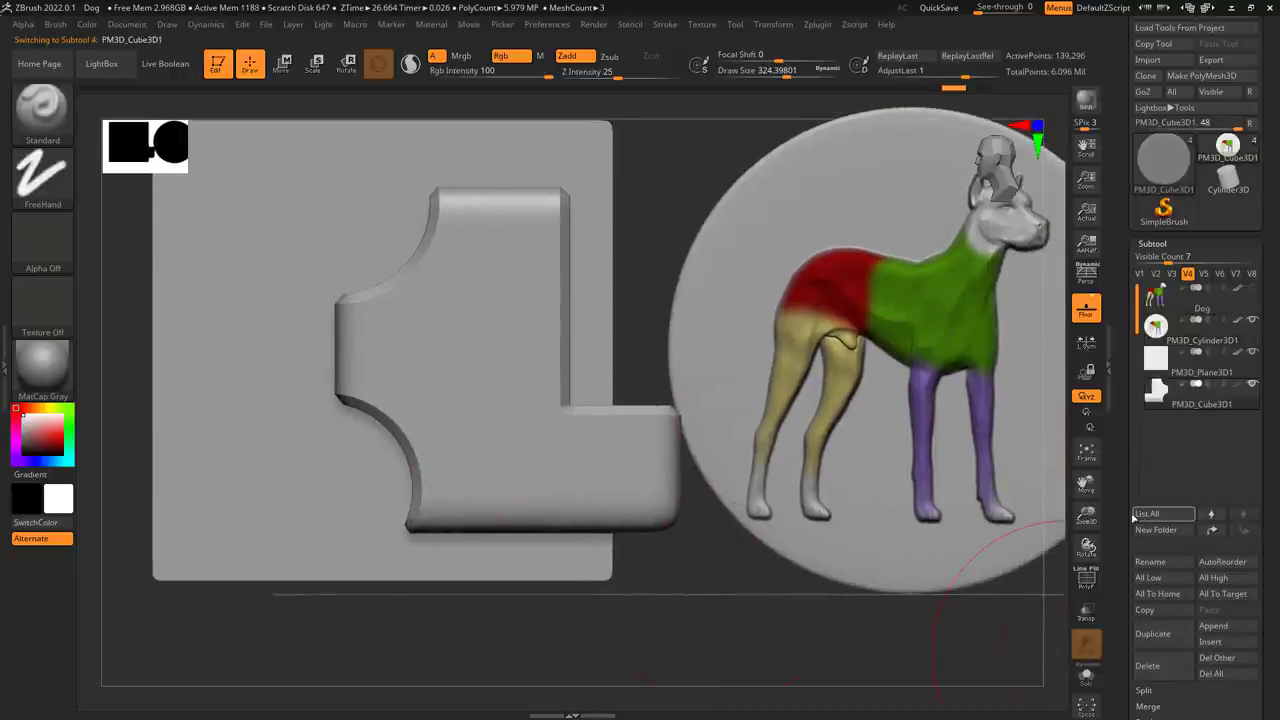
left_click_drag(1120, 514, 1117, 397)
left_click(1146, 388)
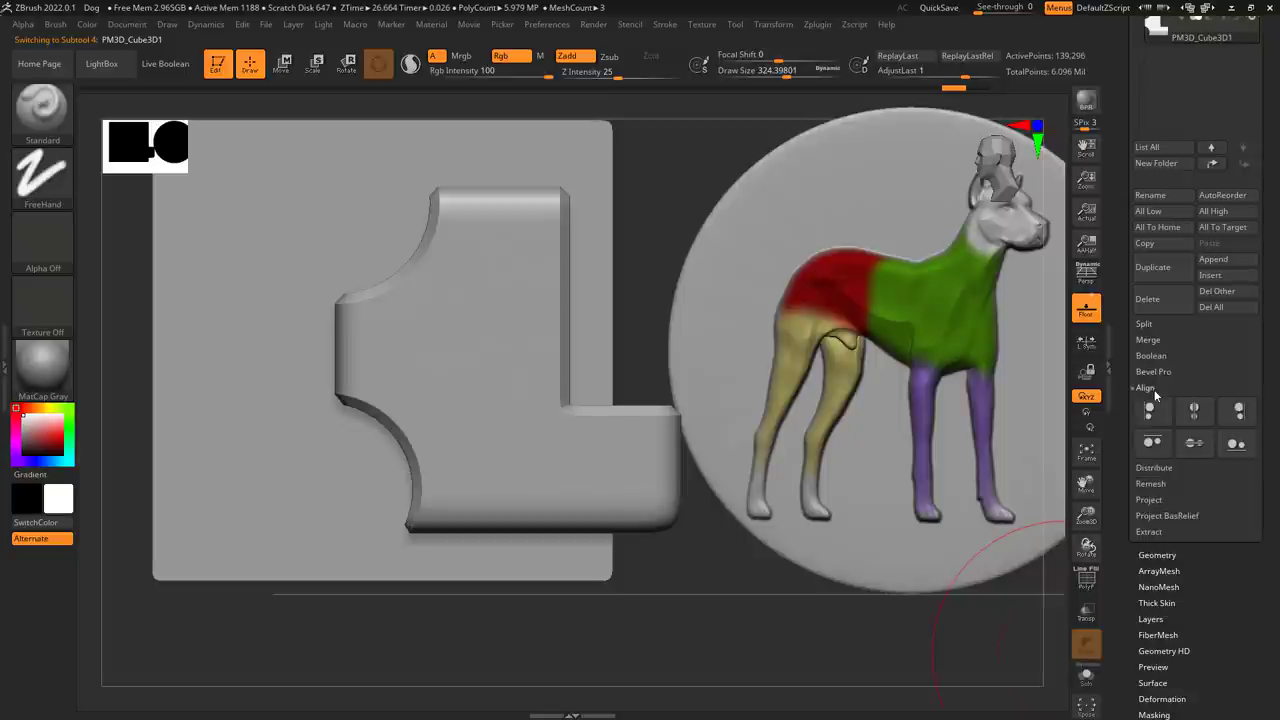
left_click(1236, 443)
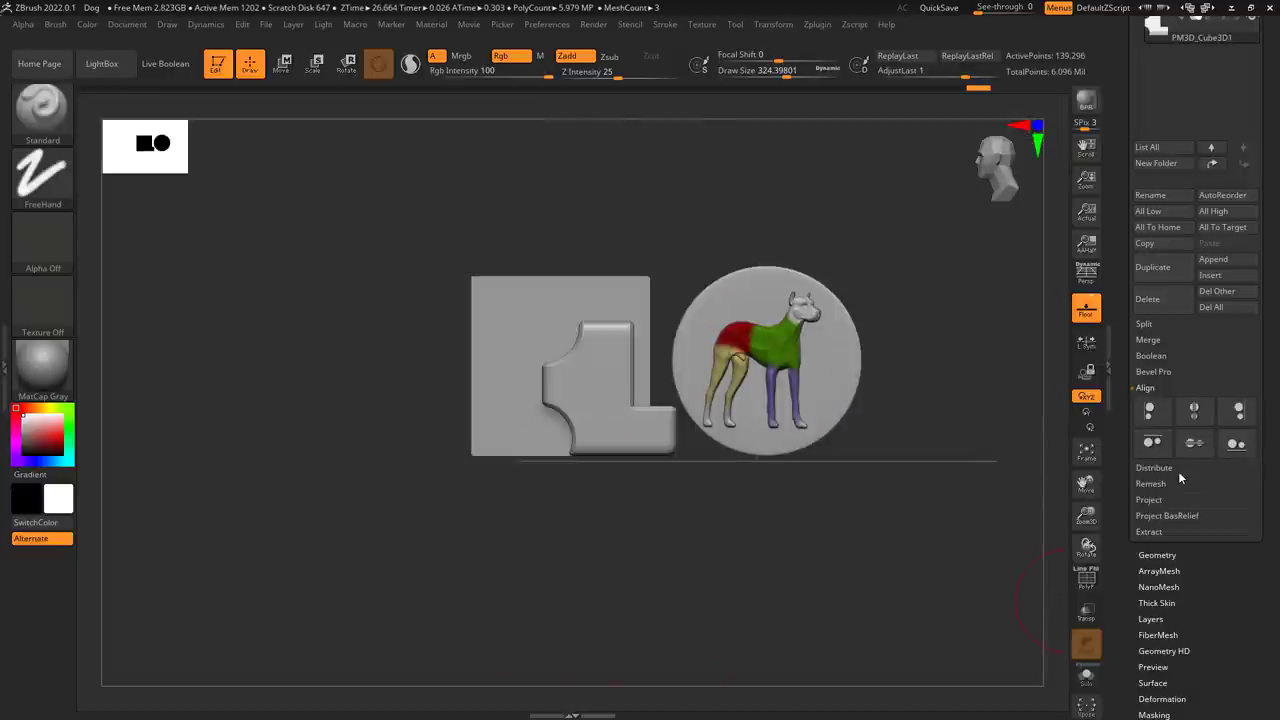
Distribute the visible subtools by their left edges, trying the cylinder and the other subtools as the active one
left_click(1179, 472)
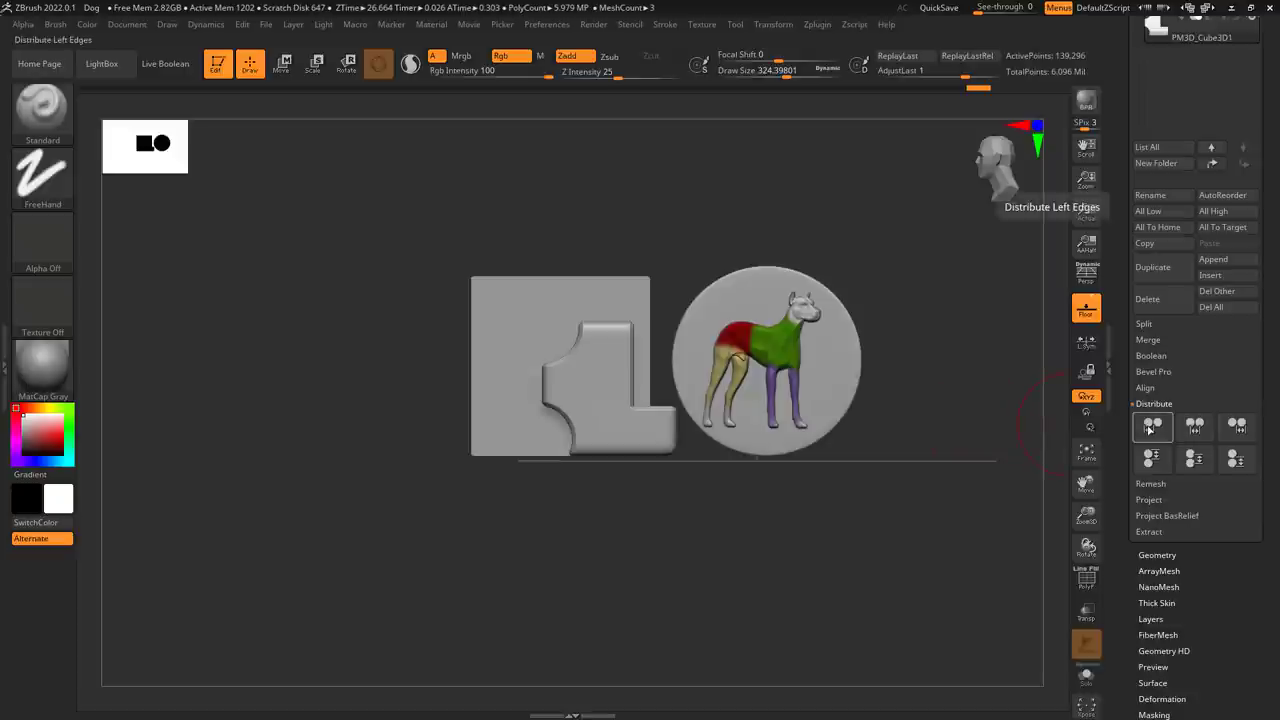
left_click(1152, 427)
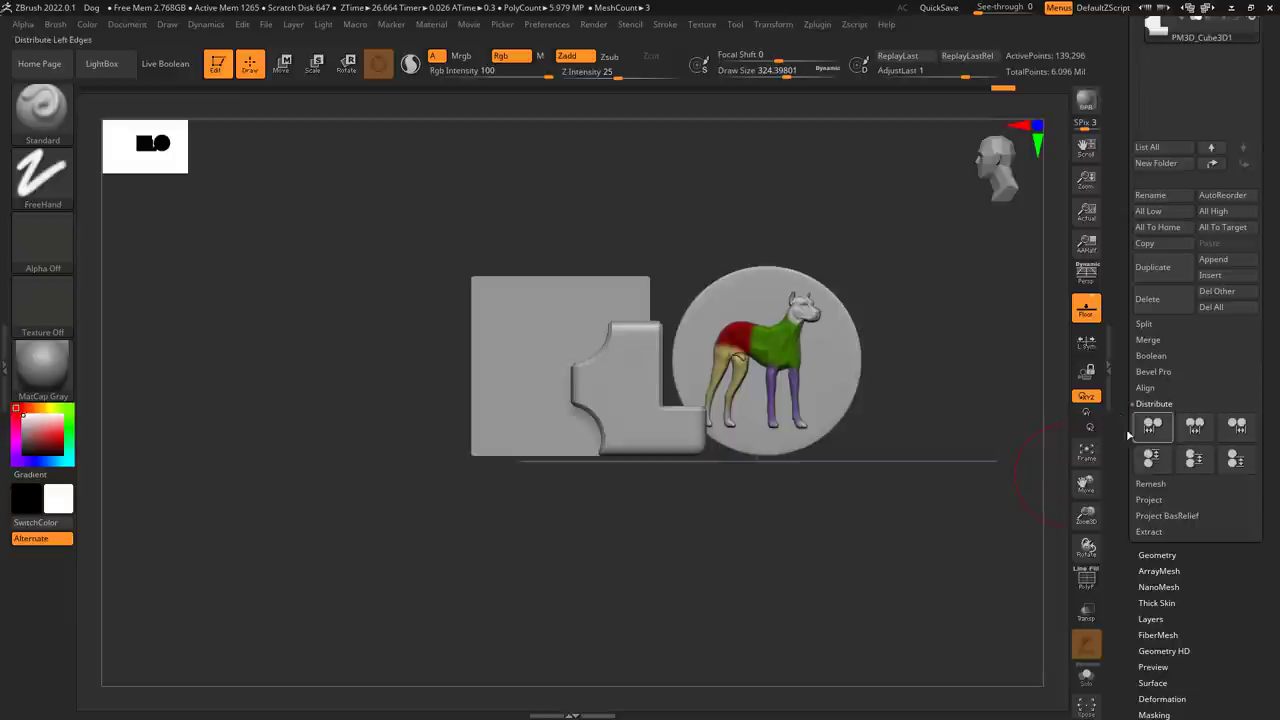
left_click(748, 310, "alt")
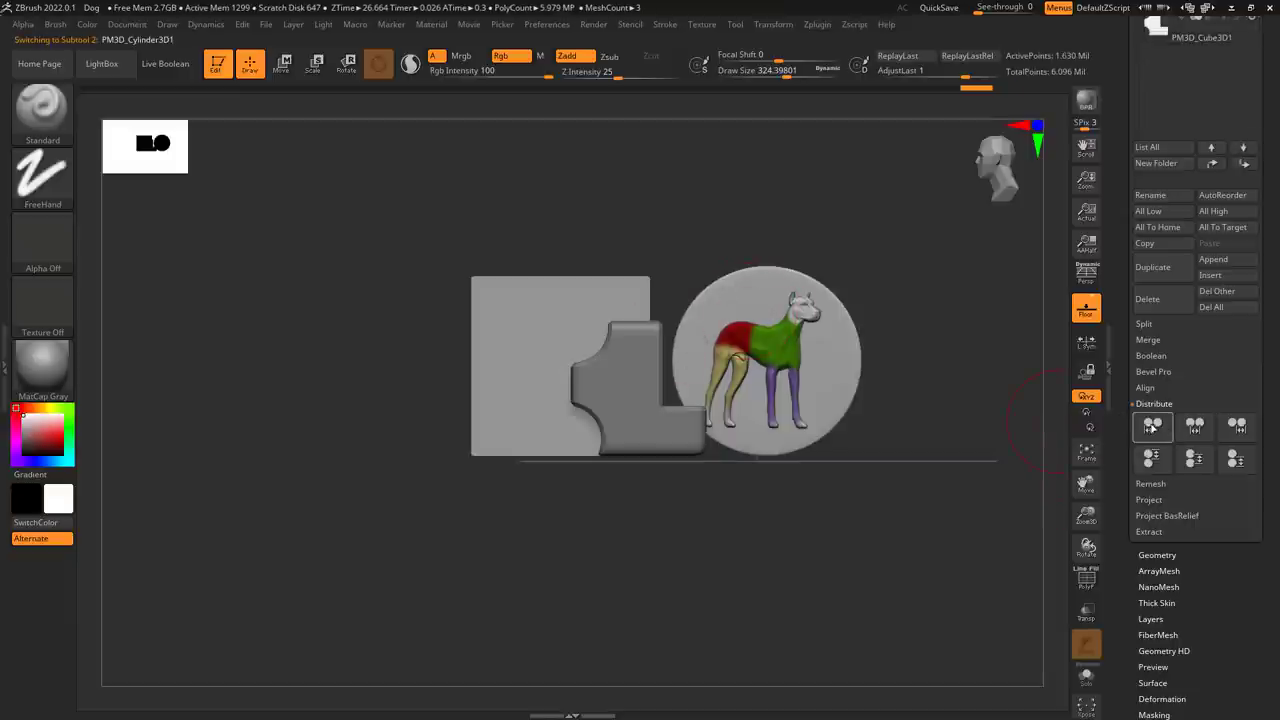
left_click(530, 290, "alt")
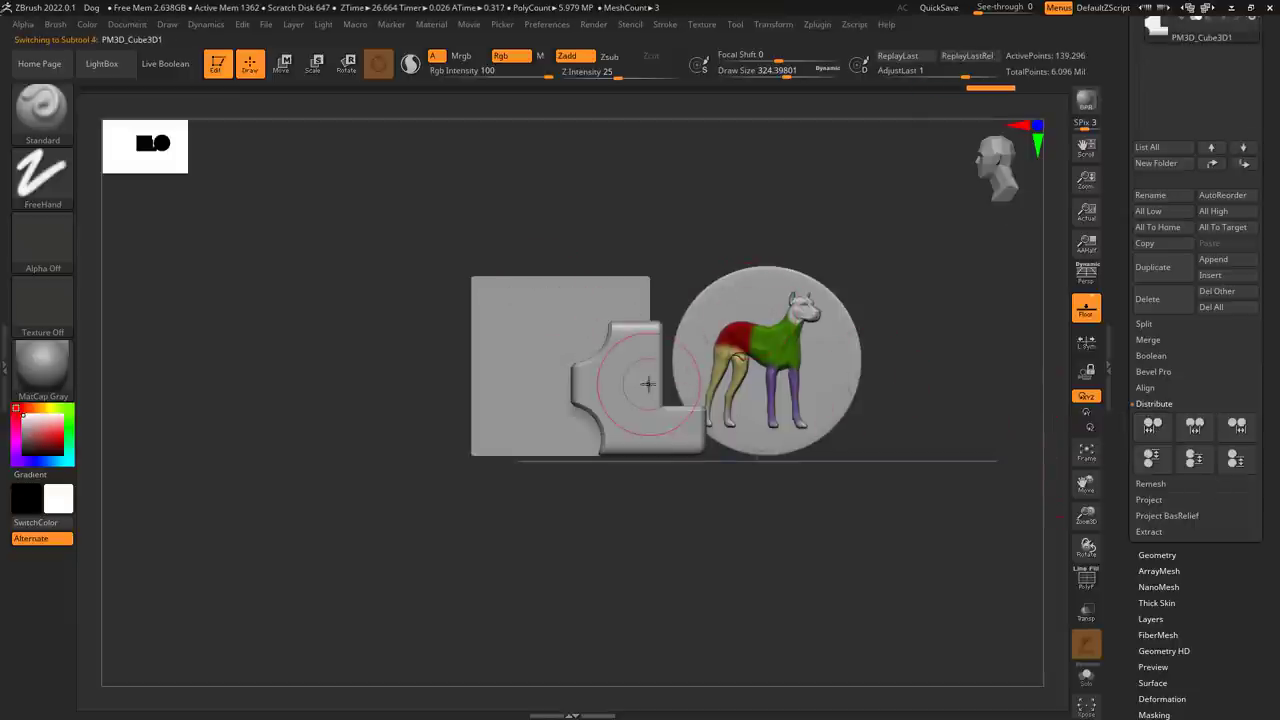
Spread the subtools apart by moving the plane to the left, the dog-relief cylinder to the right and the beveled cube upwards
left_click(283, 66)
left_click_drag(408, 378, 255, 380)
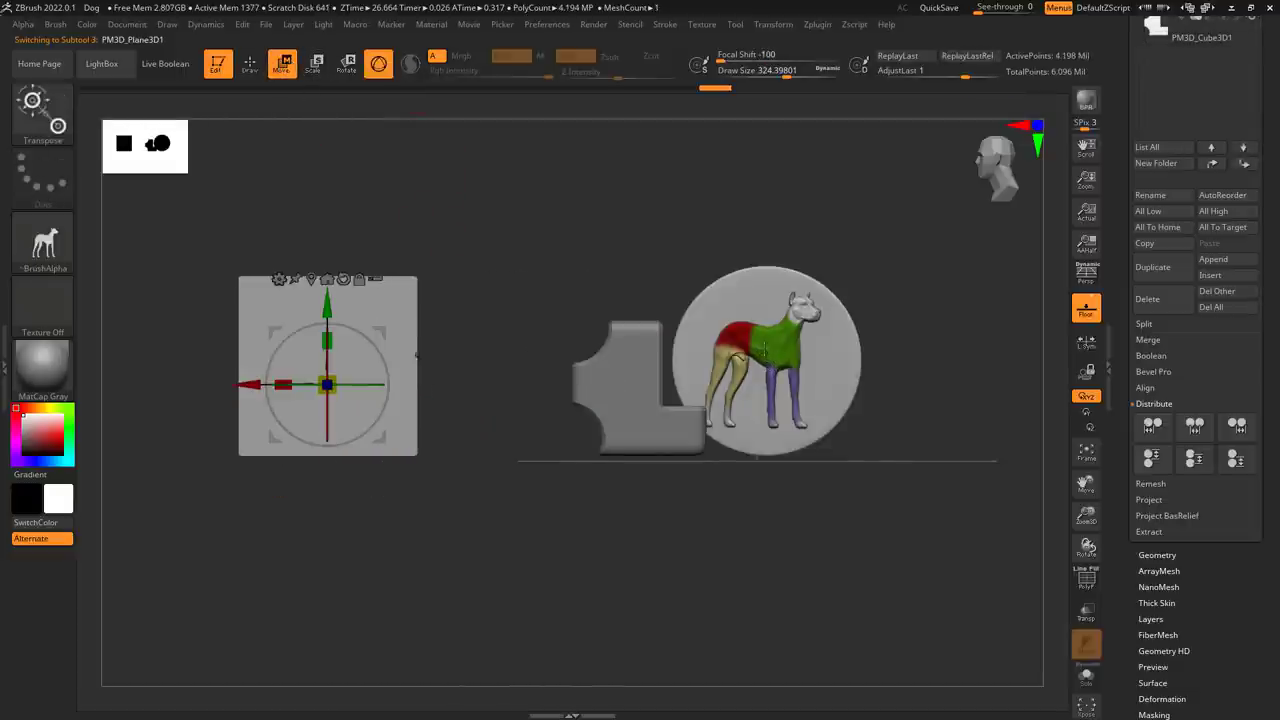
left_click(763, 352)
left_click_drag(686, 382, 891, 382)
left_click(640, 420, "alt")
left_click_drag(636, 340, 636, 228)
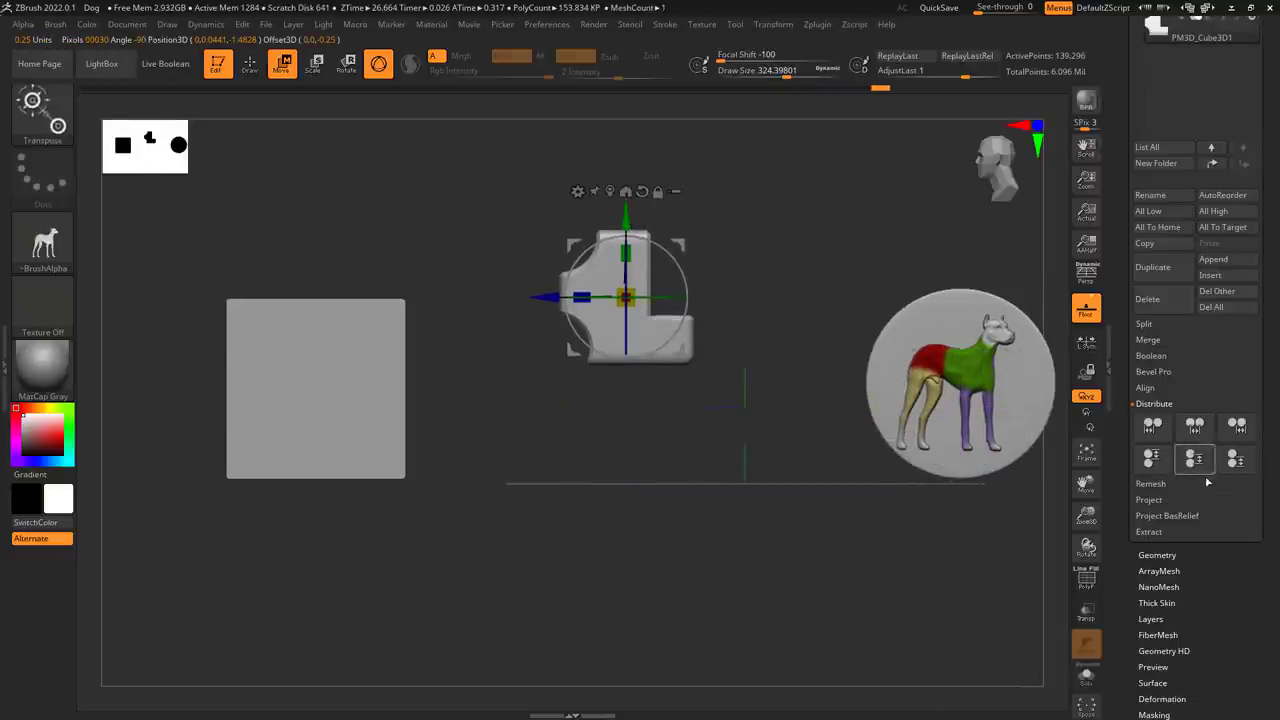
Distribute the three subtools by horizontal centers, vertical centers and right edges in turn
left_click(1208, 424)
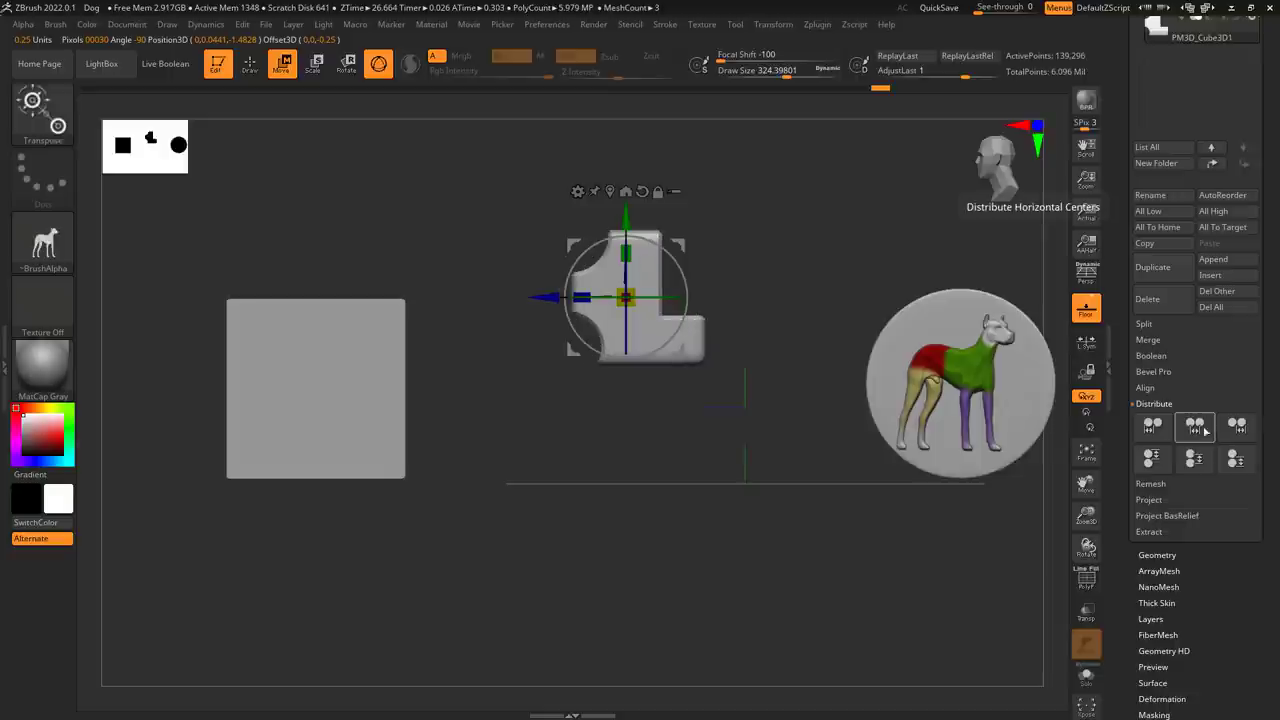
left_click(1194, 458)
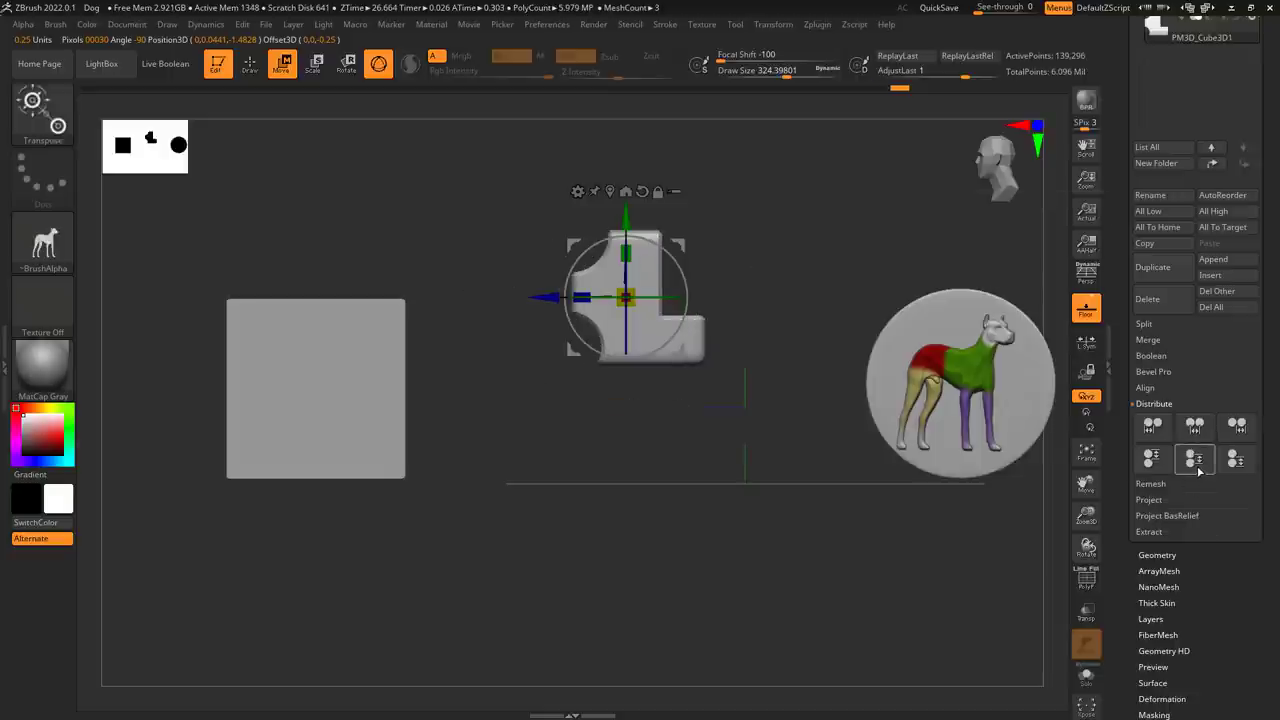
left_click(1240, 428)
Align the subtools by their vertical centers, then lower the beveled cube to the floor line and align the bottom edges
left_click(1145, 387)
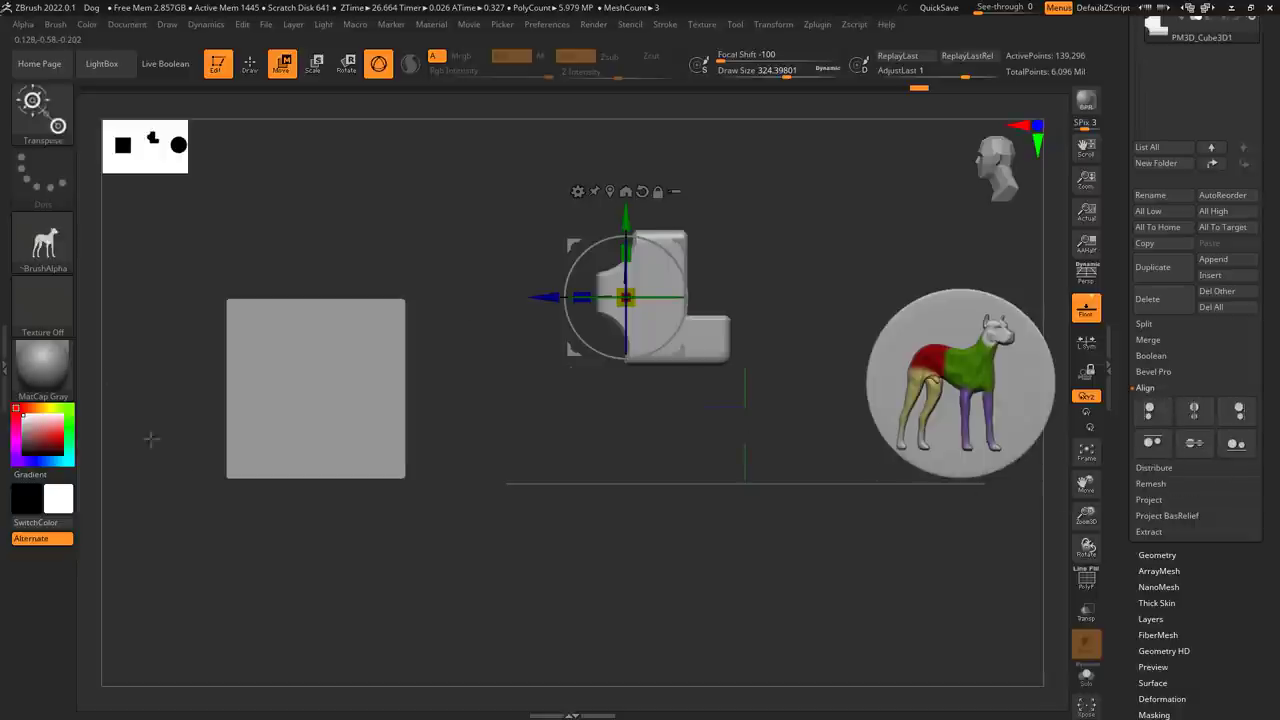
left_click(1194, 442)
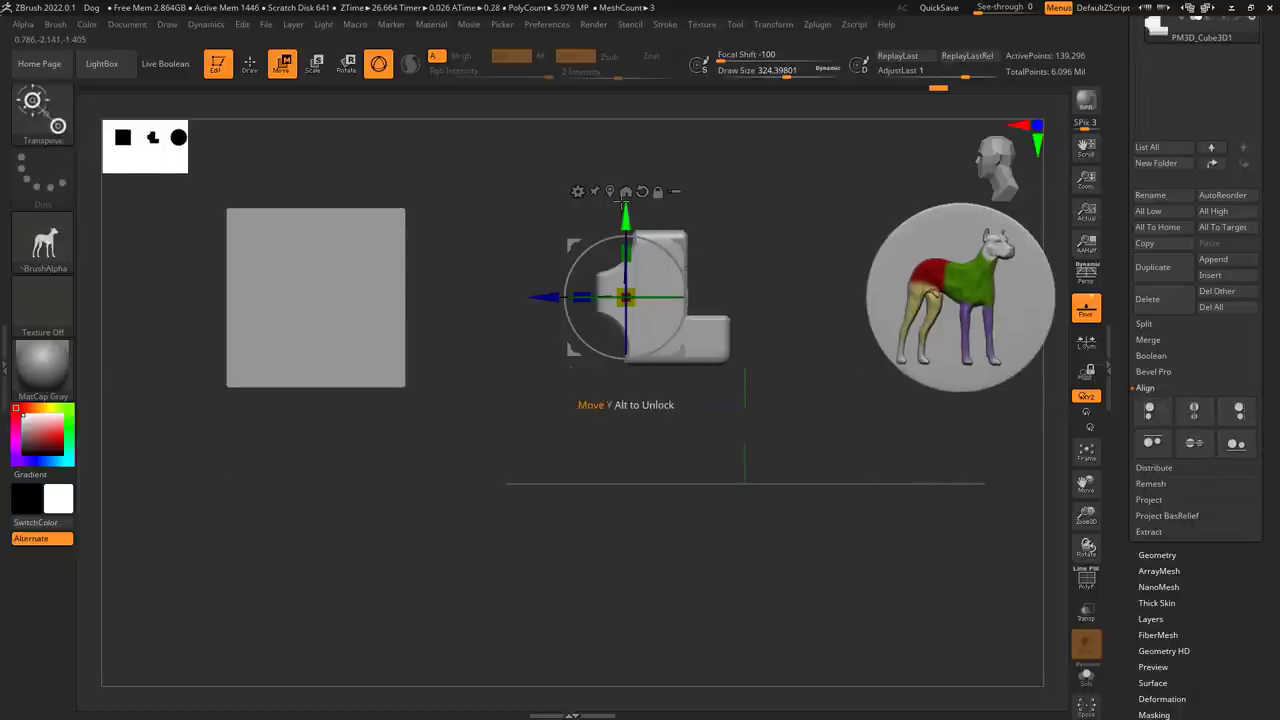
left_click_drag(625, 212, 703, 331)
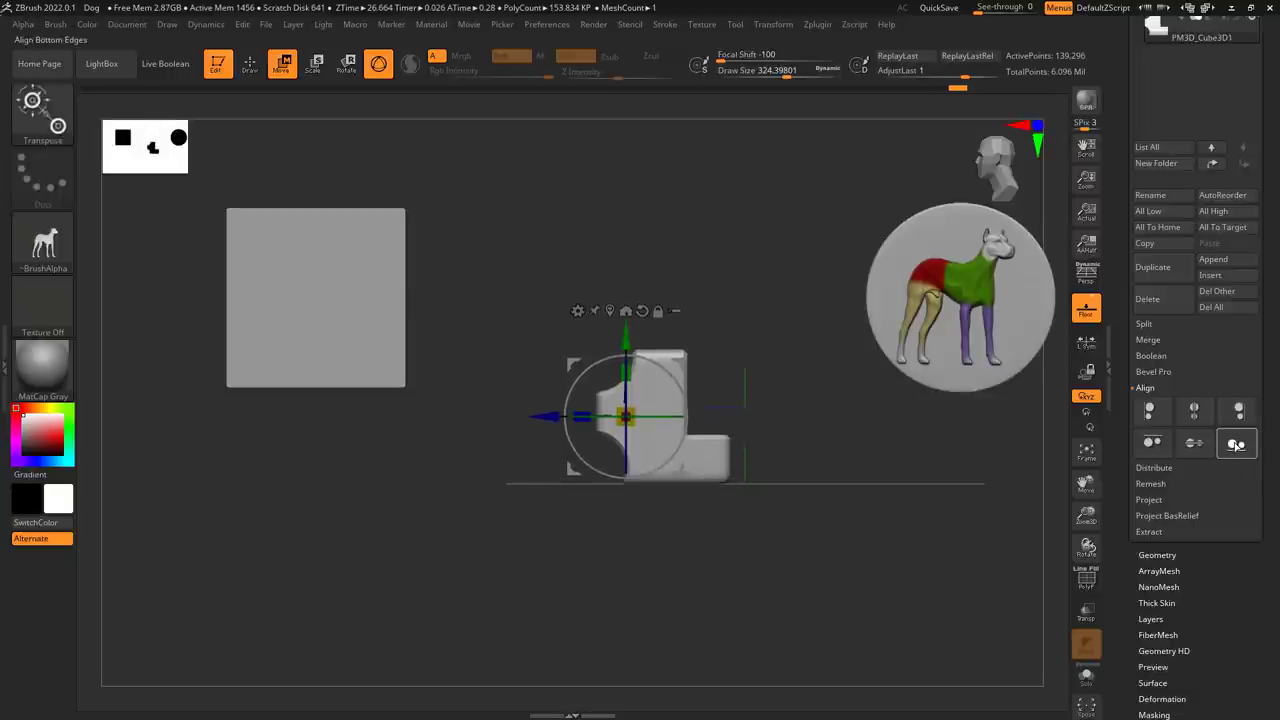
left_click(1236, 444)
Turn on the polyframe display and bring the beveled cube's mesh into close view as the active subtool
mouse_move(760, 220)
left_mouse_down()
mouse_move(800, 270)
mouse_move(680, 240)
mouse_move(761, 235)
left_mouse_up()
left_click_drag(911, 259, 679, 468)
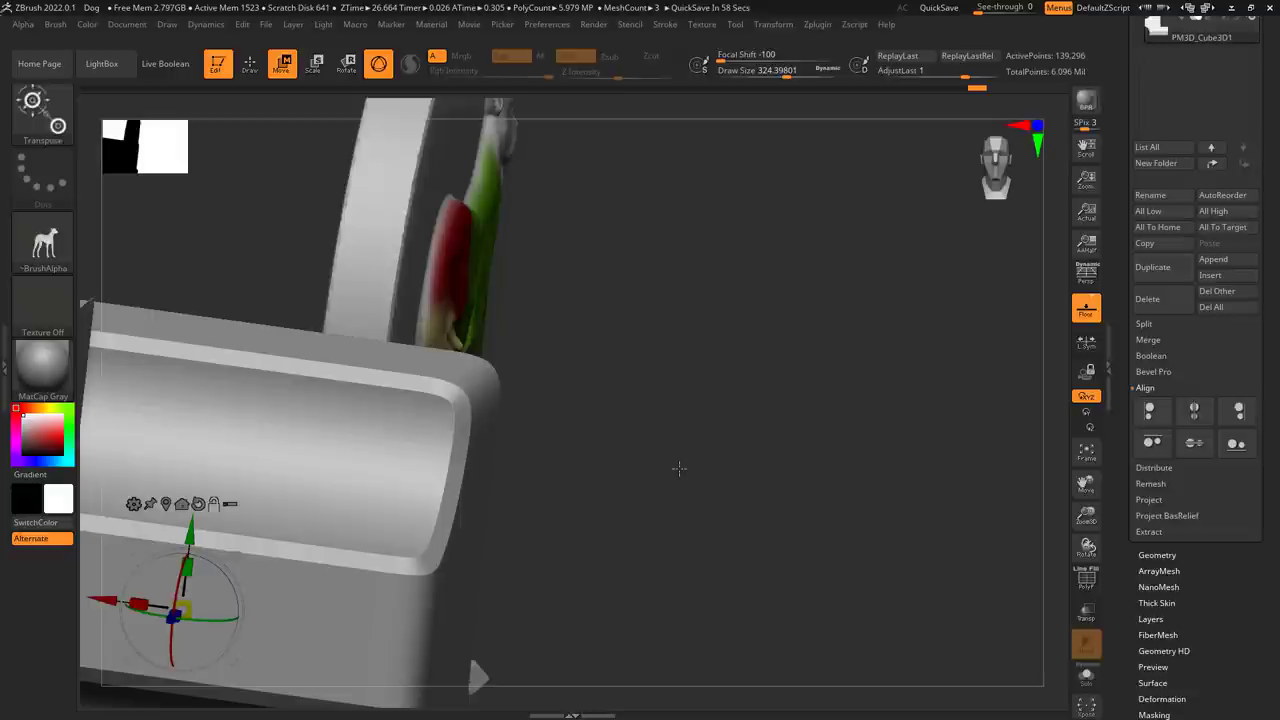
key("Up")
key("shift+f")
right_click_drag(771, 440, 655, 515, "ctrl")
right_click_drag(174, 615, 788, 663, "alt")
left_click(314, 352, "alt")
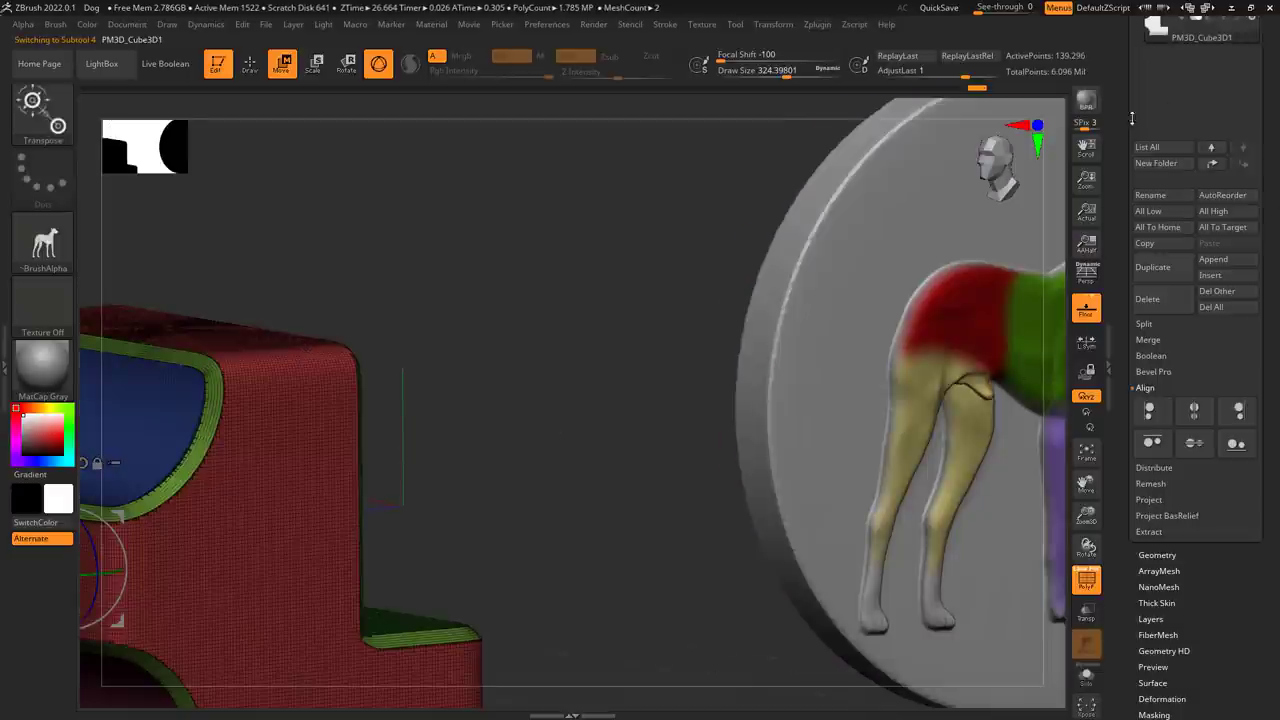
Select the dog-relief cylinder, open its DynaMesh settings and inspect its dense mesh
left_click_drag(1128, 131, 1143, 296)
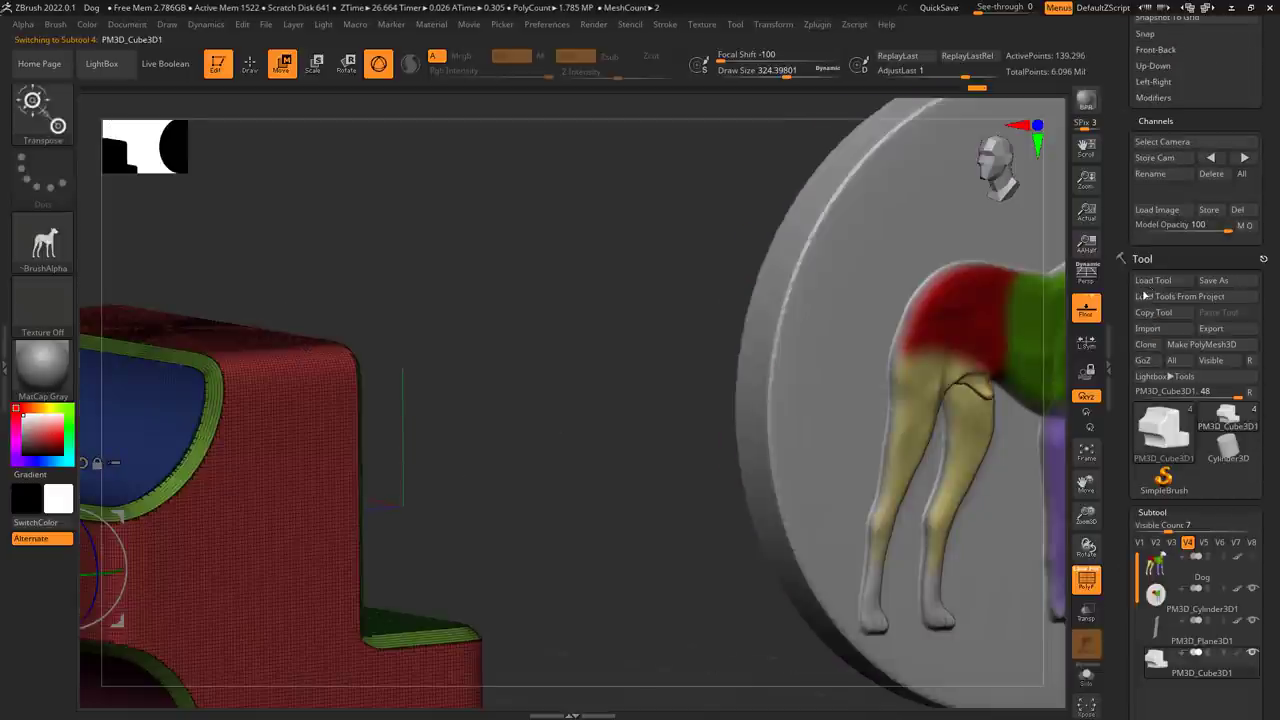
left_click(881, 232, "alt")
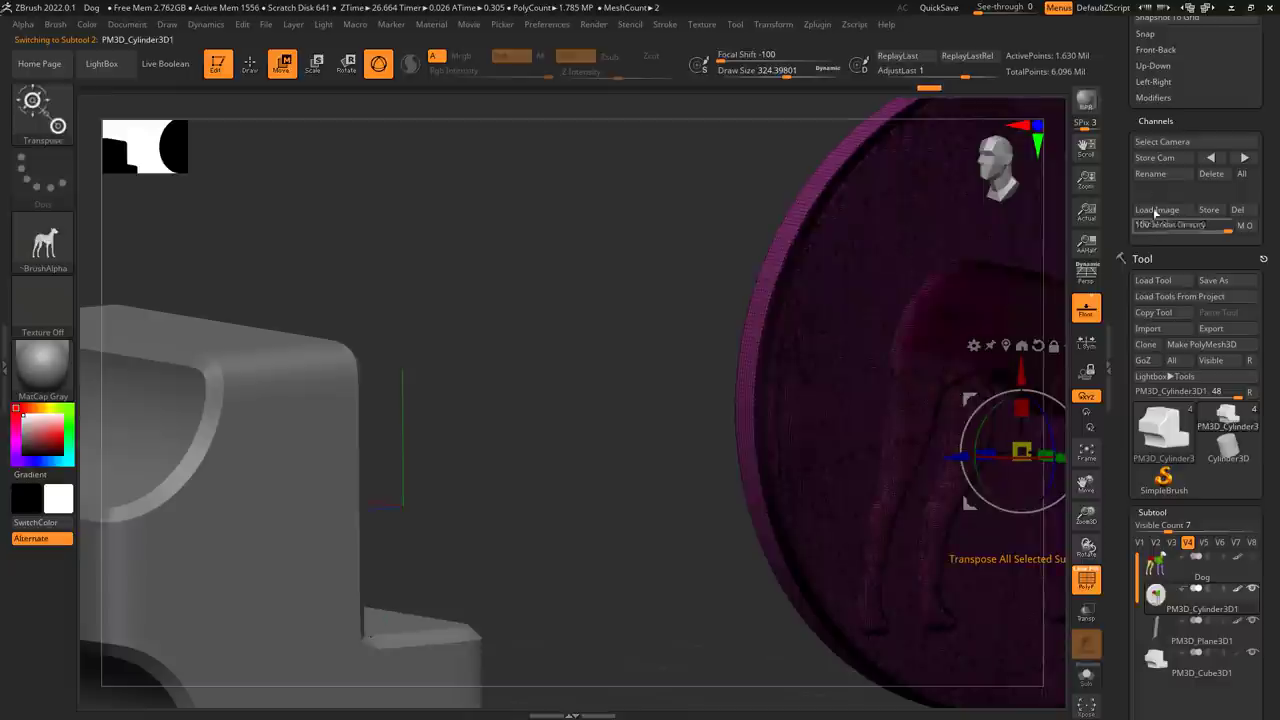
left_click_drag(1116, 394, 1142, 195)
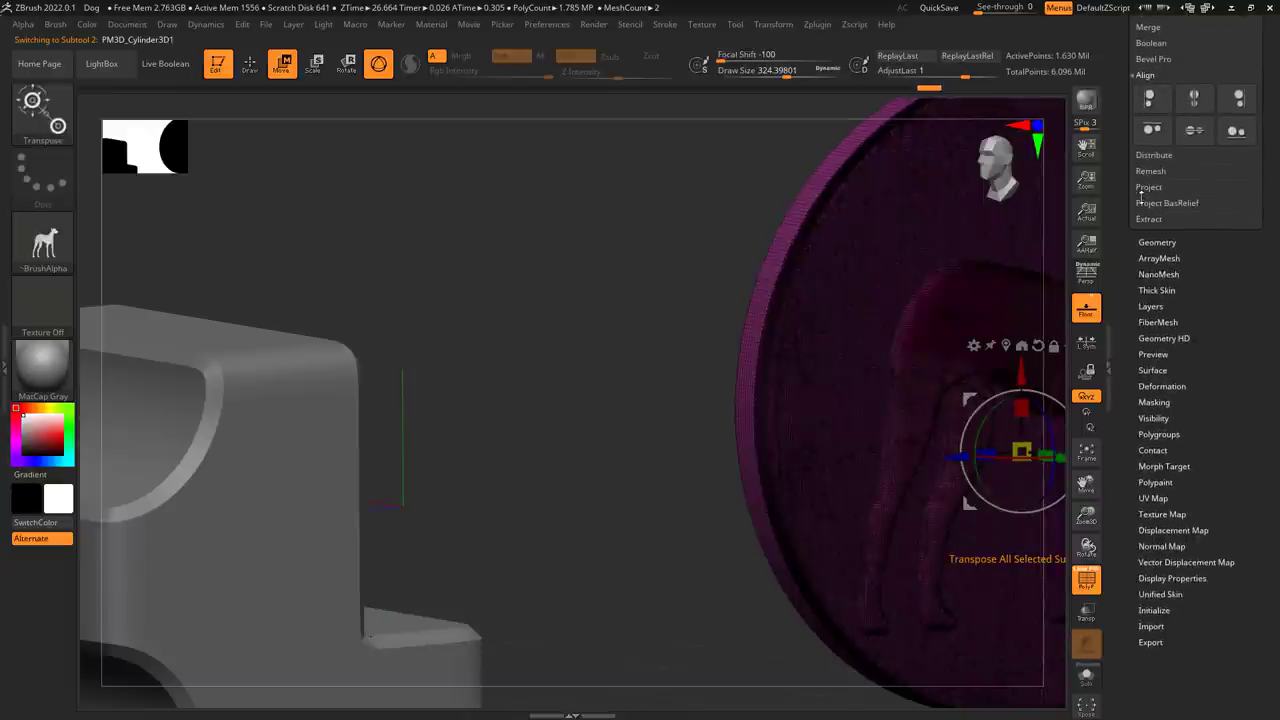
left_click(1168, 243)
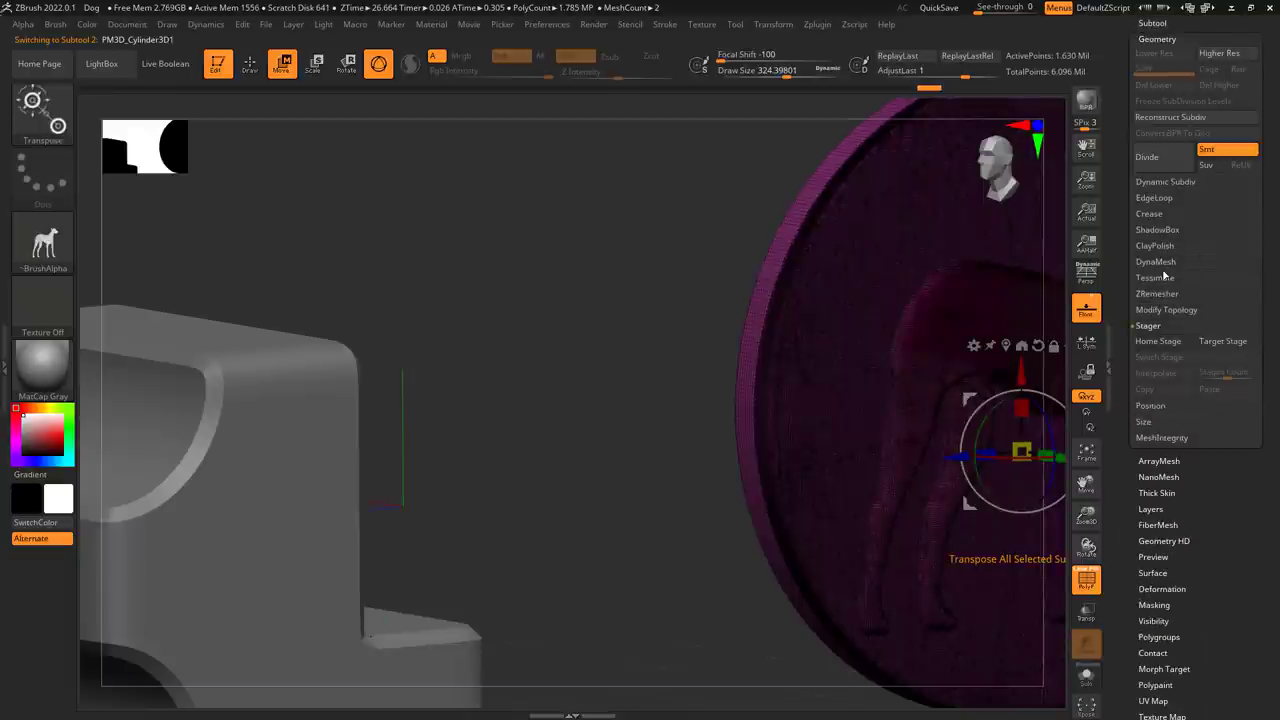
left_click(1158, 262)
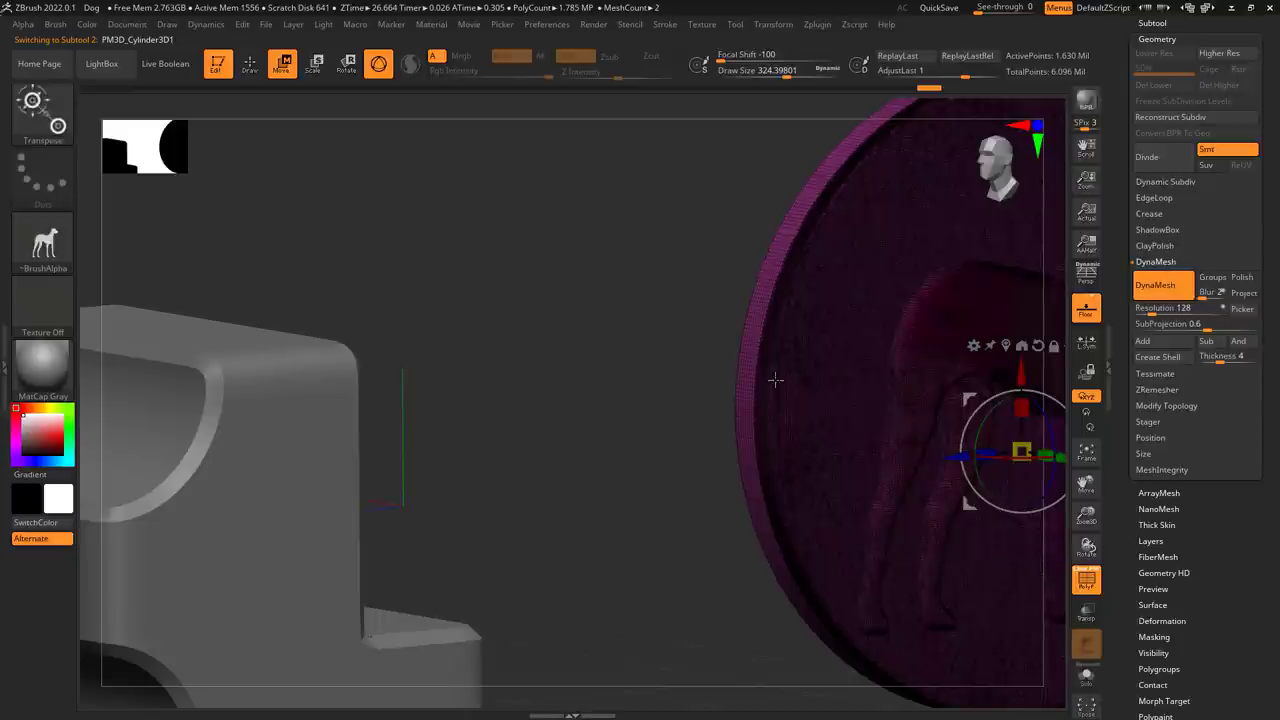
left_click_drag(494, 291, 302, 323, "alt")
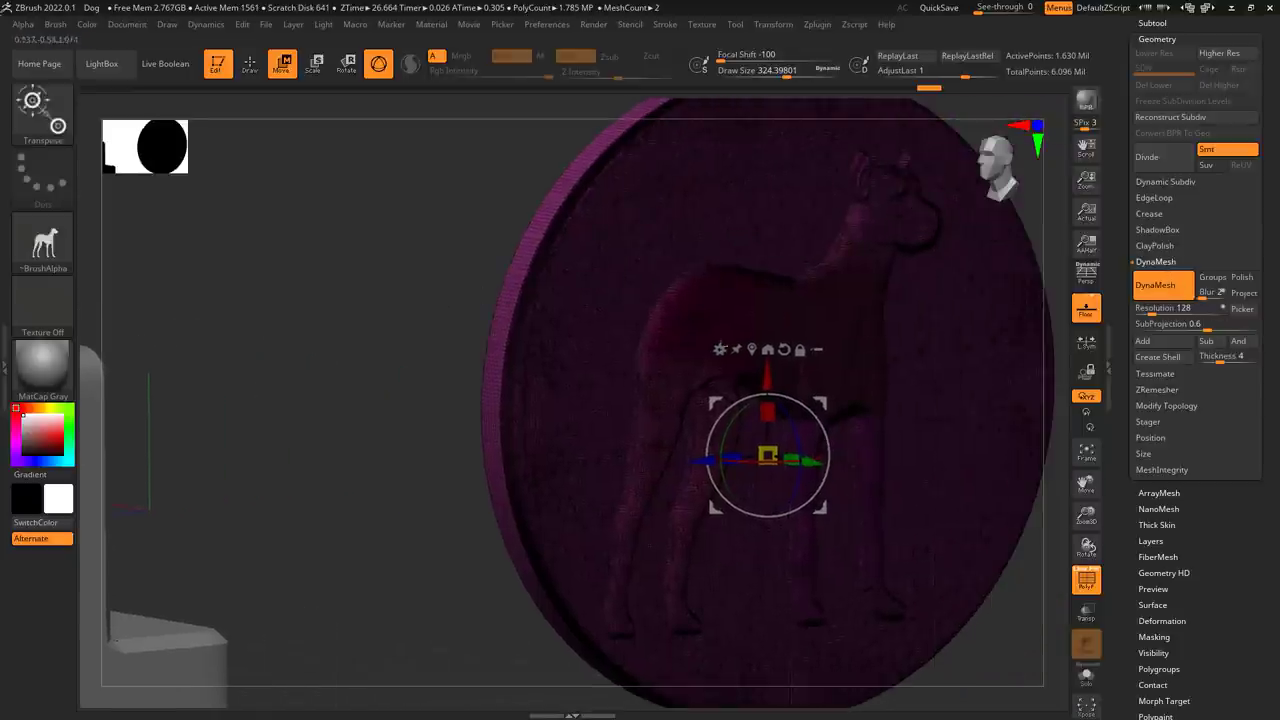
left_click_drag(609, 365, 997, 349, "alt")
Select the beveled cube, examine its mesh density and sample its polygon size for the DynaMesh resolution with the Picker
left_click(374, 424, "alt")
left_click_drag(612, 383, 694, 447)
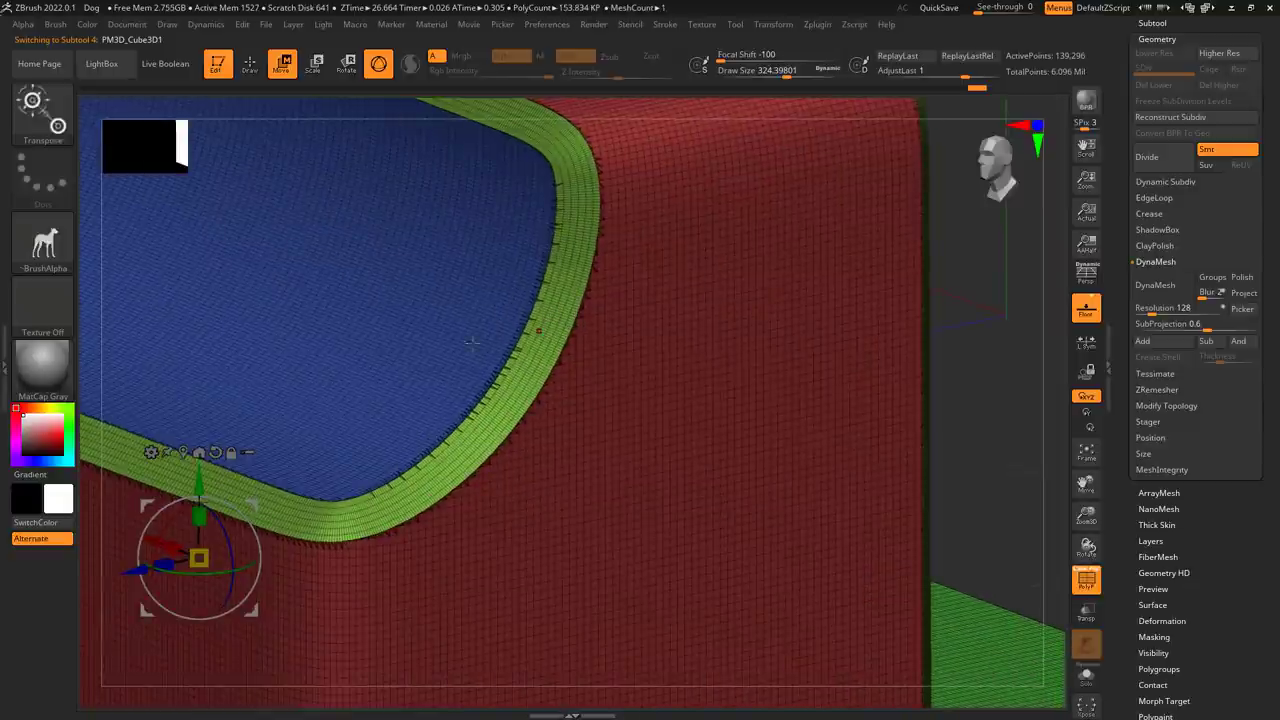
left_click_drag(985, 338, 848, 327, "alt")
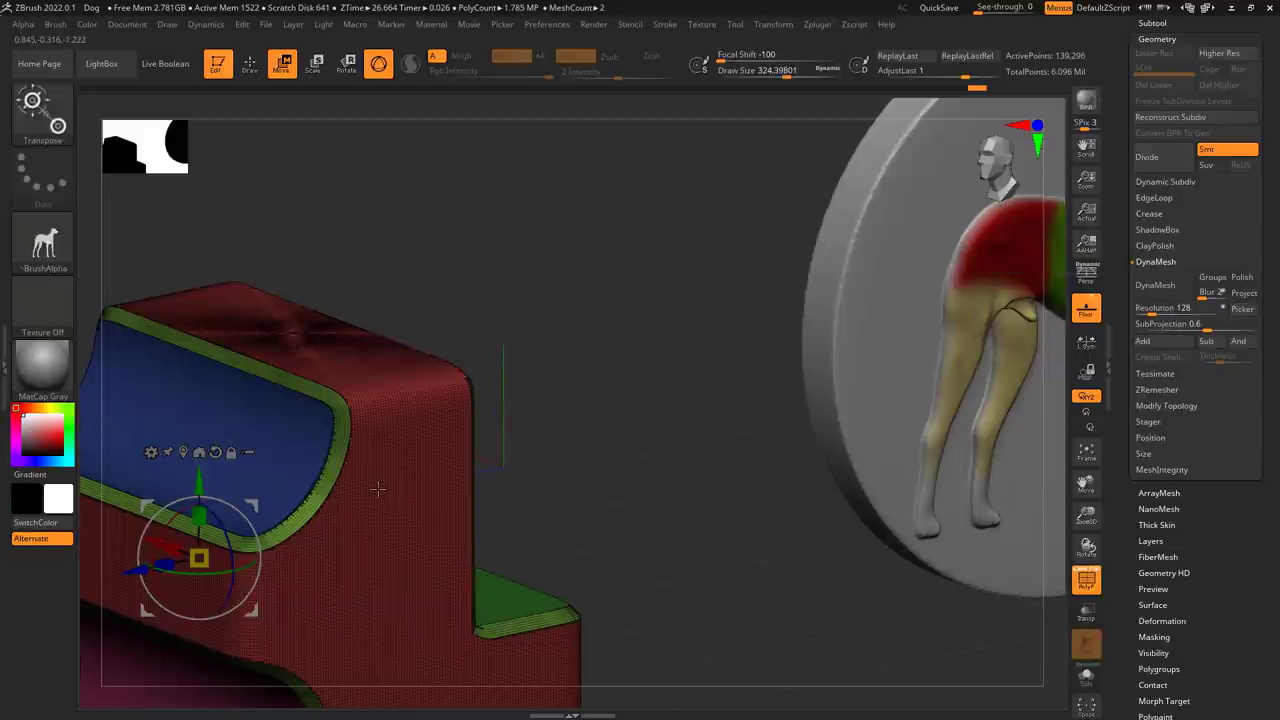
key("q")
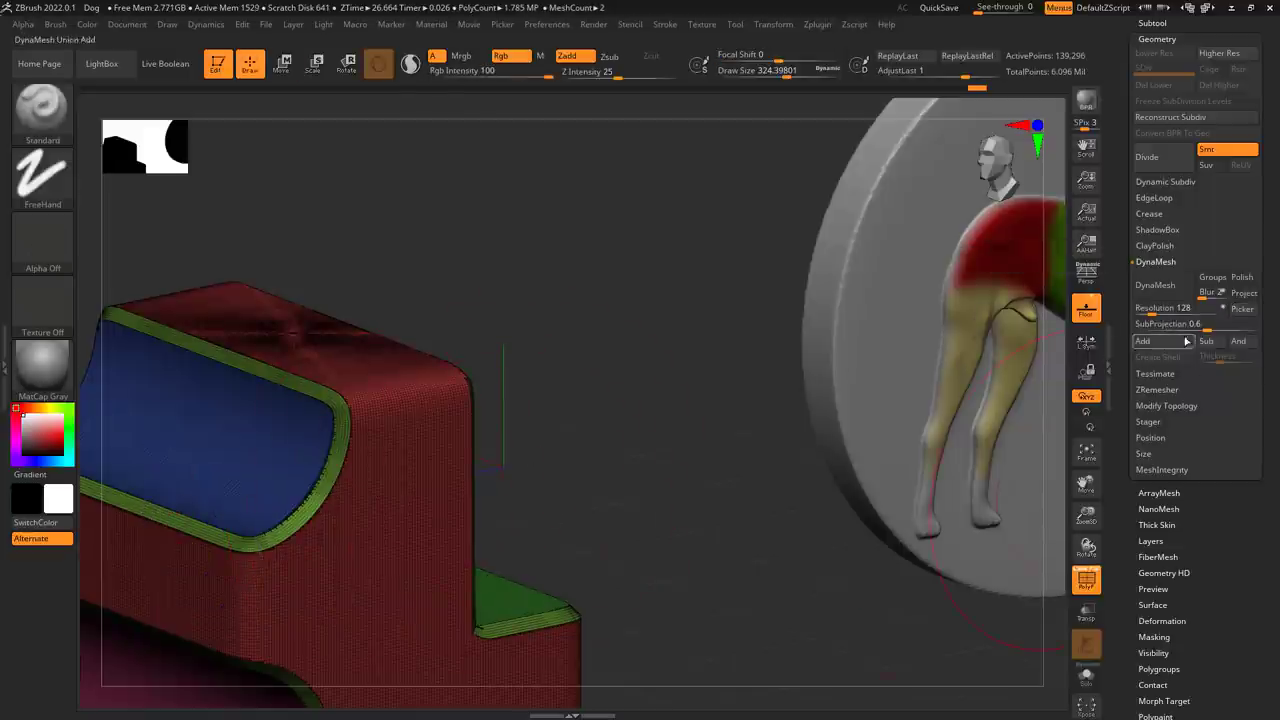
left_click(1243, 309)
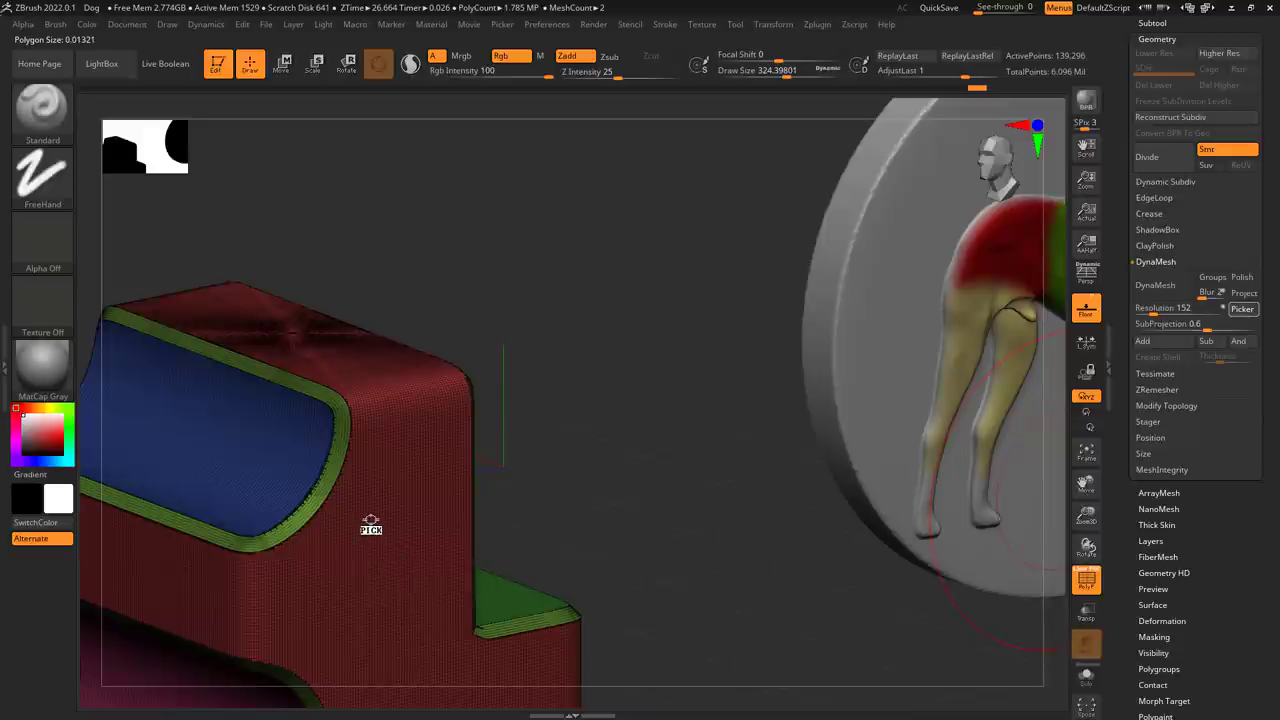
Select the dog-relief cylinder and sample its DynaMesh resolution from several spots on the beveled cube with the Picker
left_click(897, 248, "alt")
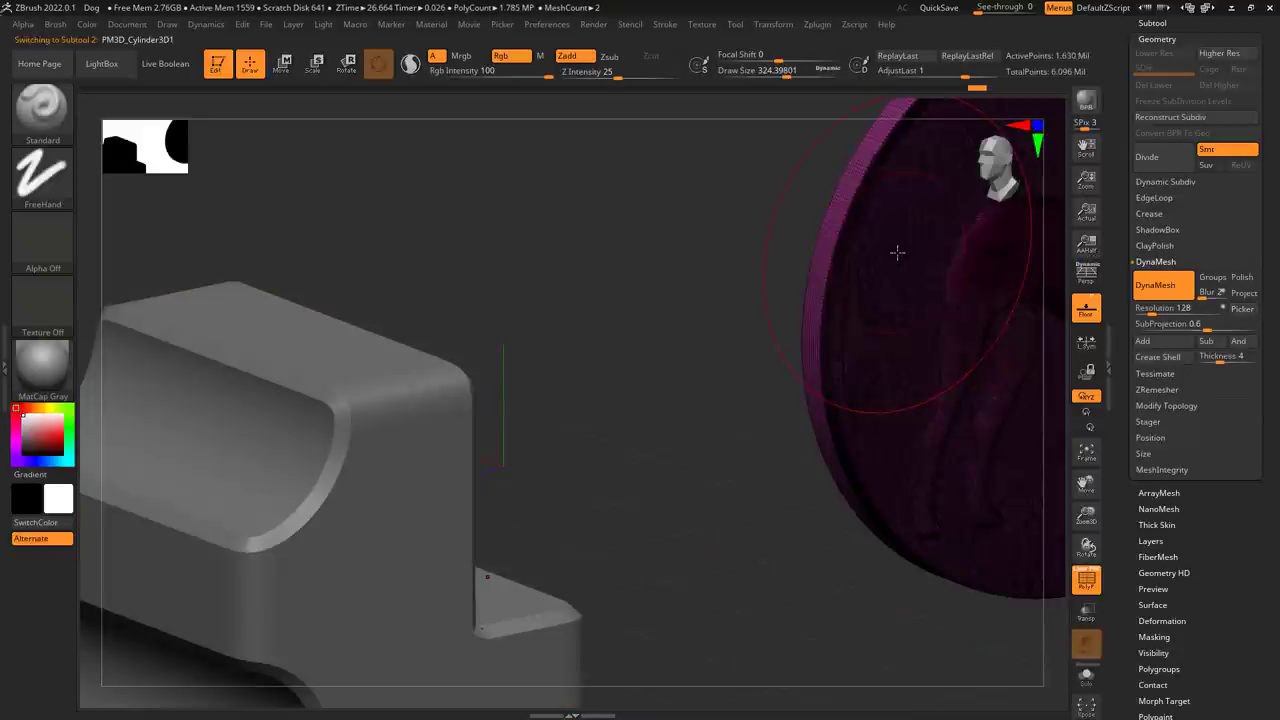
left_click(1242, 308)
left_click_drag(349, 454, 379, 450)
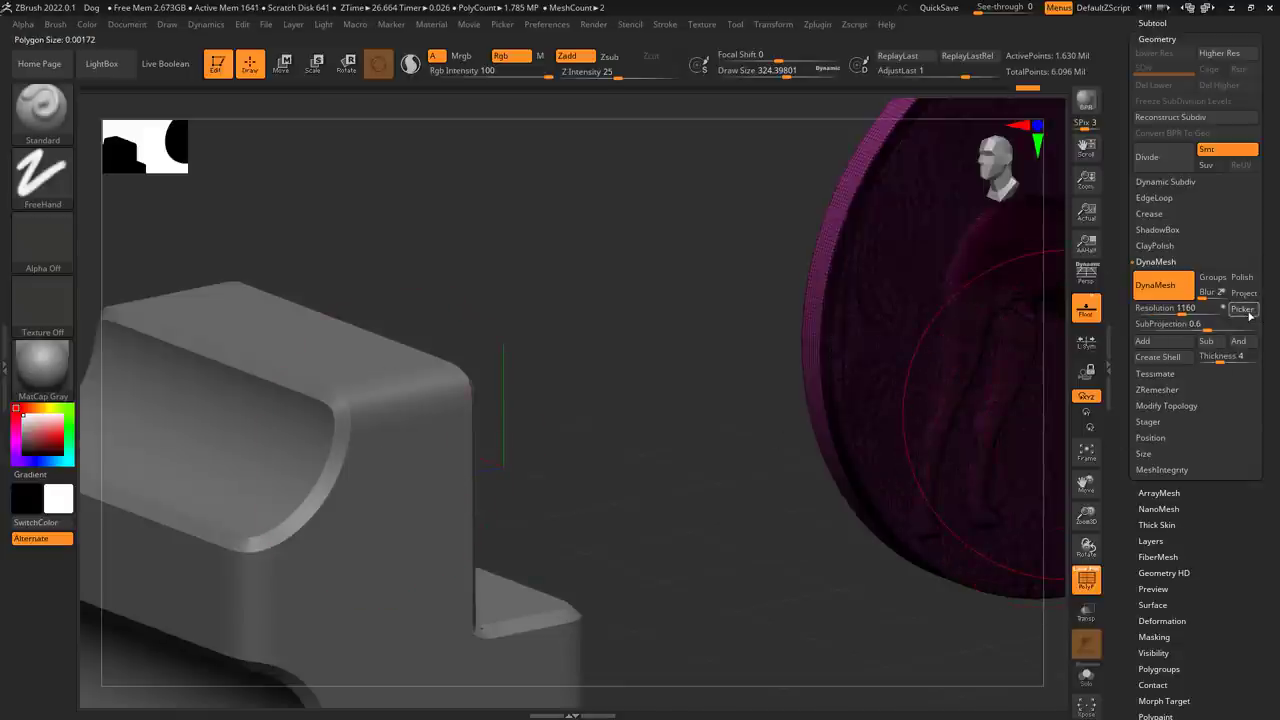
left_click(307, 500)
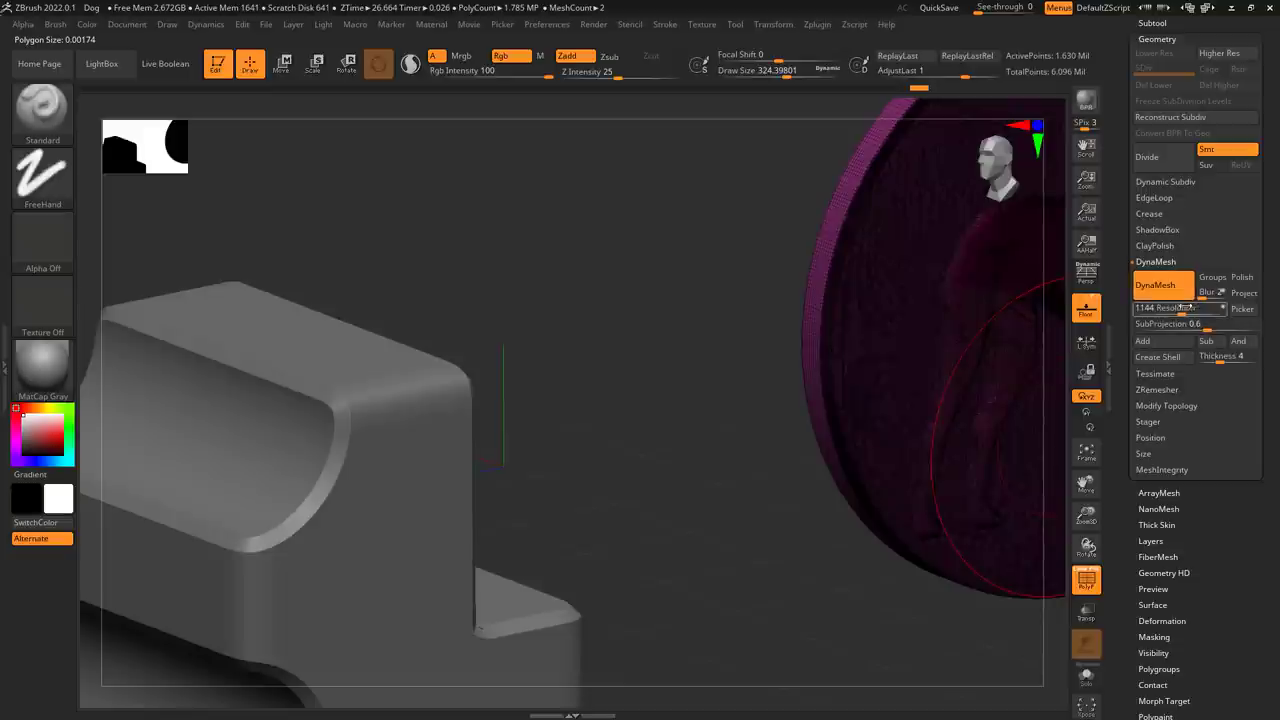
left_click(1243, 310)
left_click(217, 476)
left_click_drag(221, 470, 302, 514)
left_click(396, 430)
left_click(414, 526)
left_click_drag(399, 520, 400, 506)
left_click_drag(690, 515, 898, 535)
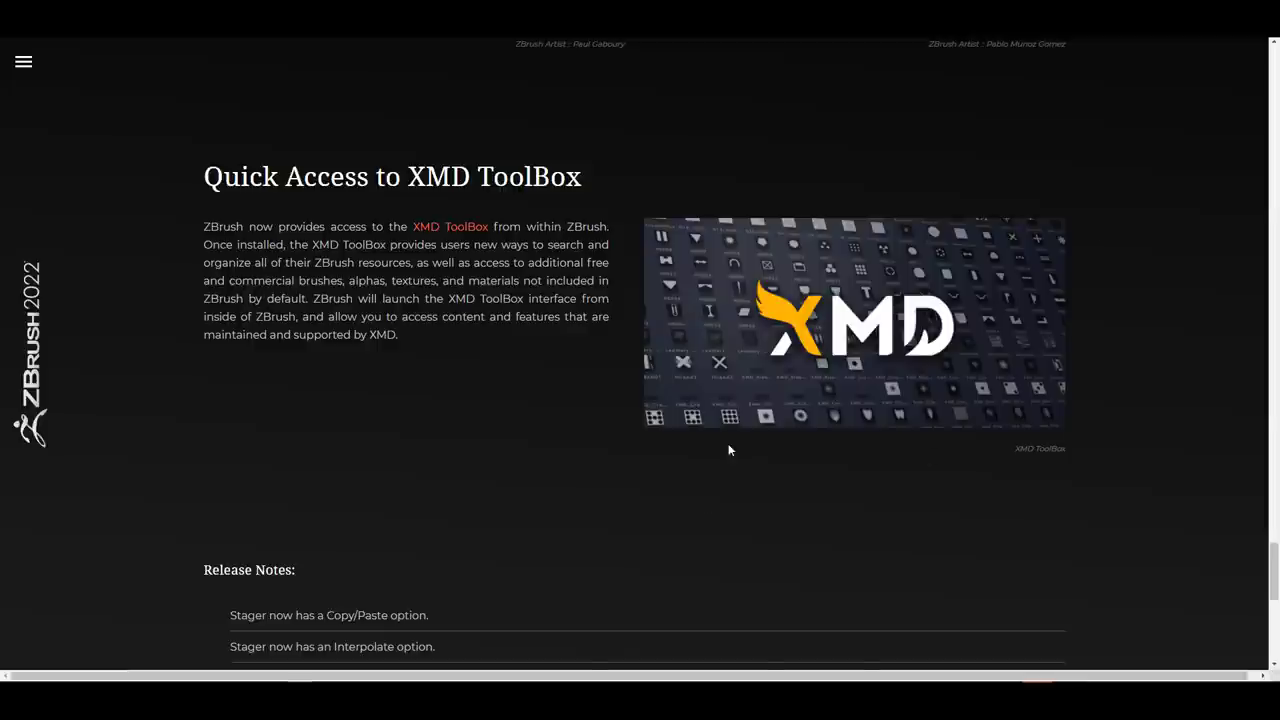
Switch to the ZBrush 2022 features web page and read the section on quick access to XMD ToolBox
scroll(740, 446, "down", 4)
scroll(790, 470, "up", 9)
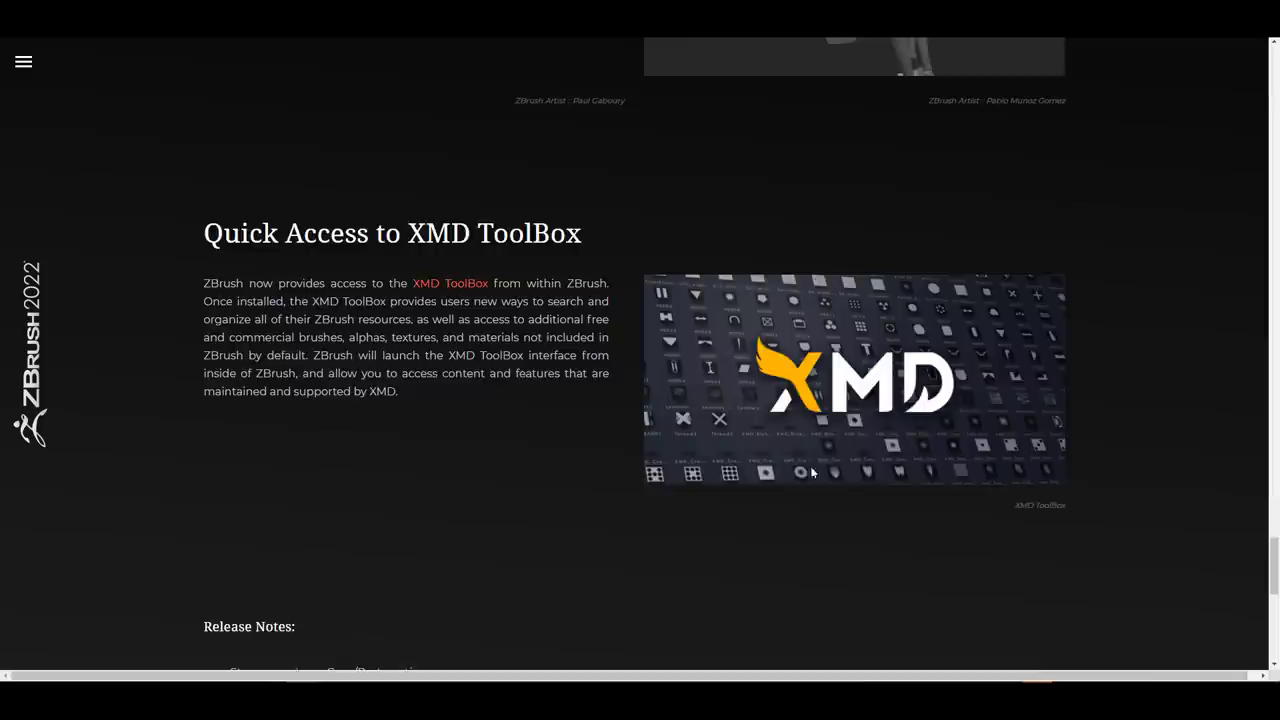
scroll(855, 400, "down", 1)
scroll(860, 365, "down", 3)
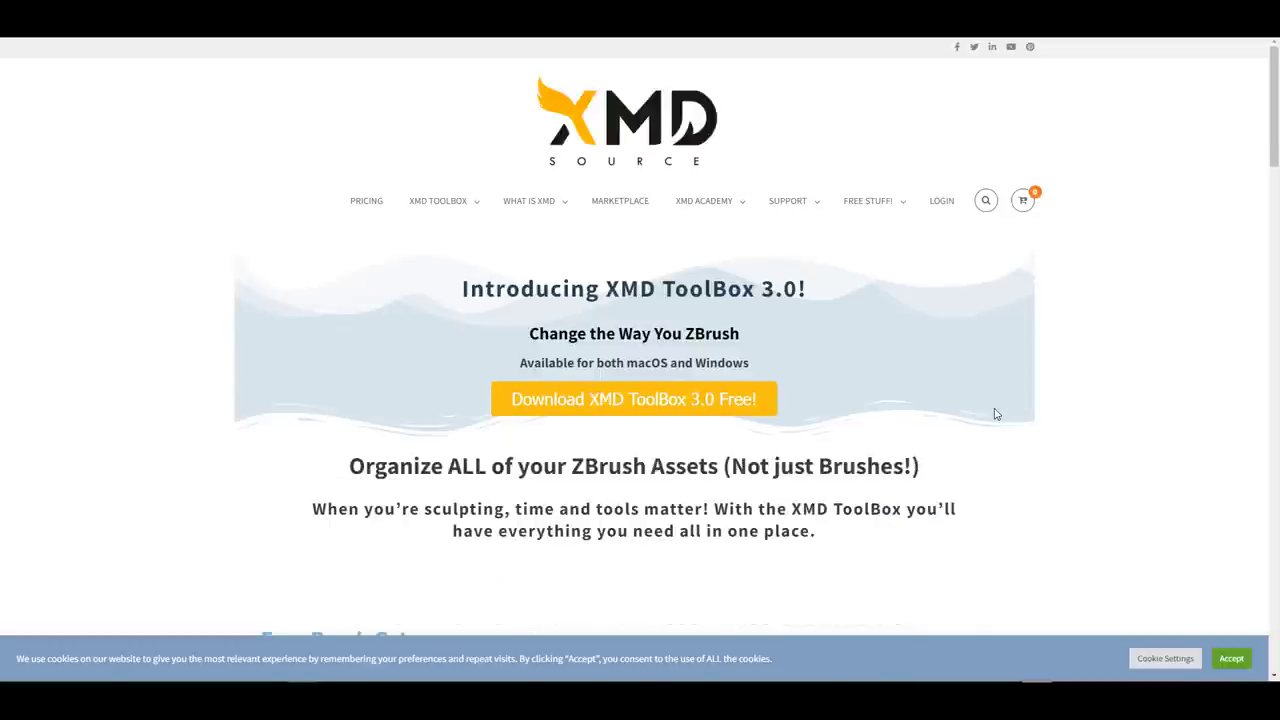
Look through the free brush sets on the XMD Source website
scroll(995, 414, "down", 7)
scroll(995, 372, "down", 4)
scroll(1102, 315, "up", 5)
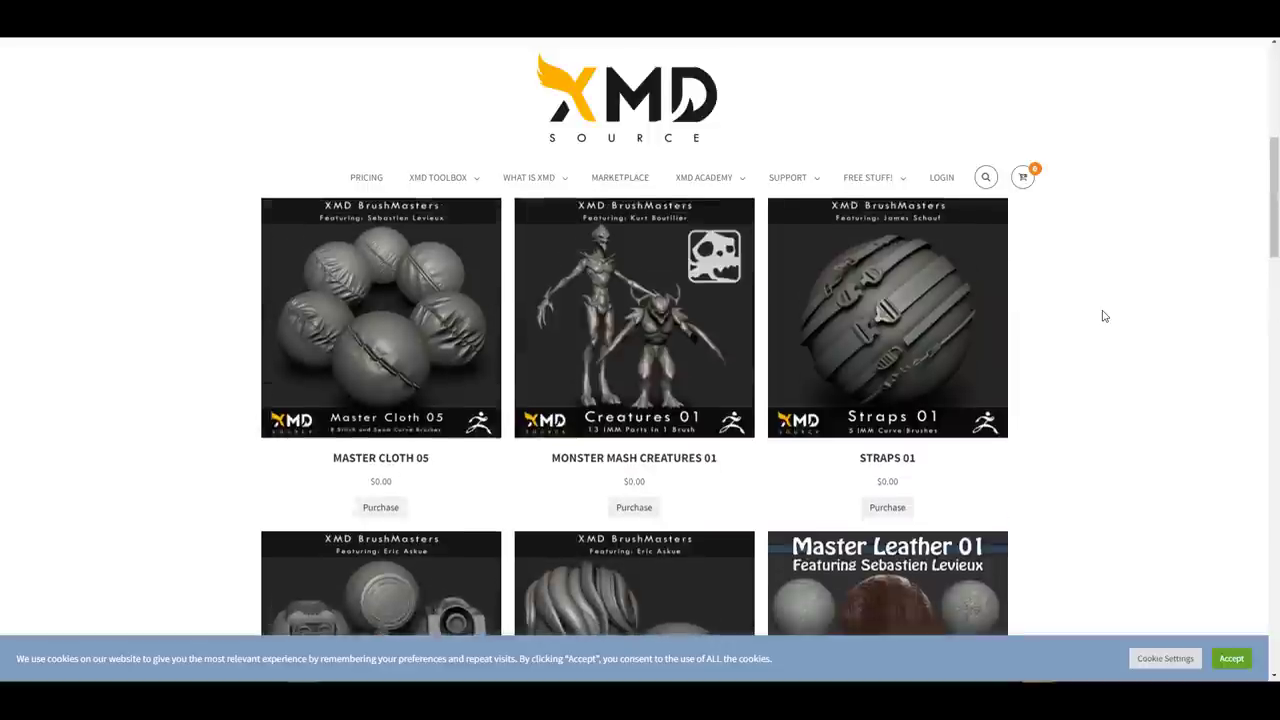
scroll(1105, 305, "up", 2)
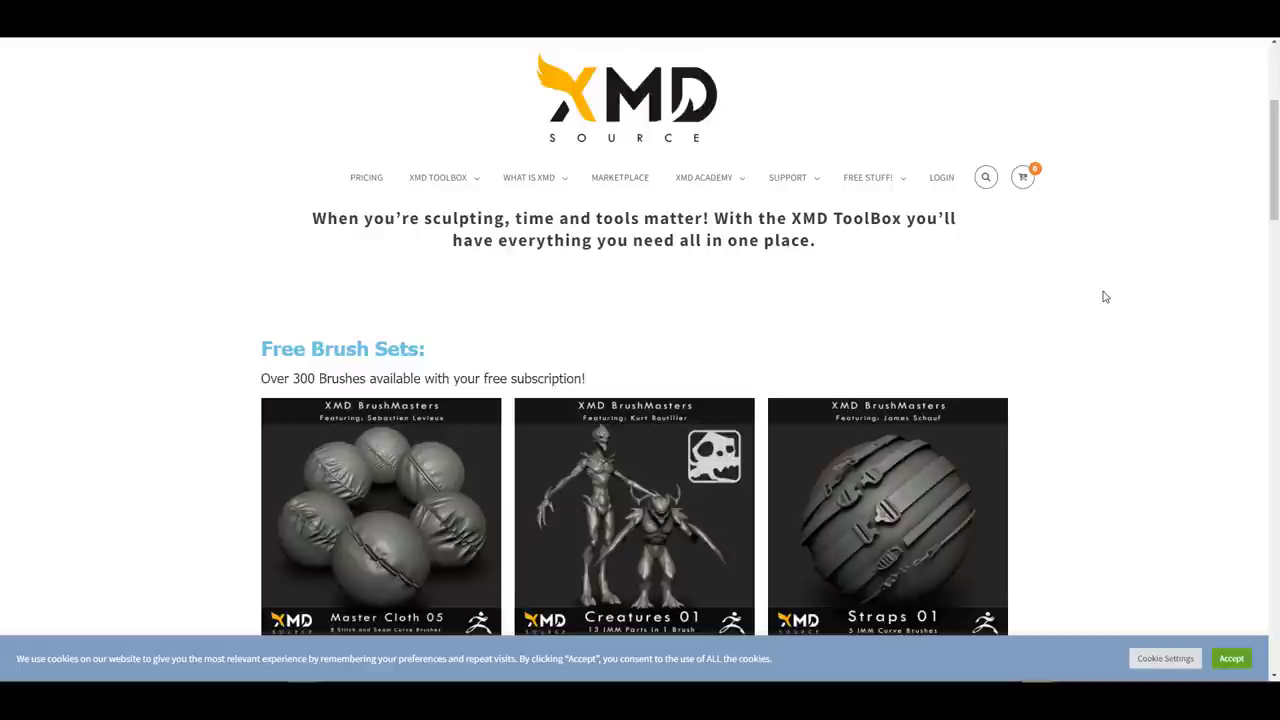
Switch back to the ZBrush 2022 features web page and read the release notes below the XMD ToolBox section
scroll(1174, 263, "down", 12)
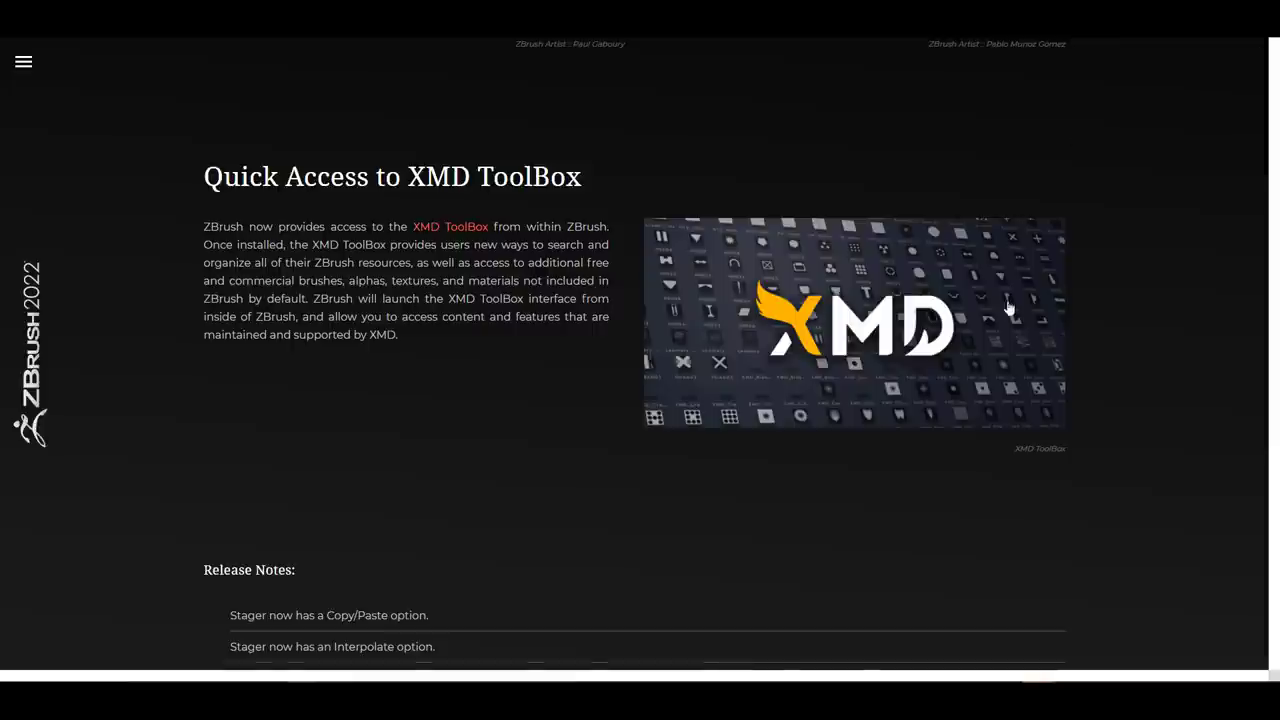
scroll(963, 405, "down", 5)
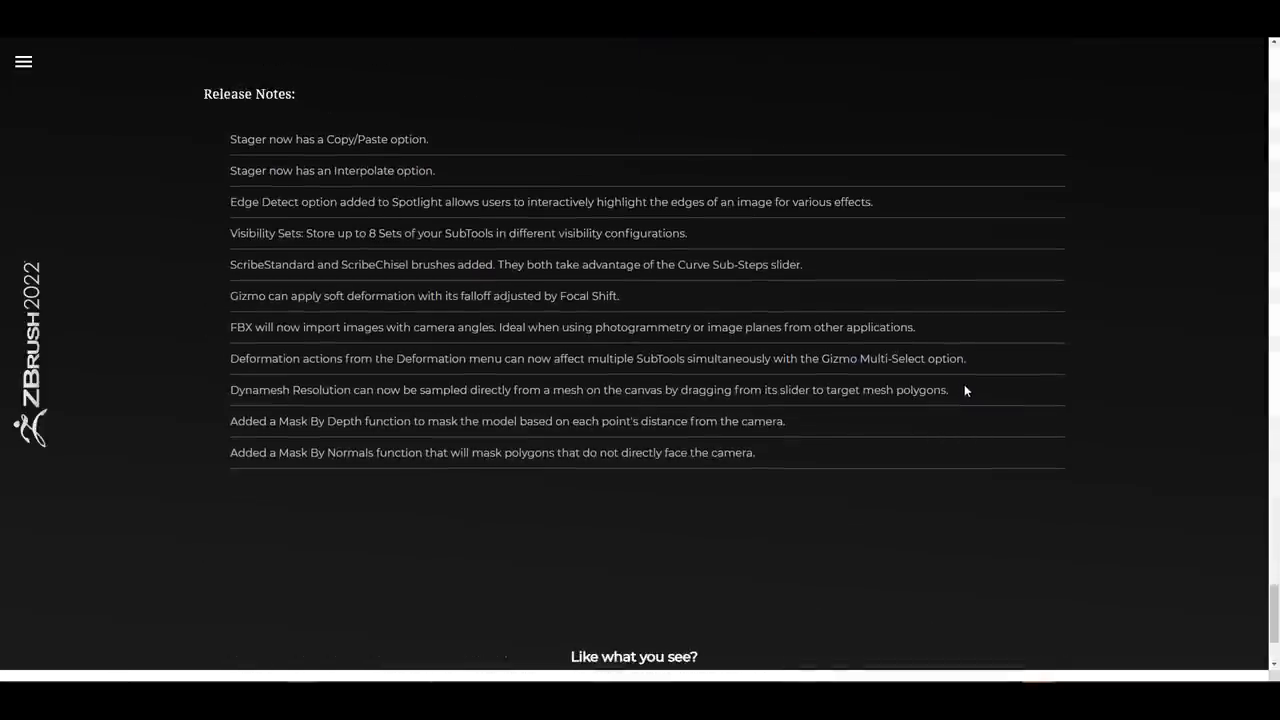
scroll(965, 390, "up", 1)
Look back through the feature sections from stroke interpolation and knife brushes up to Bevel Pro and Bas Relief
scroll(965, 390, "up", 5)
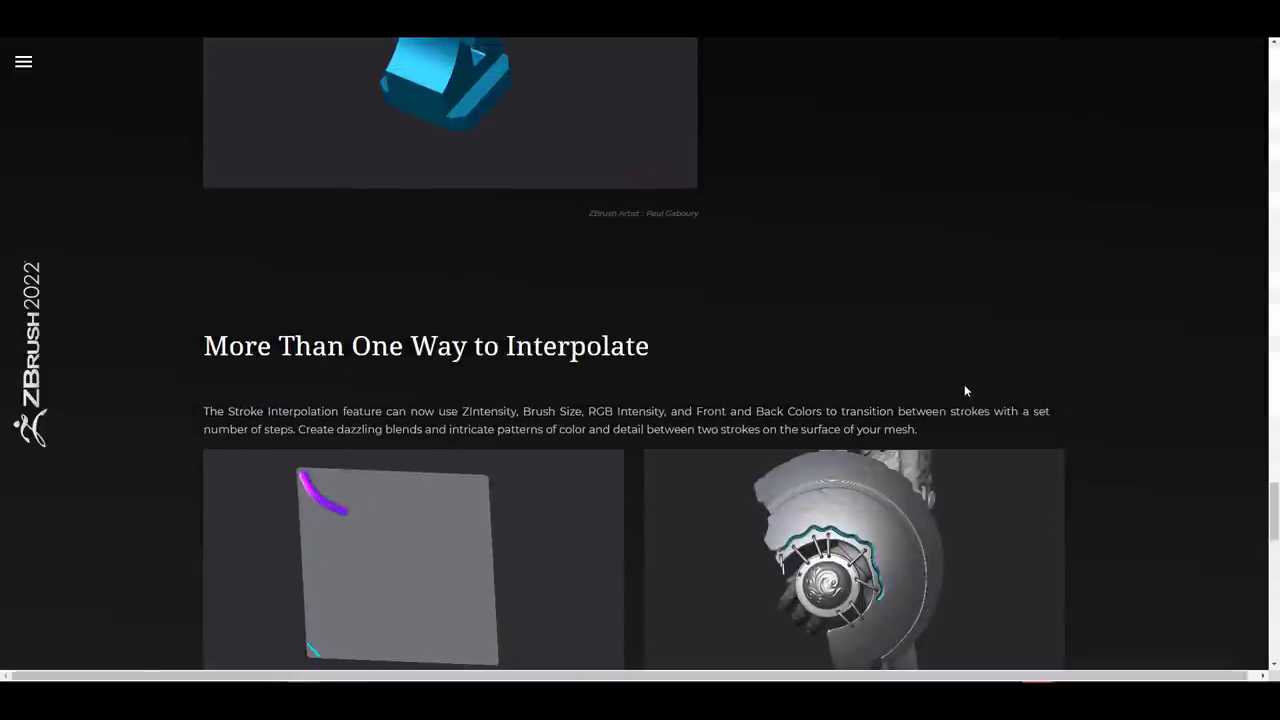
scroll(968, 381, "up", 10)
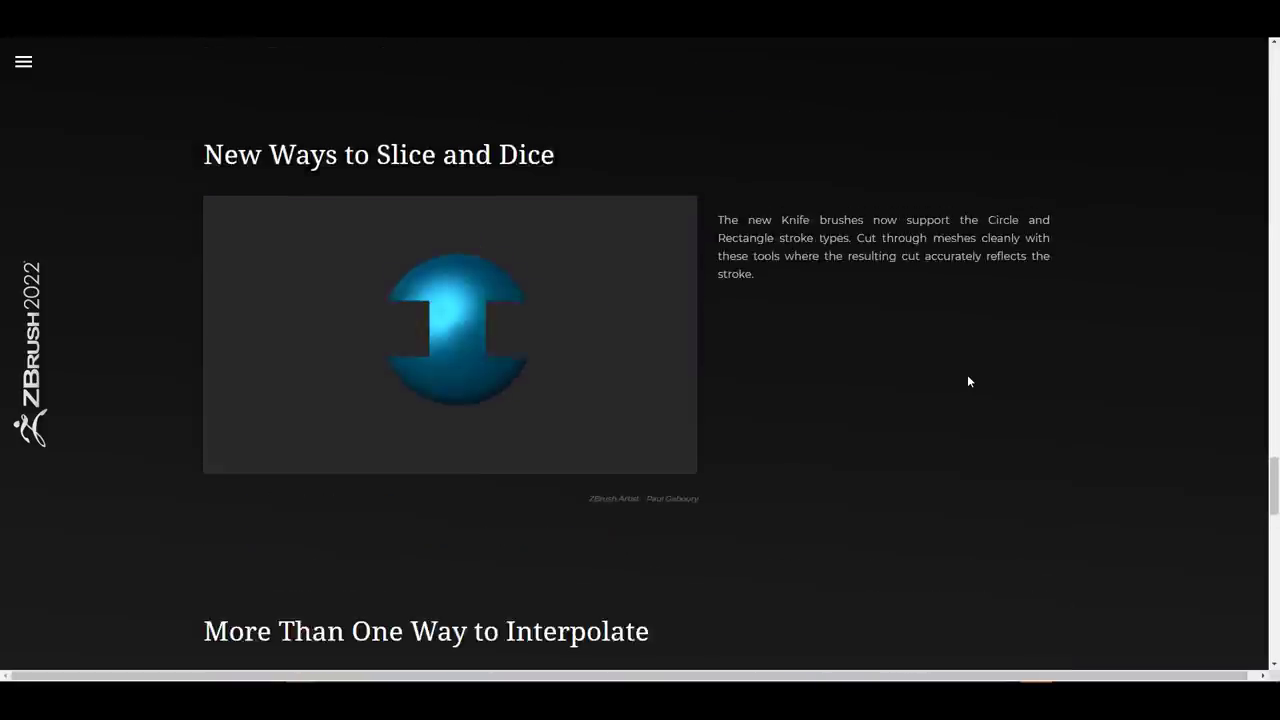
scroll(968, 381, "up", 10)
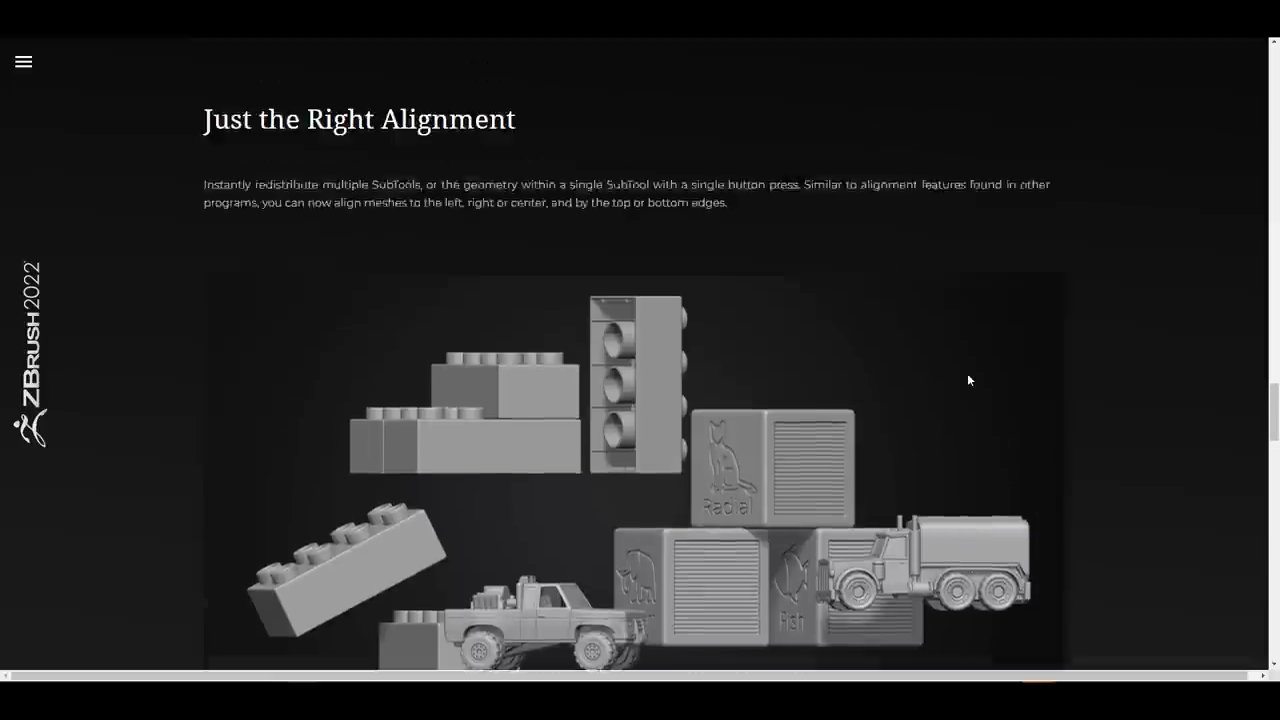
scroll(968, 381, "up", 10)
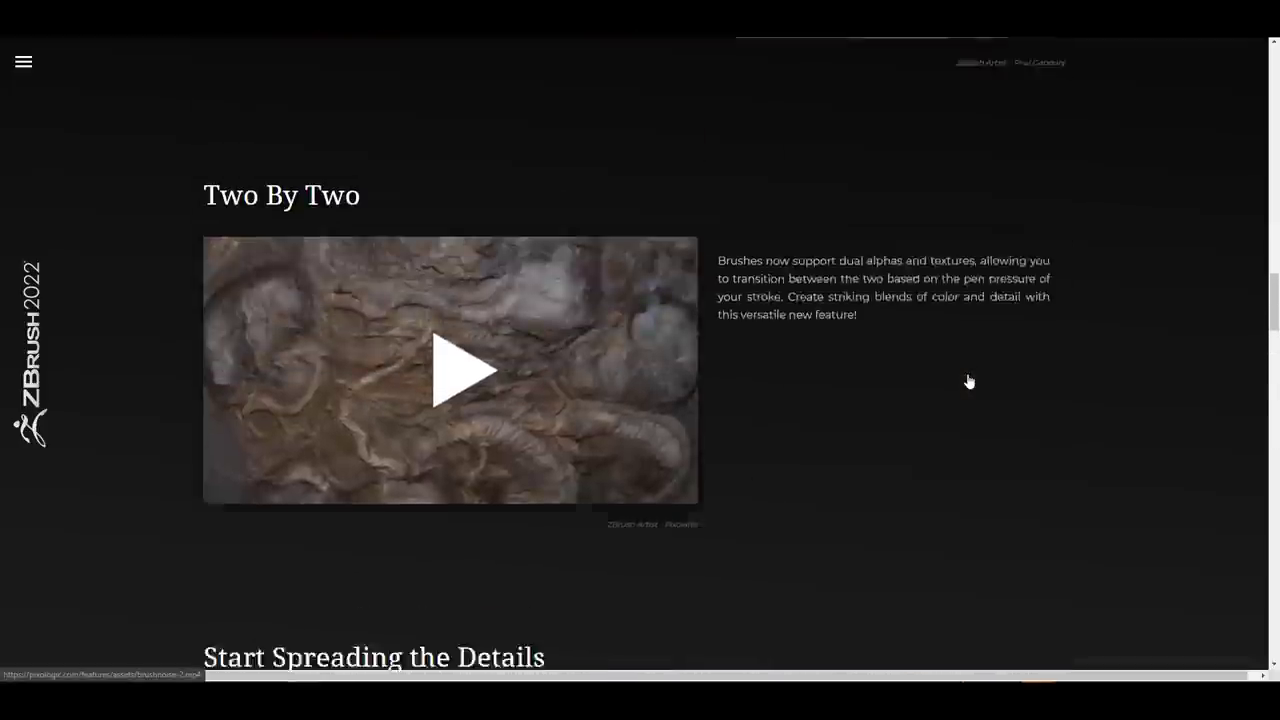
scroll(968, 381, "up", 4)
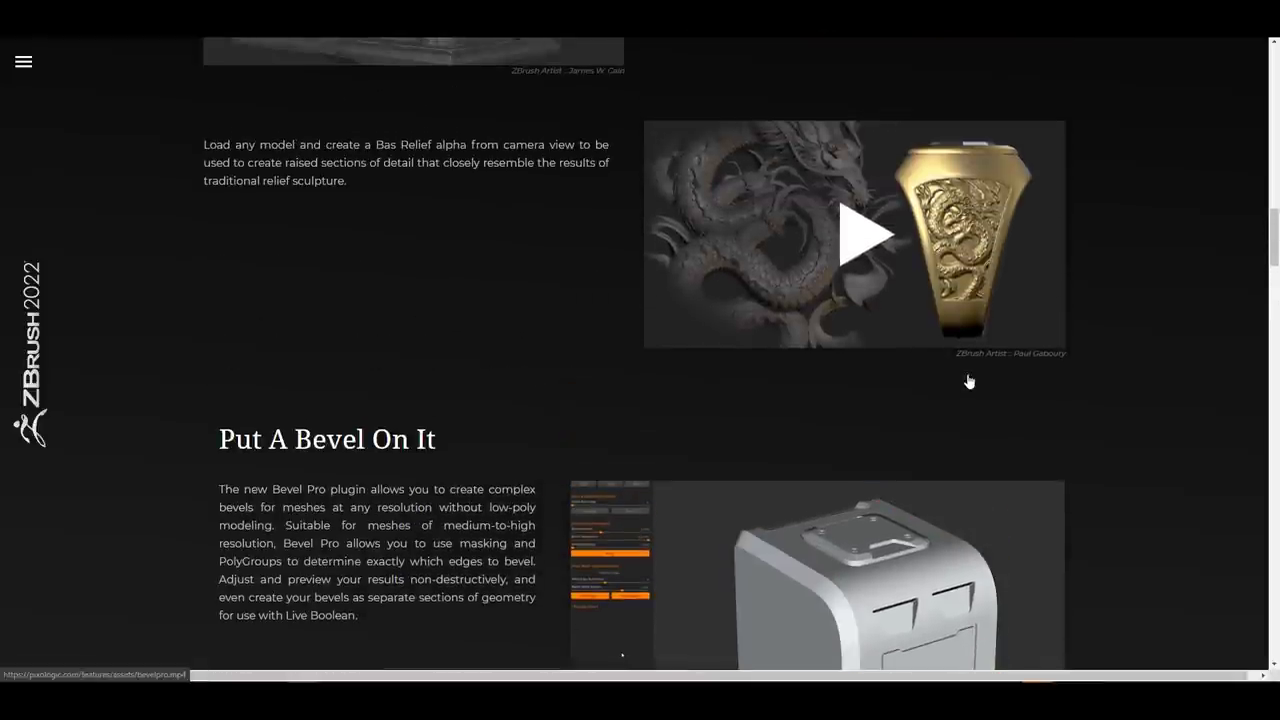